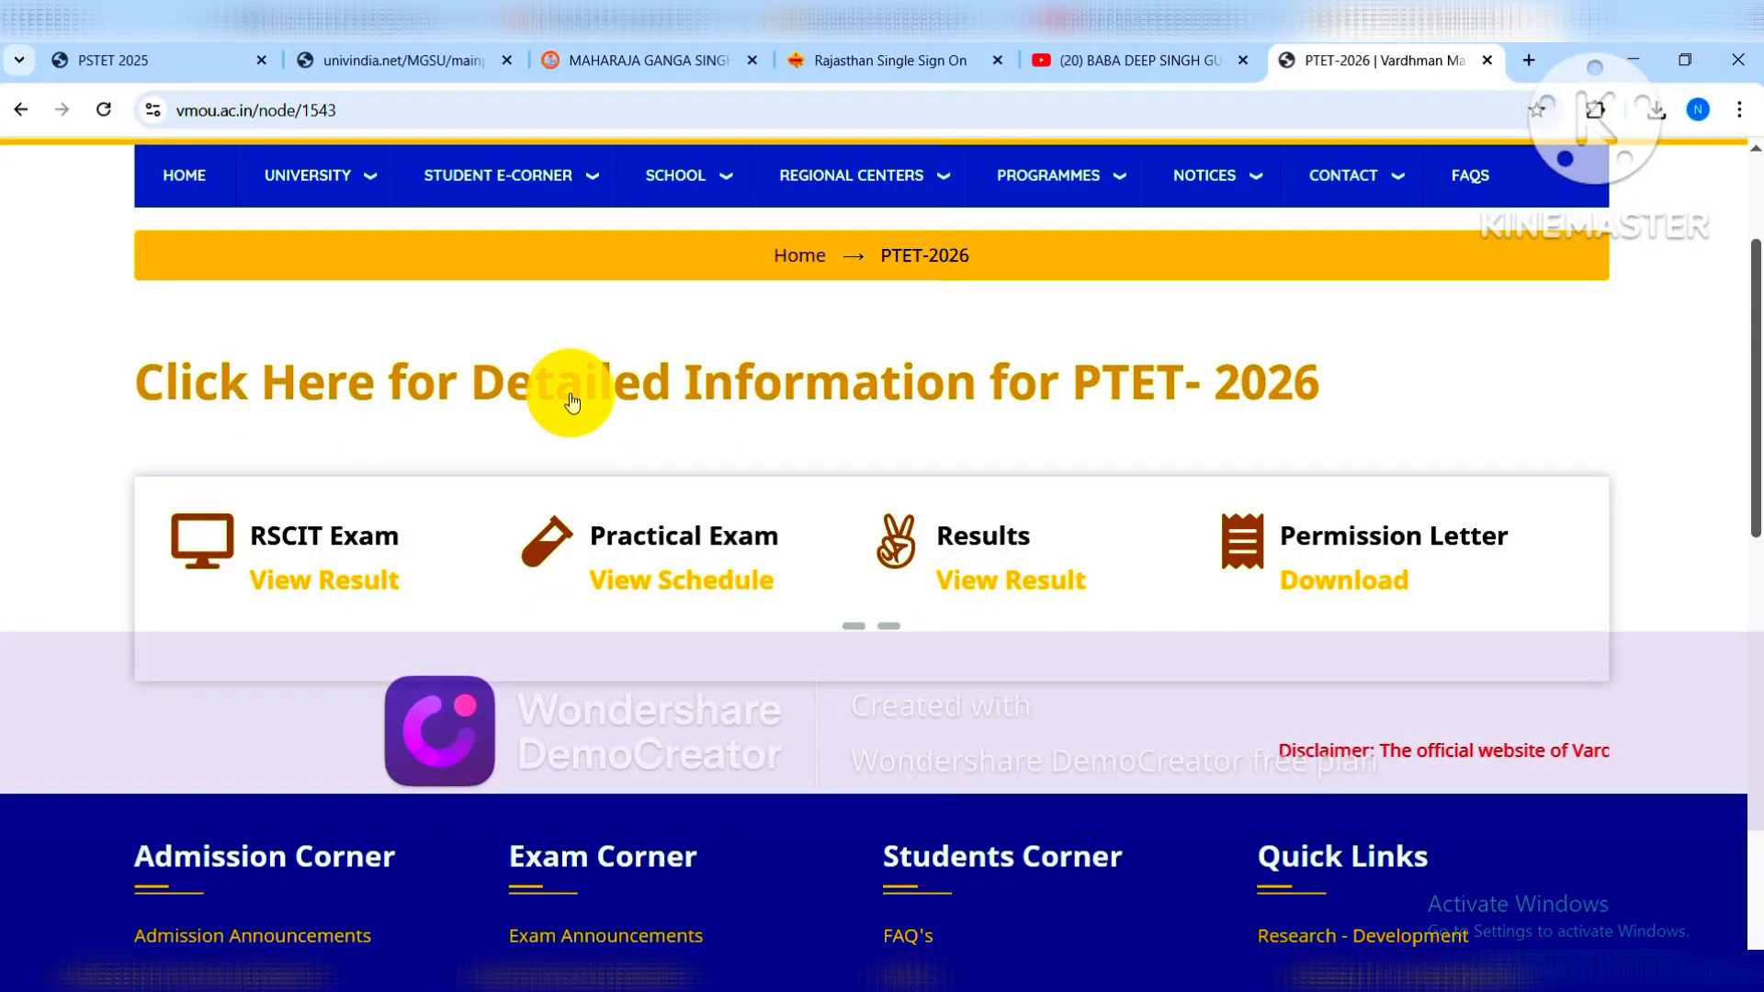
Open the detailed information page for PTET-2026 from the university website.
{"action": "left_click", "coordinate": [565, 385]}
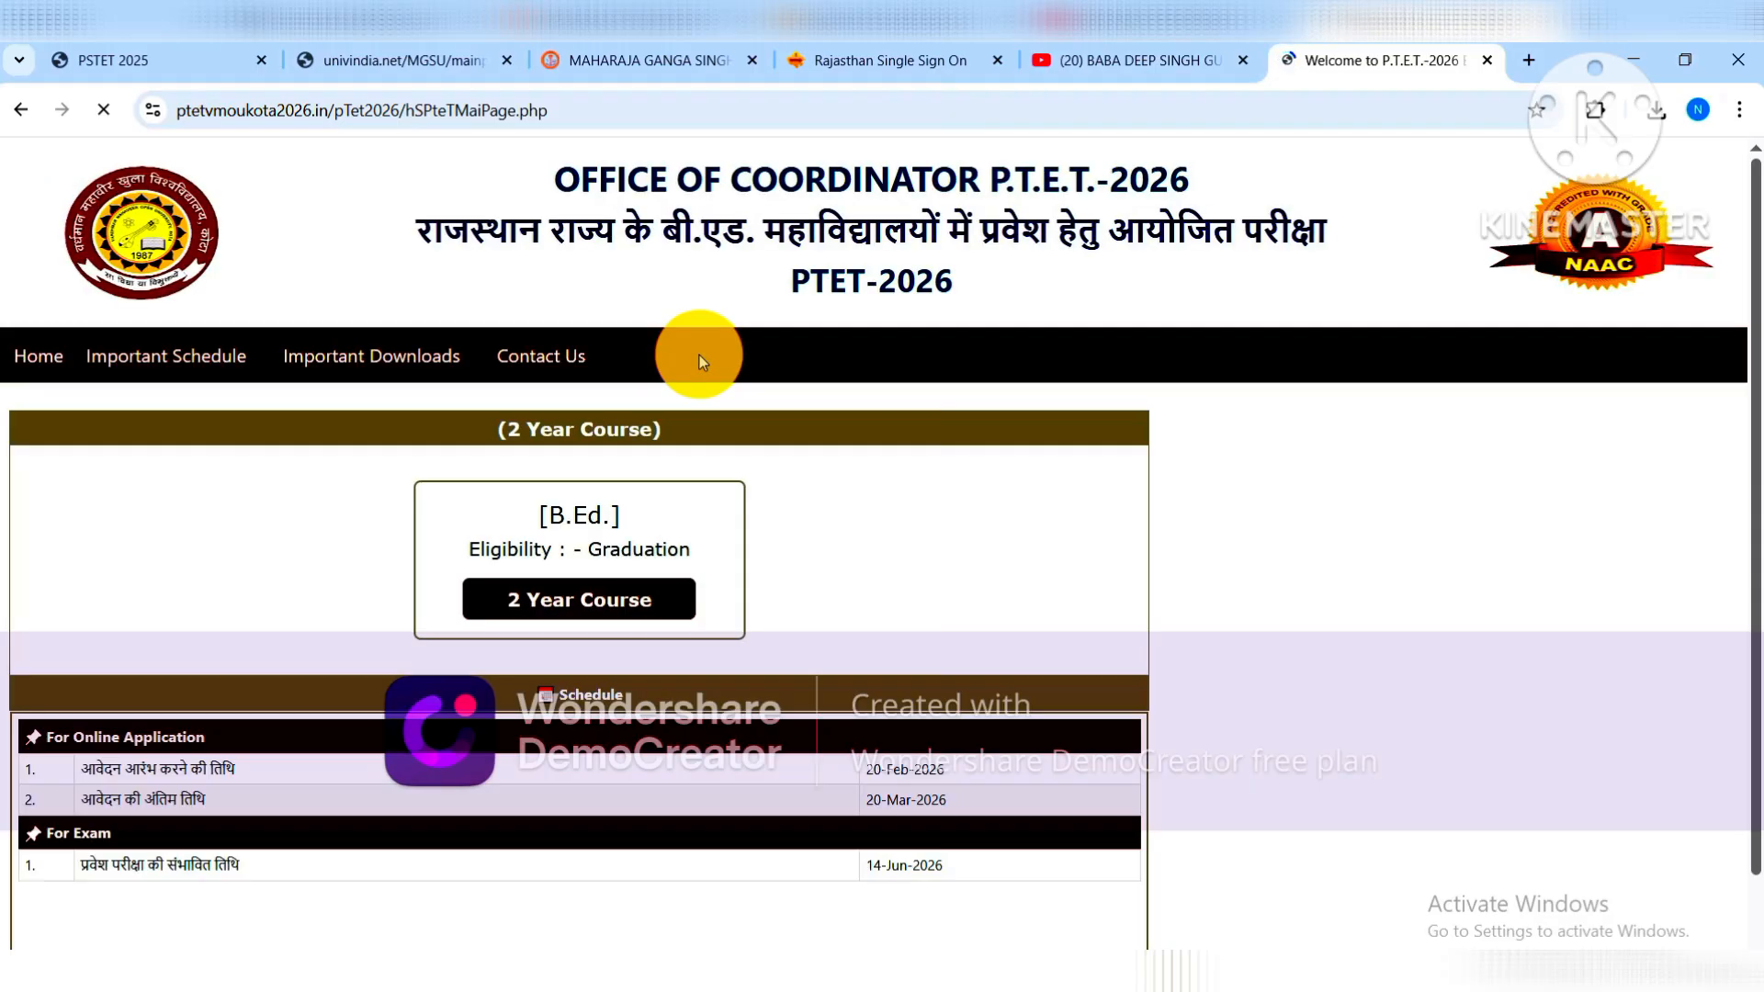
{"action": "scroll", "coordinate": [699, 356], "scroll_direction": "down", "scroll_amount": 3}
{"action": "scroll", "coordinate": [699, 355], "scroll_direction": "up", "scroll_amount": 3}
{"action": "scroll", "coordinate": [699, 360], "scroll_direction": "down", "scroll_amount": 3}
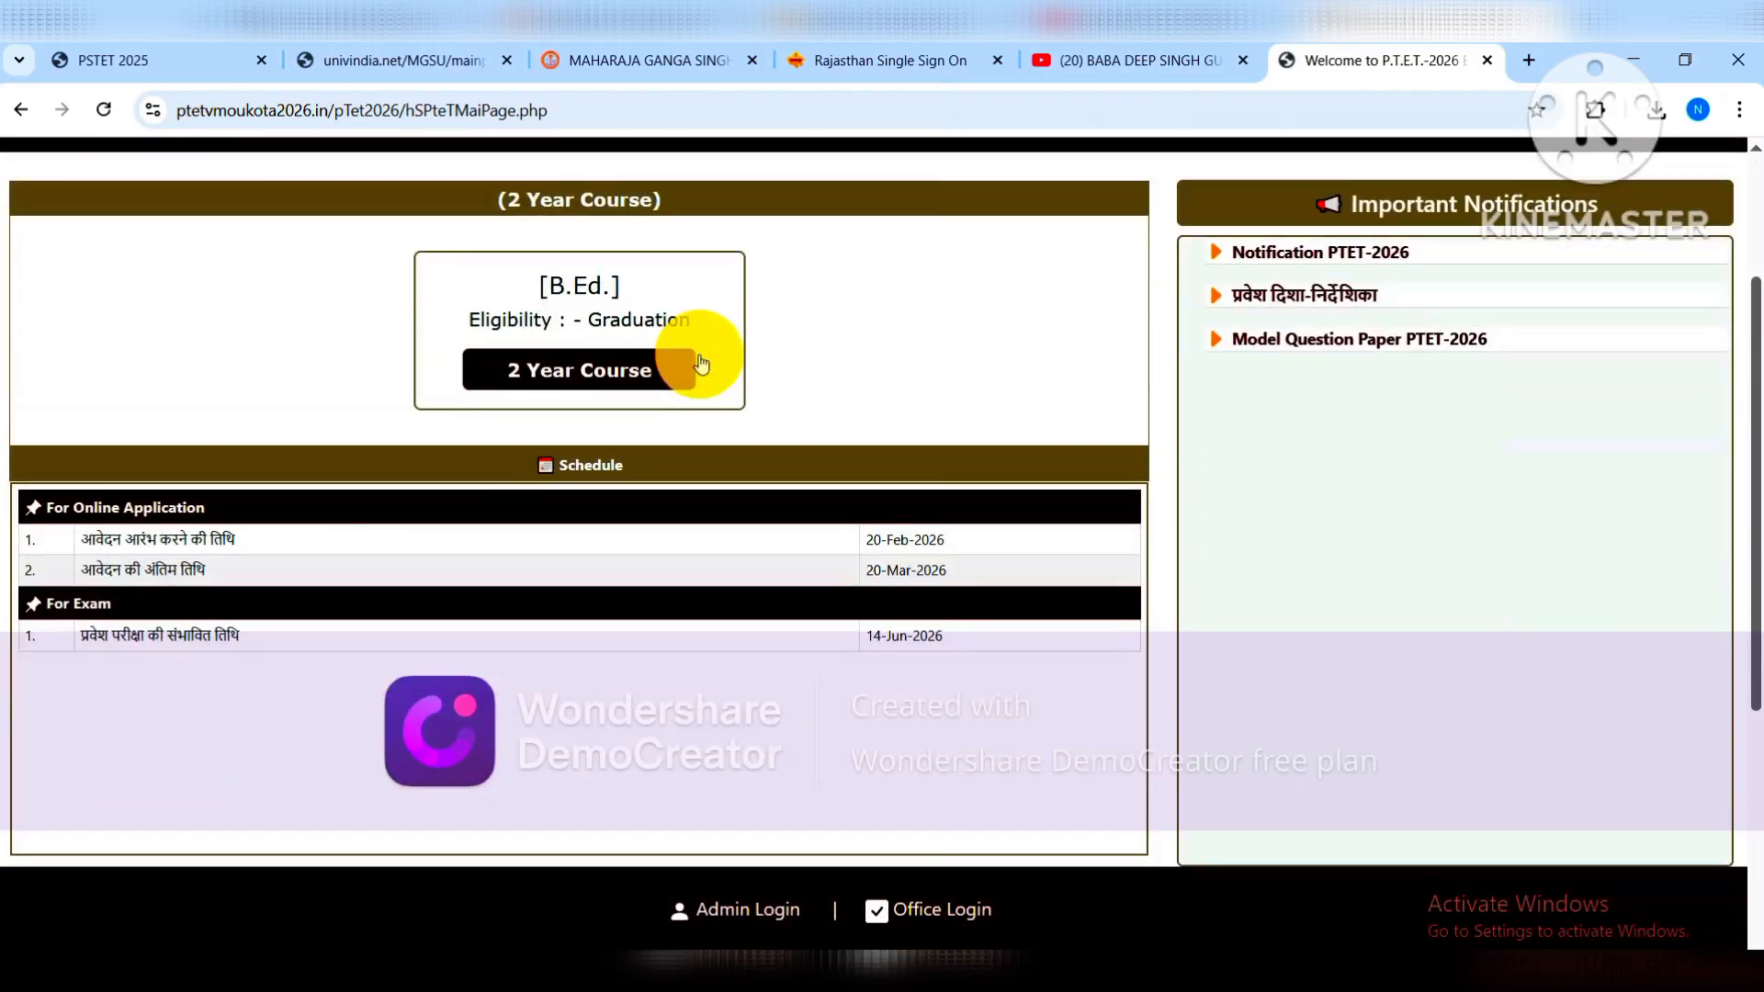
{"action": "scroll", "coordinate": [690, 365], "scroll_direction": "up", "scroll_amount": 2}
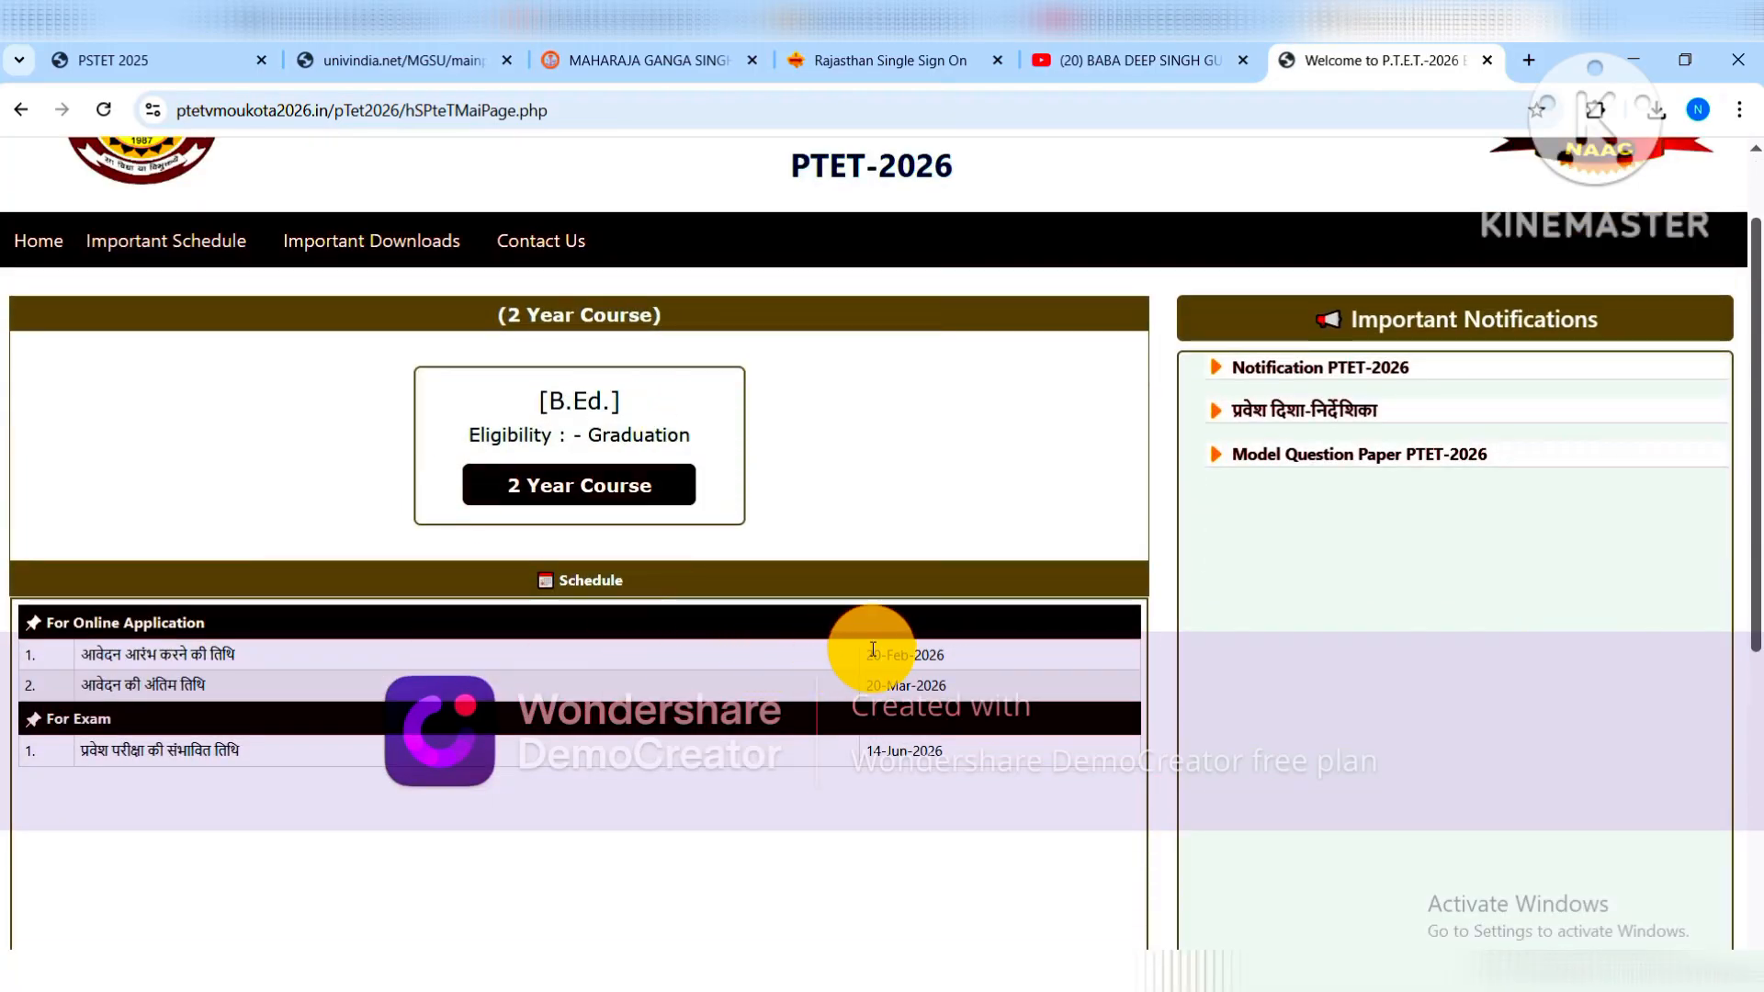
Examine the online application start and closing dates and the expected exam date in the schedule.
{"action": "left_click_drag", "start_coordinate": [873, 649], "coordinate": [1000, 652]}
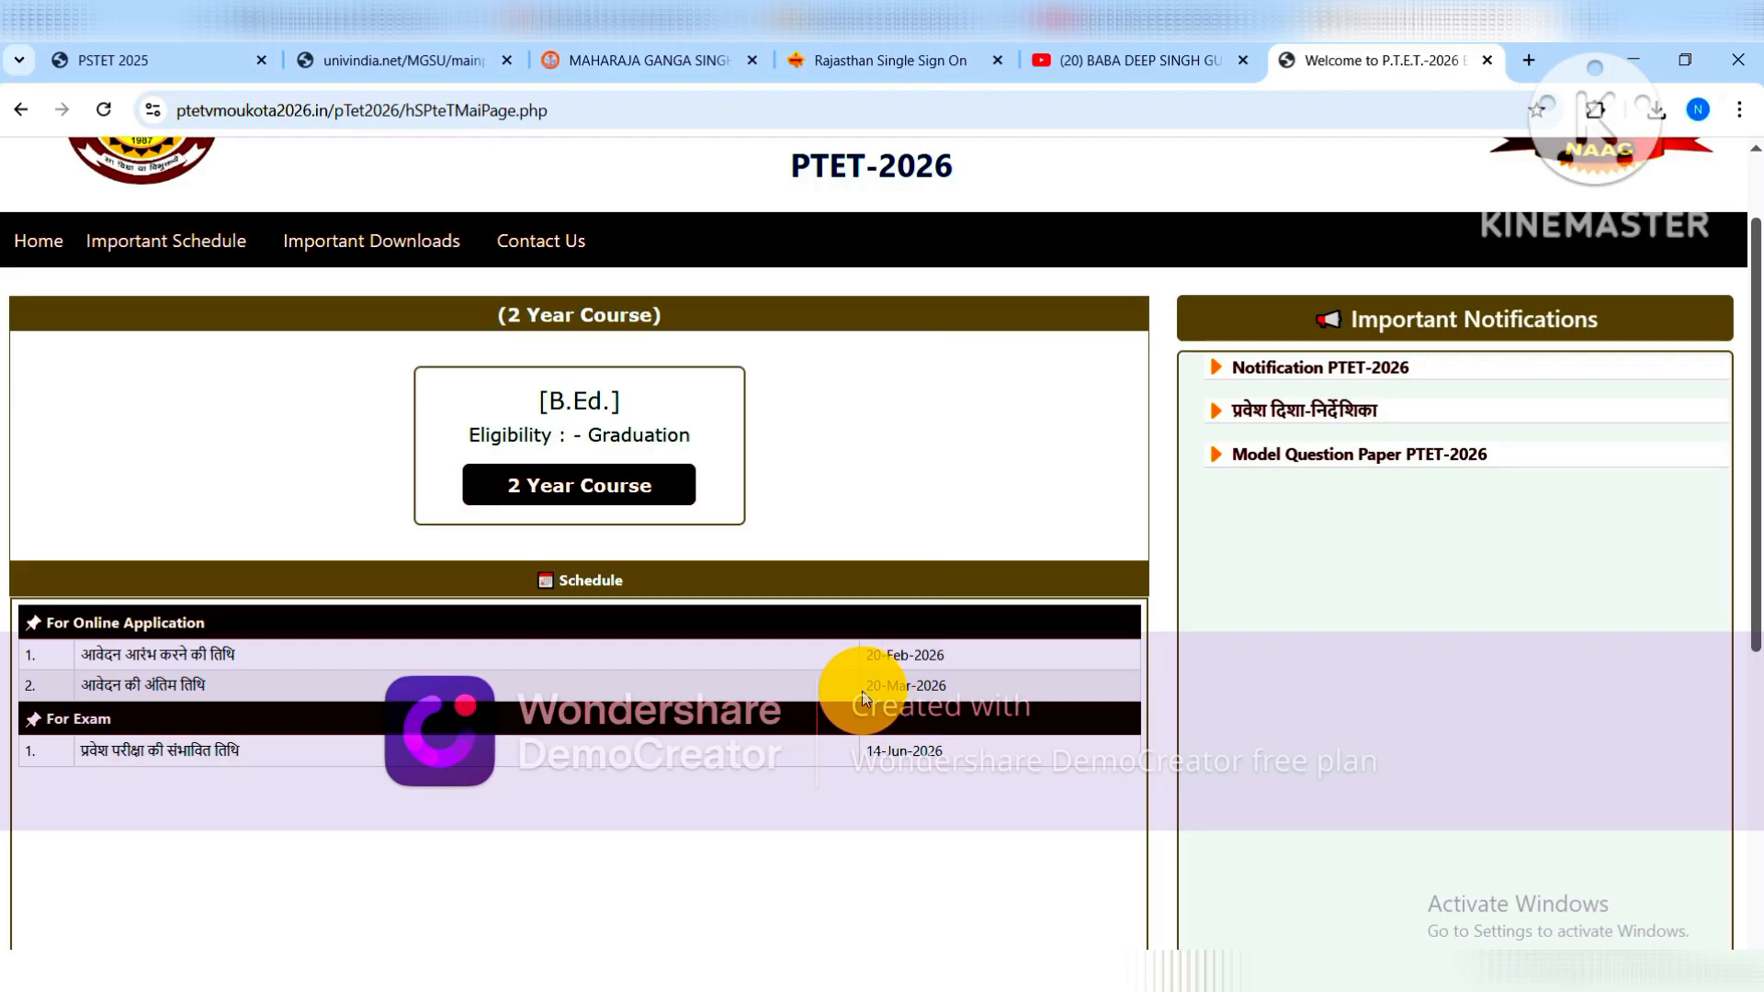
{"action": "left_click_drag", "start_coordinate": [864, 698], "coordinate": [987, 695]}
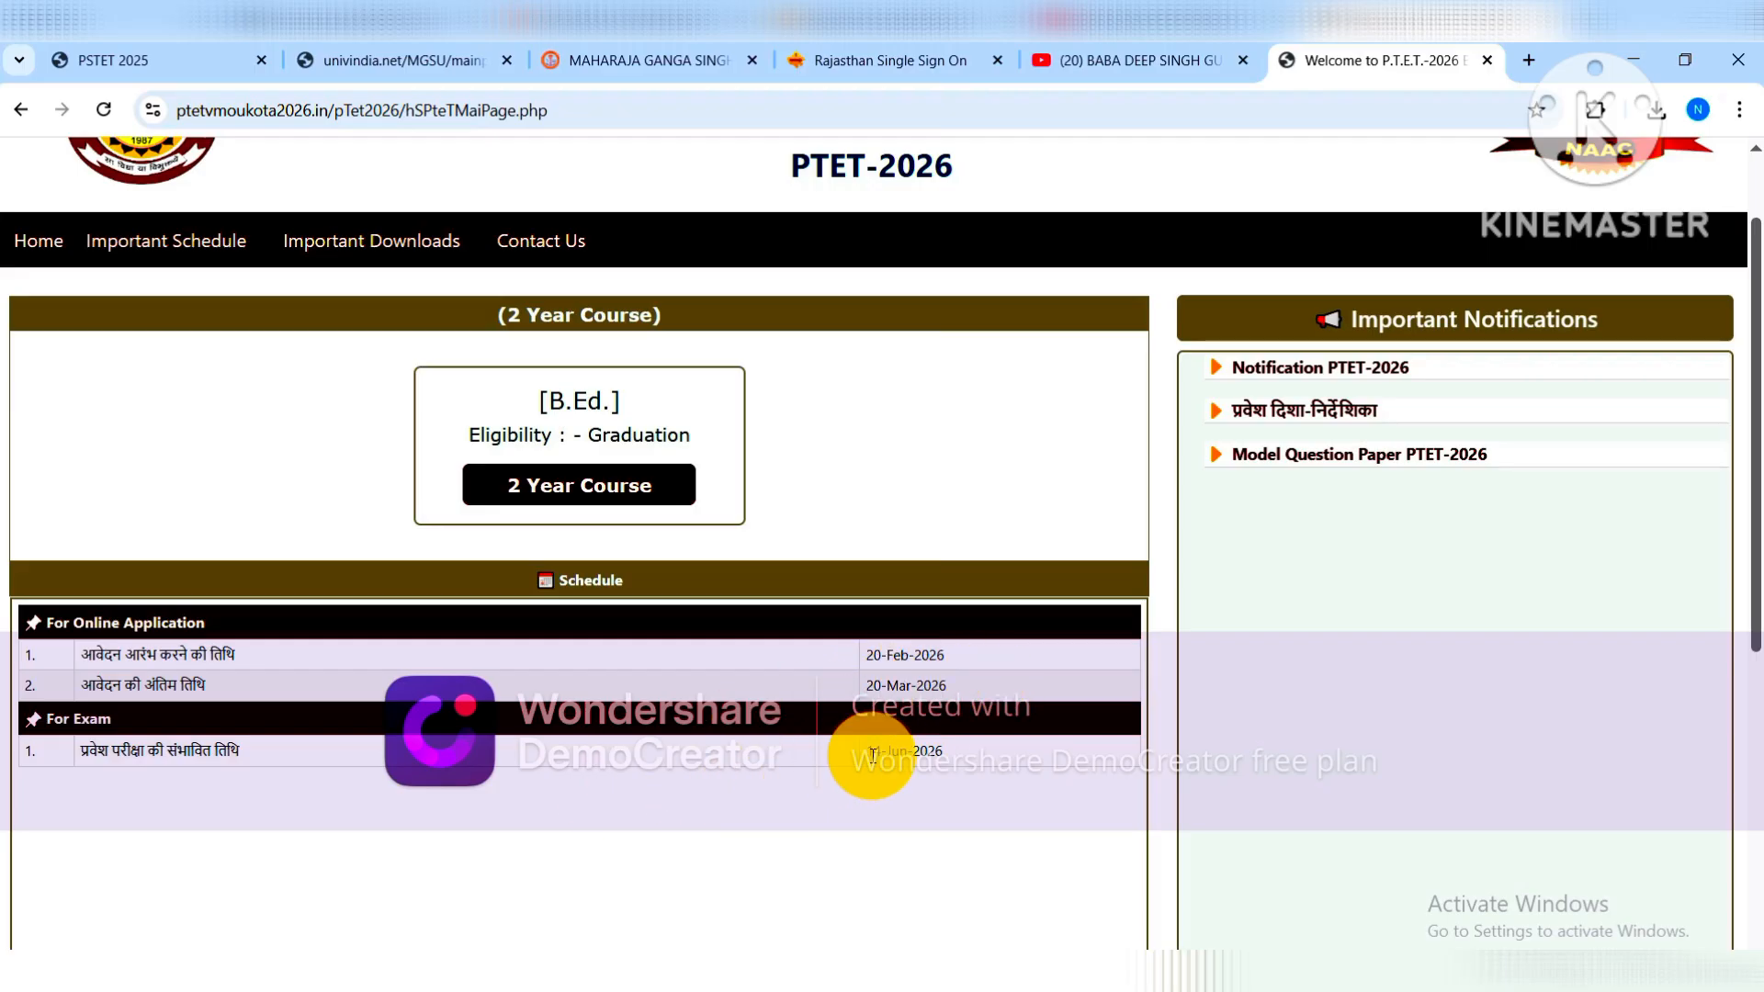
{"action": "left_click_drag", "start_coordinate": [866, 759], "coordinate": [990, 770]}
{"action": "left_click", "coordinate": [990, 770]}
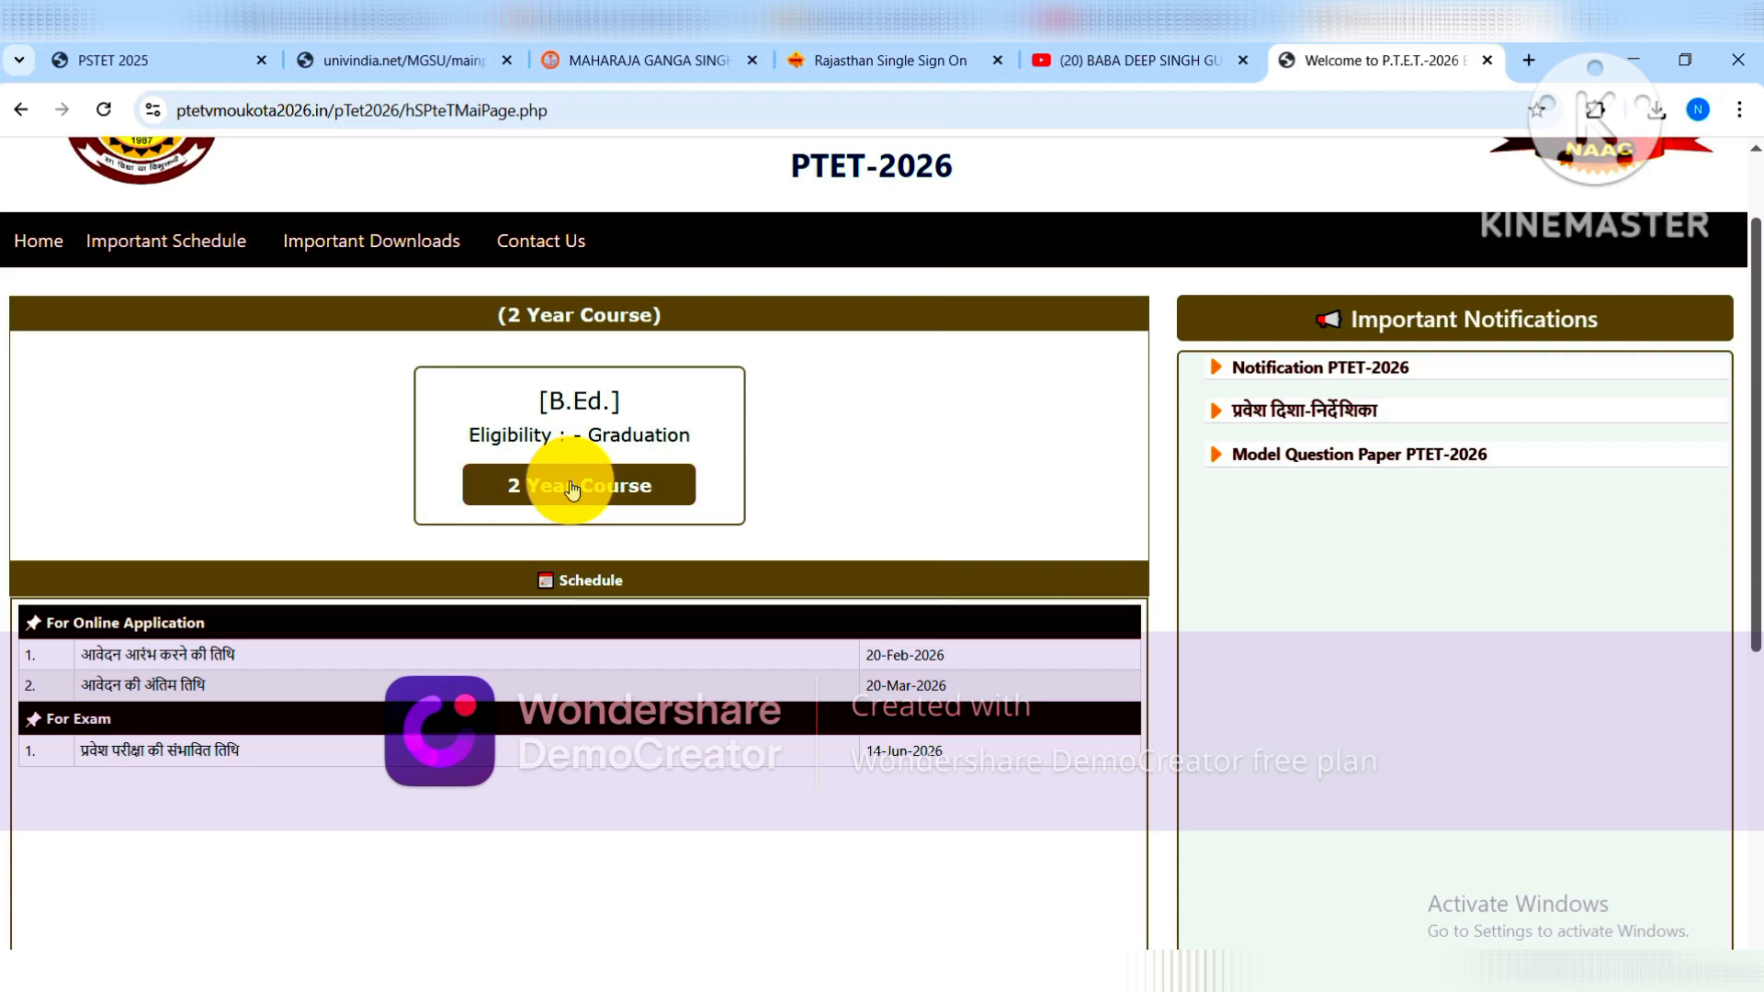
Open the 2 Year Course page for B.Ed. applicants.
{"action": "left_click", "coordinate": [593, 503]}
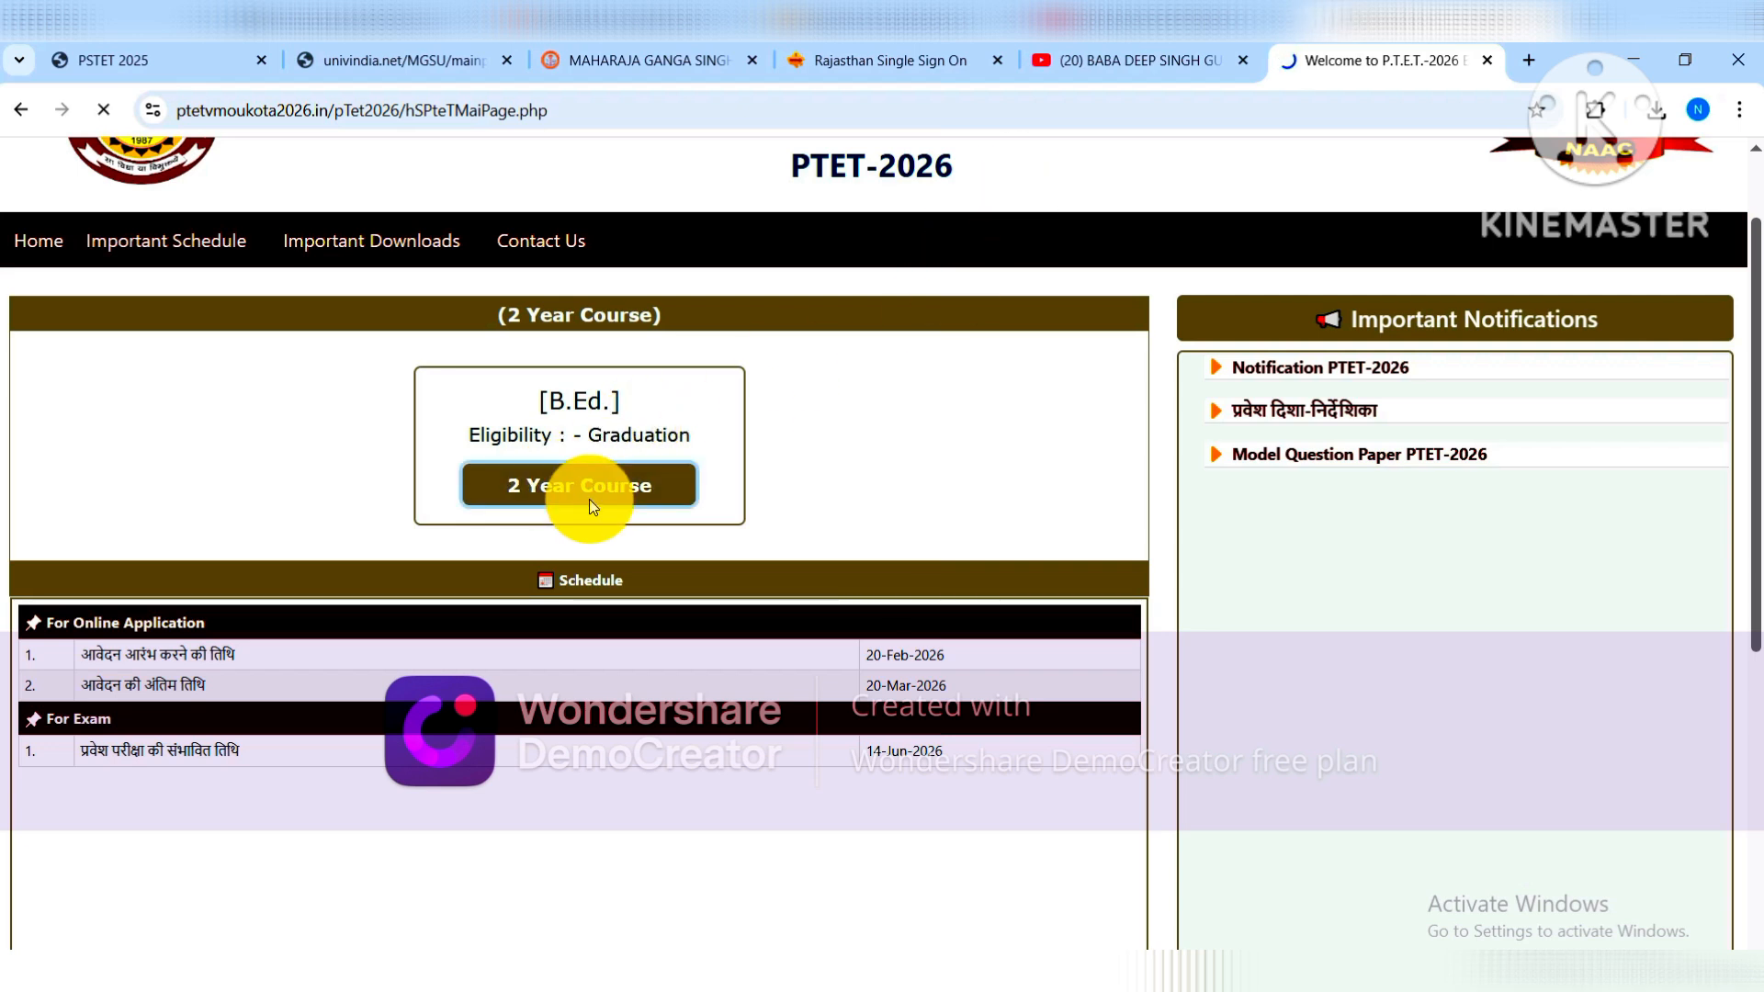
{"action": "scroll", "coordinate": [602, 282], "scroll_direction": "down", "scroll_amount": 1}
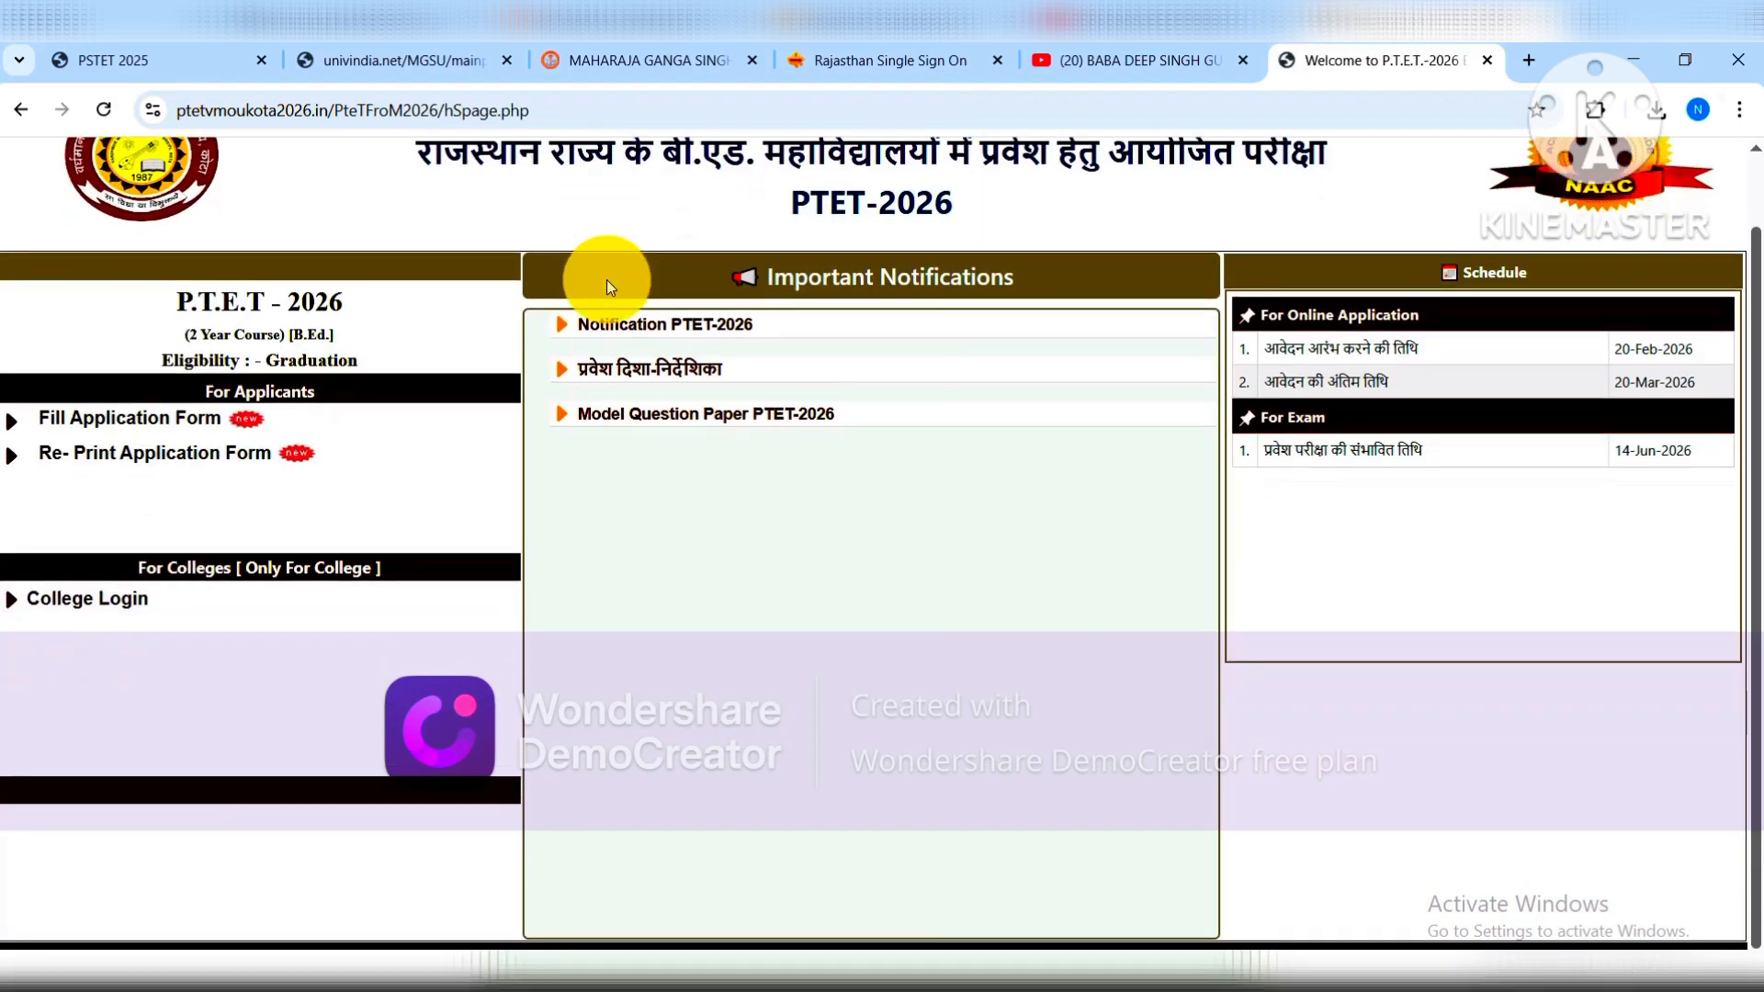
{"action": "scroll", "coordinate": [426, 364], "scroll_direction": "up", "scroll_amount": 1}
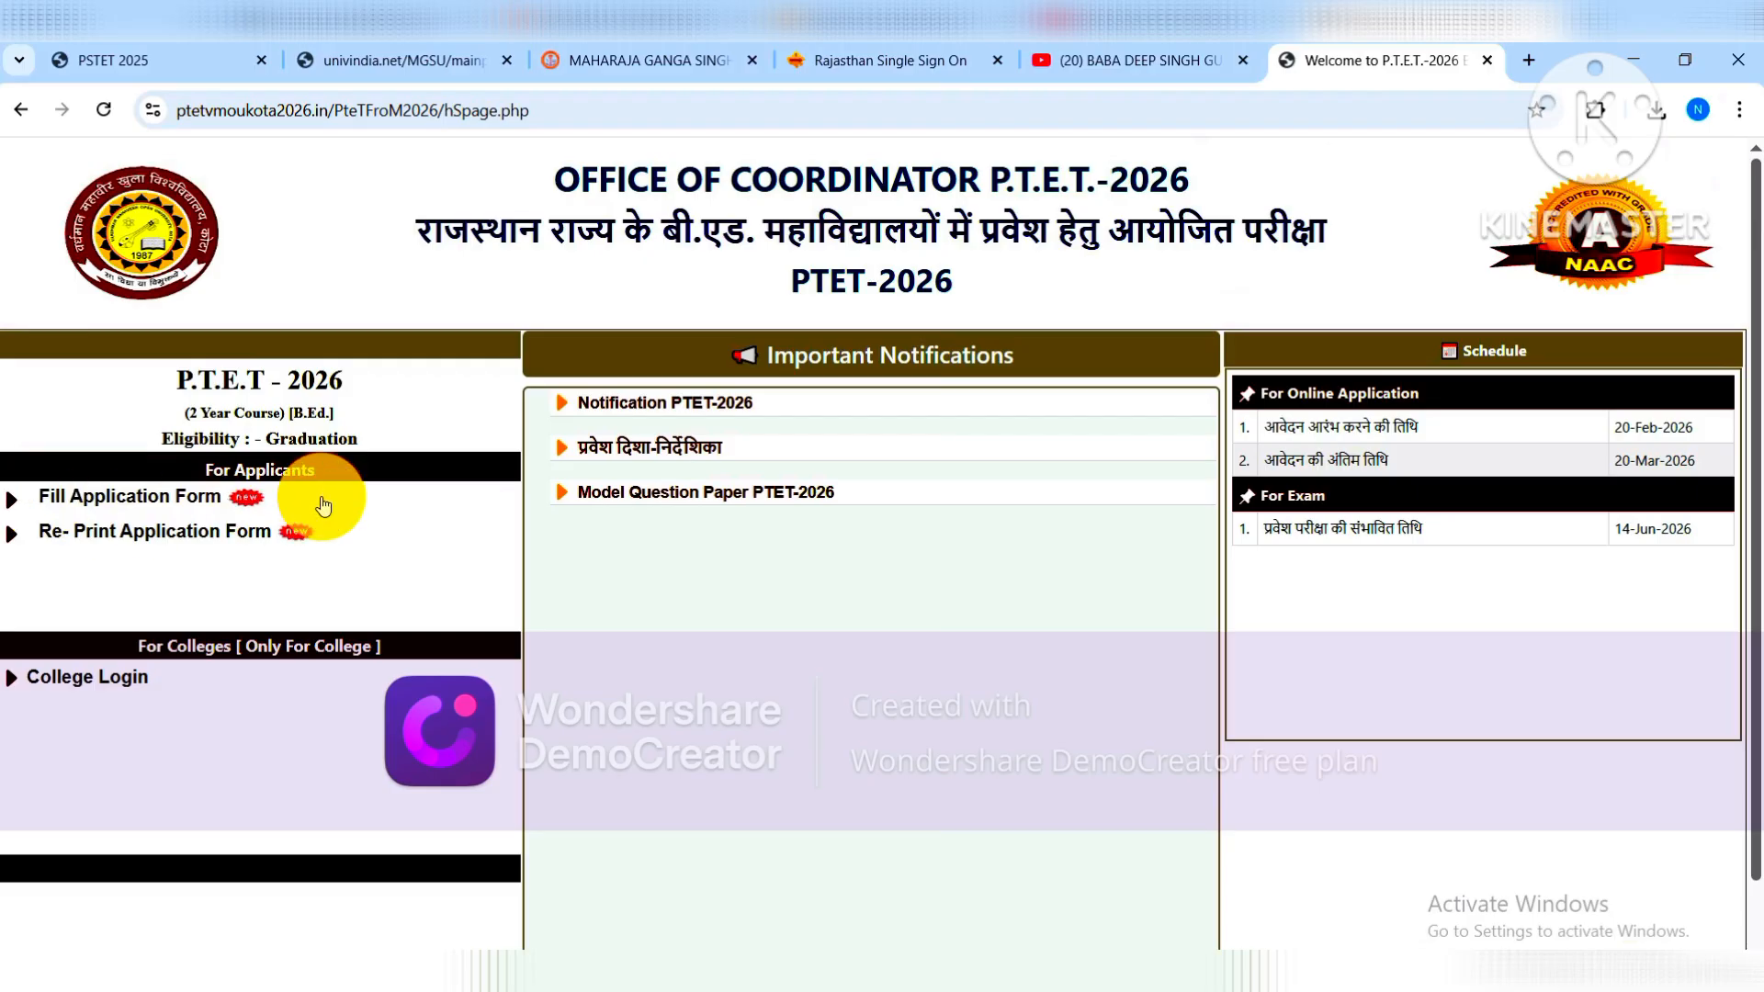
{"action": "left_click", "coordinate": [137, 496]}
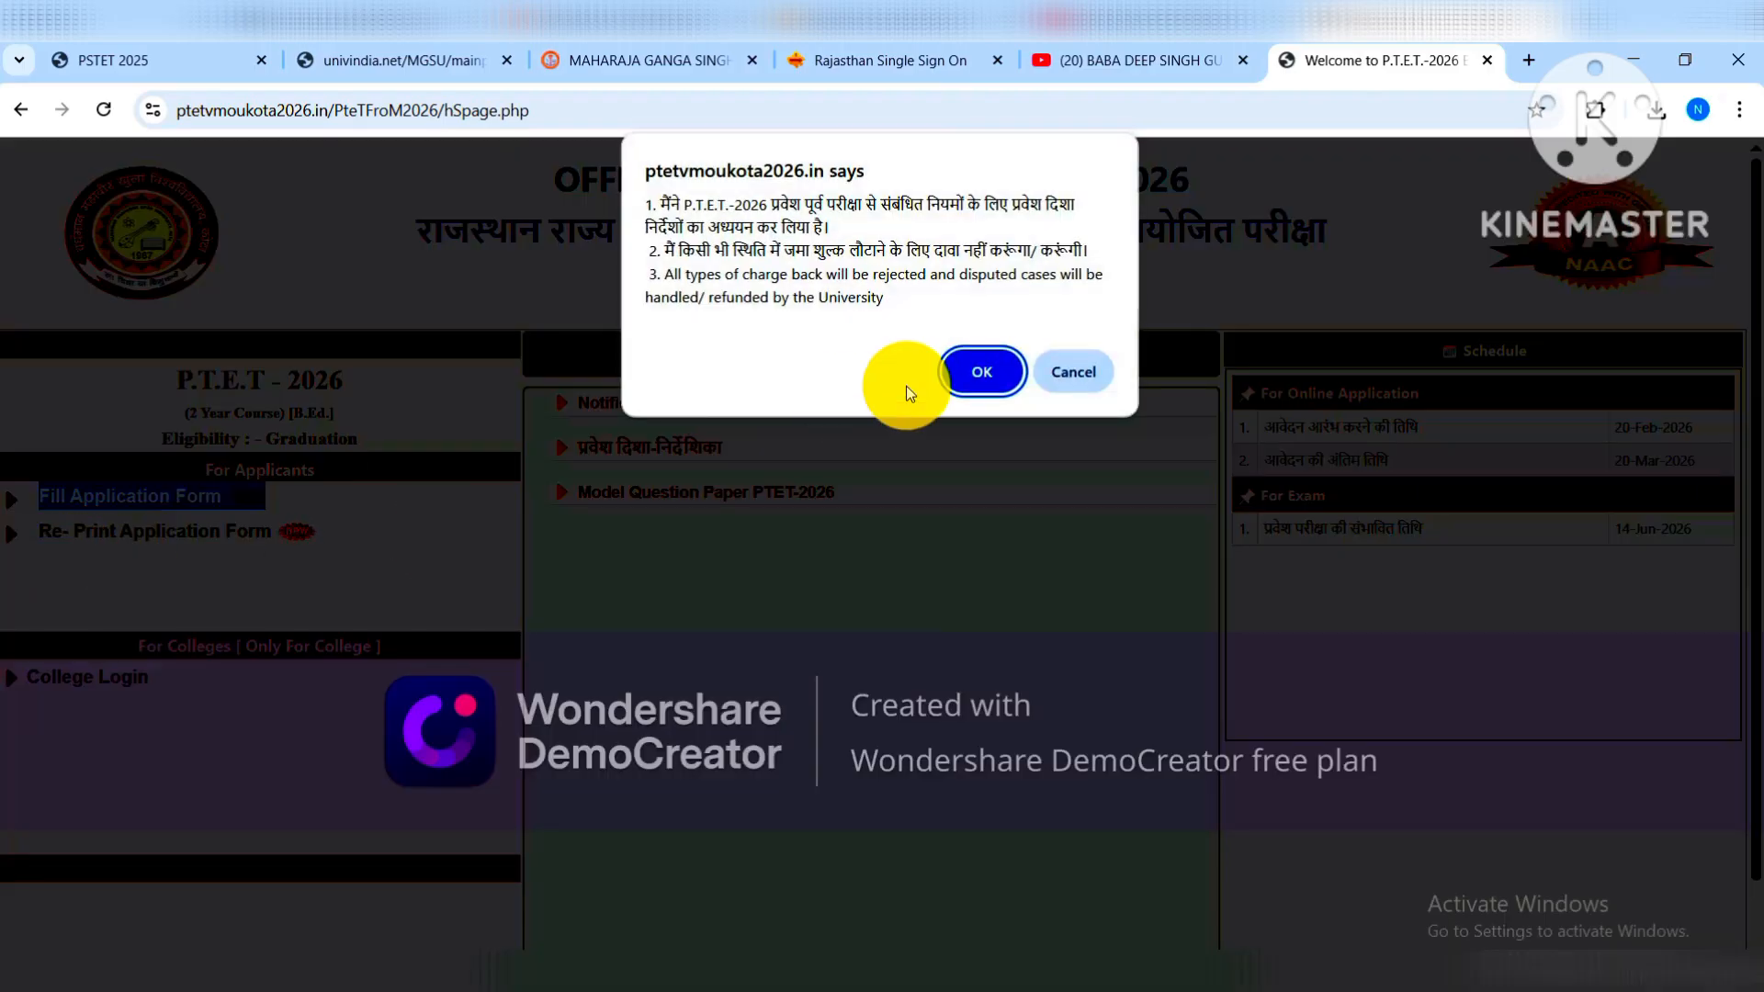
{"action": "left_click", "coordinate": [1056, 378]}
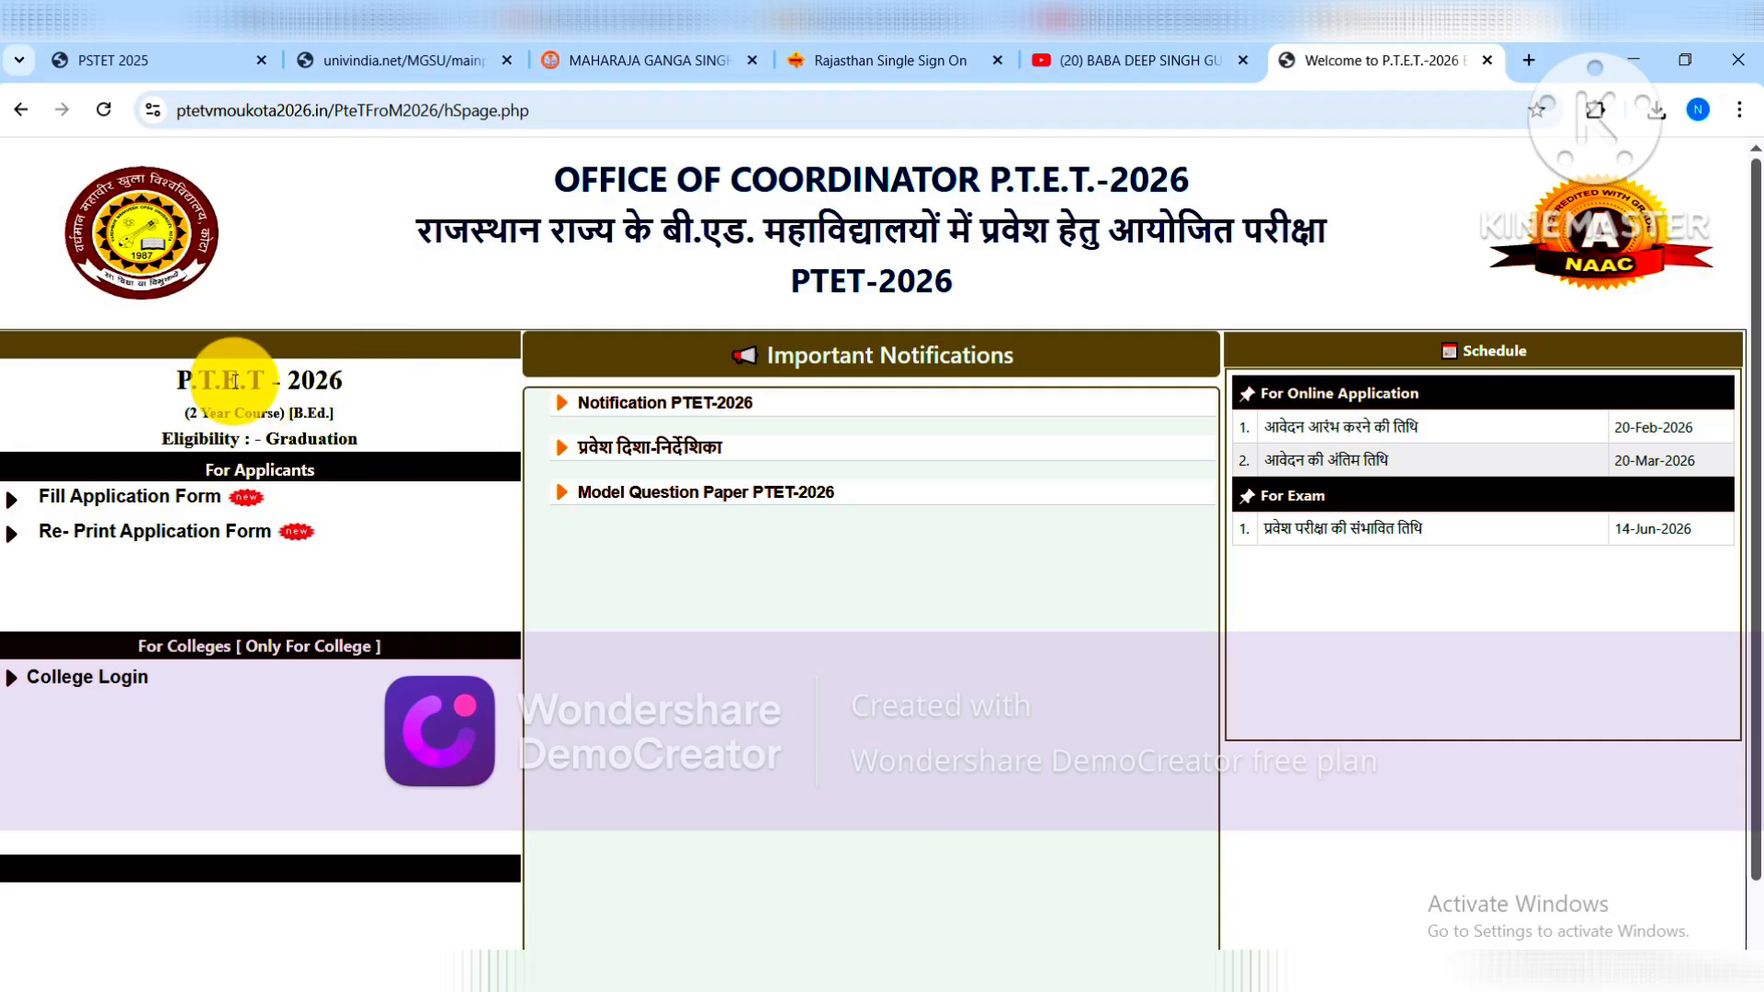
{"action": "left_click_drag", "start_coordinate": [189, 378], "coordinate": [346, 437]}
{"action": "left_click", "coordinate": [358, 459]}
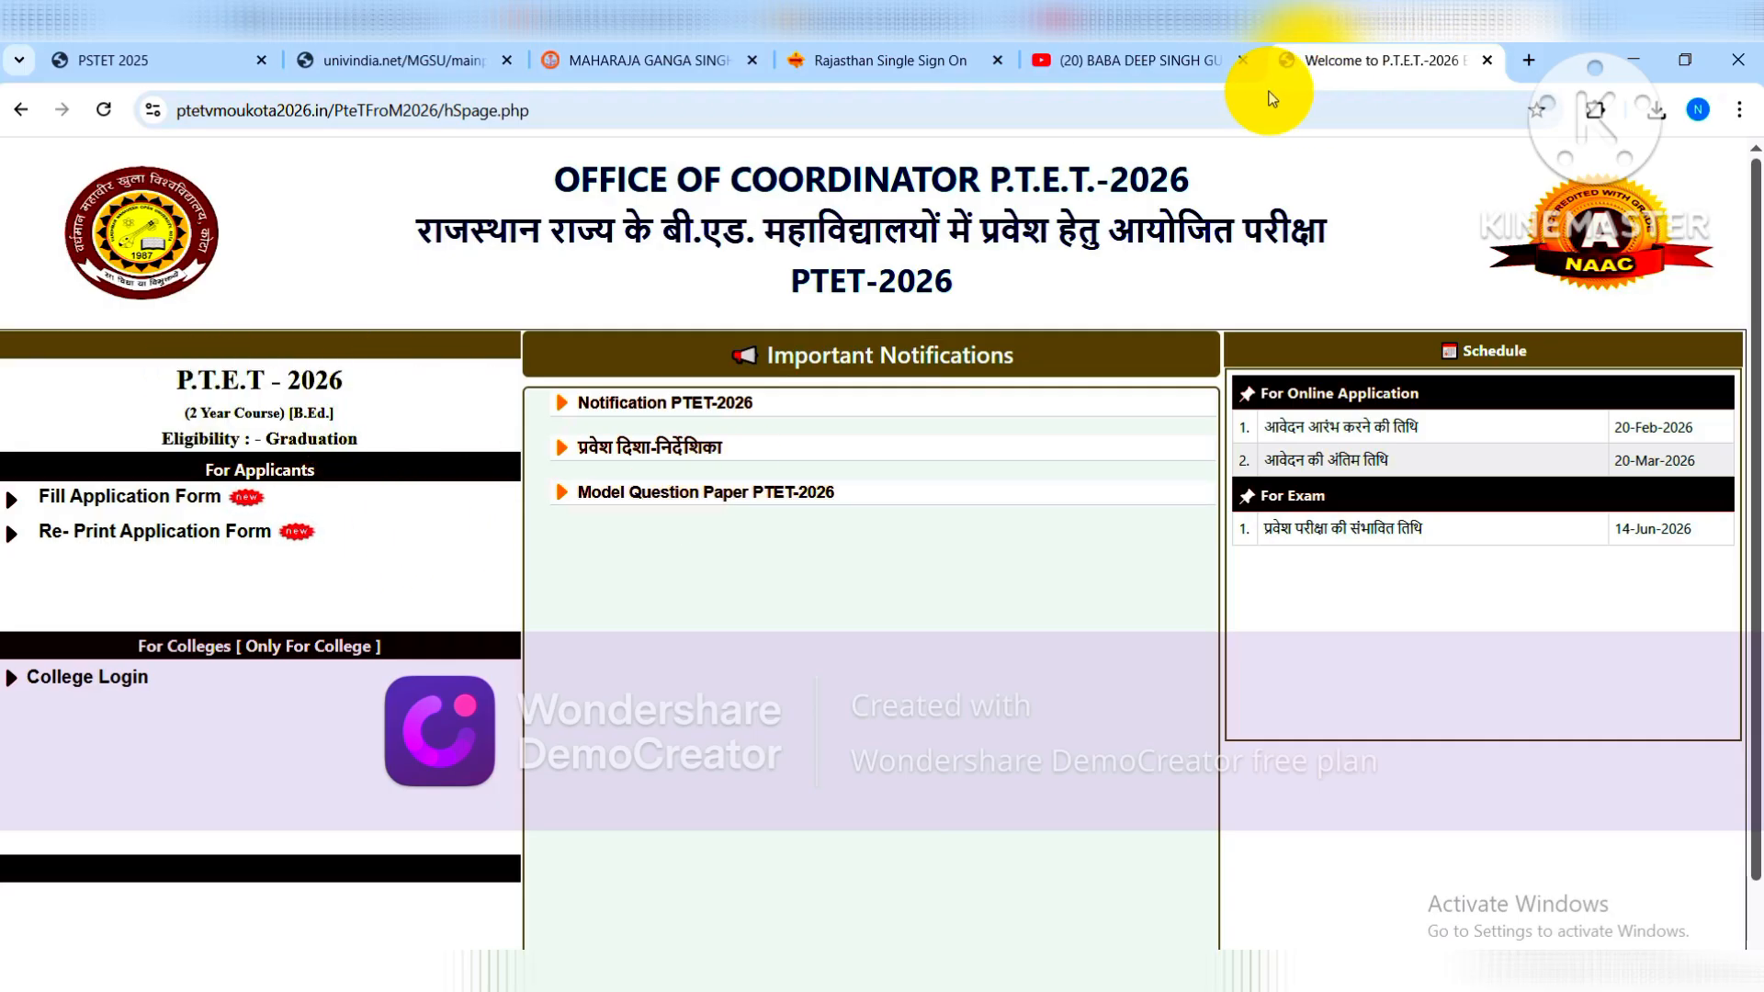
Start a new PTET two-year application form and accept the declaration about the admission rules and fees.
{"action": "left_click", "coordinate": [149, 505]}
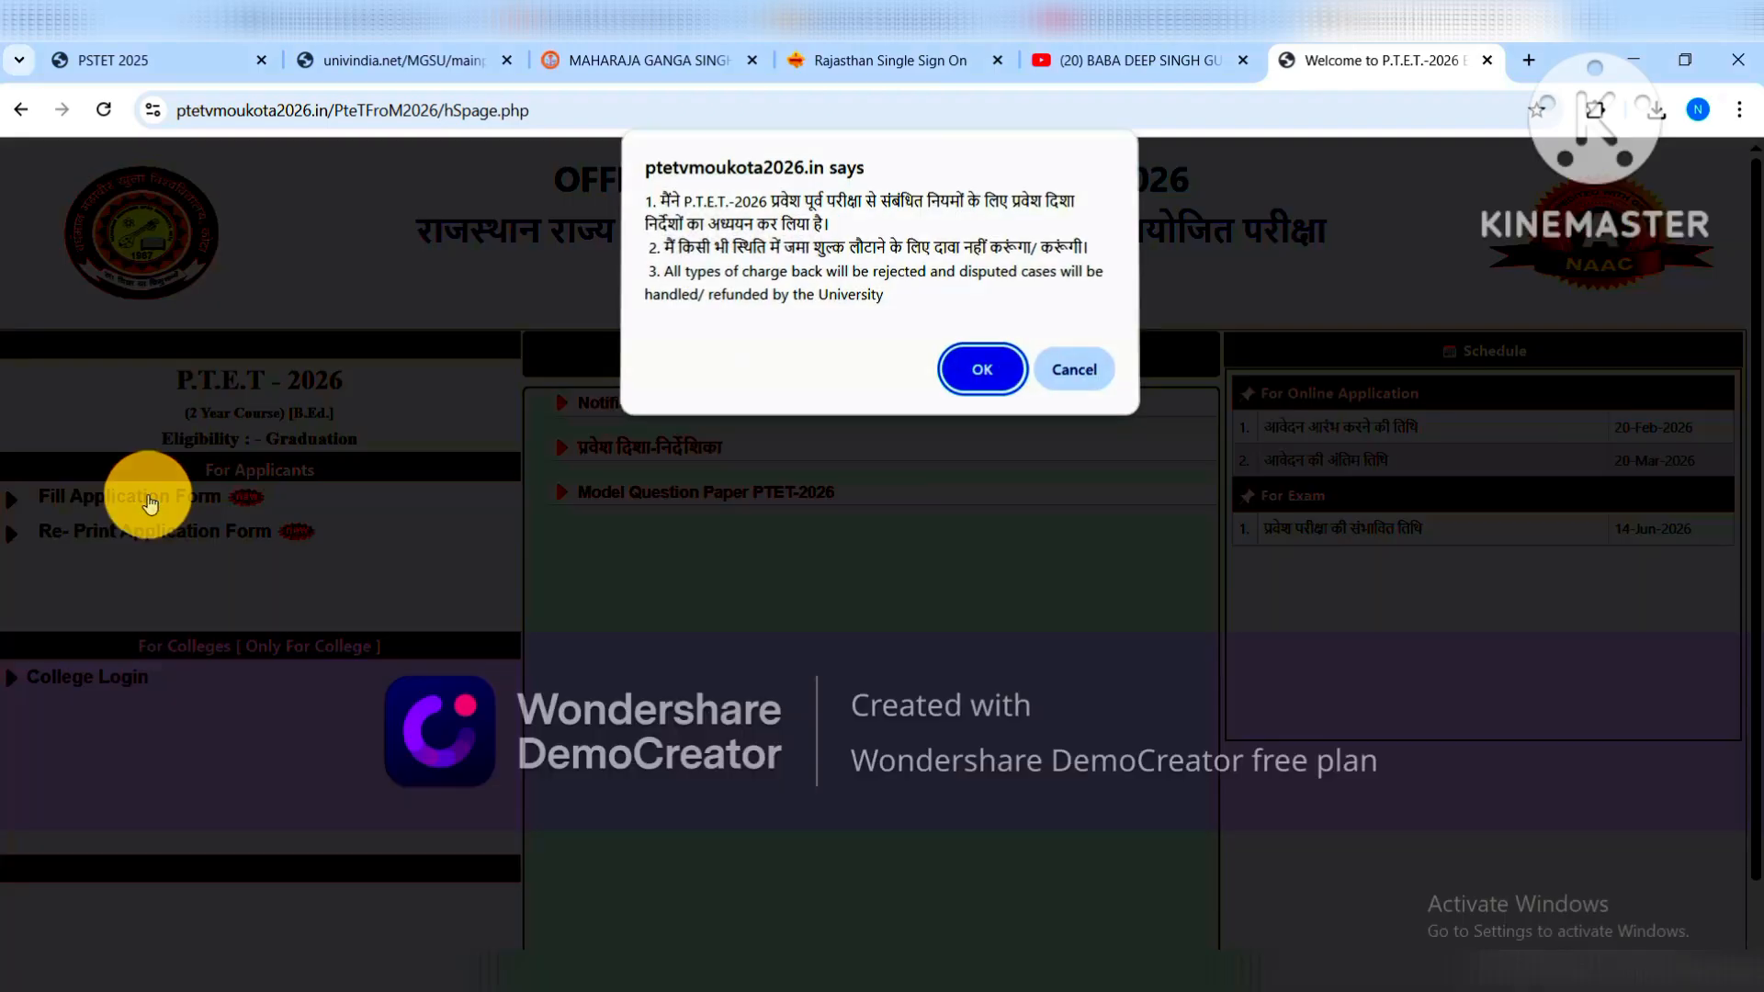
{"action": "left_click", "coordinate": [967, 368]}
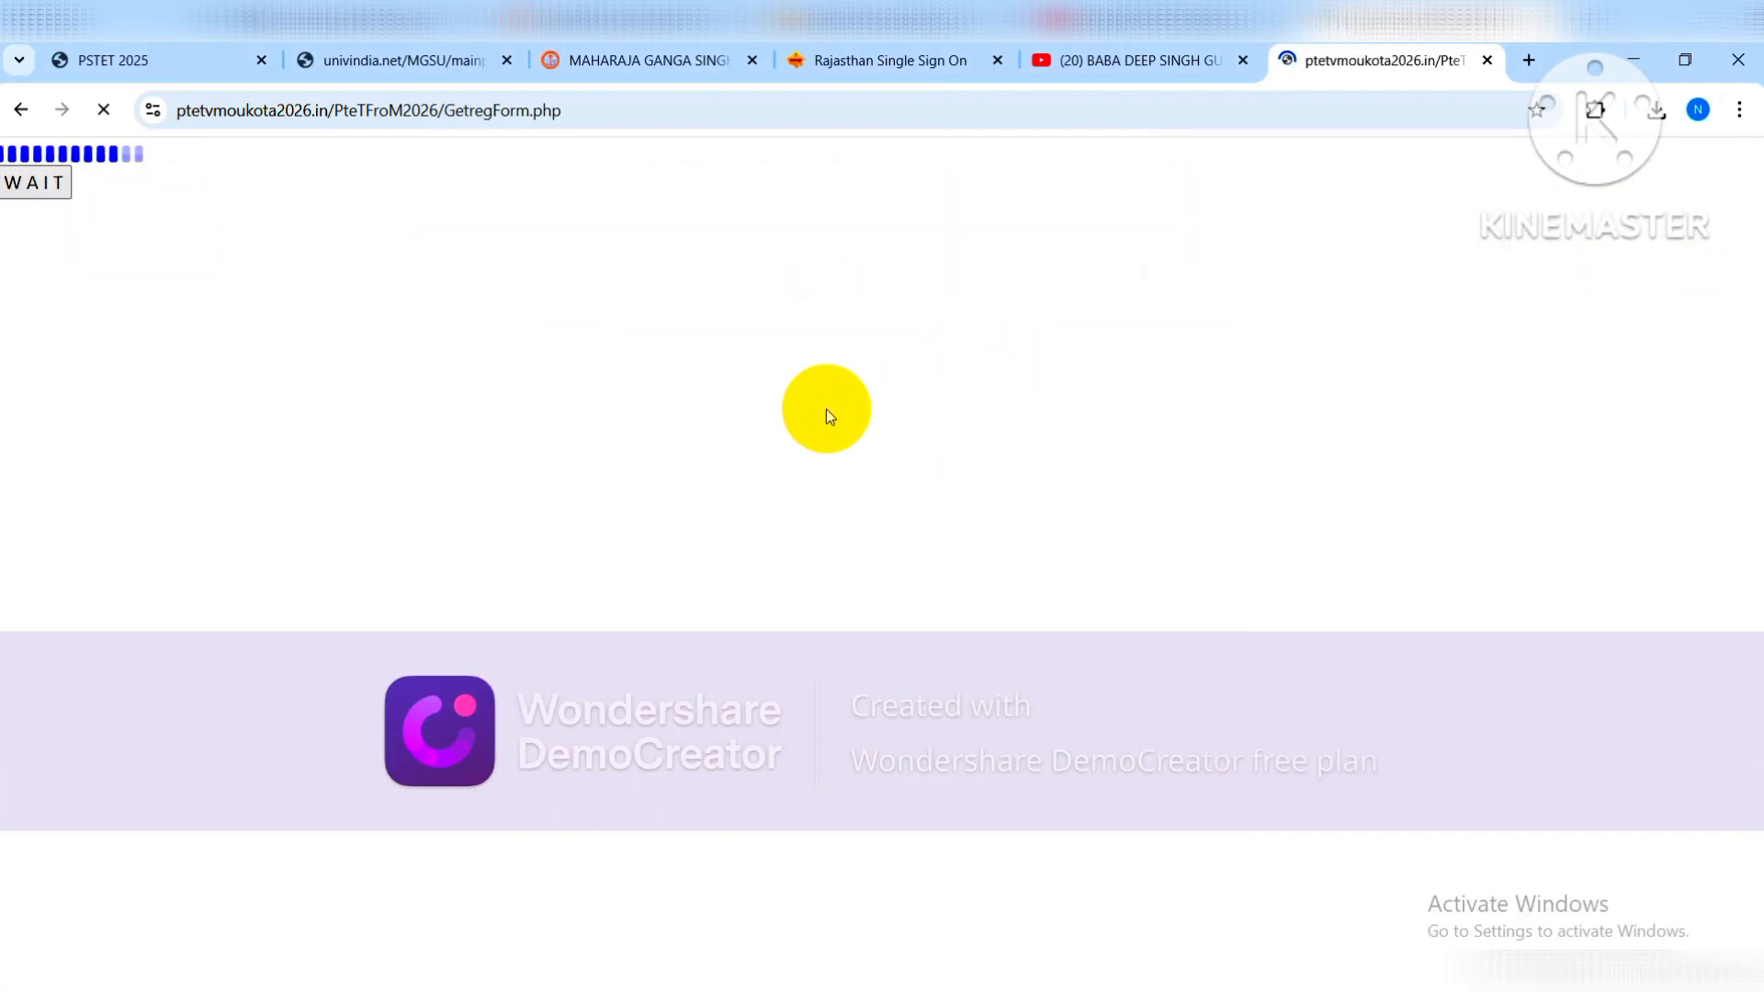
{"action": "scroll", "coordinate": [787, 499], "scroll_direction": "down", "scroll_amount": 1}
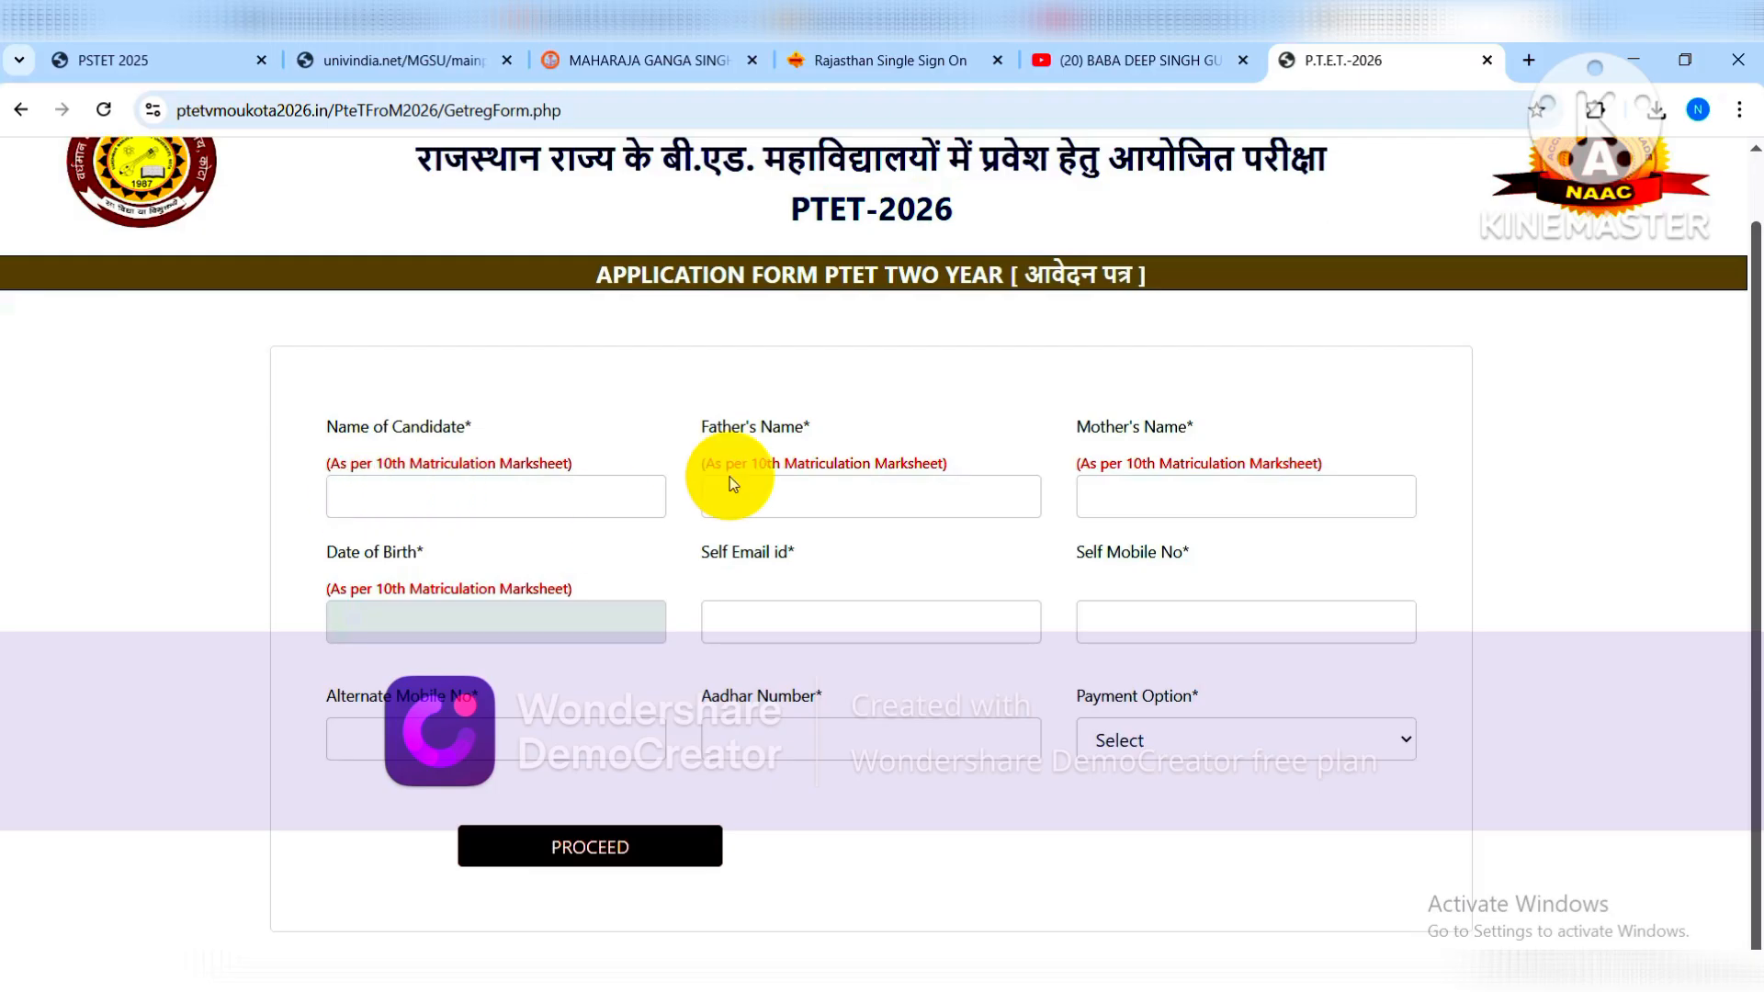
Go through the registration fields for parents' names, date of birth, email, mobile numbers, Aadhar number and payment option.
{"action": "left_click_drag", "start_coordinate": [1035, 429], "coordinate": [1235, 438]}
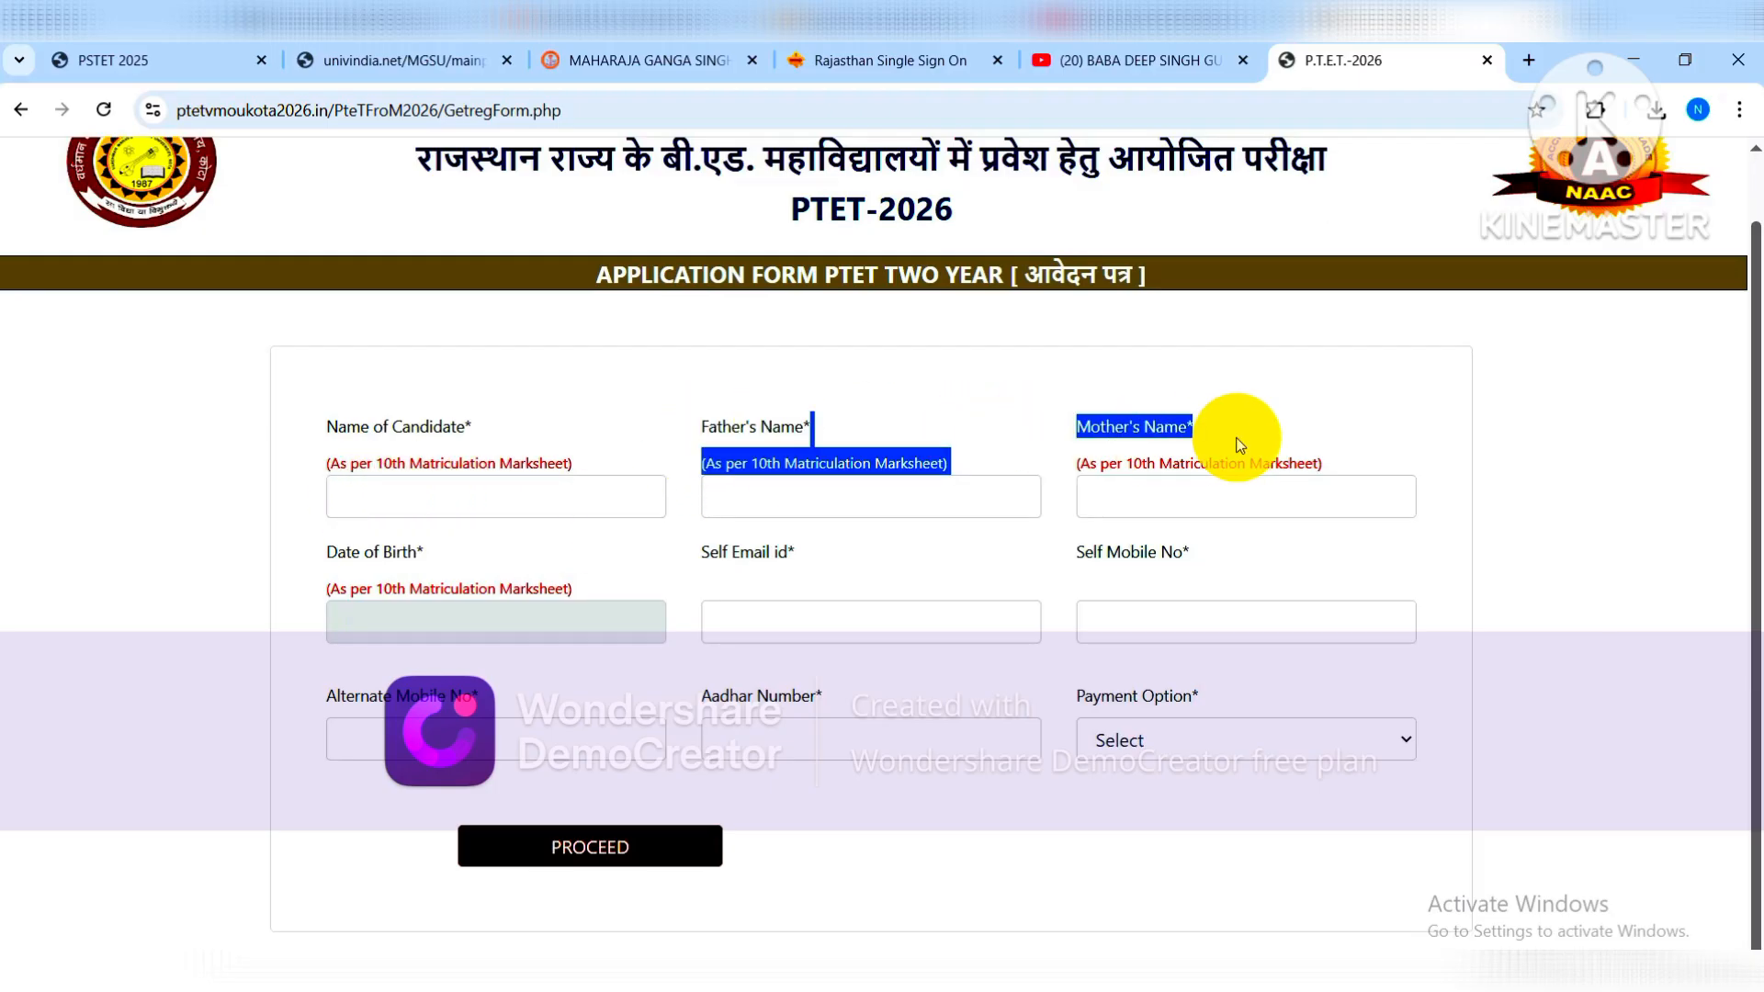
{"action": "left_click", "coordinate": [1235, 436]}
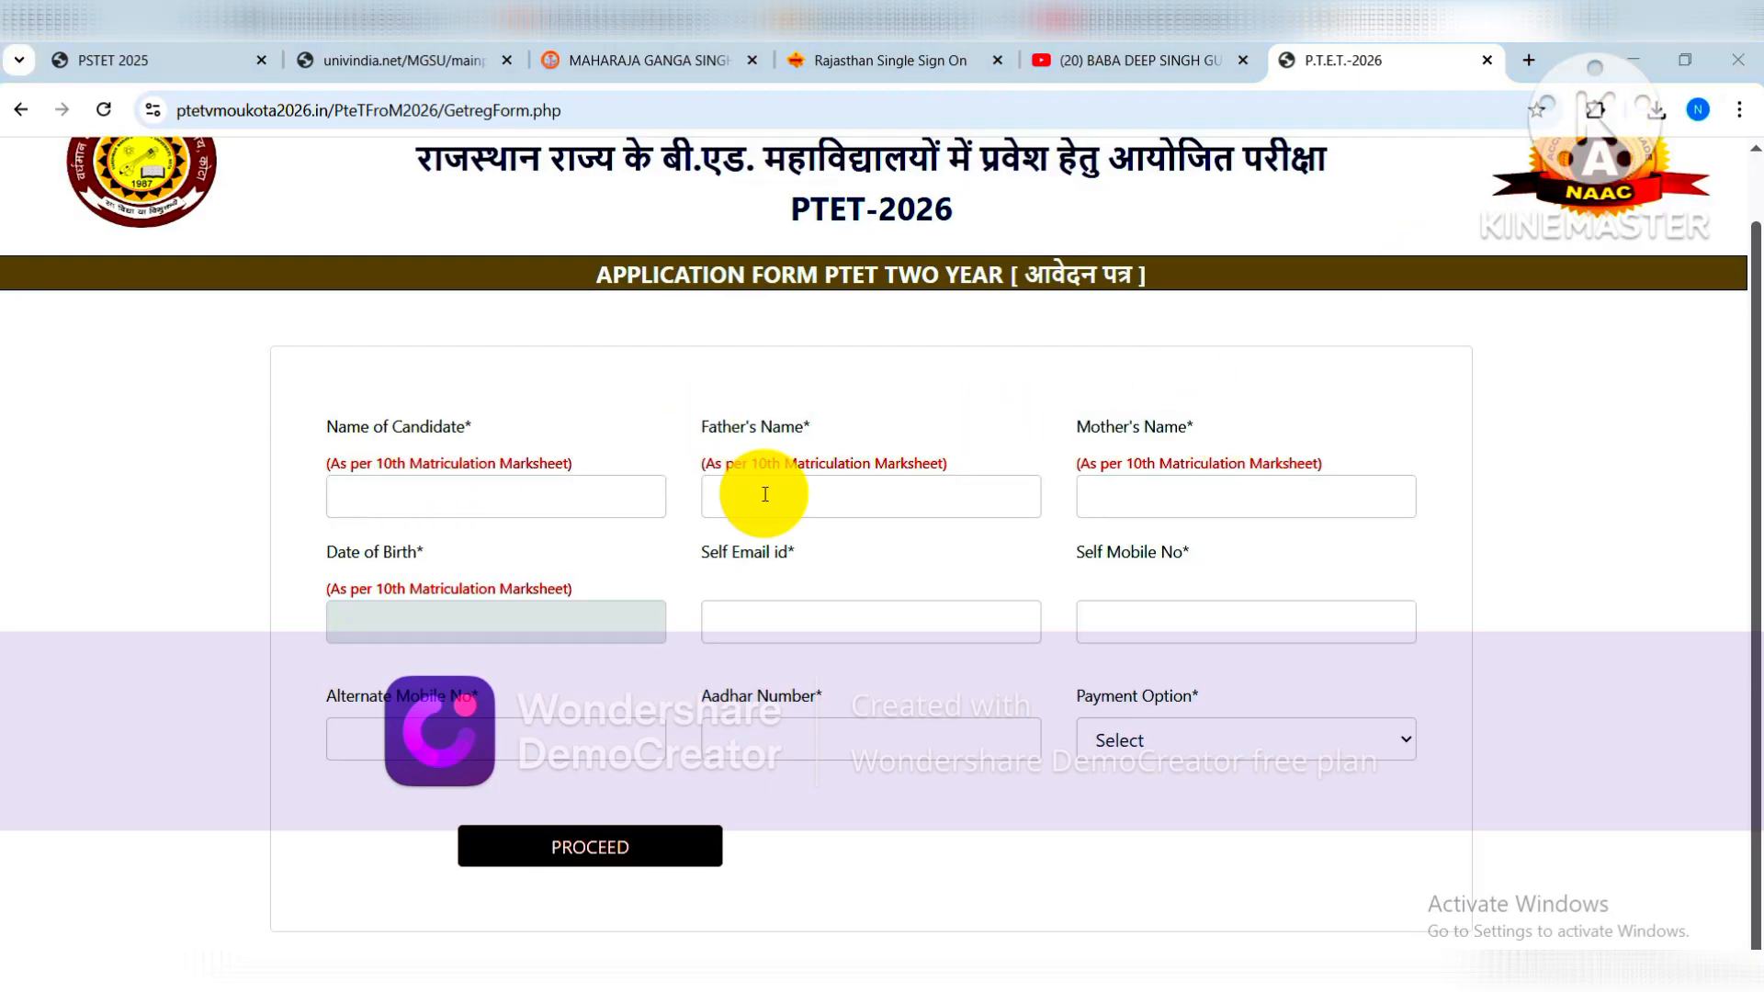
{"action": "left_click", "coordinate": [472, 618]}
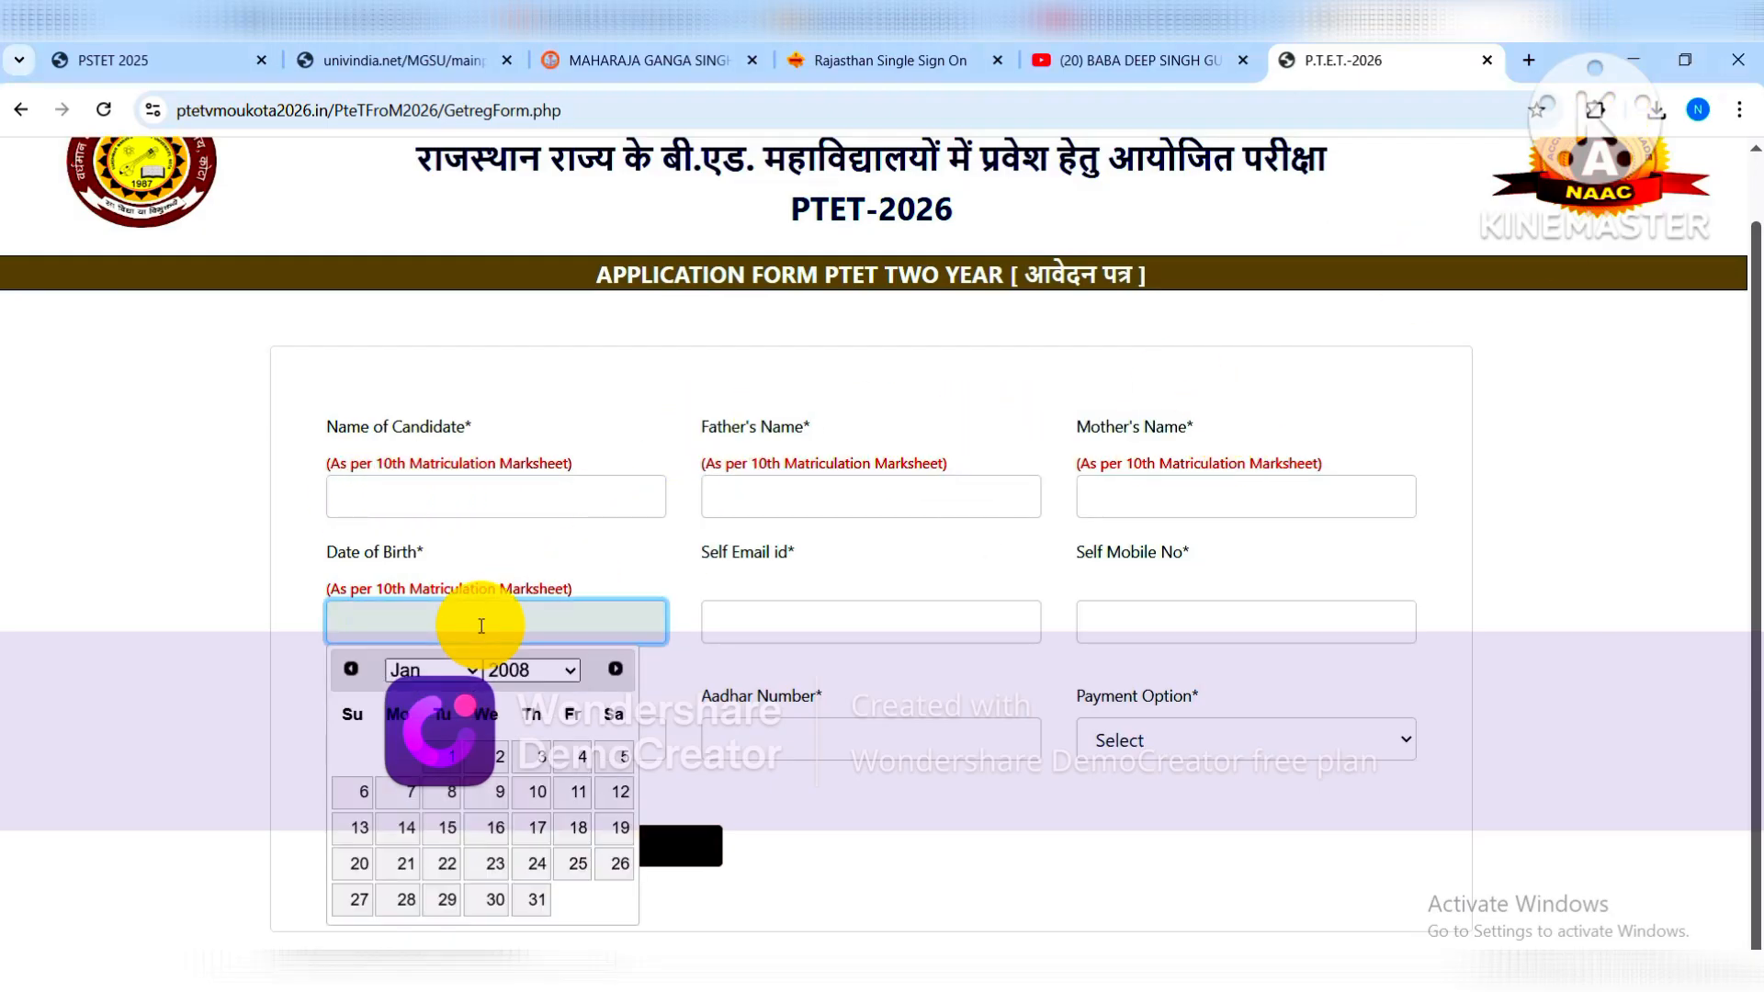
{"action": "left_click", "coordinate": [728, 622]}
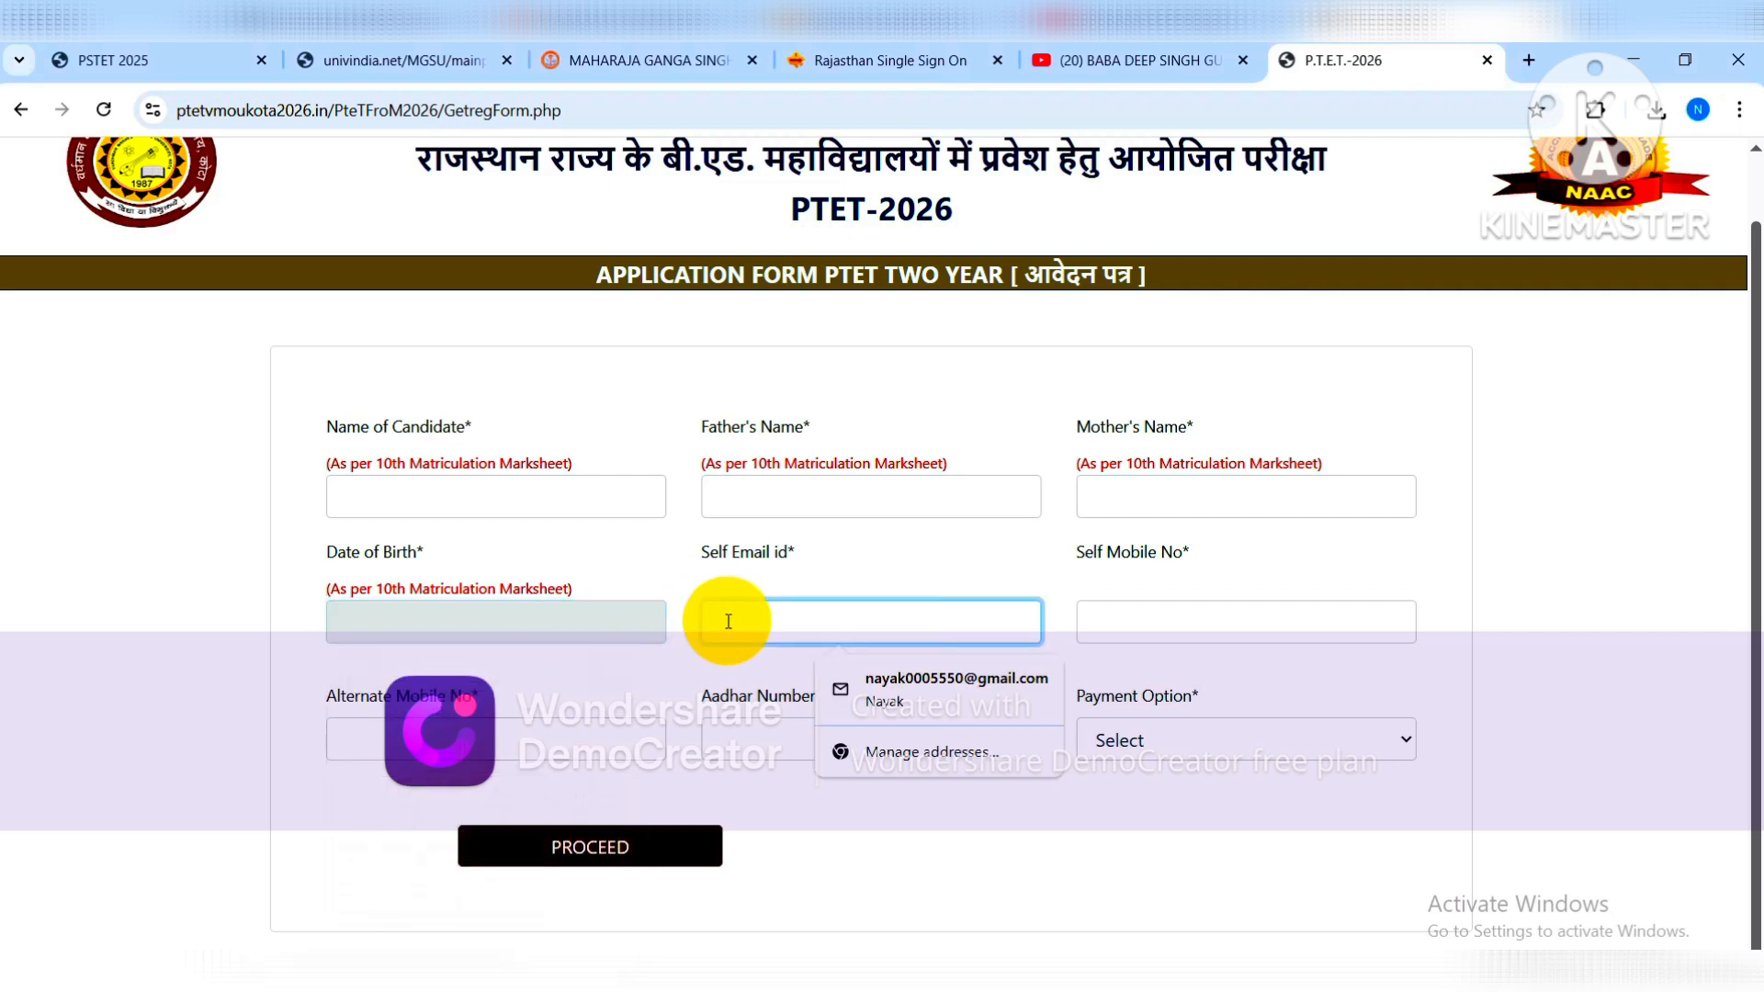
{"action": "left_click", "coordinate": [1116, 618]}
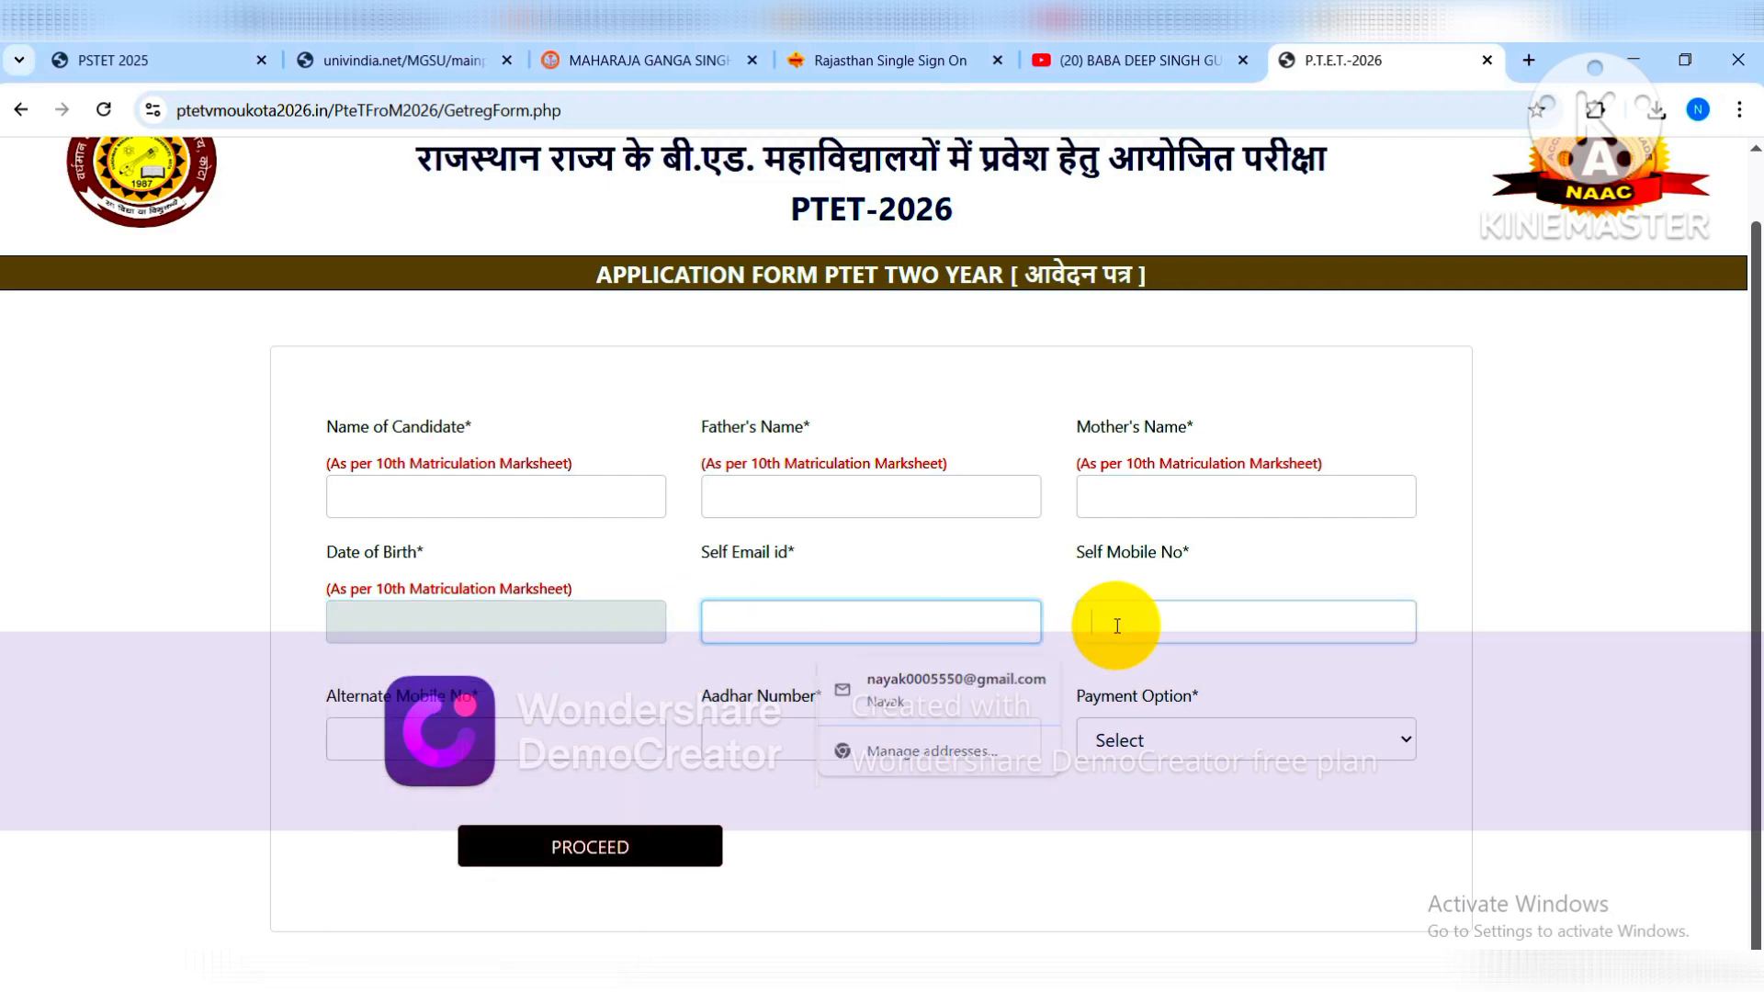
{"action": "left_click", "coordinate": [554, 746]}
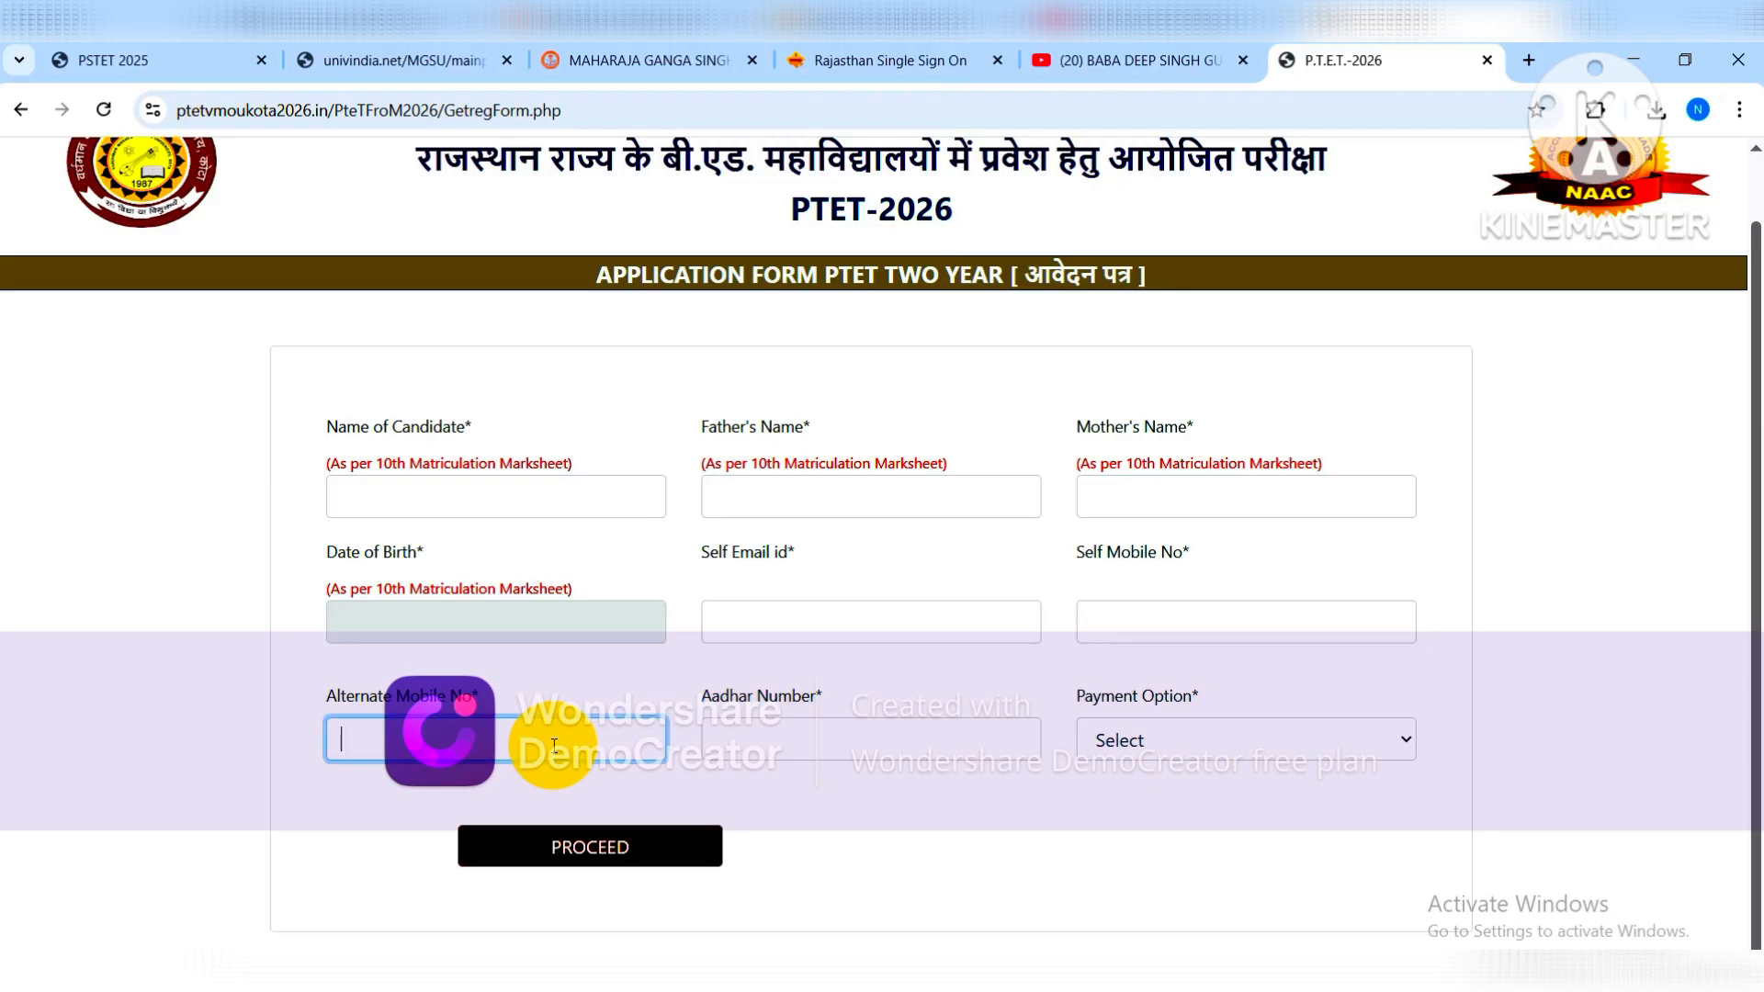
{"action": "left_click", "coordinate": [736, 734]}
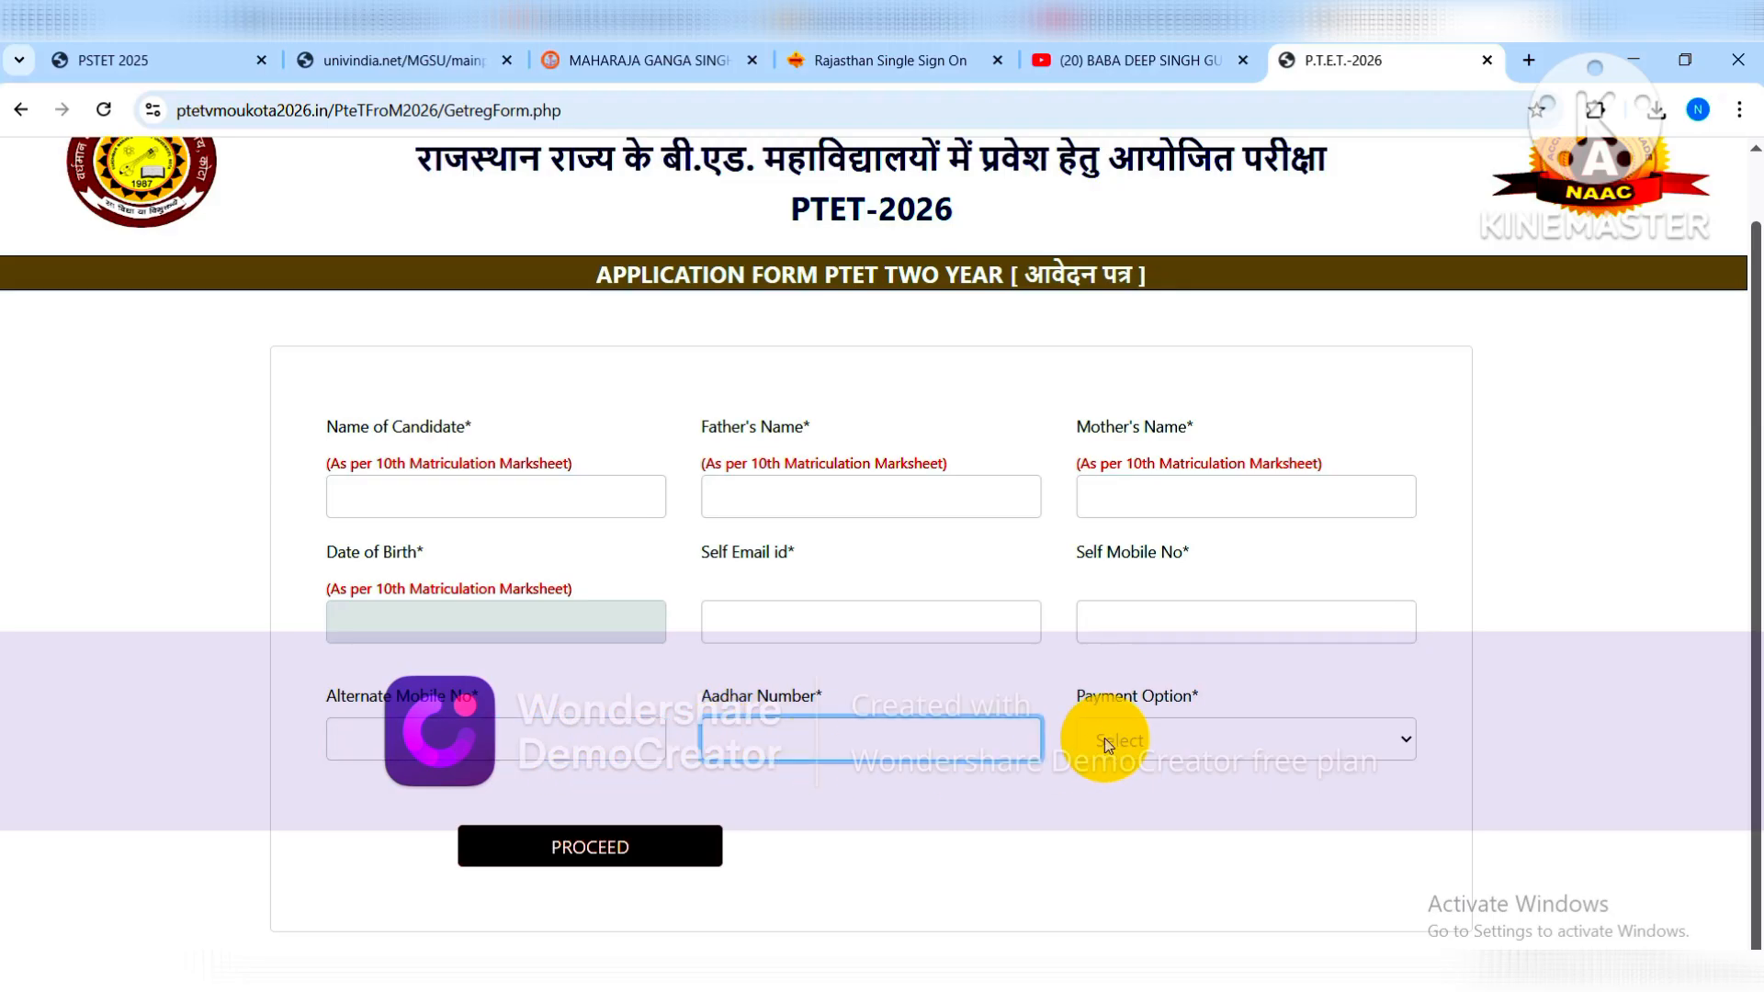
{"action": "left_click", "coordinate": [1137, 739]}
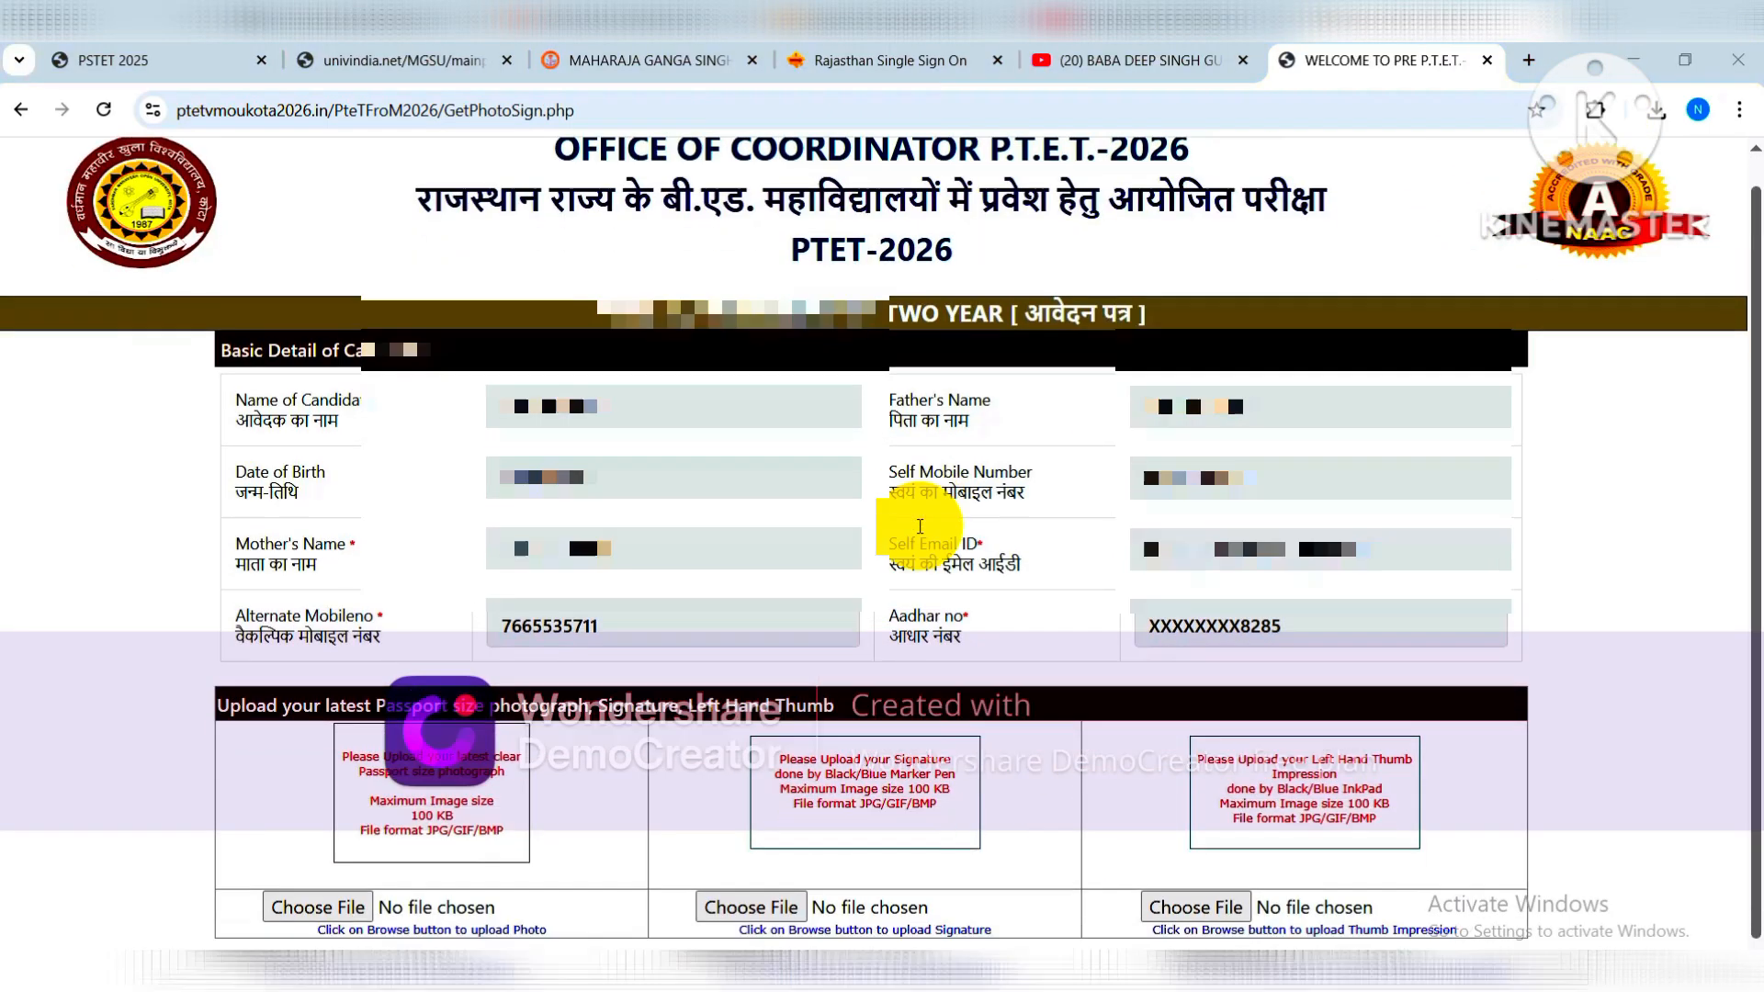
Review the candidate's basic details and the upload area for the photograph, signature and left-hand thumb impression.
{"action": "scroll", "coordinate": [896, 532], "scroll_direction": "down", "scroll_amount": 1}
{"action": "left_click_drag", "start_coordinate": [355, 374], "coordinate": [1299, 570]}
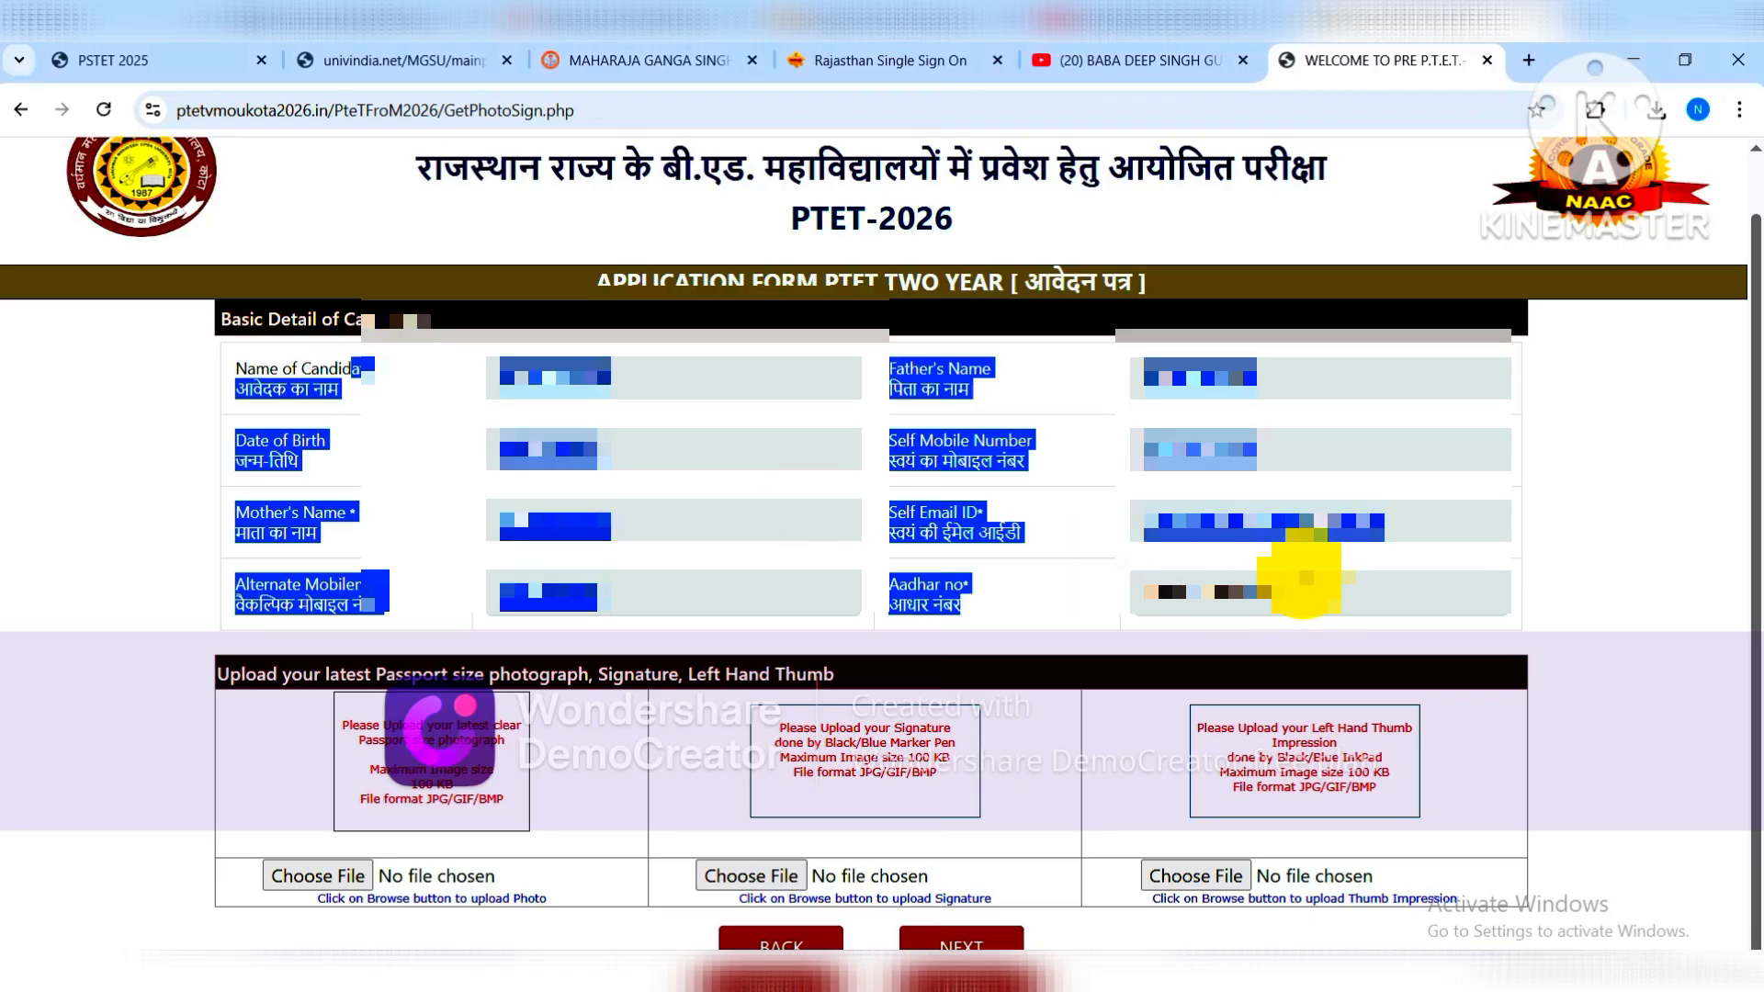
{"action": "left_click", "coordinate": [1298, 570]}
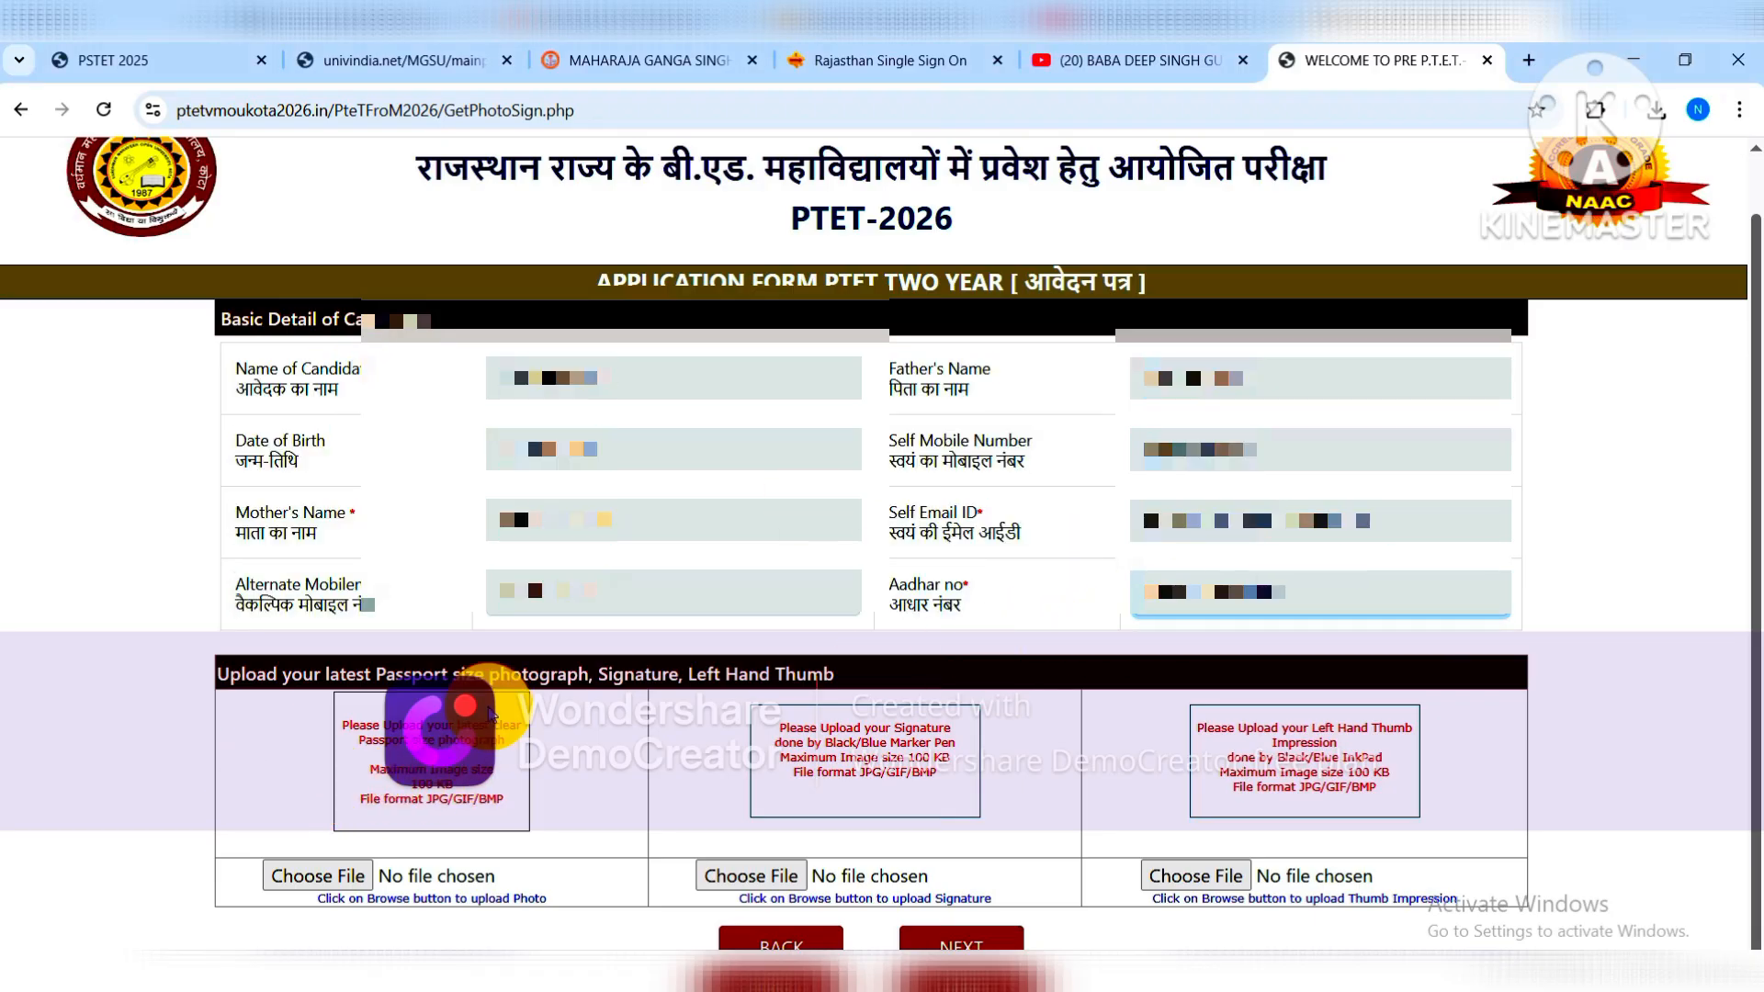
{"action": "left_click", "coordinate": [283, 820]}
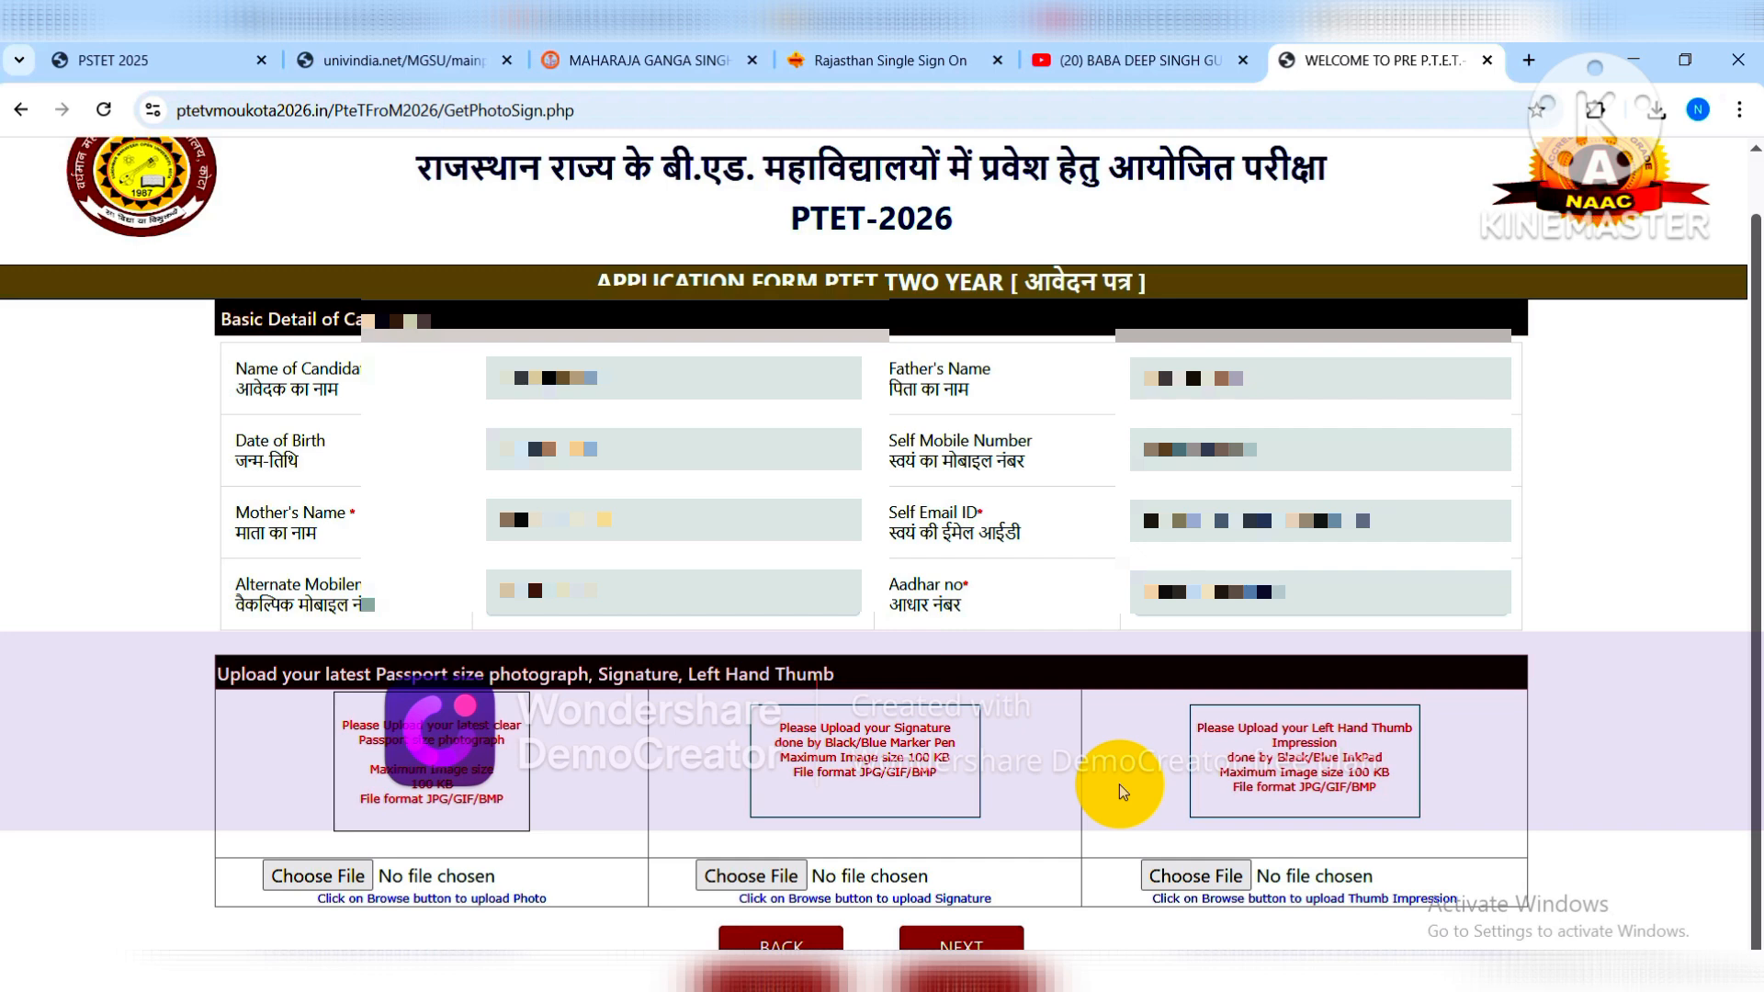
Submit the uploaded photograph, signature and thumb impression, confirming the prompt to continue to the full application form.
{"action": "scroll", "coordinate": [1084, 786], "scroll_direction": "up", "scroll_amount": 1}
{"action": "scroll", "coordinate": [1084, 786], "scroll_direction": "down", "scroll_amount": 1}
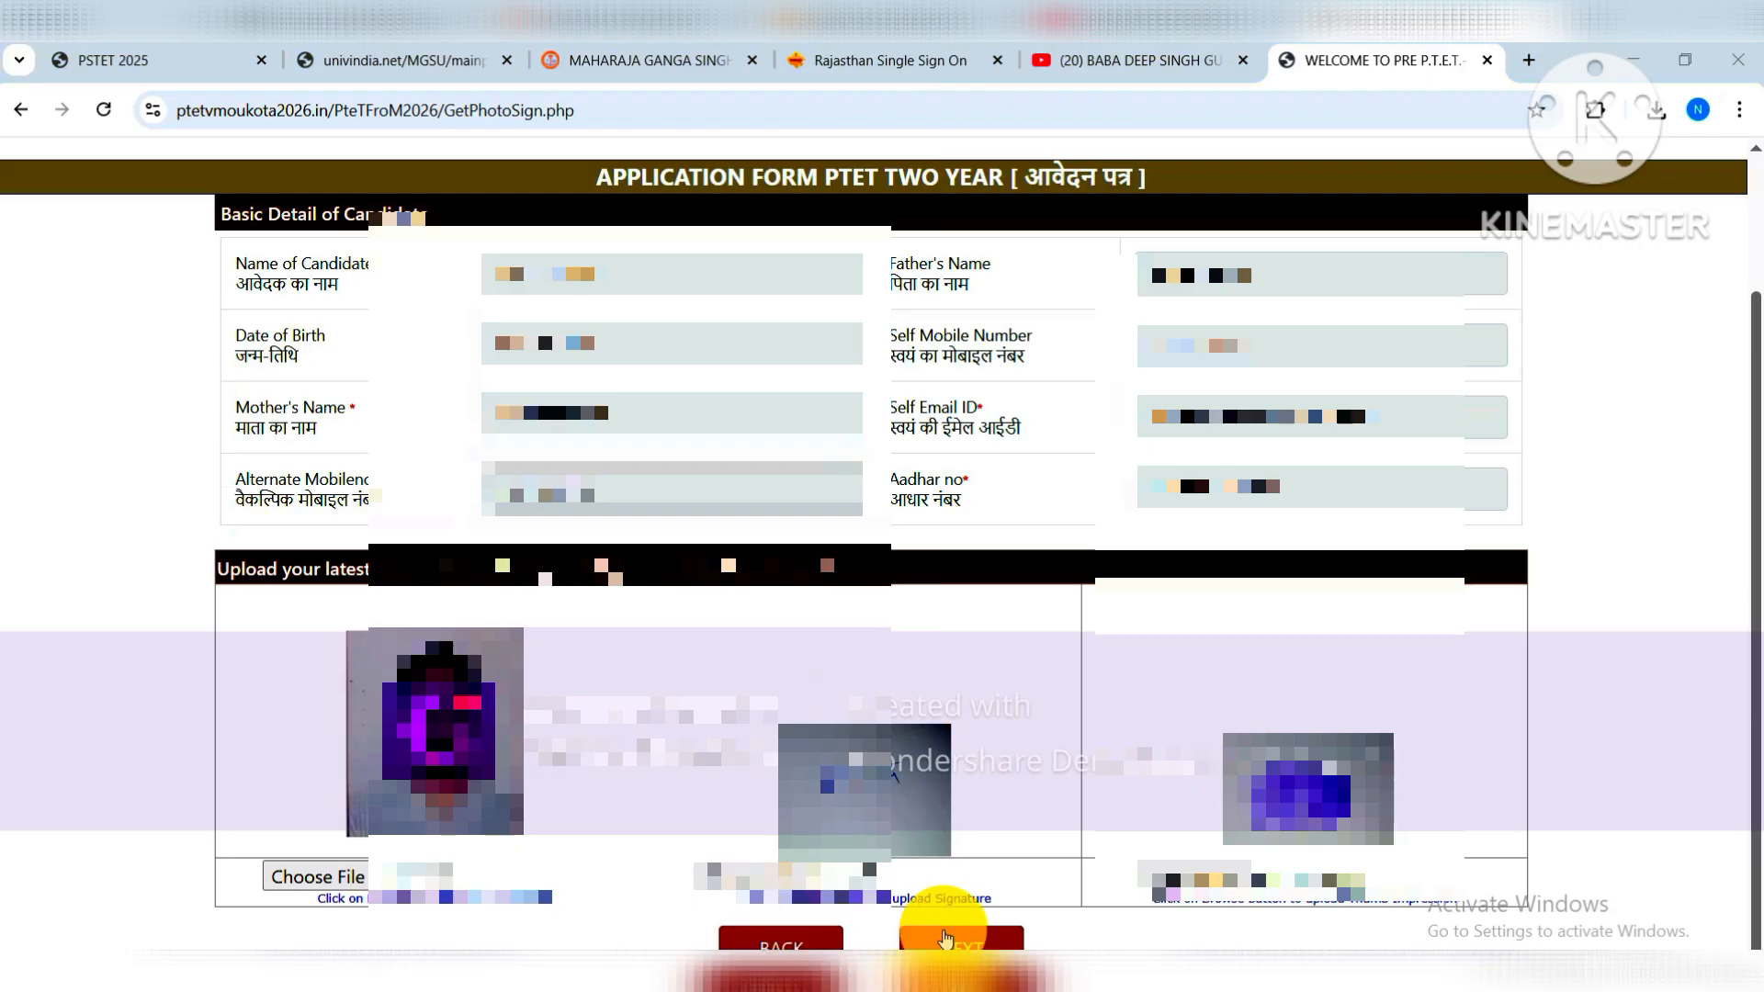
{"action": "left_click", "coordinate": [966, 940]}
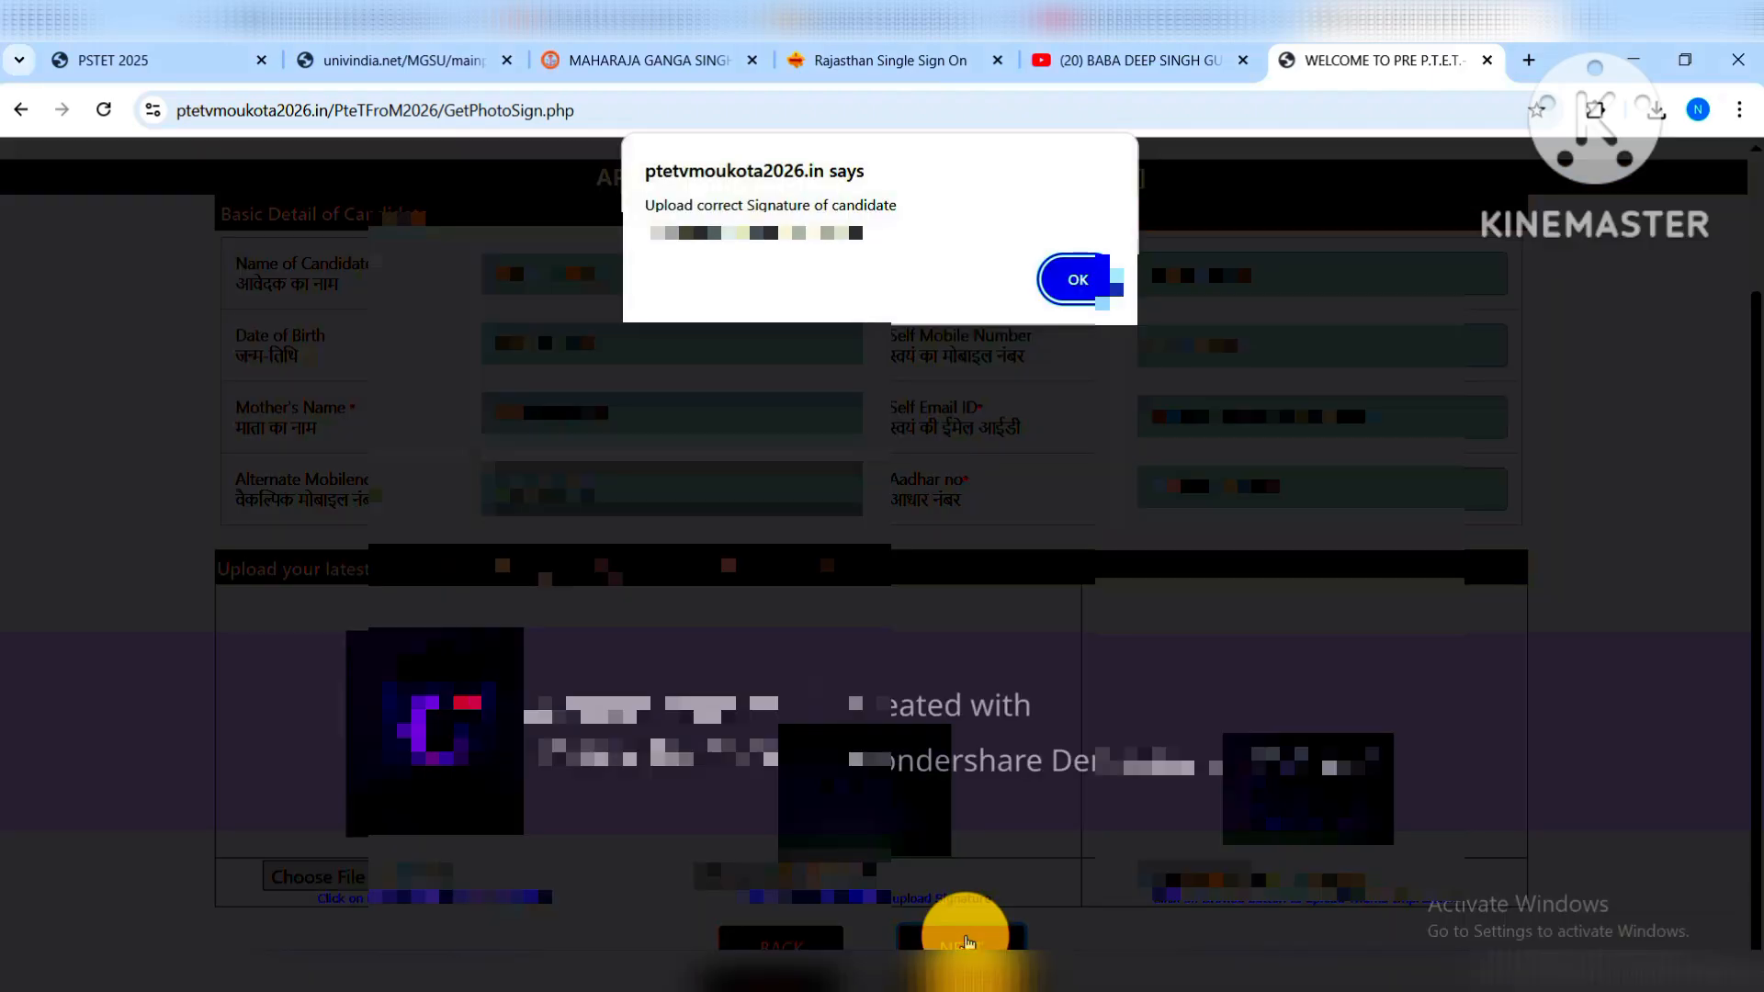
{"action": "left_click", "coordinate": [1066, 281]}
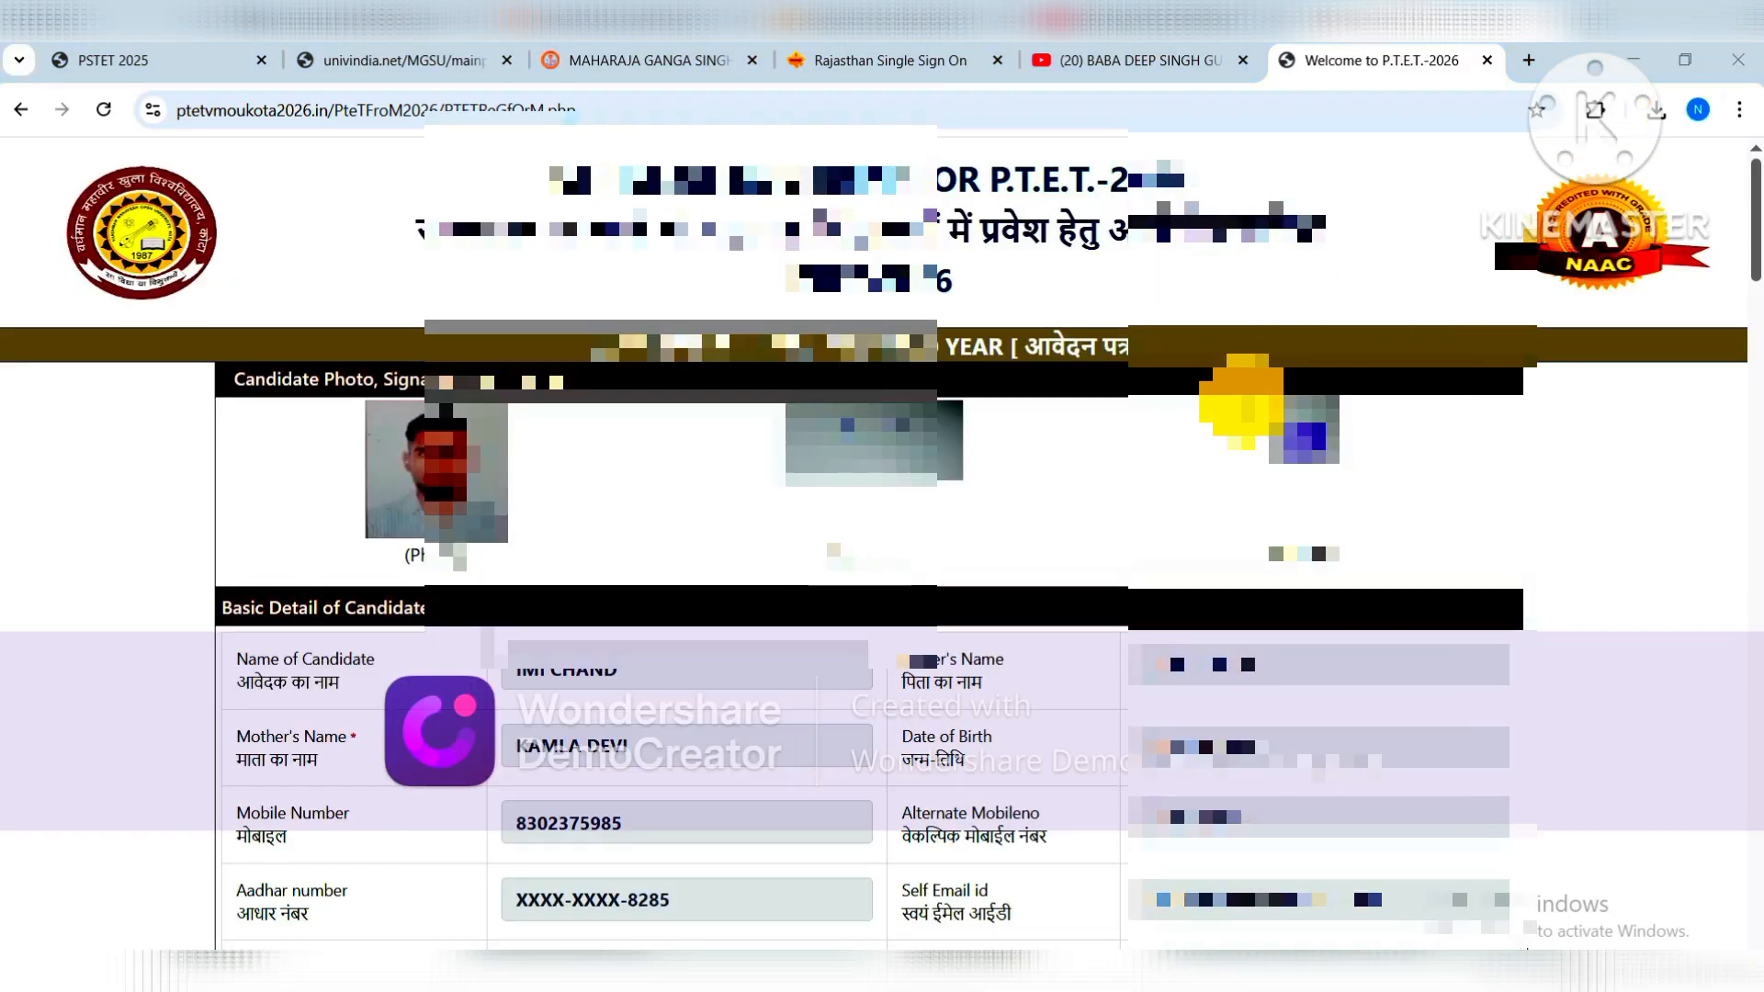
Set the candidate's gender to MALE and marital status to MARRIED, and open the Husband's / Wife Name field for editing.
{"action": "scroll", "coordinate": [1226, 395], "scroll_direction": "down", "scroll_amount": 3}
{"action": "scroll", "coordinate": [1227, 395], "scroll_direction": "down", "scroll_amount": 3}
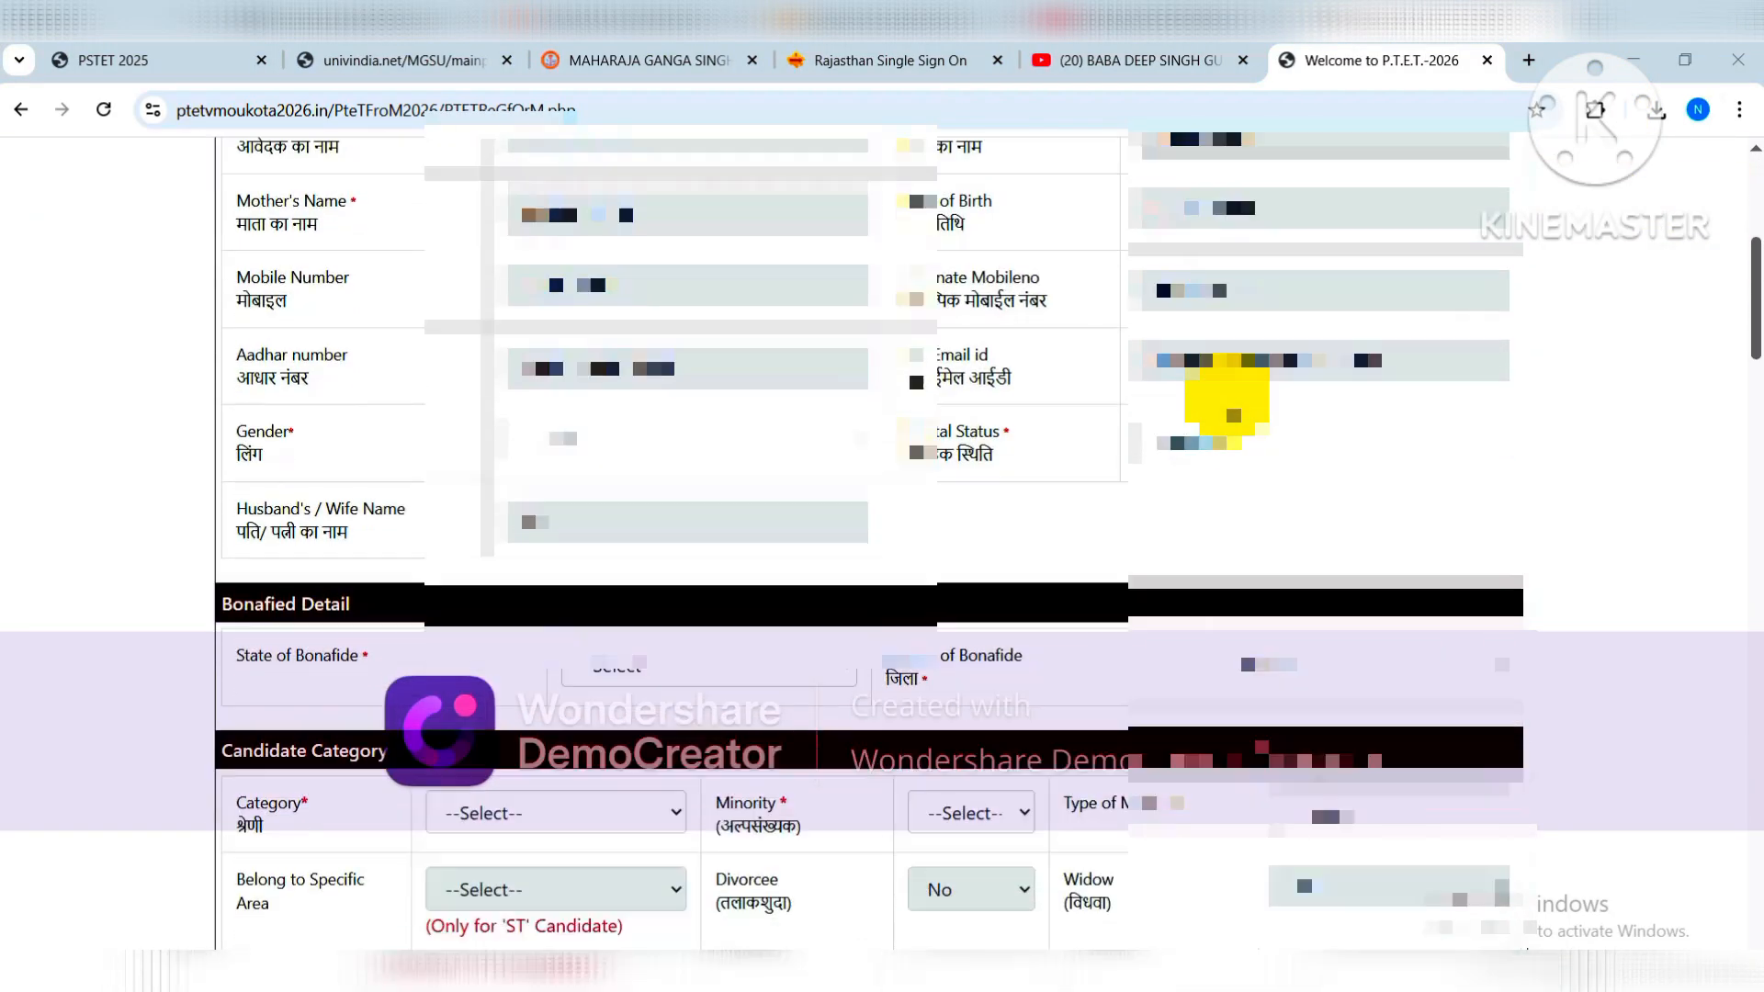
{"action": "left_click", "coordinate": [742, 411]}
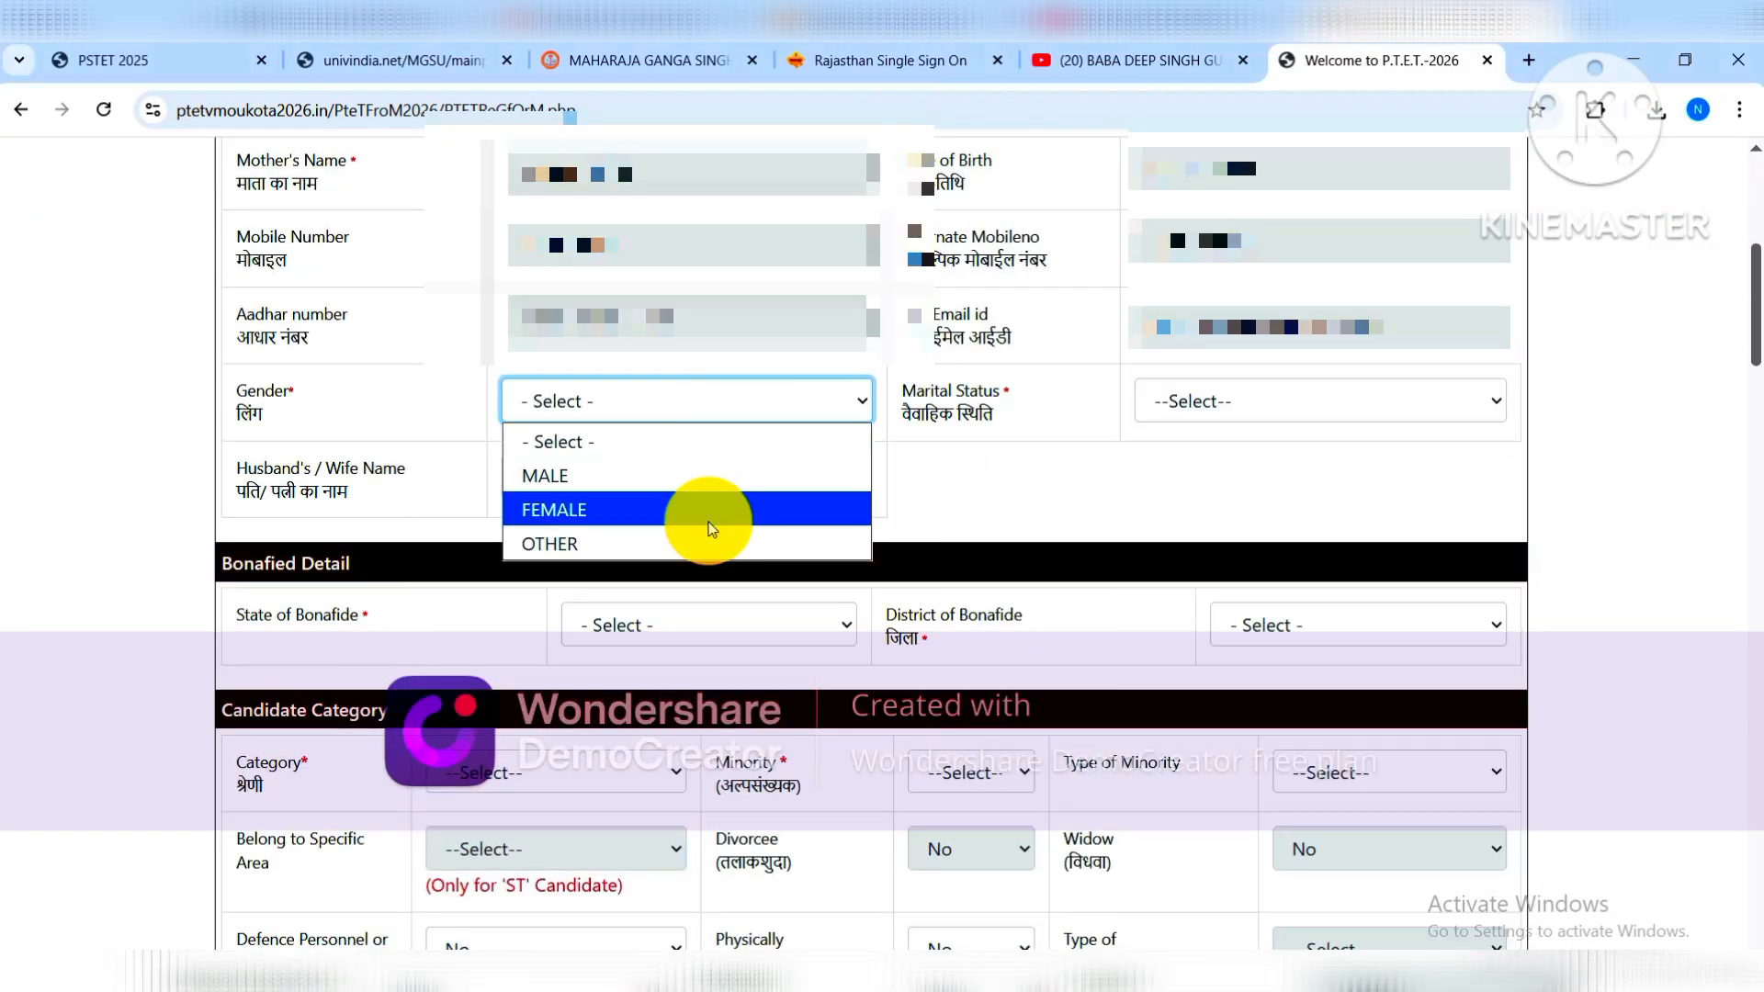
{"action": "left_click", "coordinate": [702, 472]}
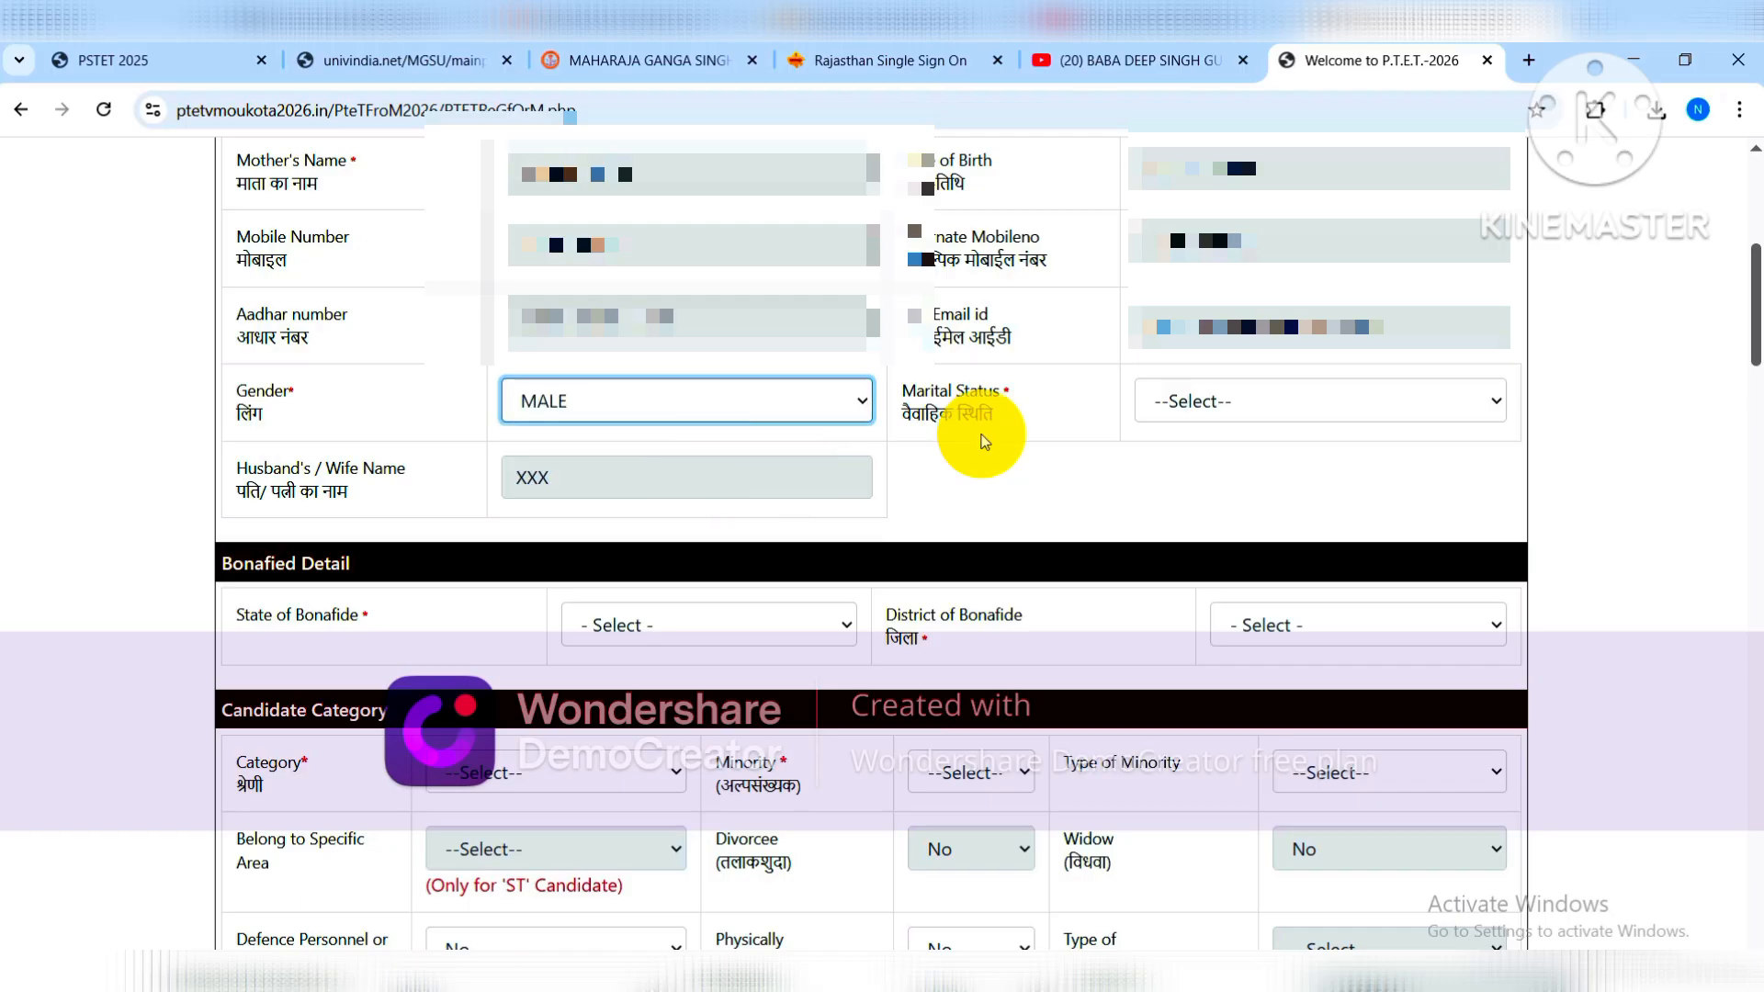
{"action": "left_click", "coordinate": [1211, 404]}
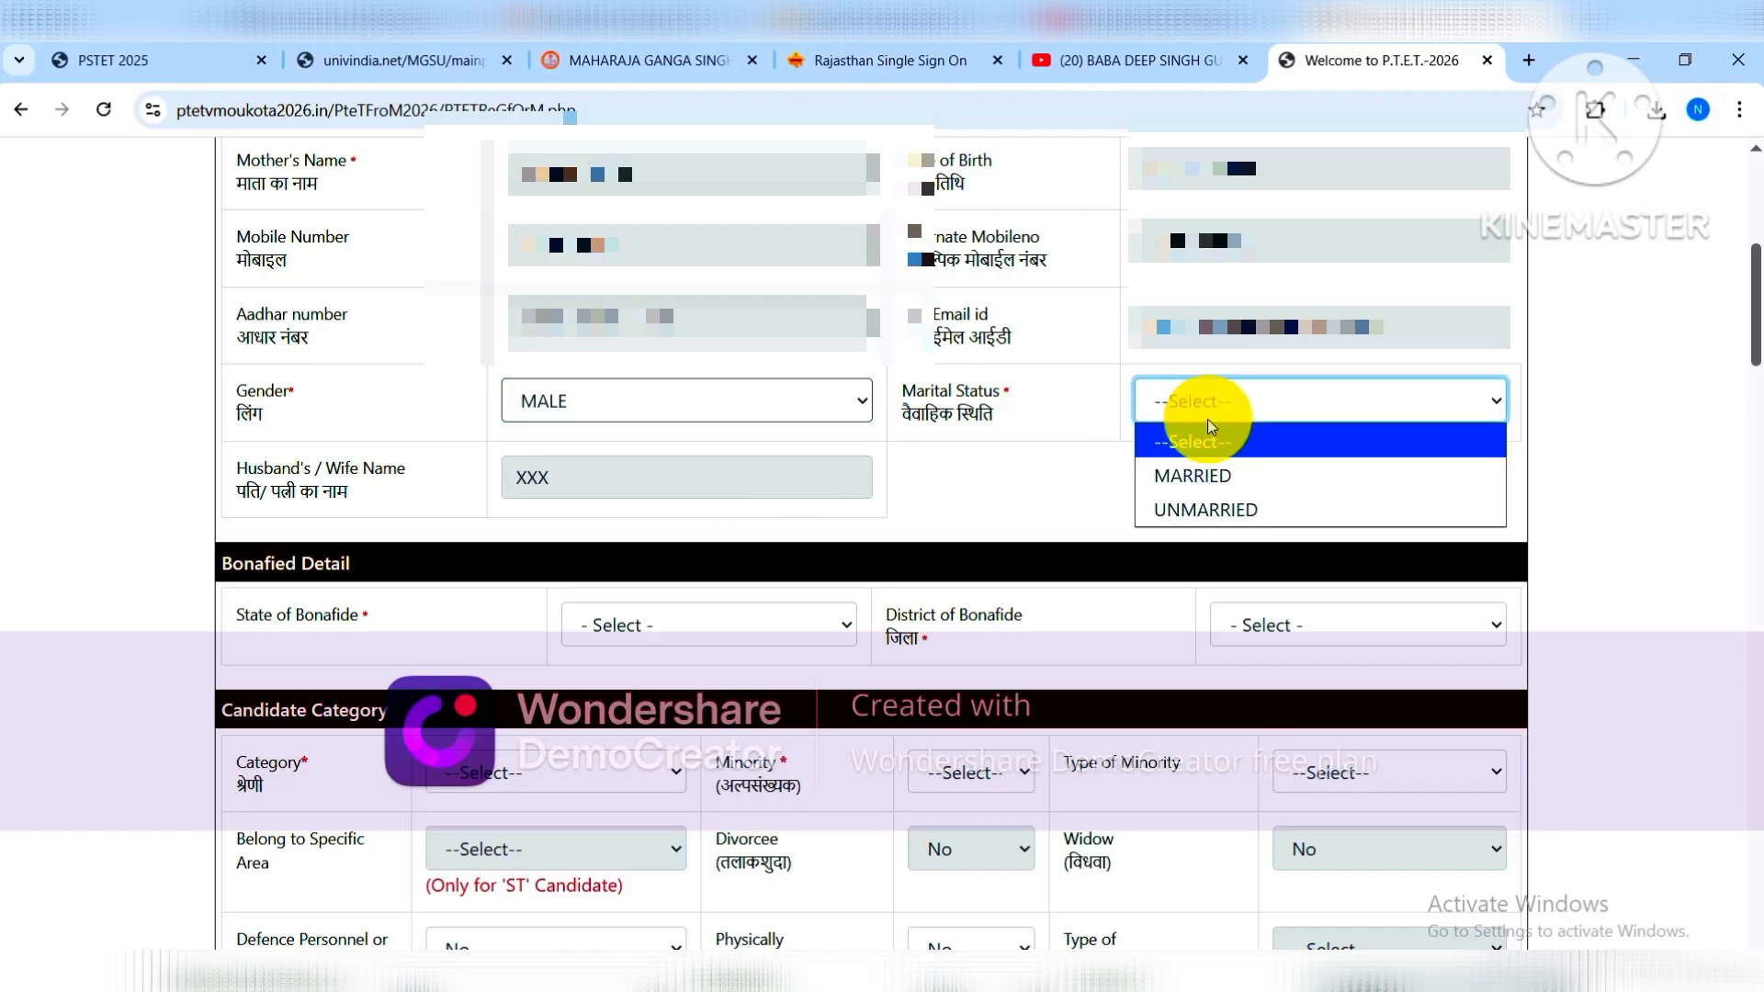
{"action": "left_click", "coordinate": [1211, 478]}
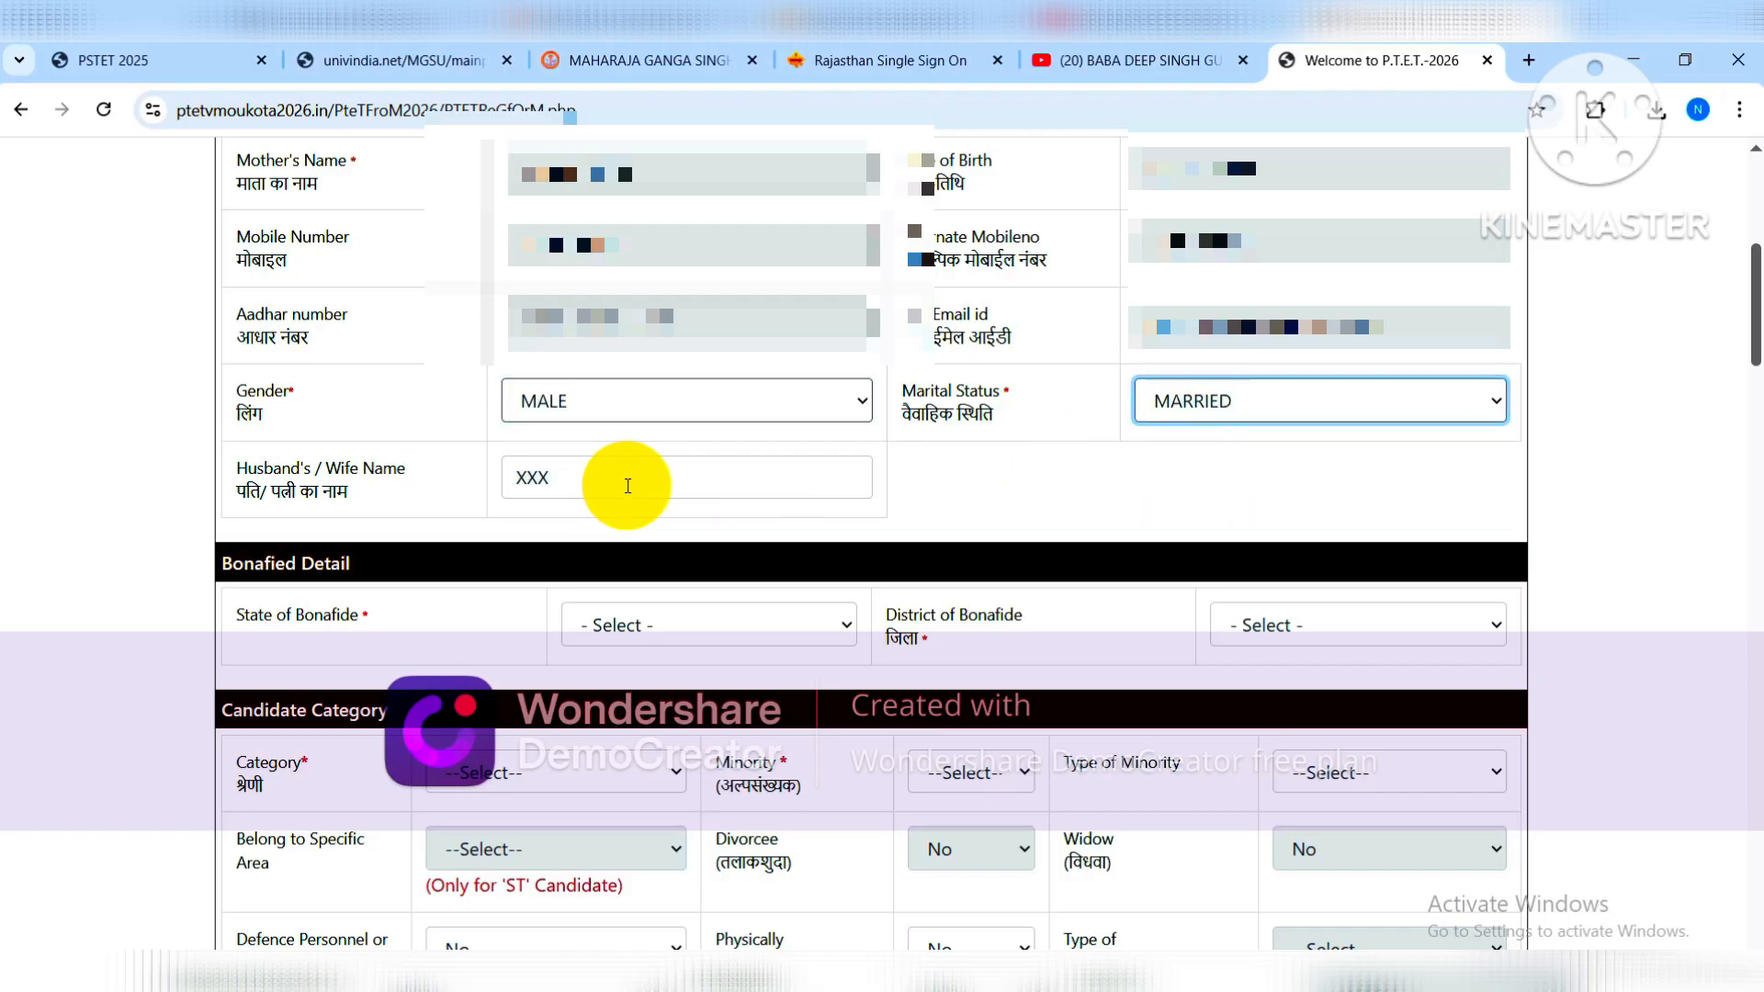
{"action": "left_click", "coordinate": [632, 484]}
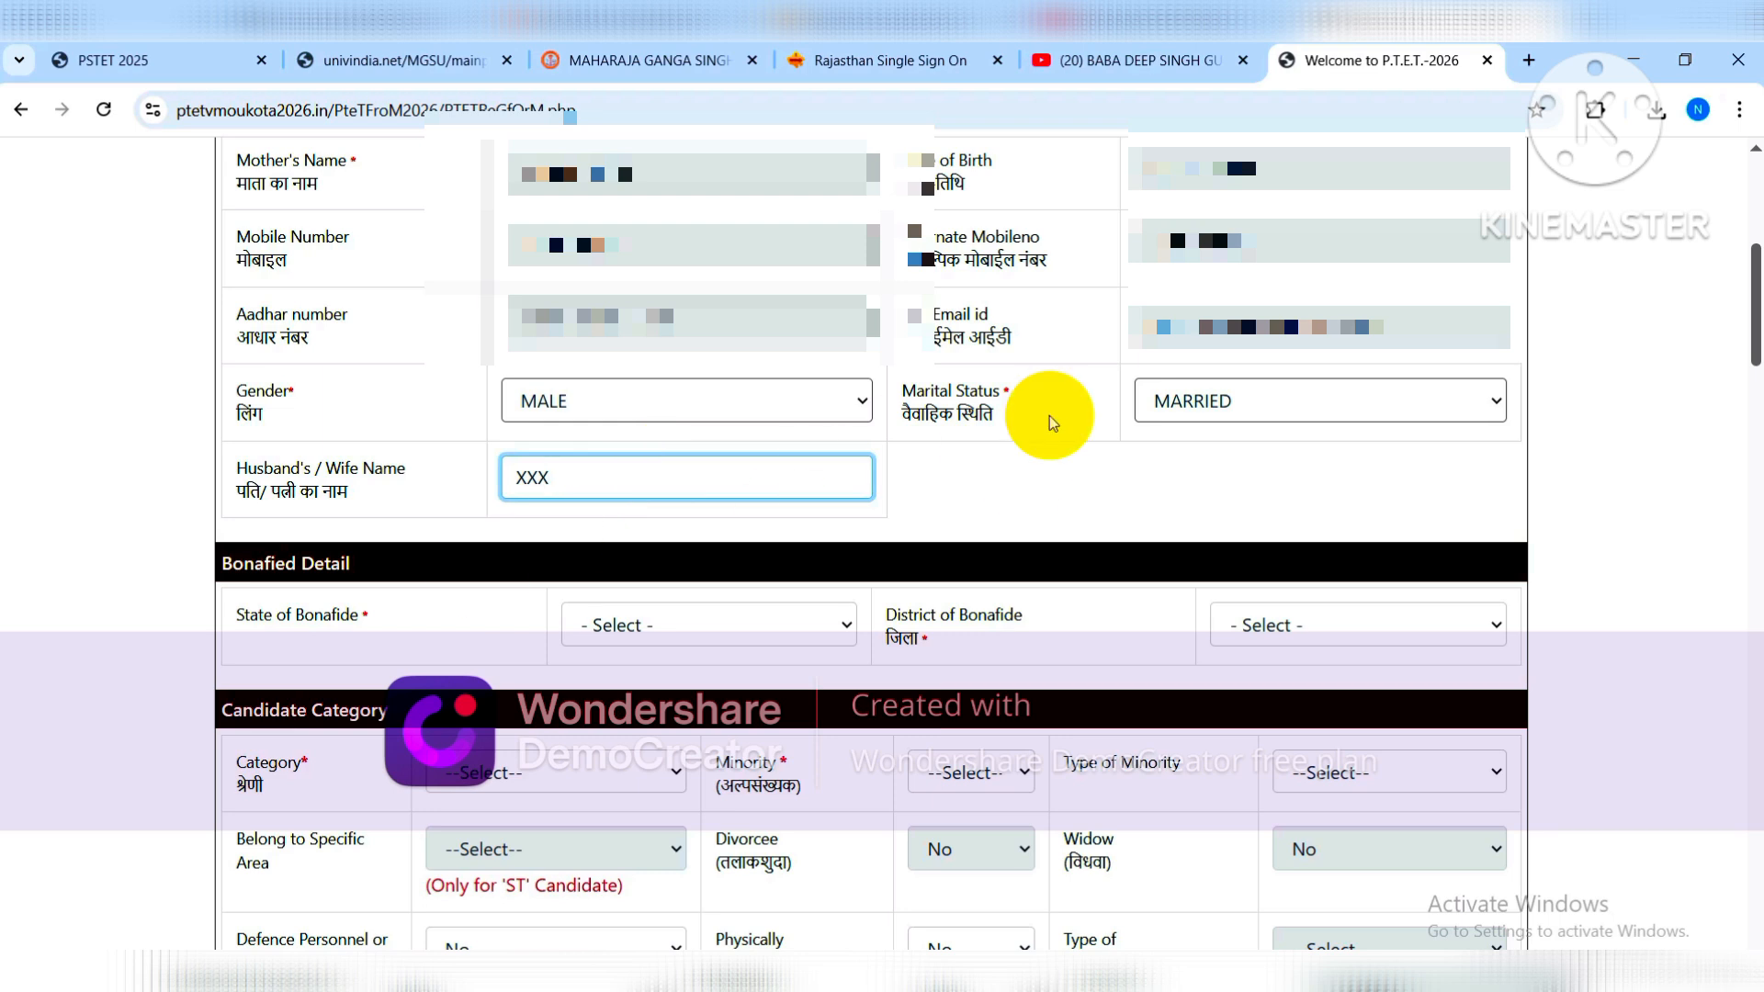
Set the candidate's marital status to UNMARRIED and the State of Bonafide to RAJASTHAN.
{"action": "left_click", "coordinate": [1208, 399]}
{"action": "left_click", "coordinate": [1213, 505]}
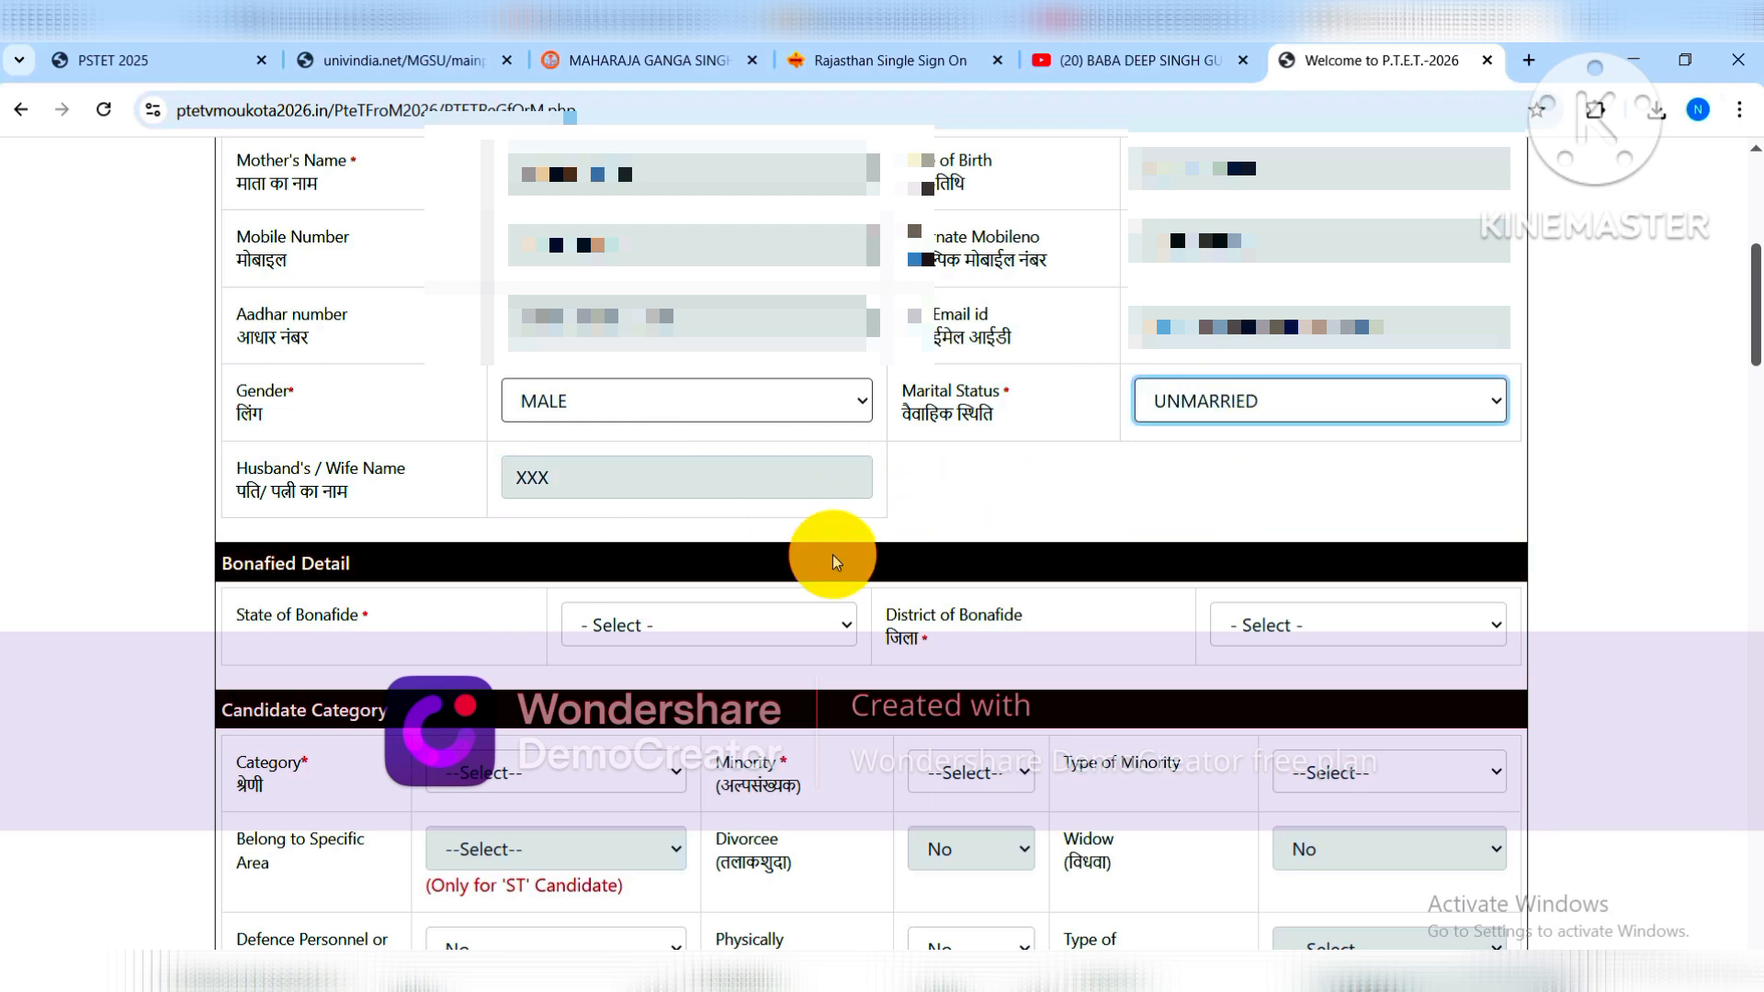
{"action": "scroll", "coordinate": [841, 547], "scroll_direction": "down", "scroll_amount": 1}
{"action": "left_click", "coordinate": [693, 511]}
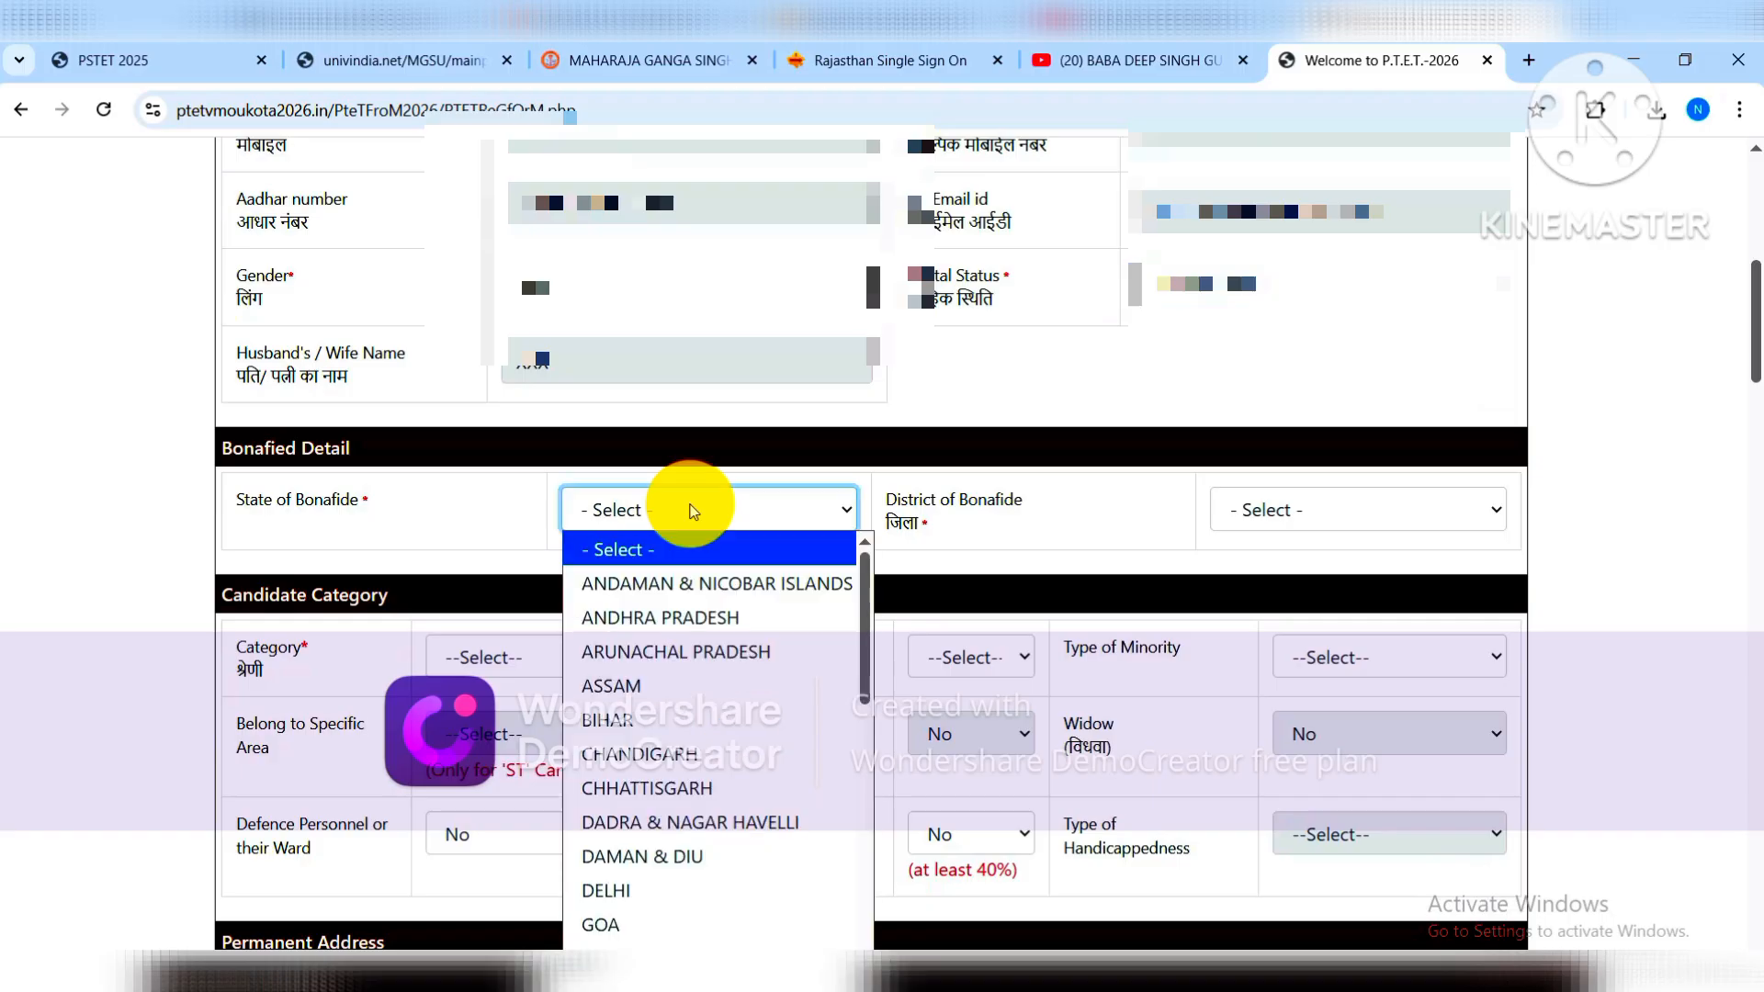
{"action": "key", "text": "r"}
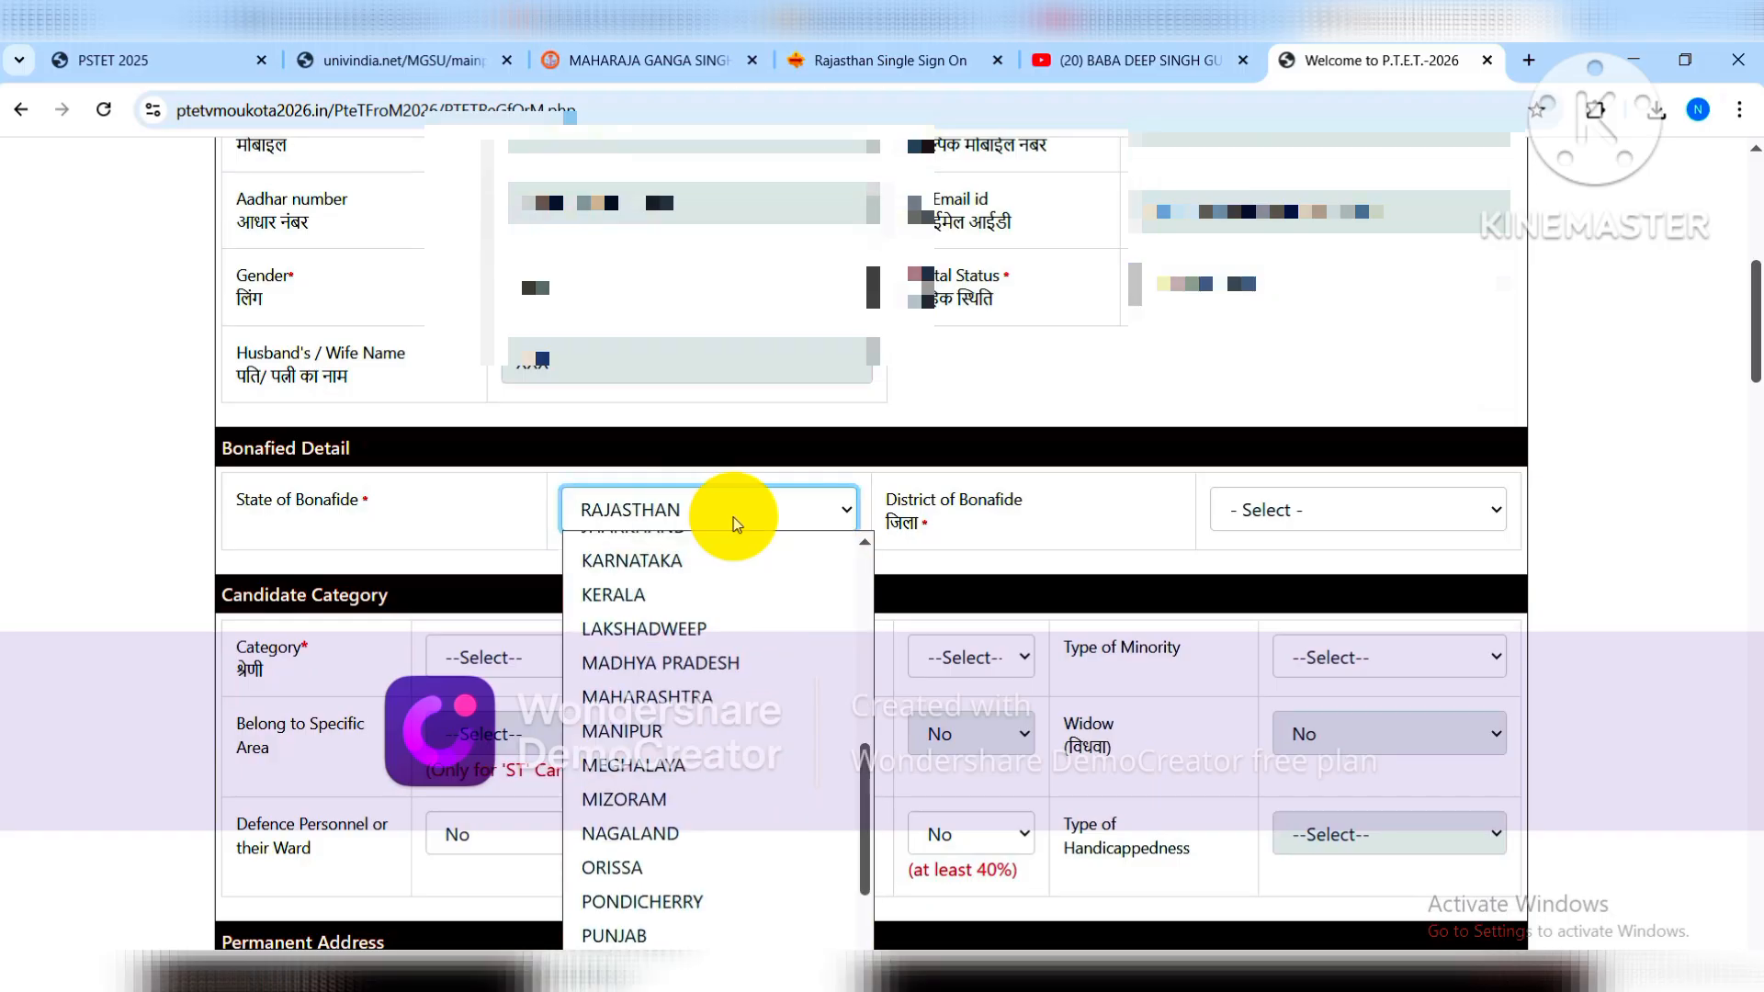
{"action": "key", "text": "Return"}
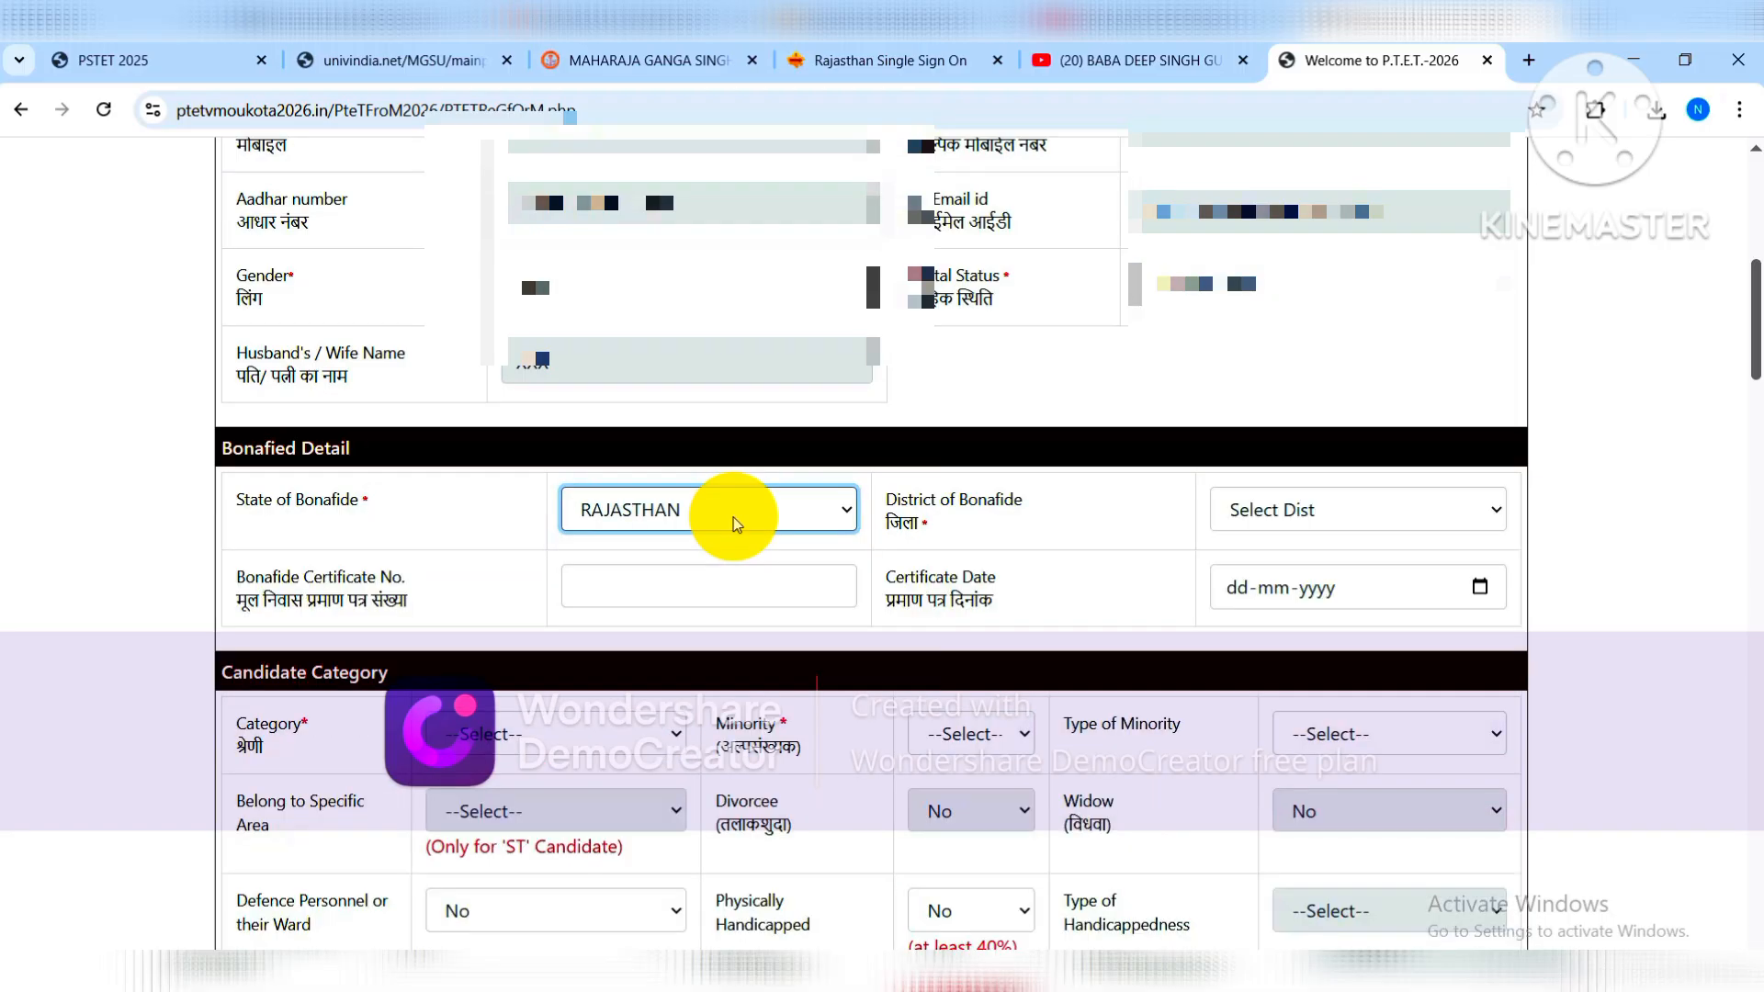
Set the District of Bonafide to NAGAUR.
{"action": "left_click", "coordinate": [1286, 515]}
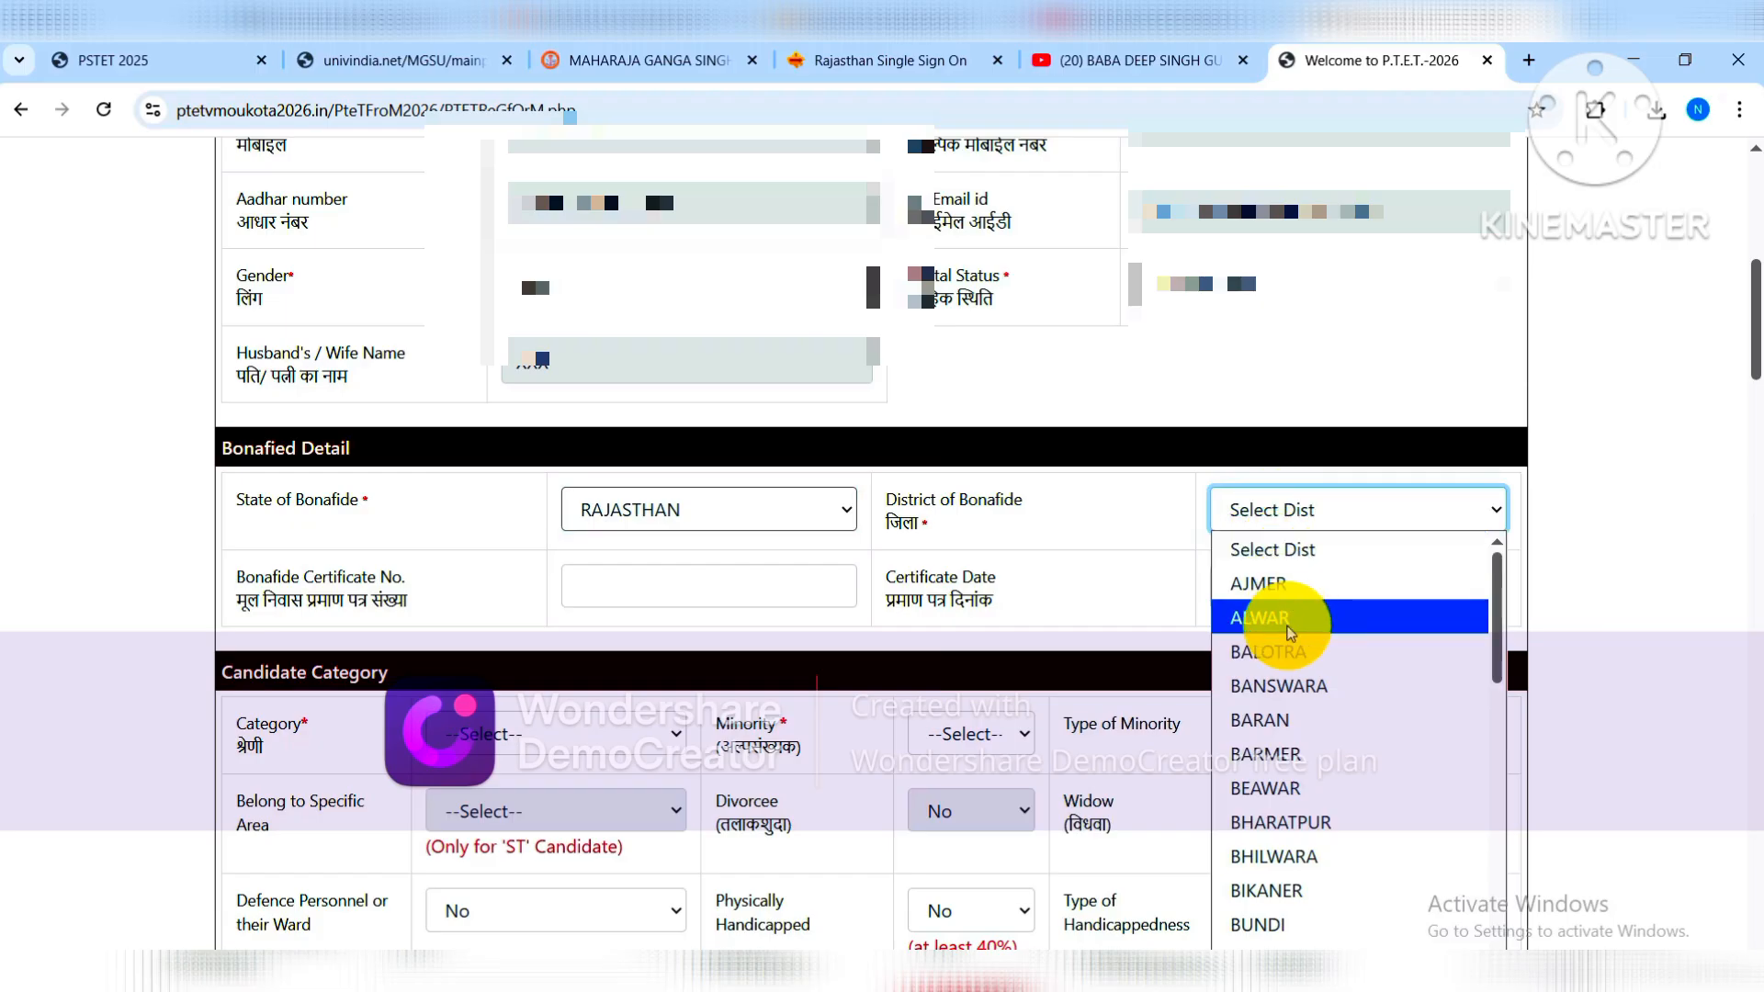
{"action": "key", "text": "s"}
{"action": "key", "text": "r"}
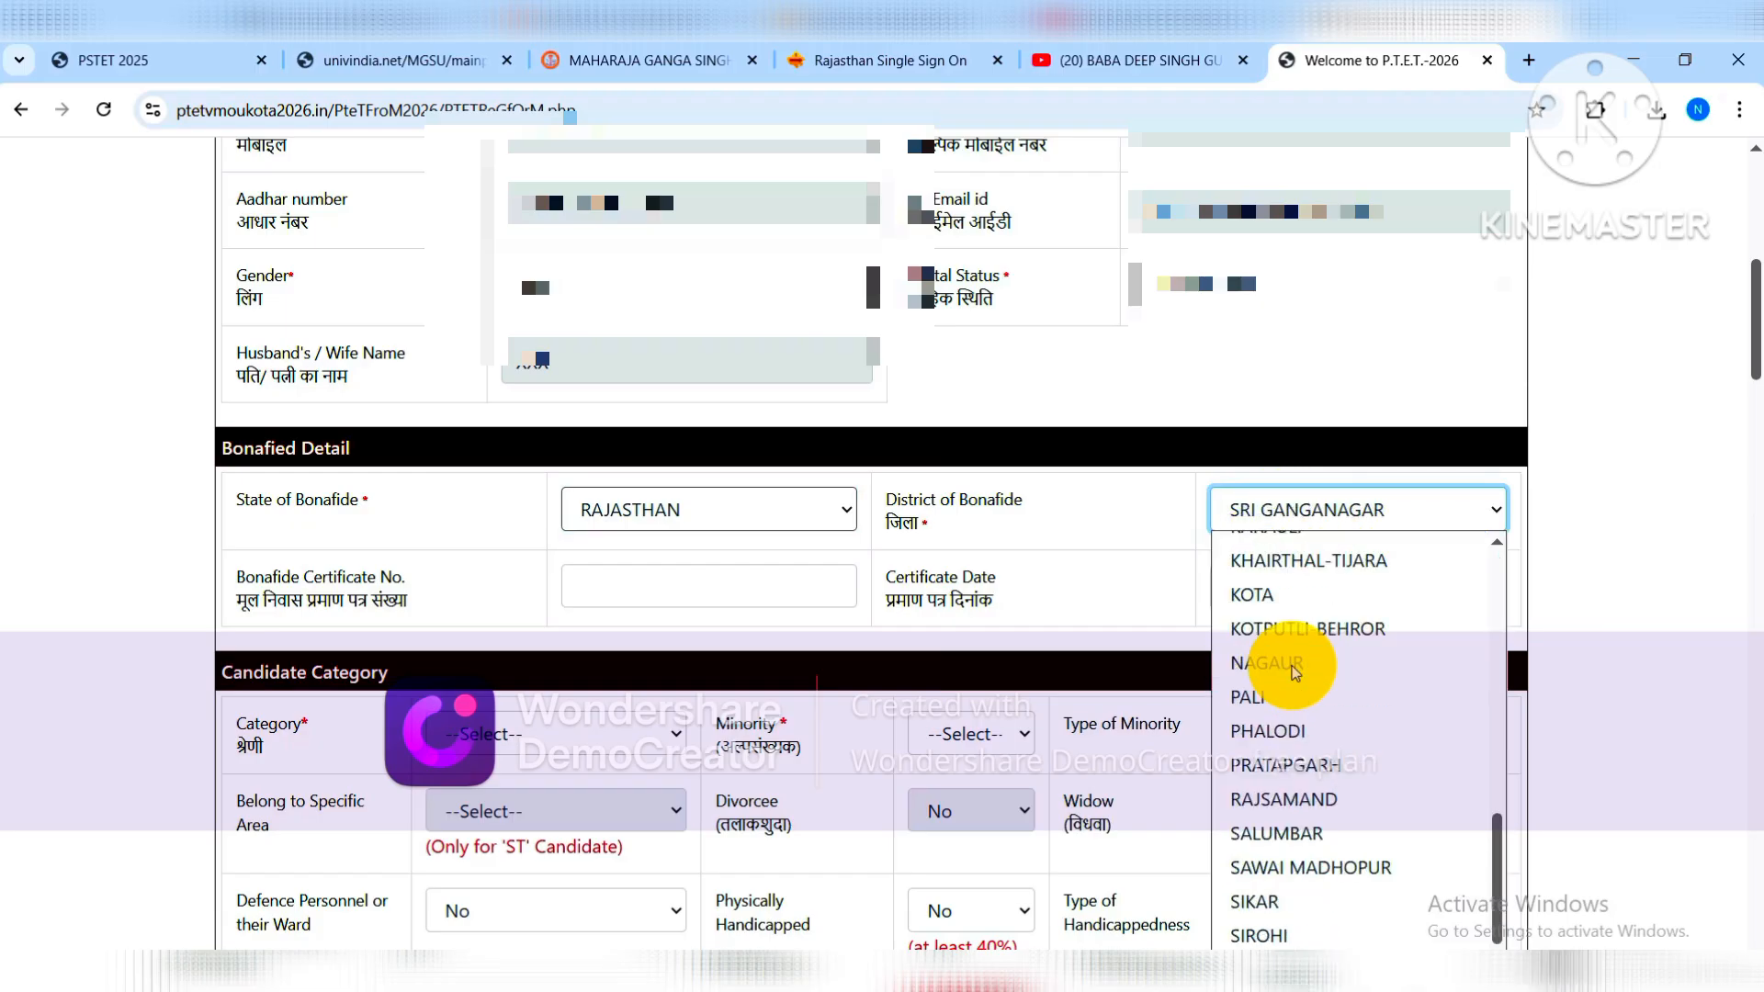
{"action": "left_click", "coordinate": [1295, 669]}
Enter the bonafide certificate number and set its certificate date to 07-01-2026.
{"action": "left_click", "coordinate": [701, 593]}
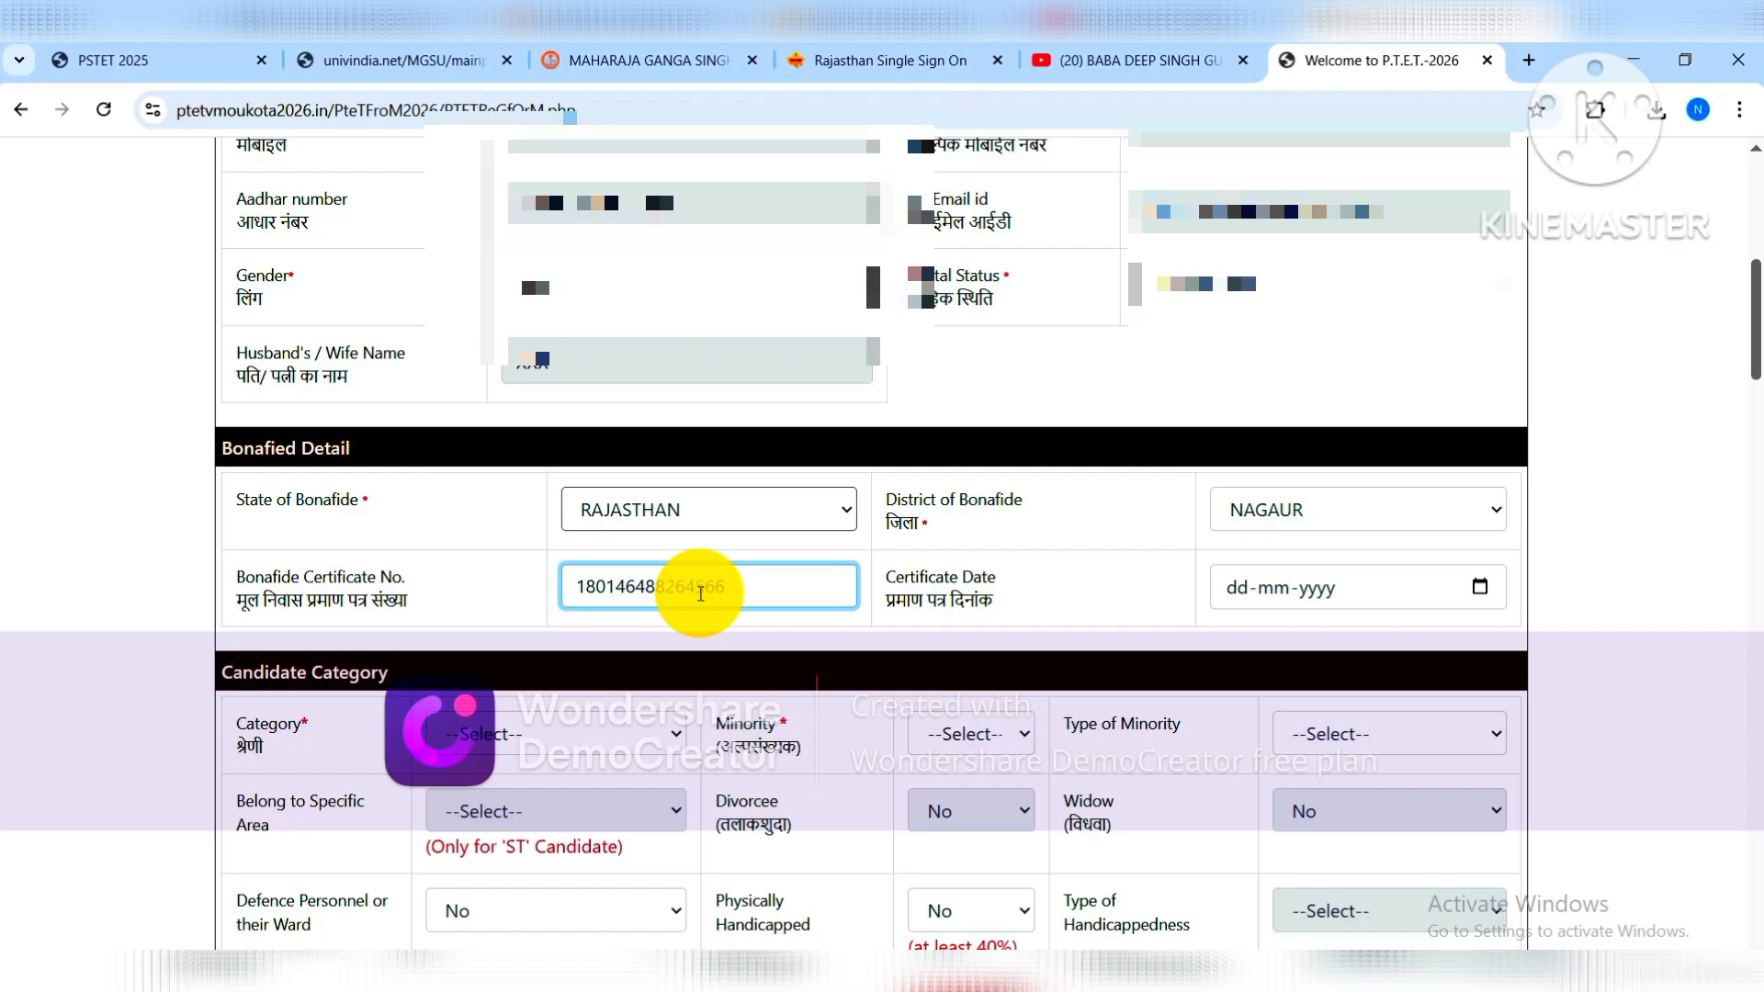
{"action": "left_click", "coordinate": [1480, 588]}
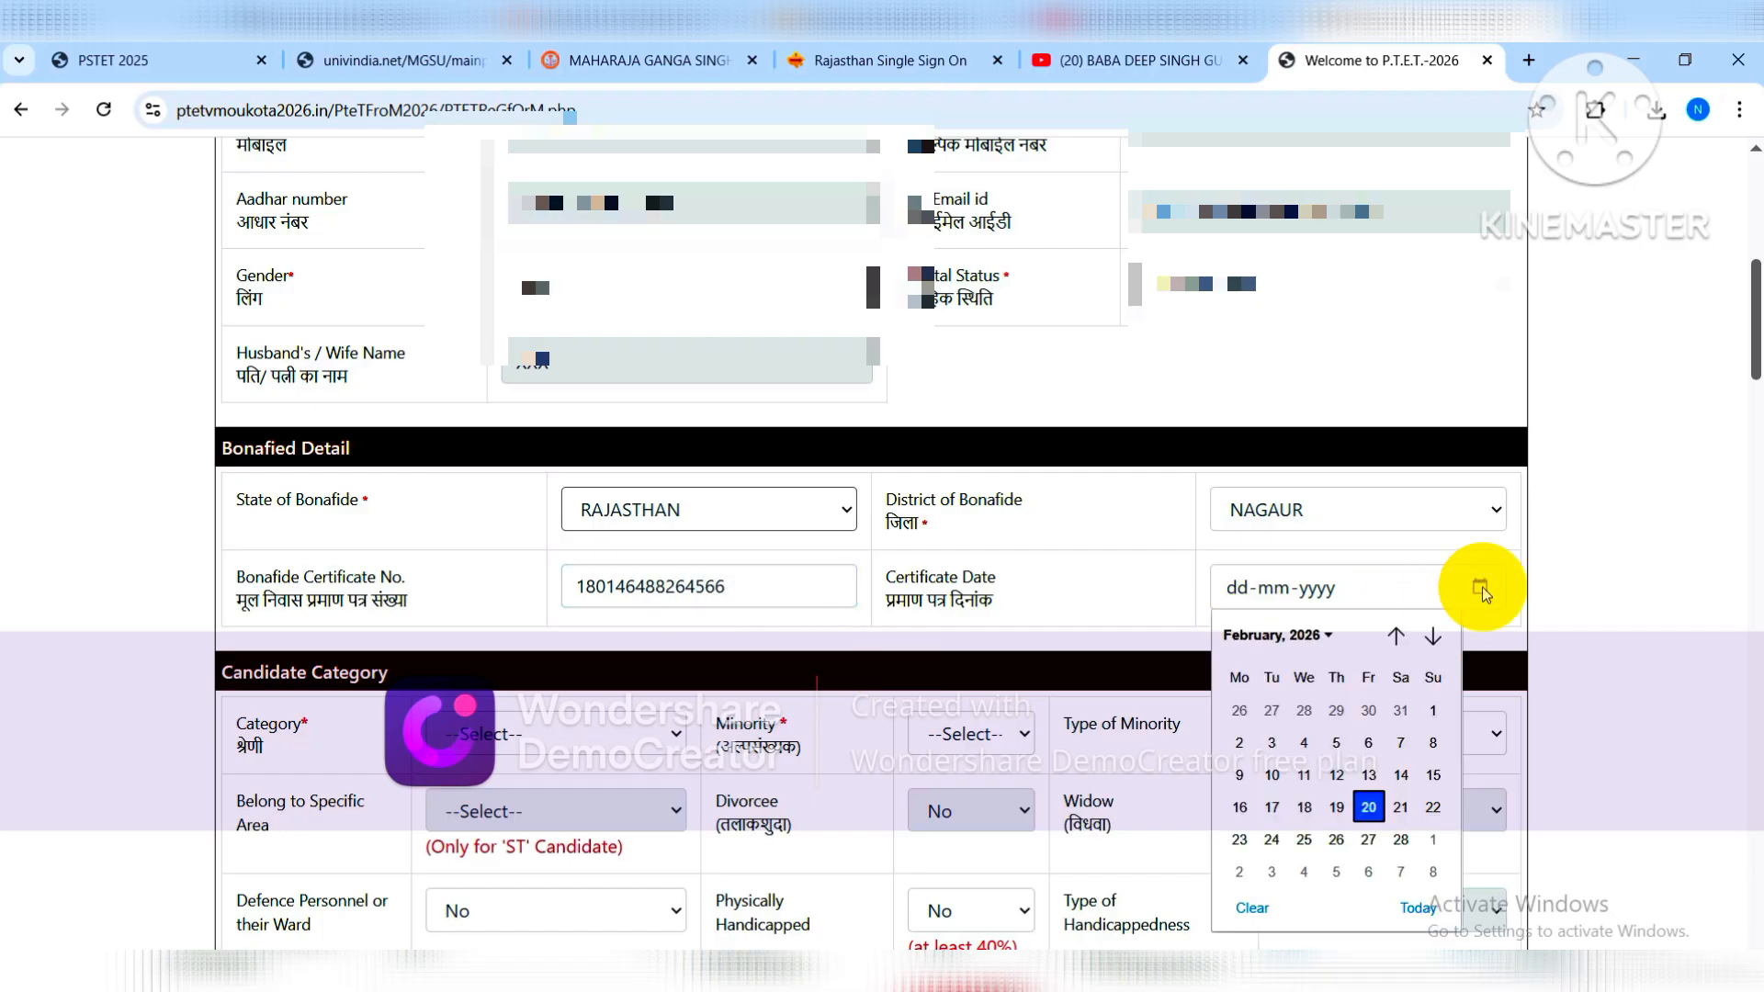
{"action": "left_click", "coordinate": [1329, 634]}
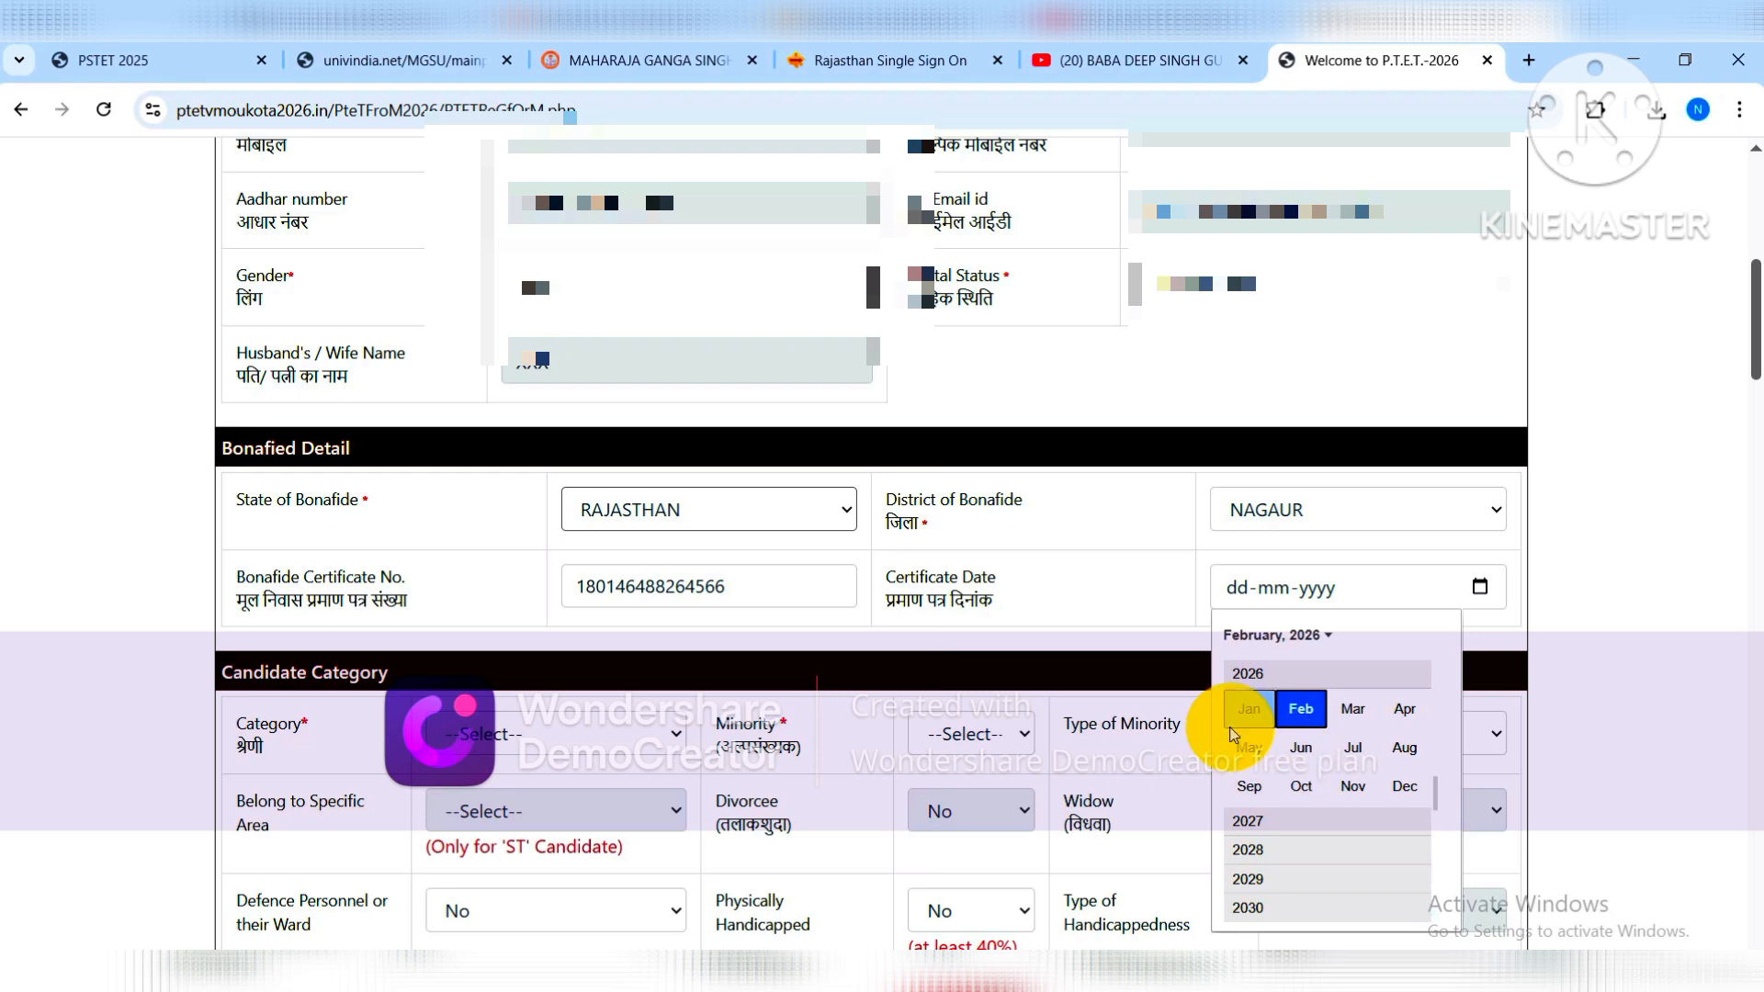
{"action": "left_click", "coordinate": [1253, 724]}
{"action": "left_click", "coordinate": [1304, 742]}
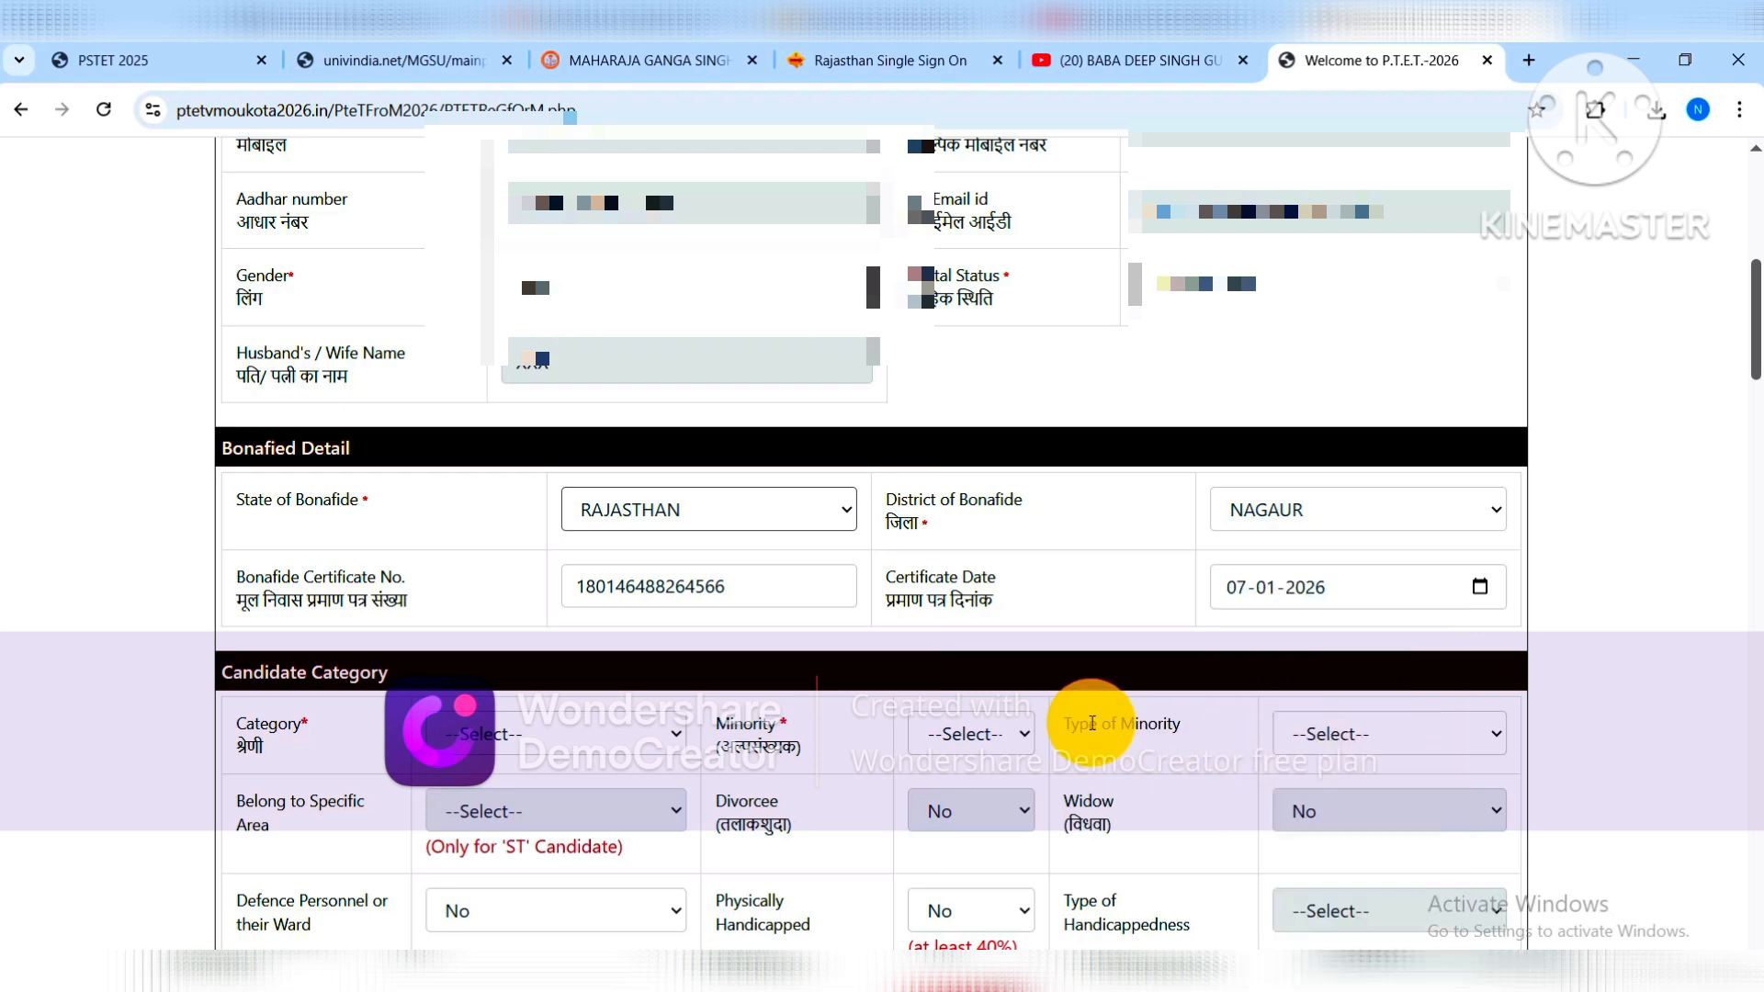
Set the candidate's category to SC and Minority to No.
{"action": "scroll", "coordinate": [890, 615], "scroll_direction": "down", "scroll_amount": 1}
{"action": "left_click", "coordinate": [490, 630]}
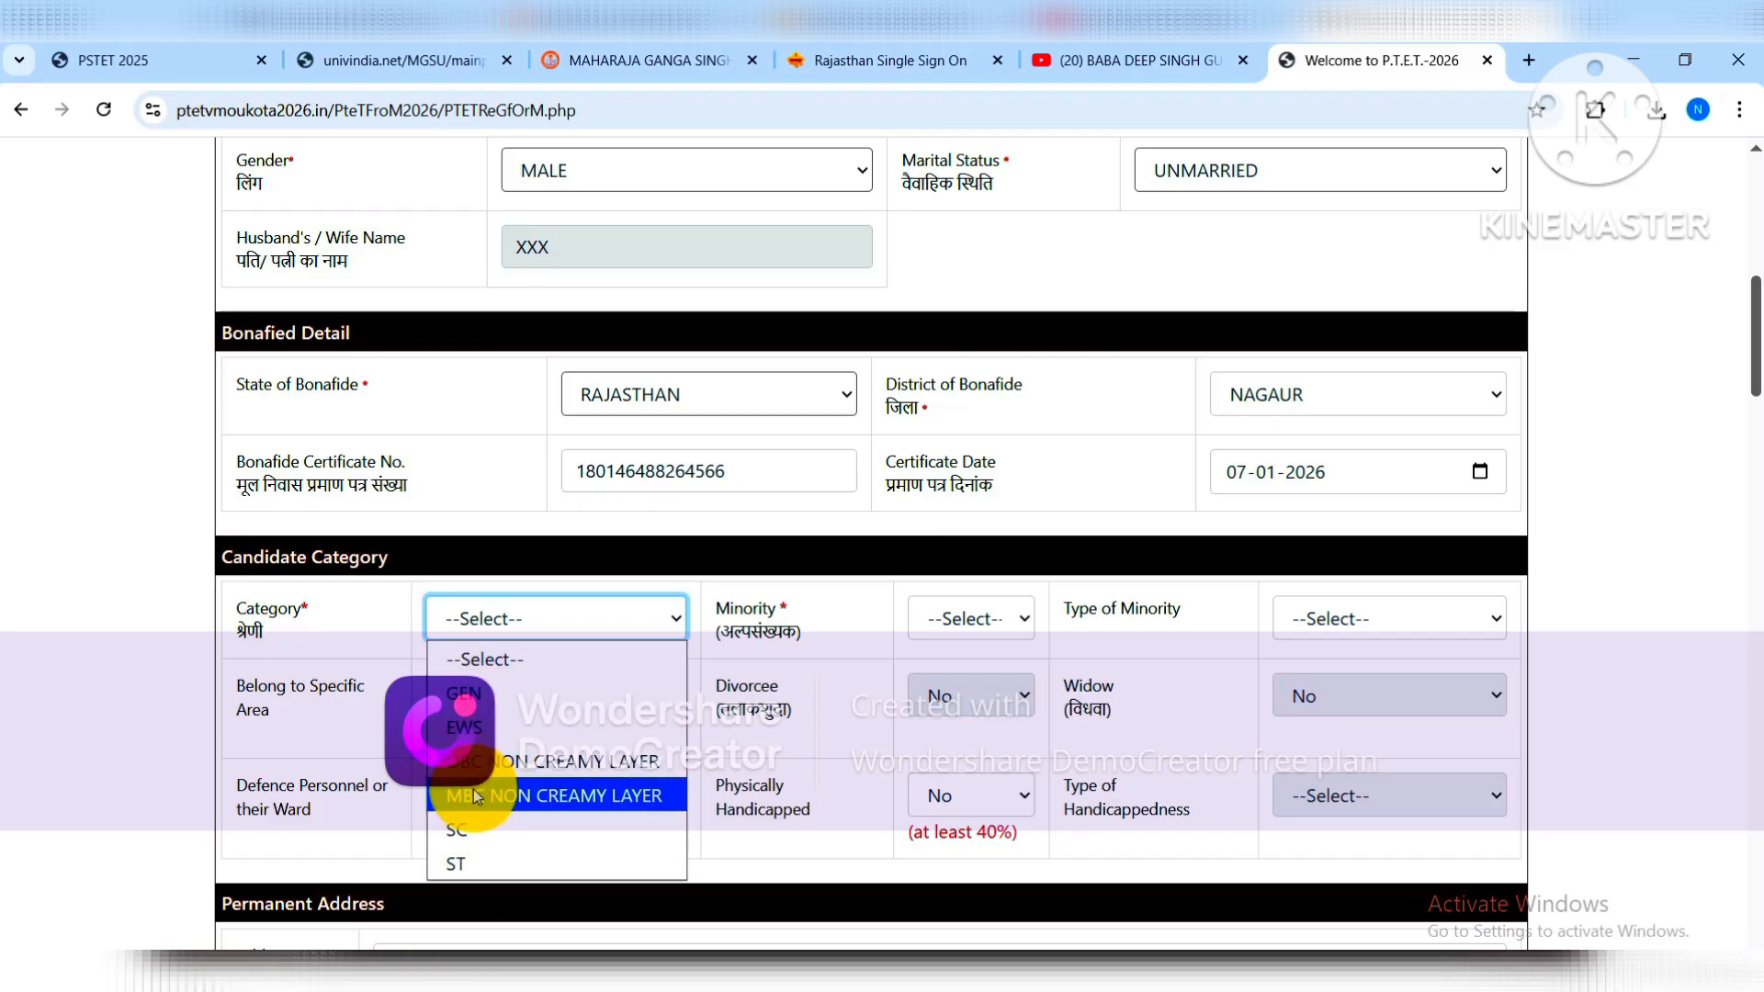
{"action": "left_click", "coordinate": [481, 827]}
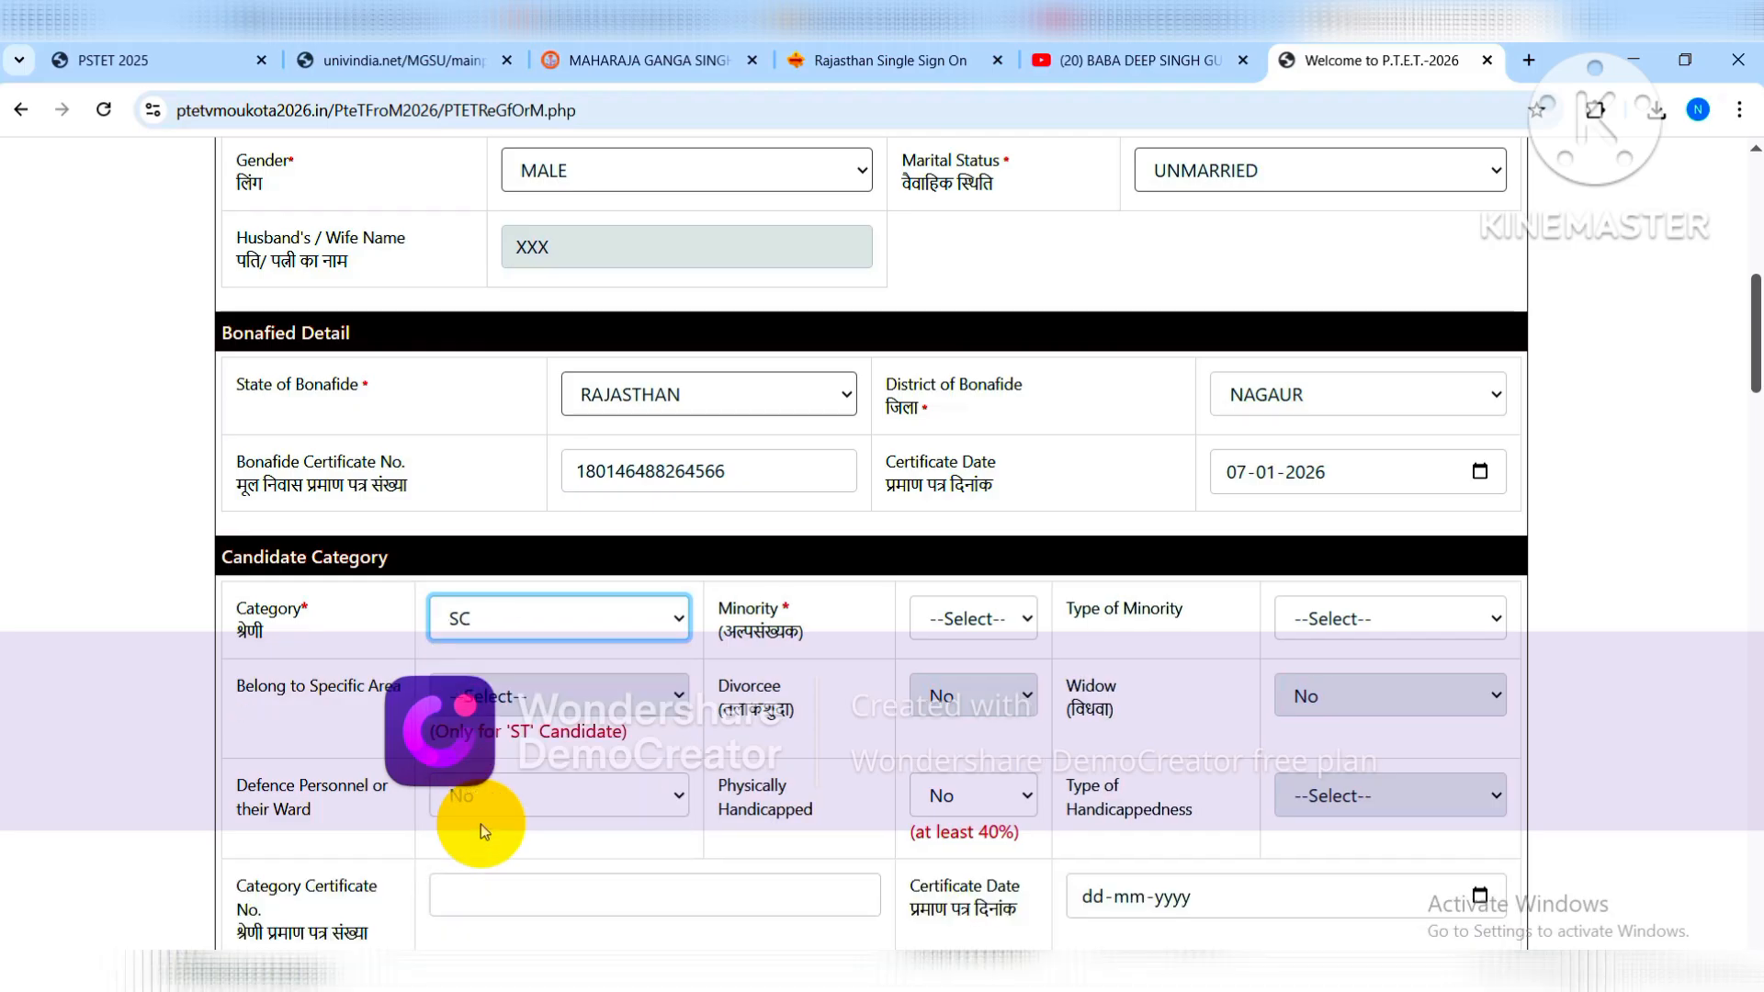
{"action": "left_click", "coordinate": [992, 615]}
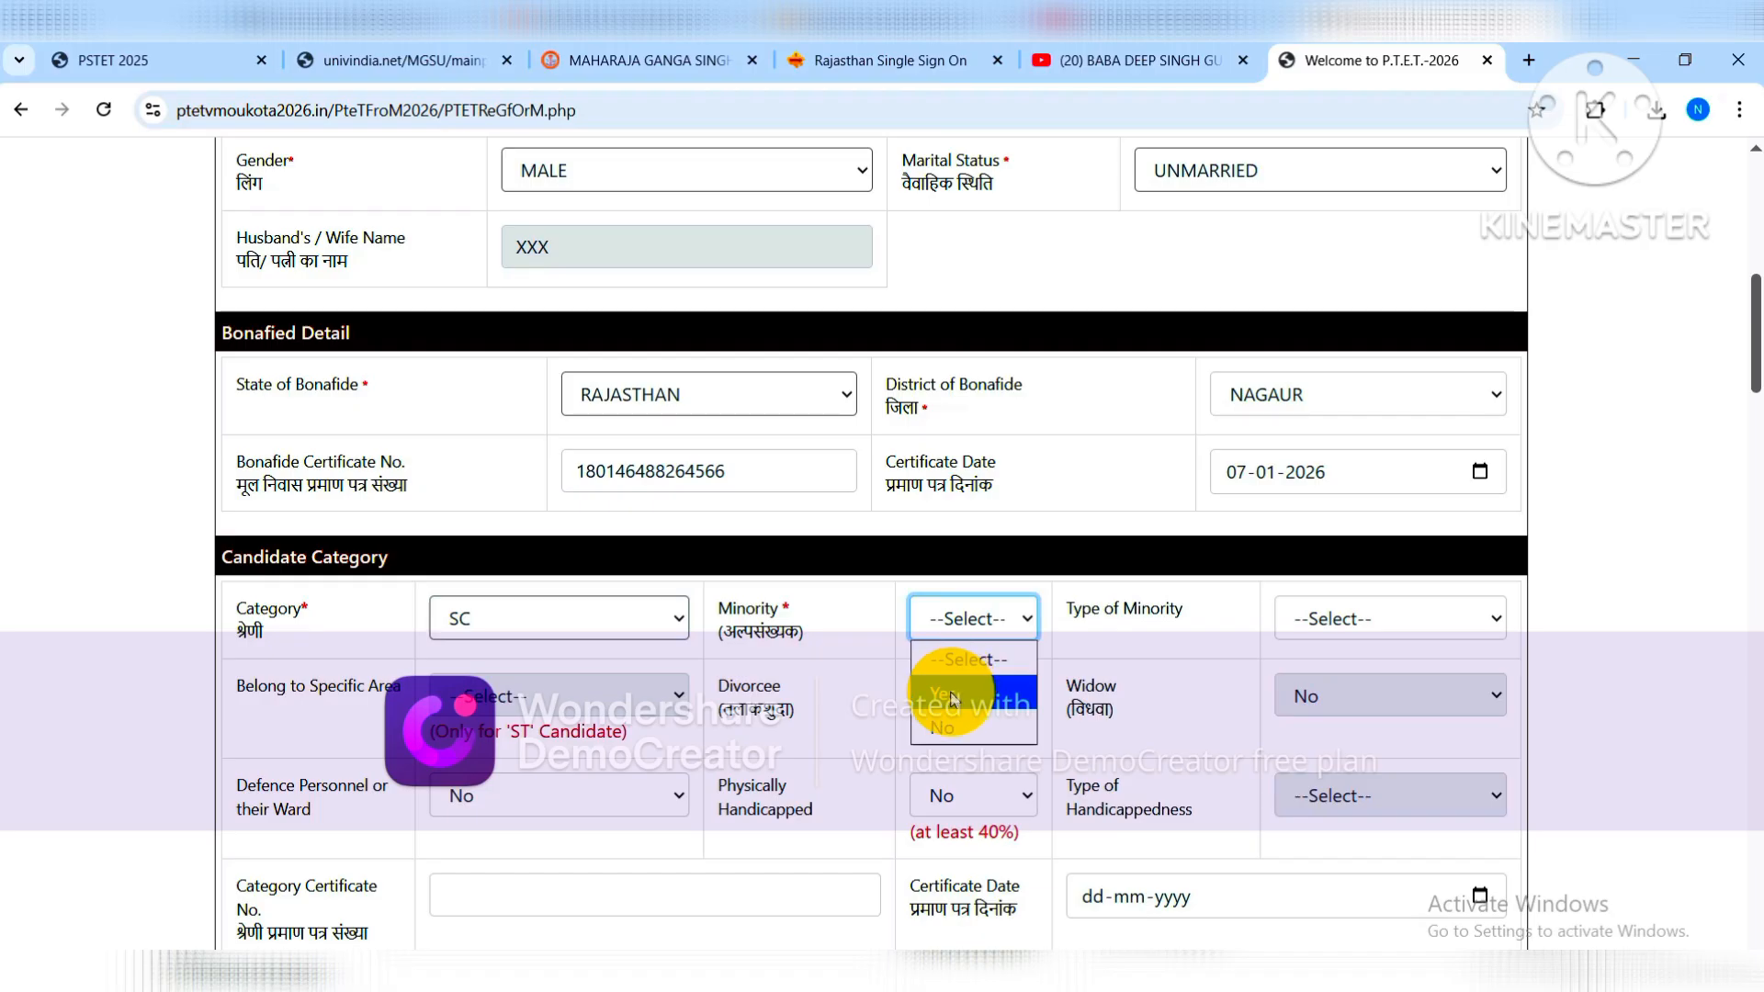
{"action": "left_click", "coordinate": [952, 730]}
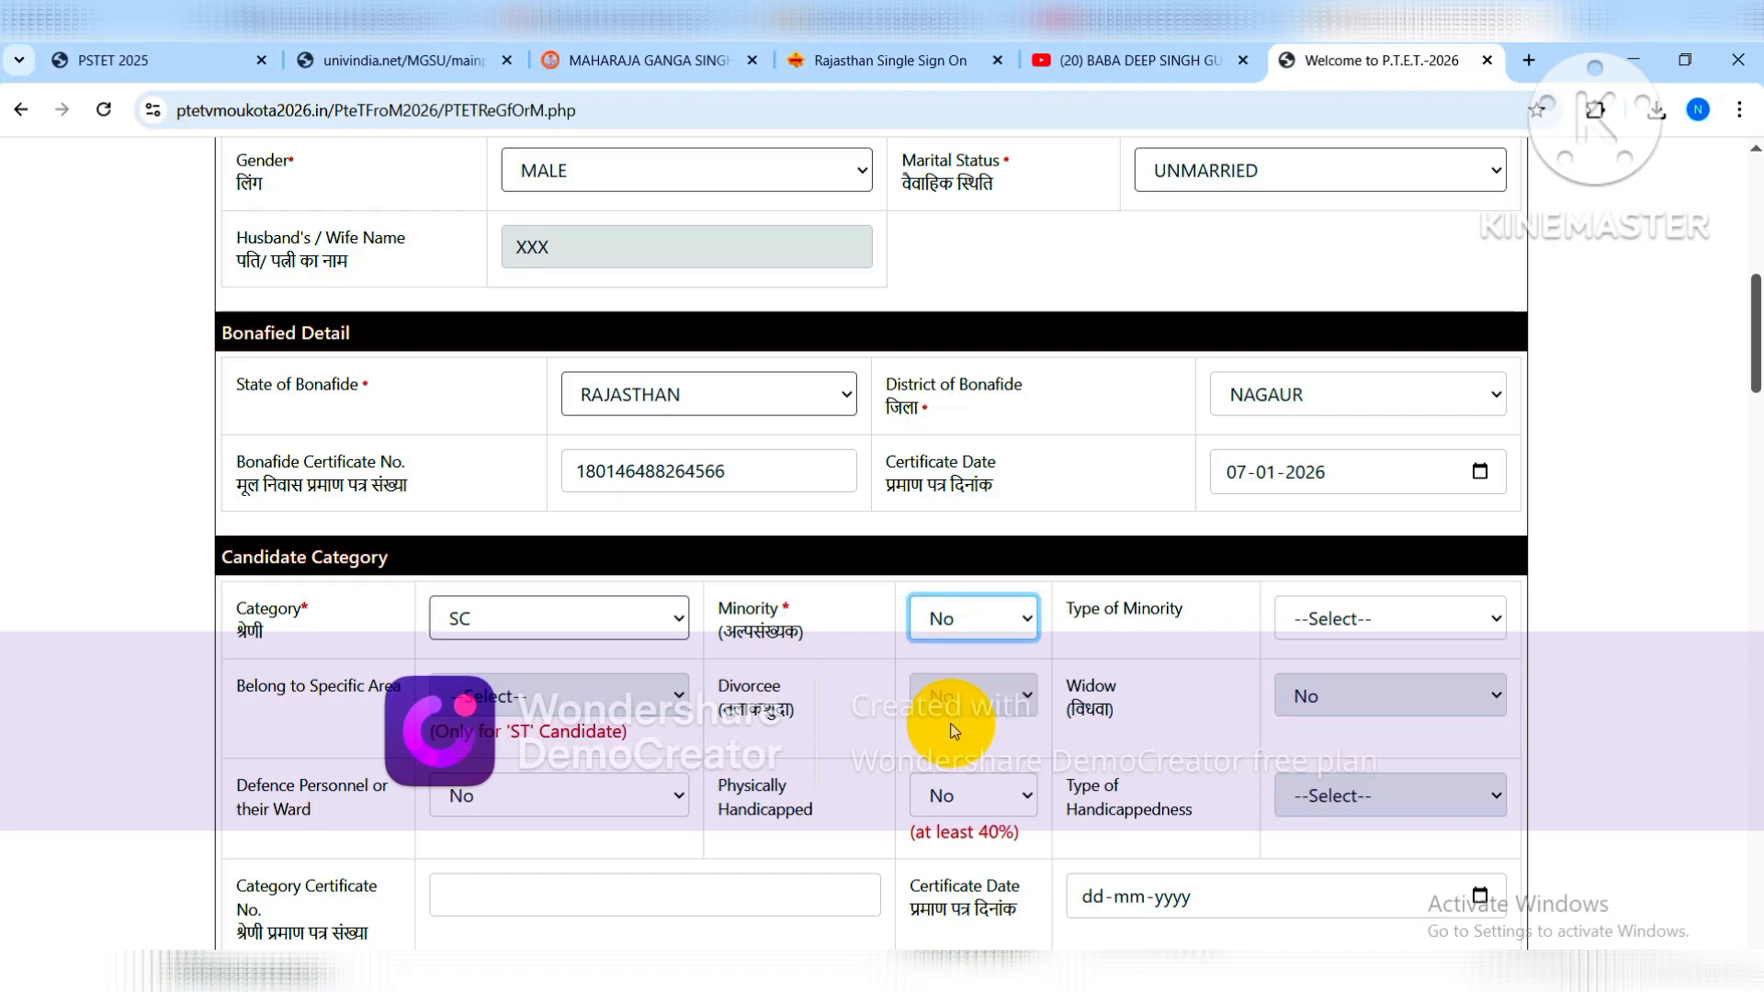
{"action": "left_click", "coordinate": [1193, 635]}
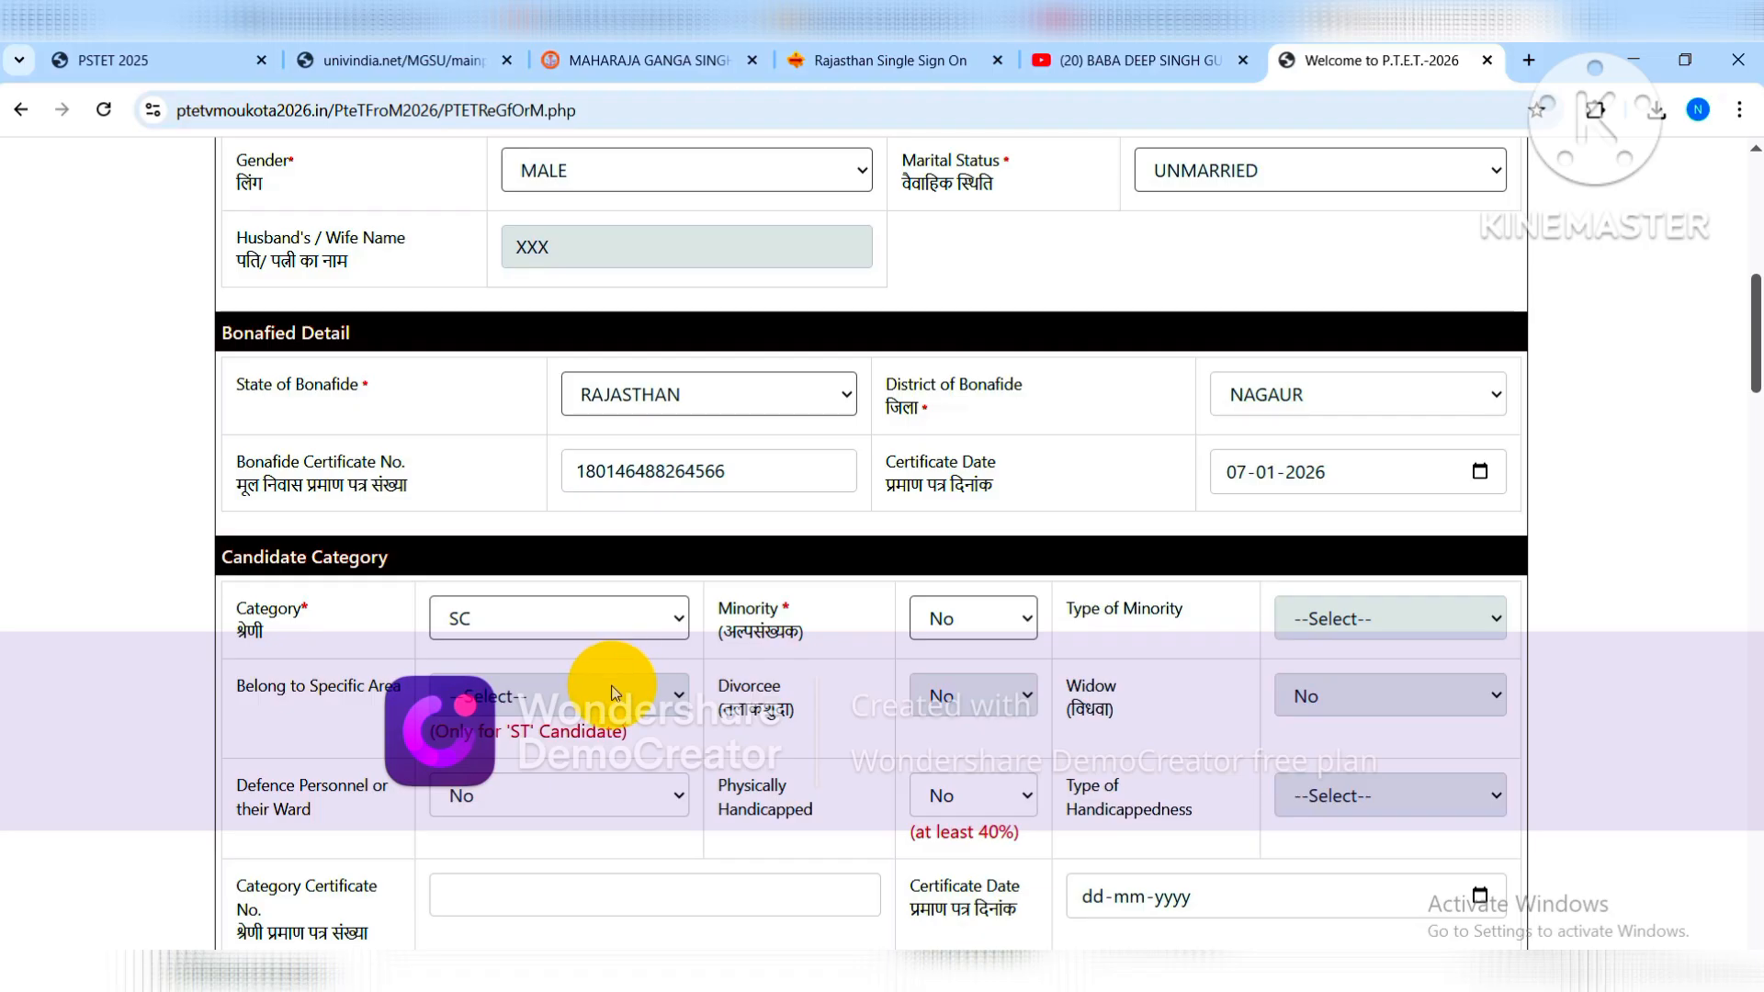
Enter the category certificate number and set its certificate date to 08-01-2026.
{"action": "scroll", "coordinate": [1194, 680], "scroll_direction": "down", "scroll_amount": 1}
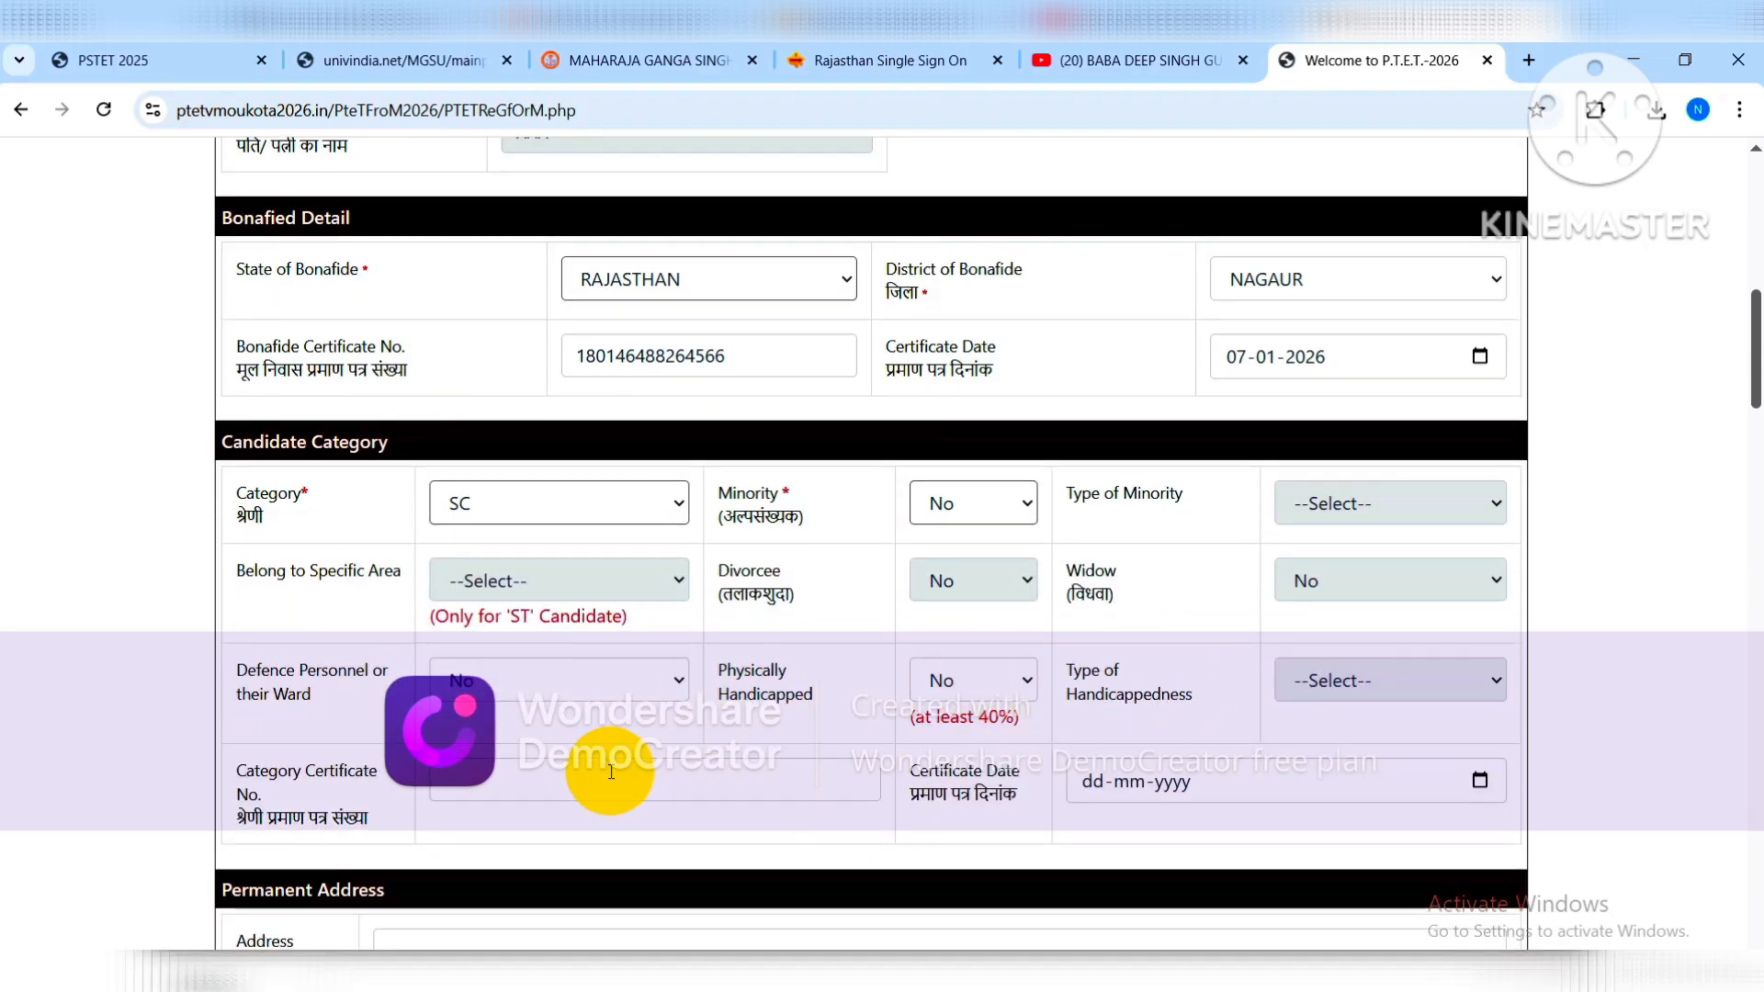
{"action": "scroll", "coordinate": [613, 772], "scroll_direction": "down", "scroll_amount": 1}
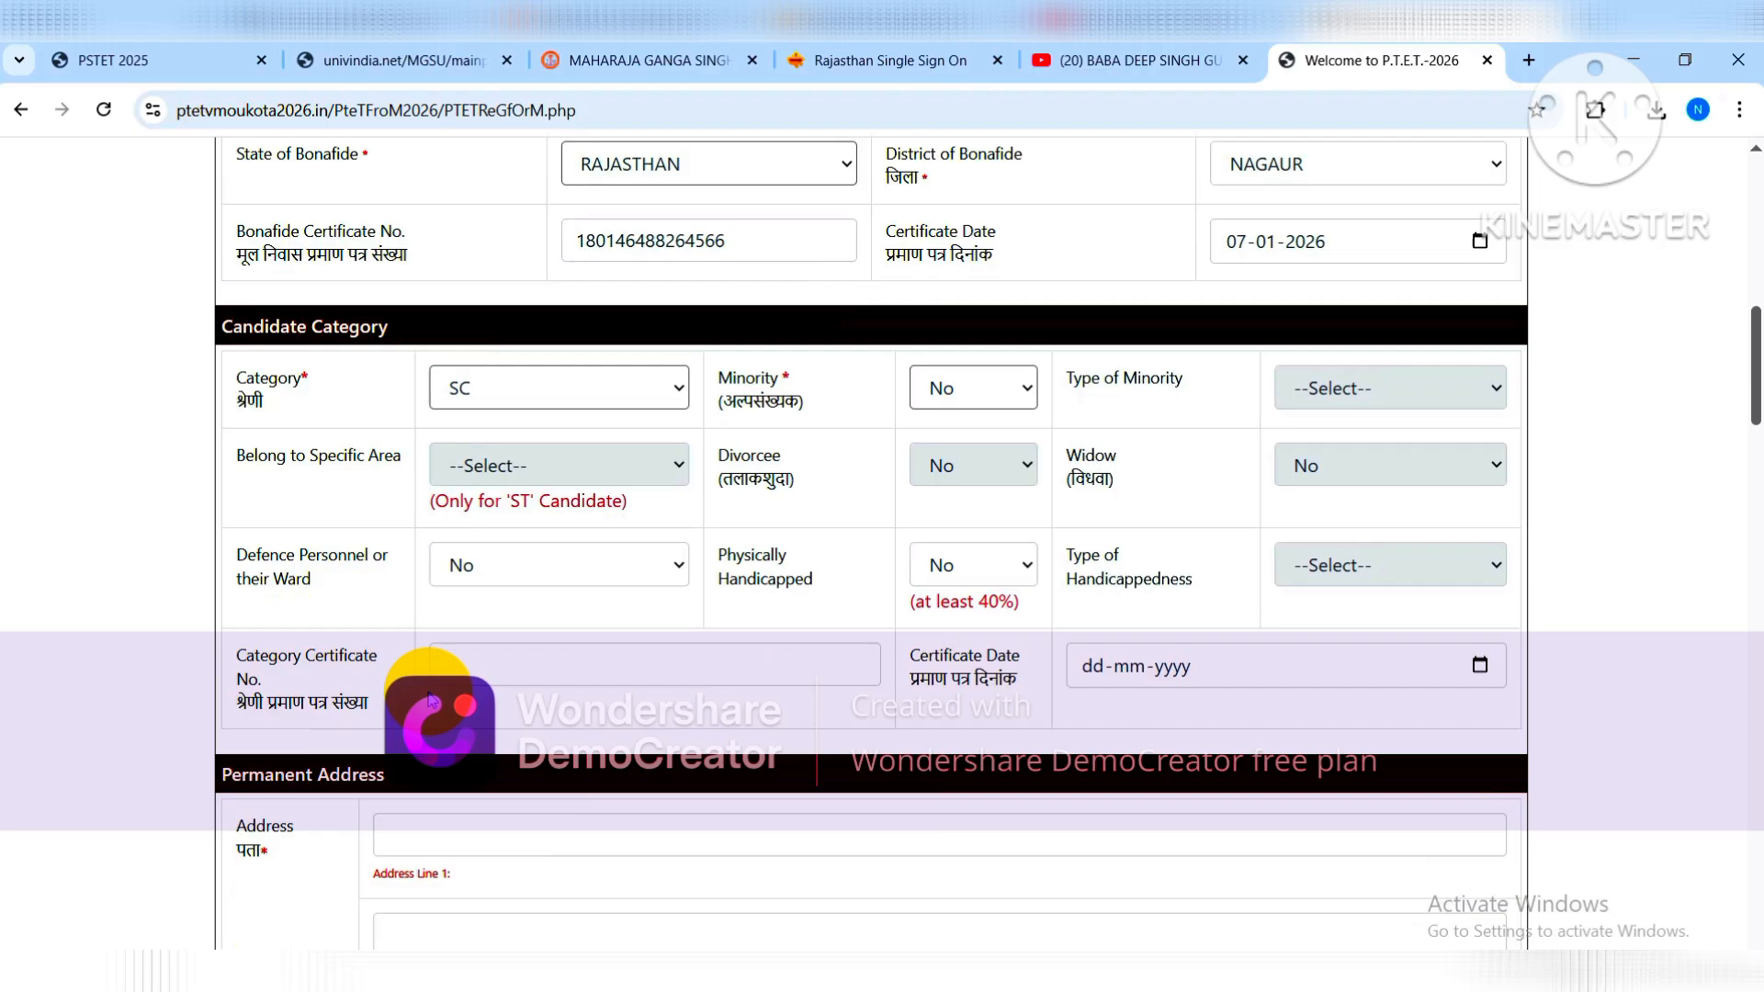
{"action": "left_click", "coordinate": [651, 663]}
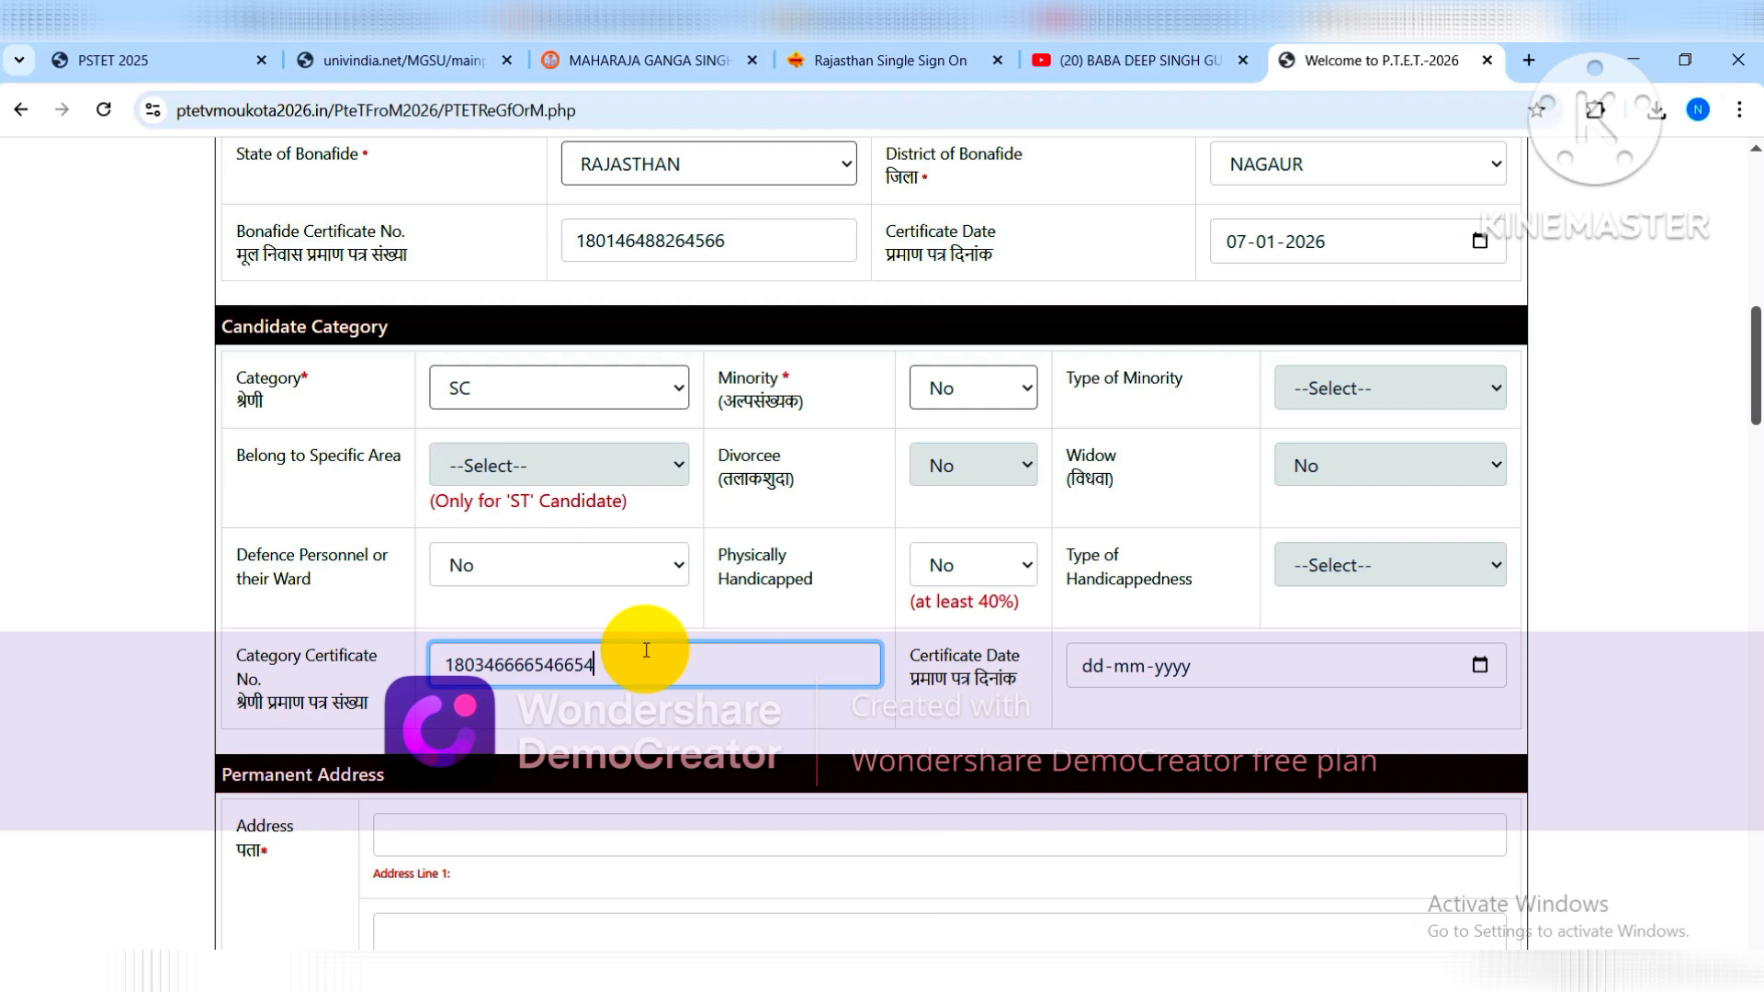
{"action": "left_click", "coordinate": [1479, 665]}
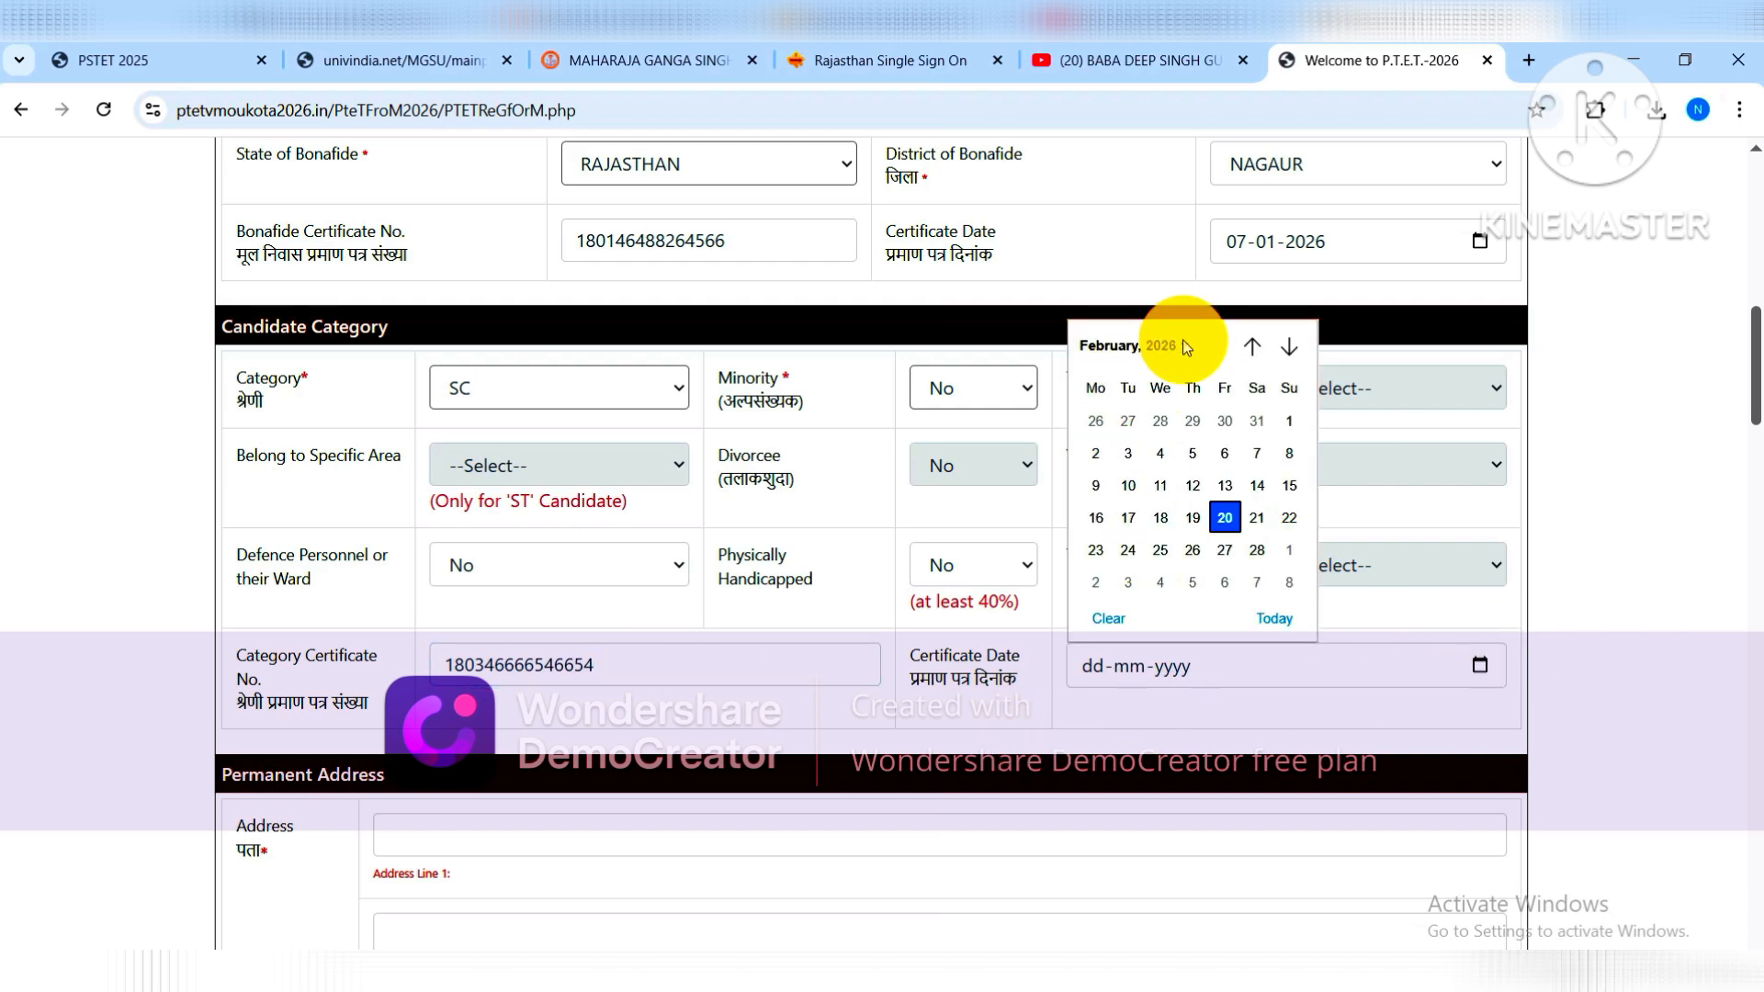
{"action": "left_click", "coordinate": [1185, 346]}
{"action": "left_click", "coordinate": [1119, 415]}
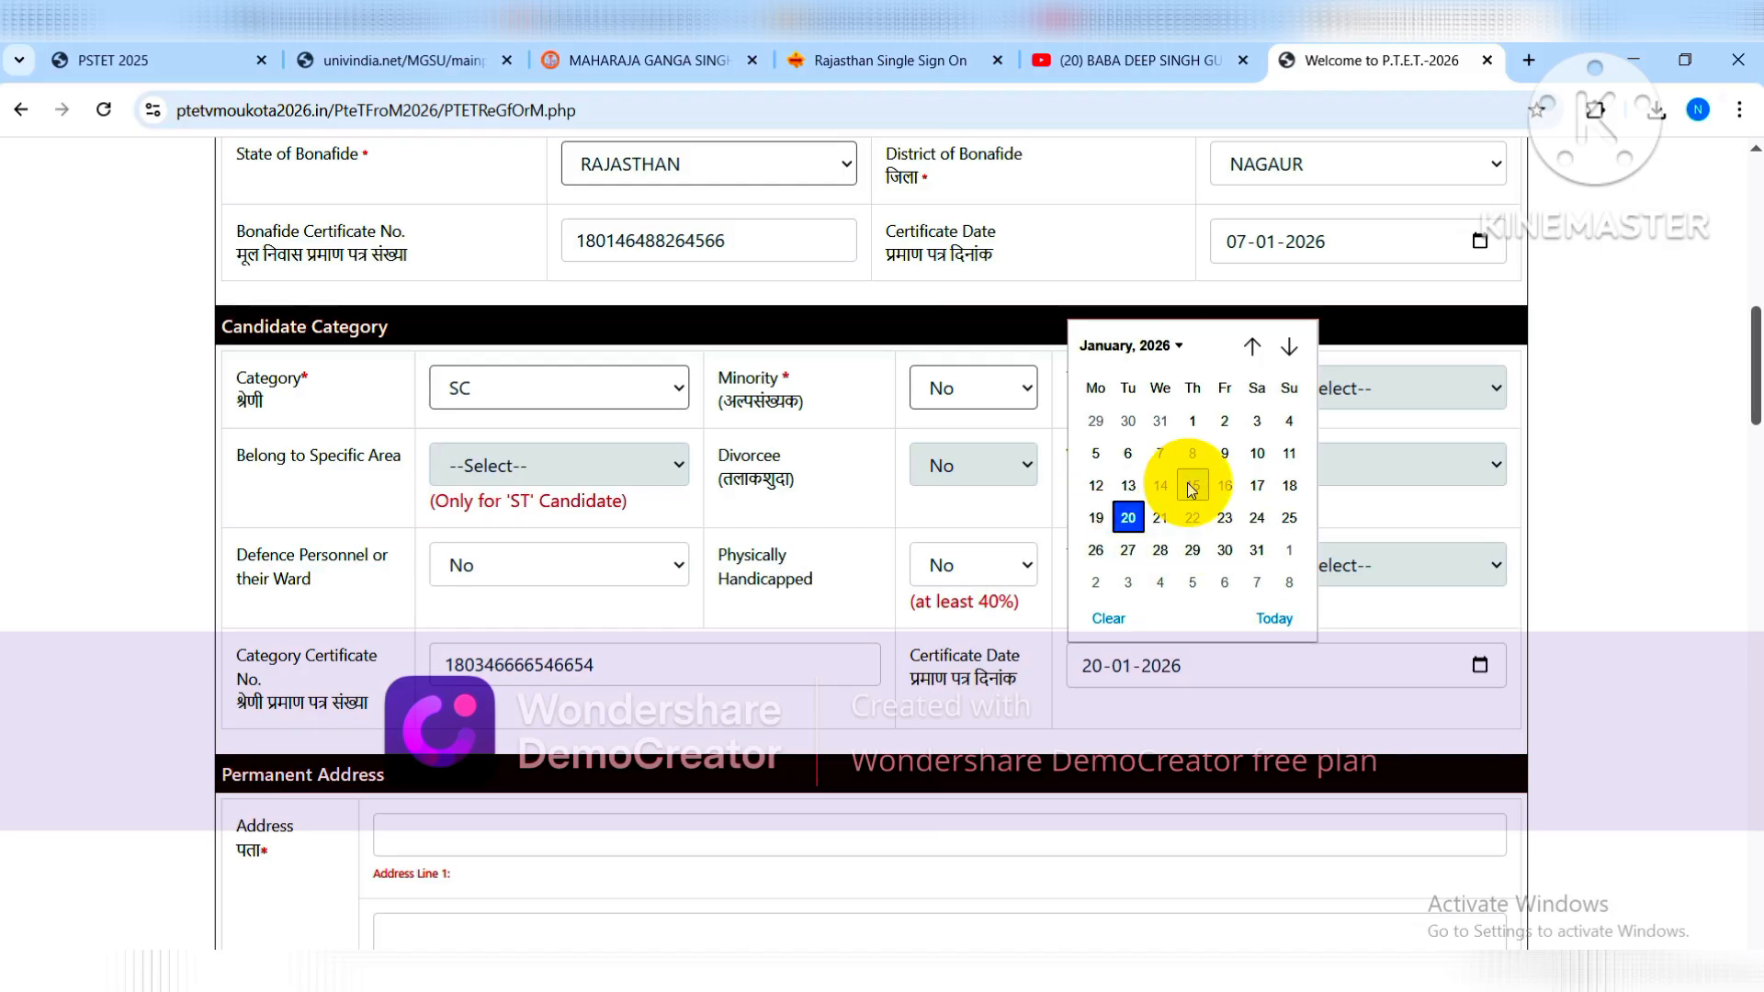
{"action": "left_click", "coordinate": [1185, 456]}
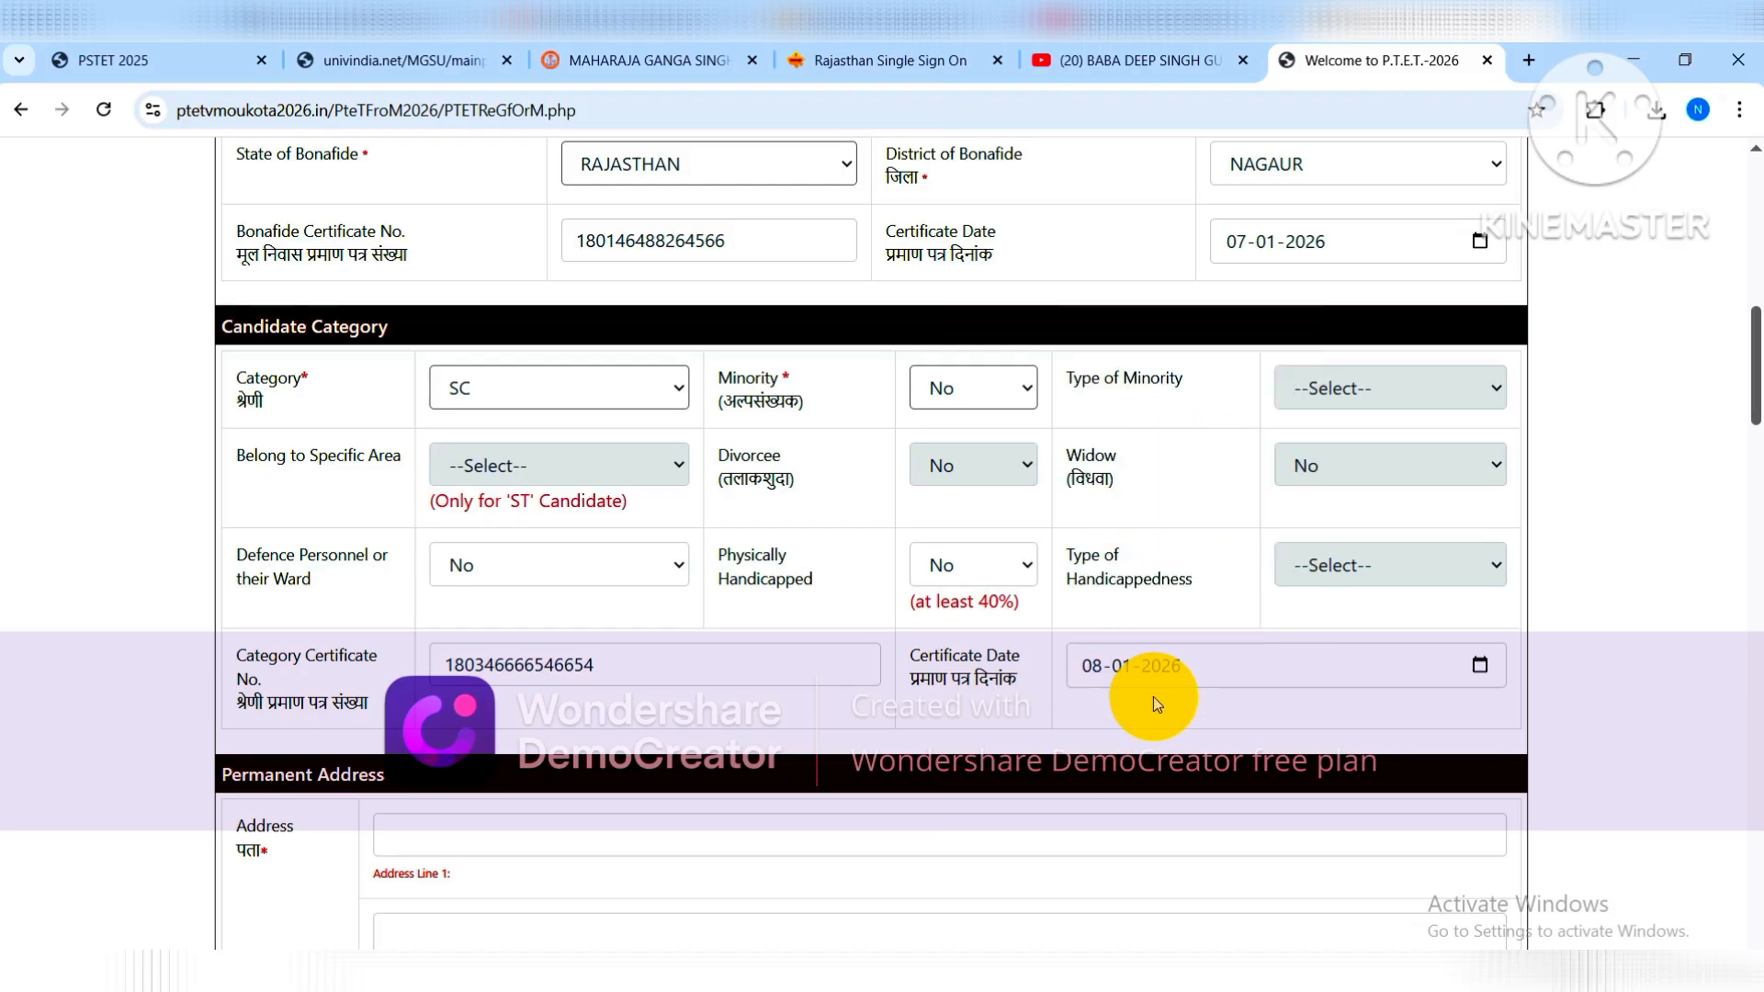
Fill in the candidate's full permanent address and mark the correspondence address as the same as the permanent one.
{"action": "scroll", "coordinate": [1028, 661], "scroll_direction": "down", "scroll_amount": 3}
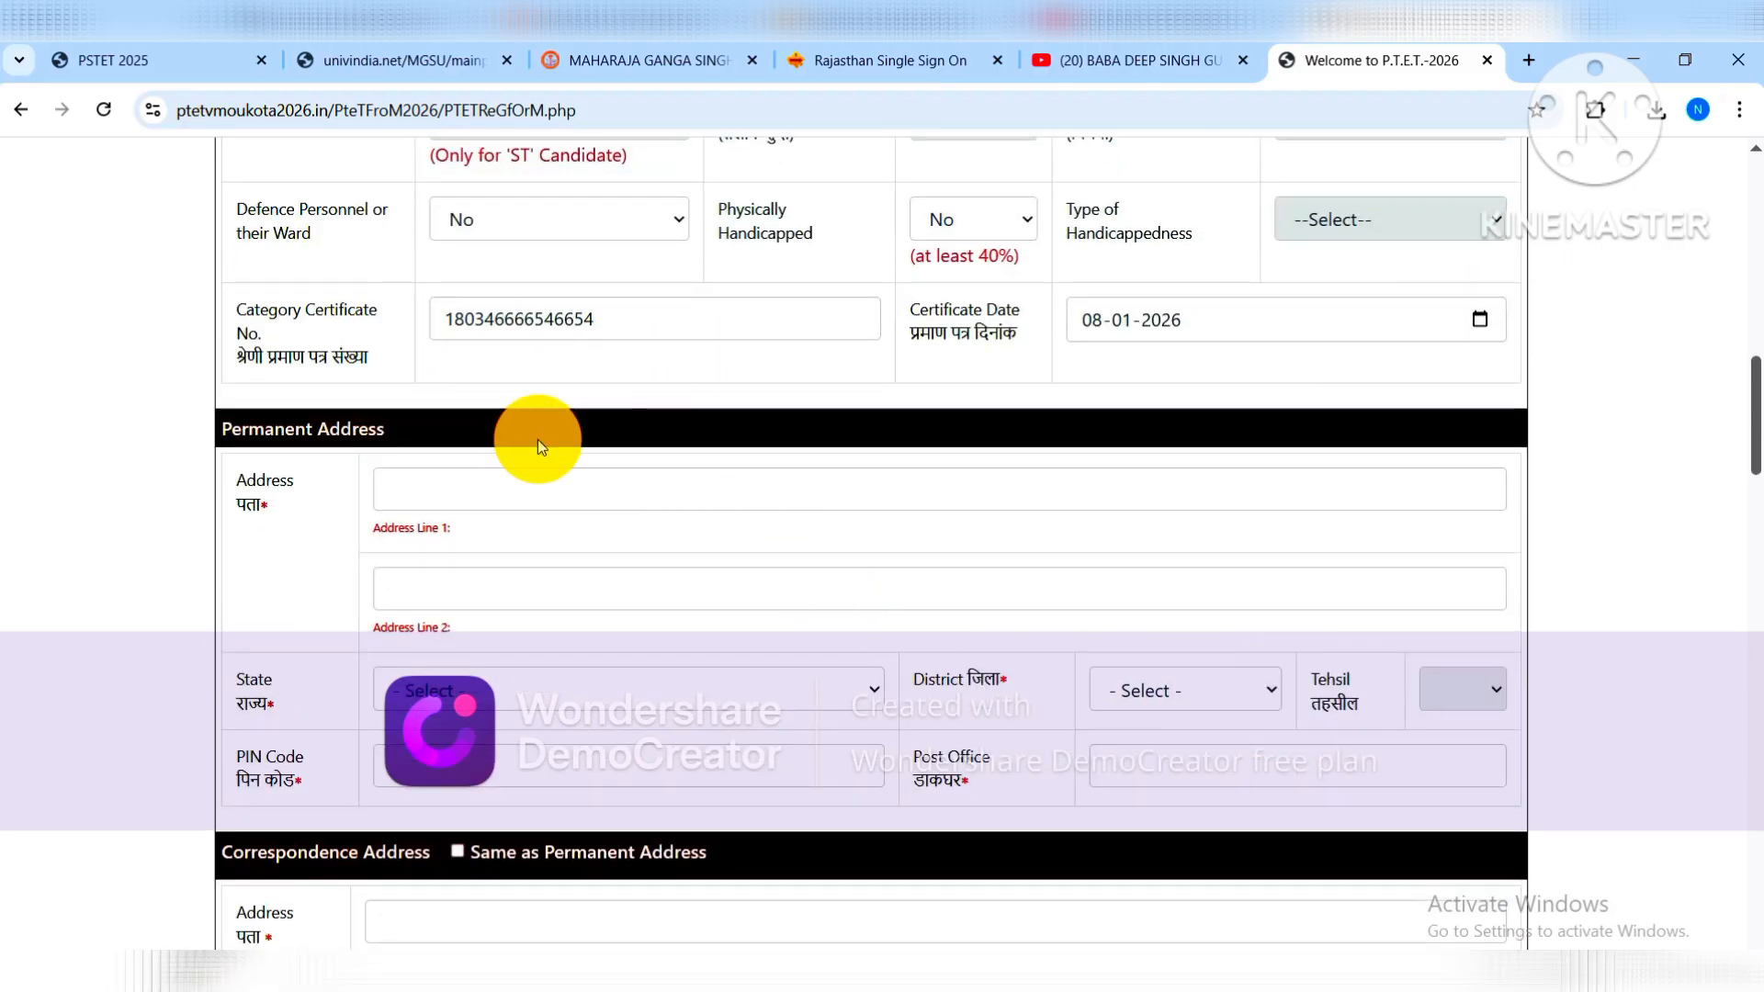
{"action": "left_click", "coordinate": [476, 483]}
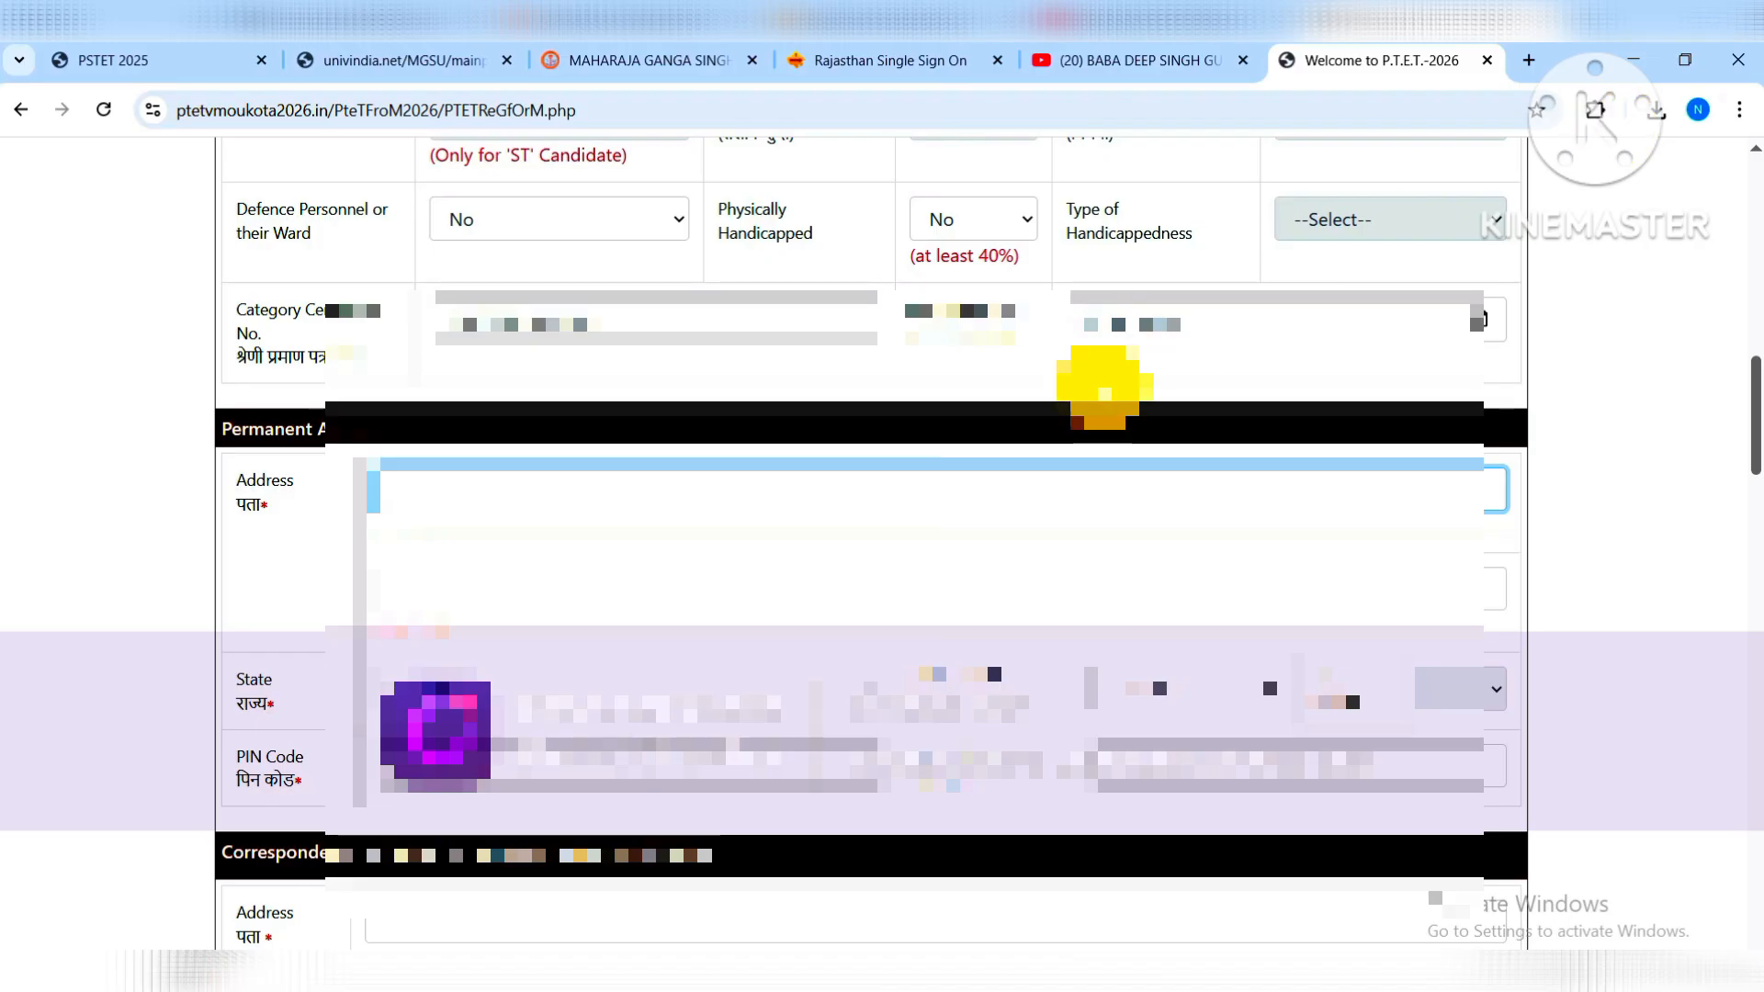
{"action": "scroll", "coordinate": [872, 514], "scroll_direction": "down", "scroll_amount": 1}
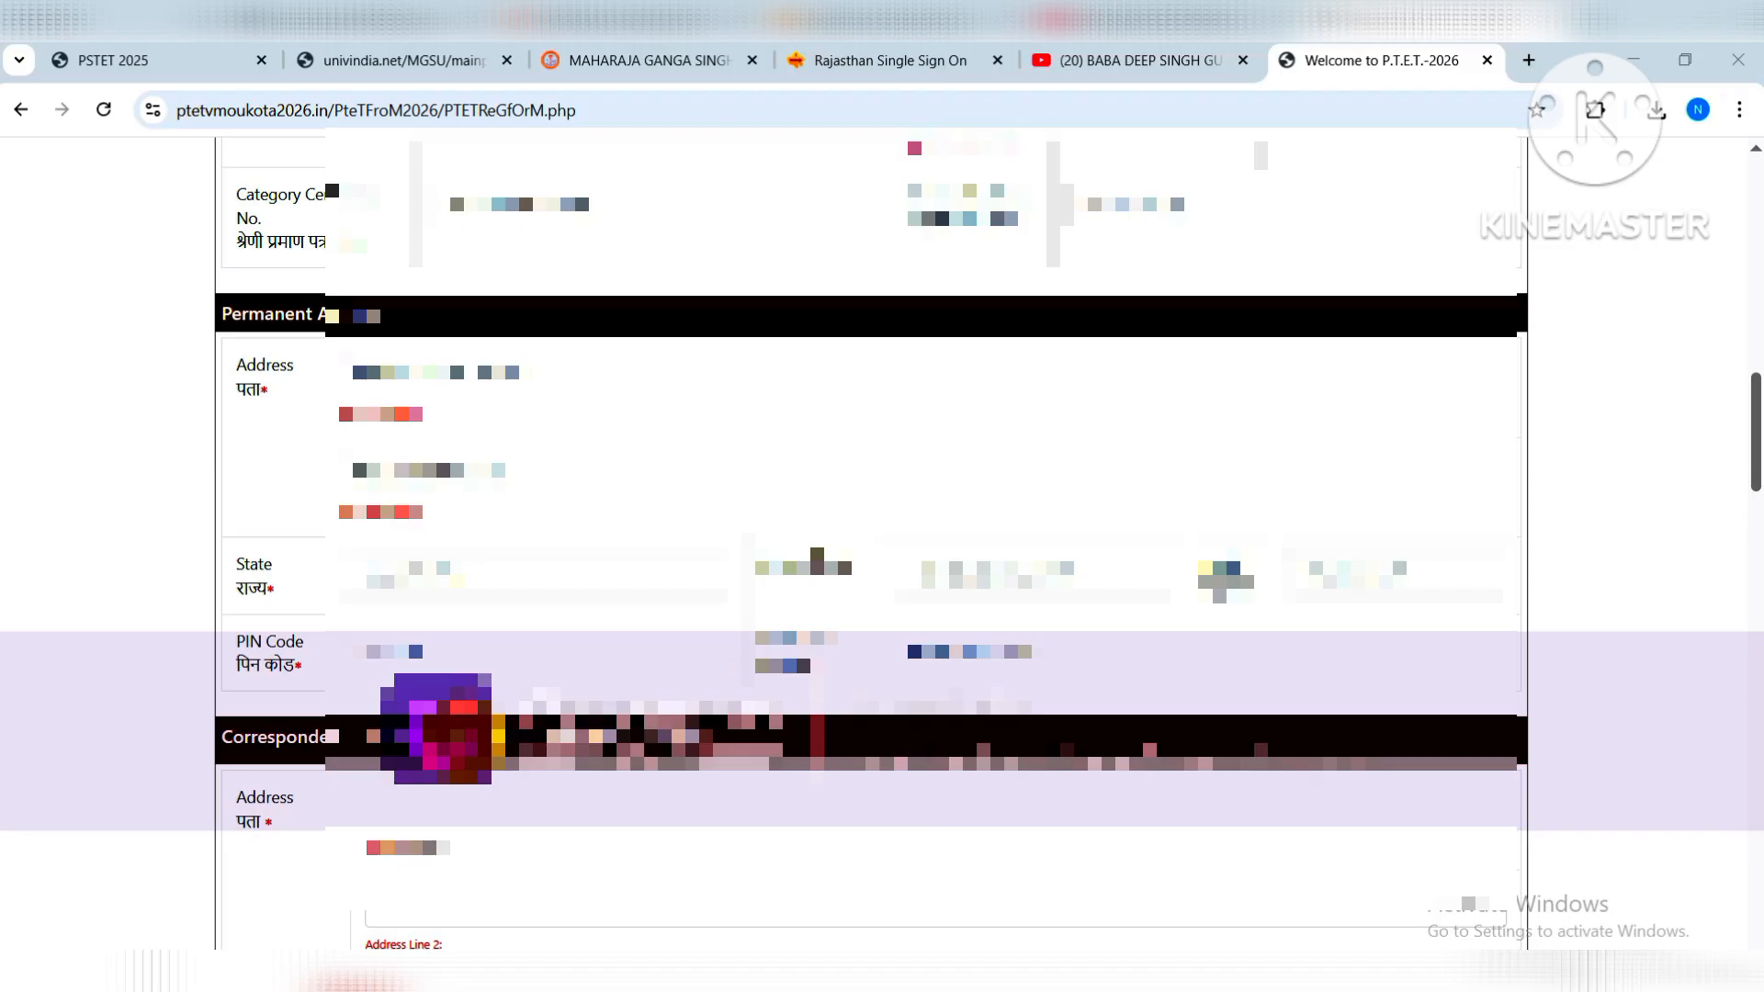
{"action": "scroll", "coordinate": [493, 839], "scroll_direction": "down", "scroll_amount": 2}
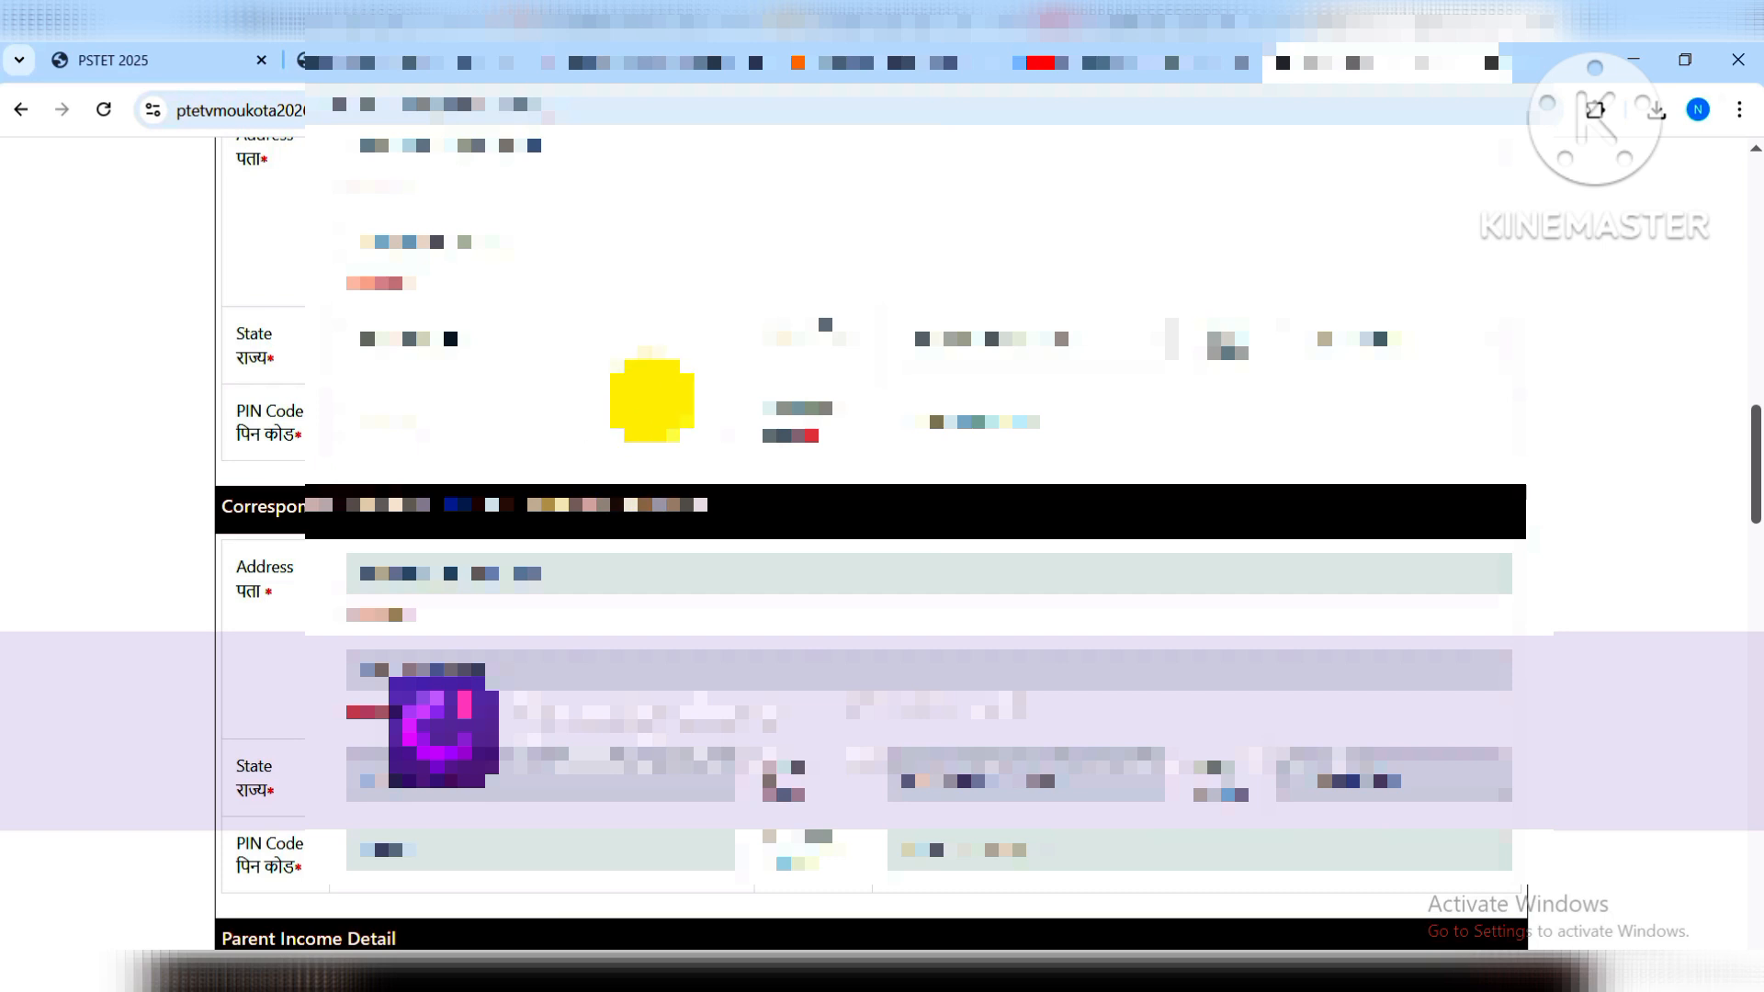
{"action": "scroll", "coordinate": [666, 487], "scroll_direction": "up", "scroll_amount": 2}
Set the Medium of Examination Paper to Hindi and confirm the language choice.
{"action": "scroll", "coordinate": [680, 487], "scroll_direction": "down", "scroll_amount": 3}
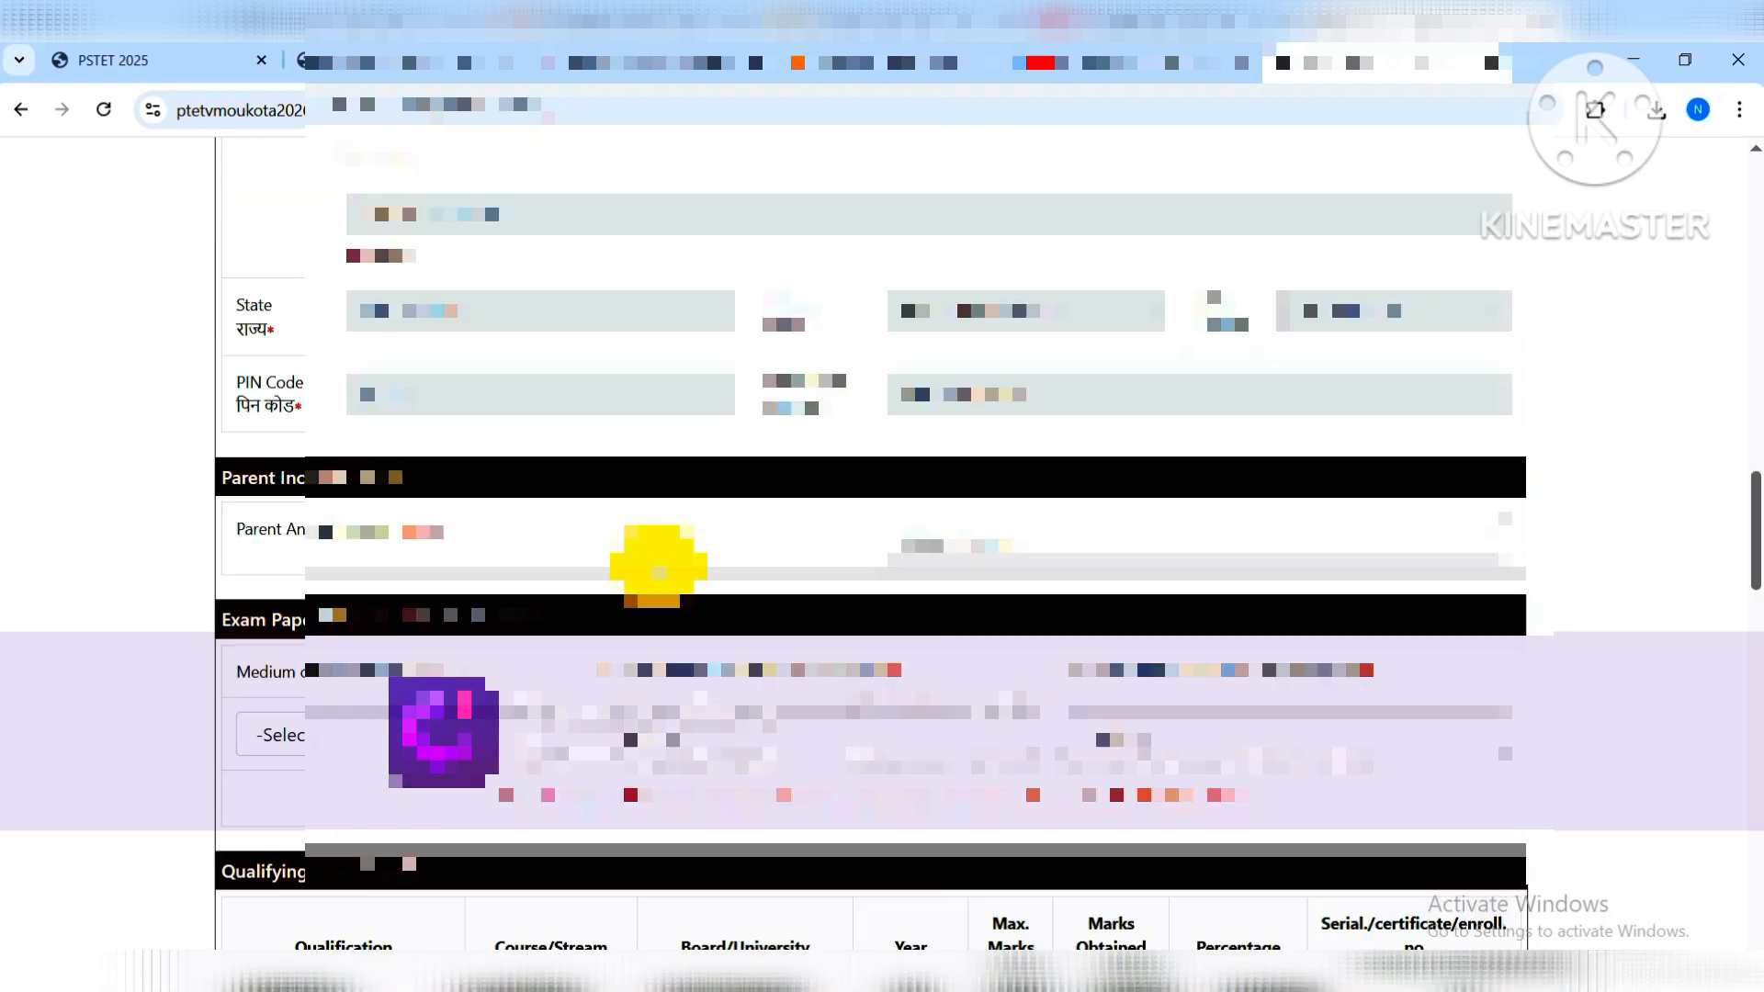
{"action": "left_click", "coordinate": [361, 740]}
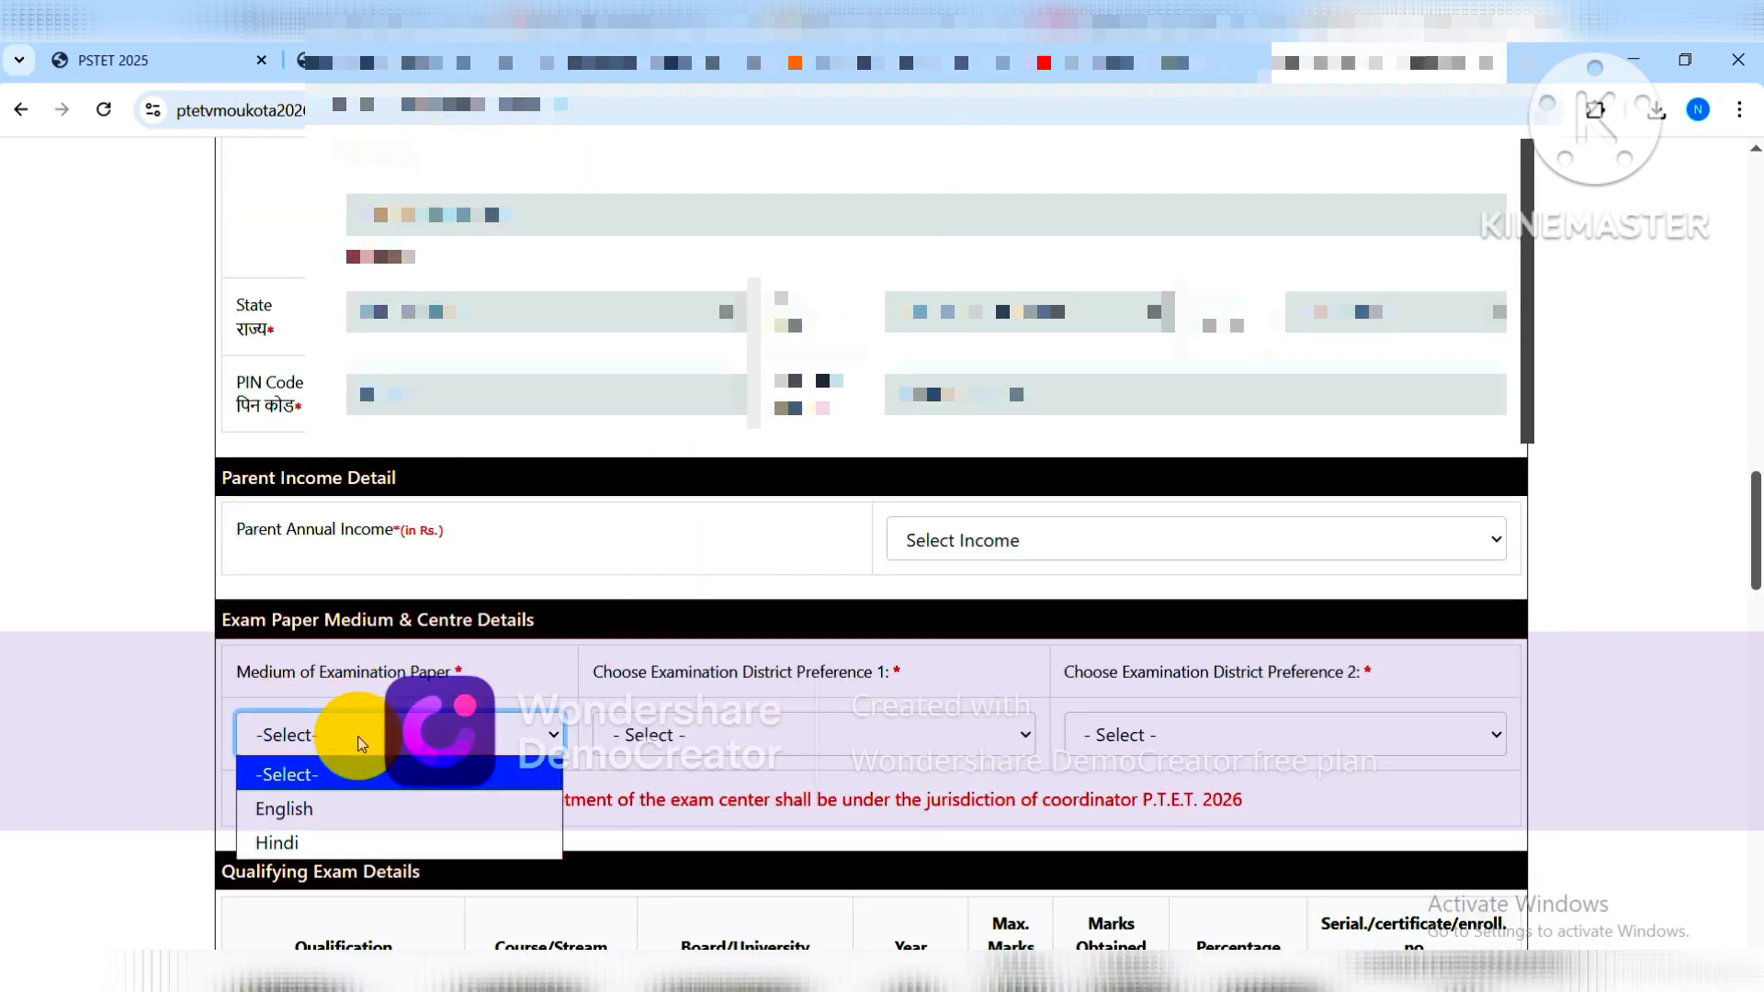
{"action": "left_click", "coordinate": [327, 843]}
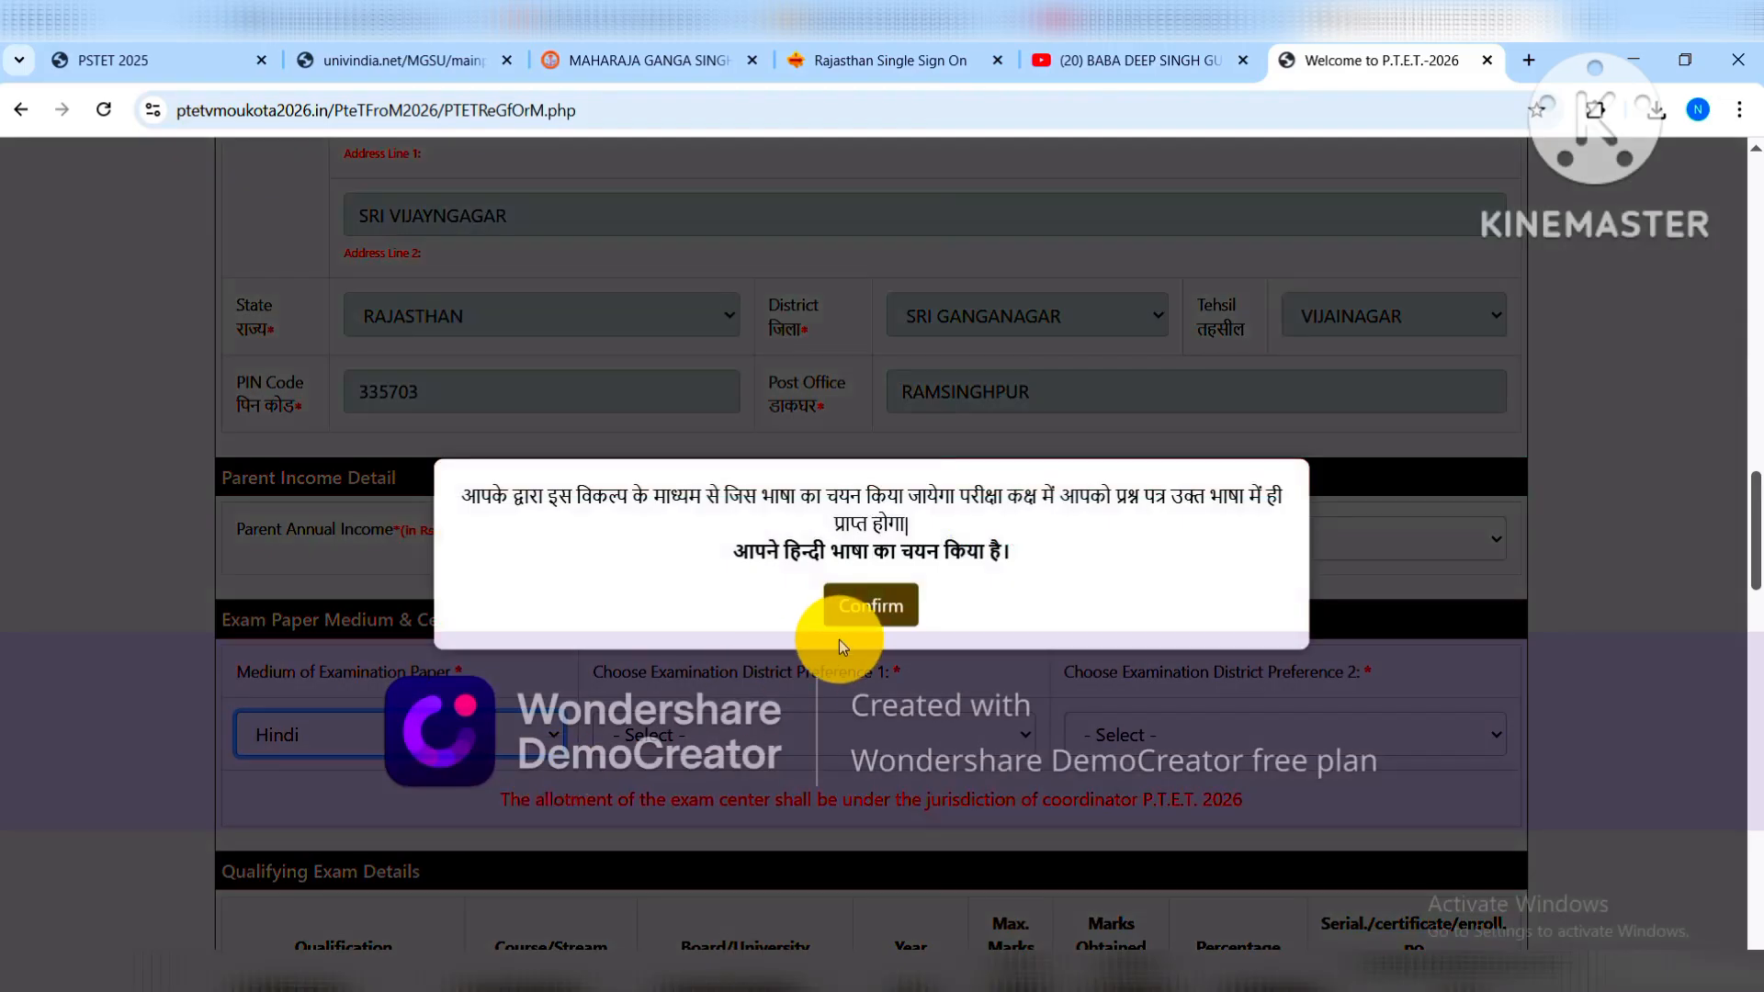
{"action": "left_click", "coordinate": [863, 607]}
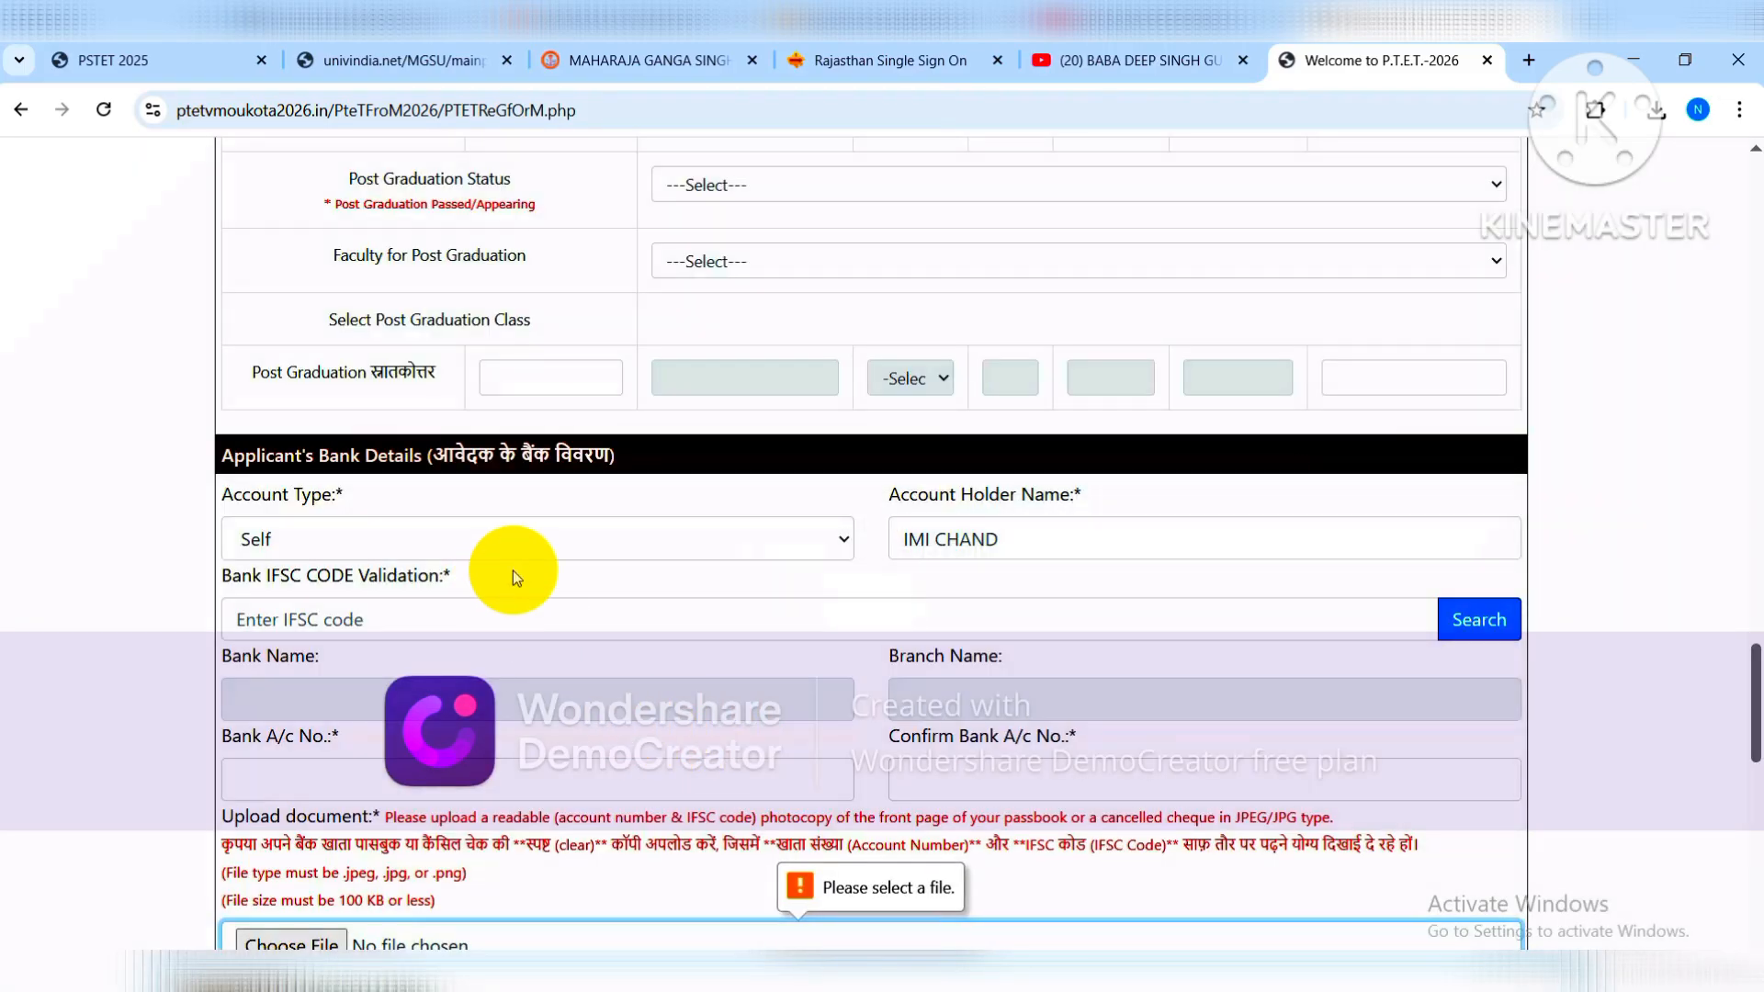
Set Examination District Preference 1 to 124-SRI GANGANAGAR.
{"action": "scroll", "coordinate": [661, 549], "scroll_direction": "up", "scroll_amount": 10}
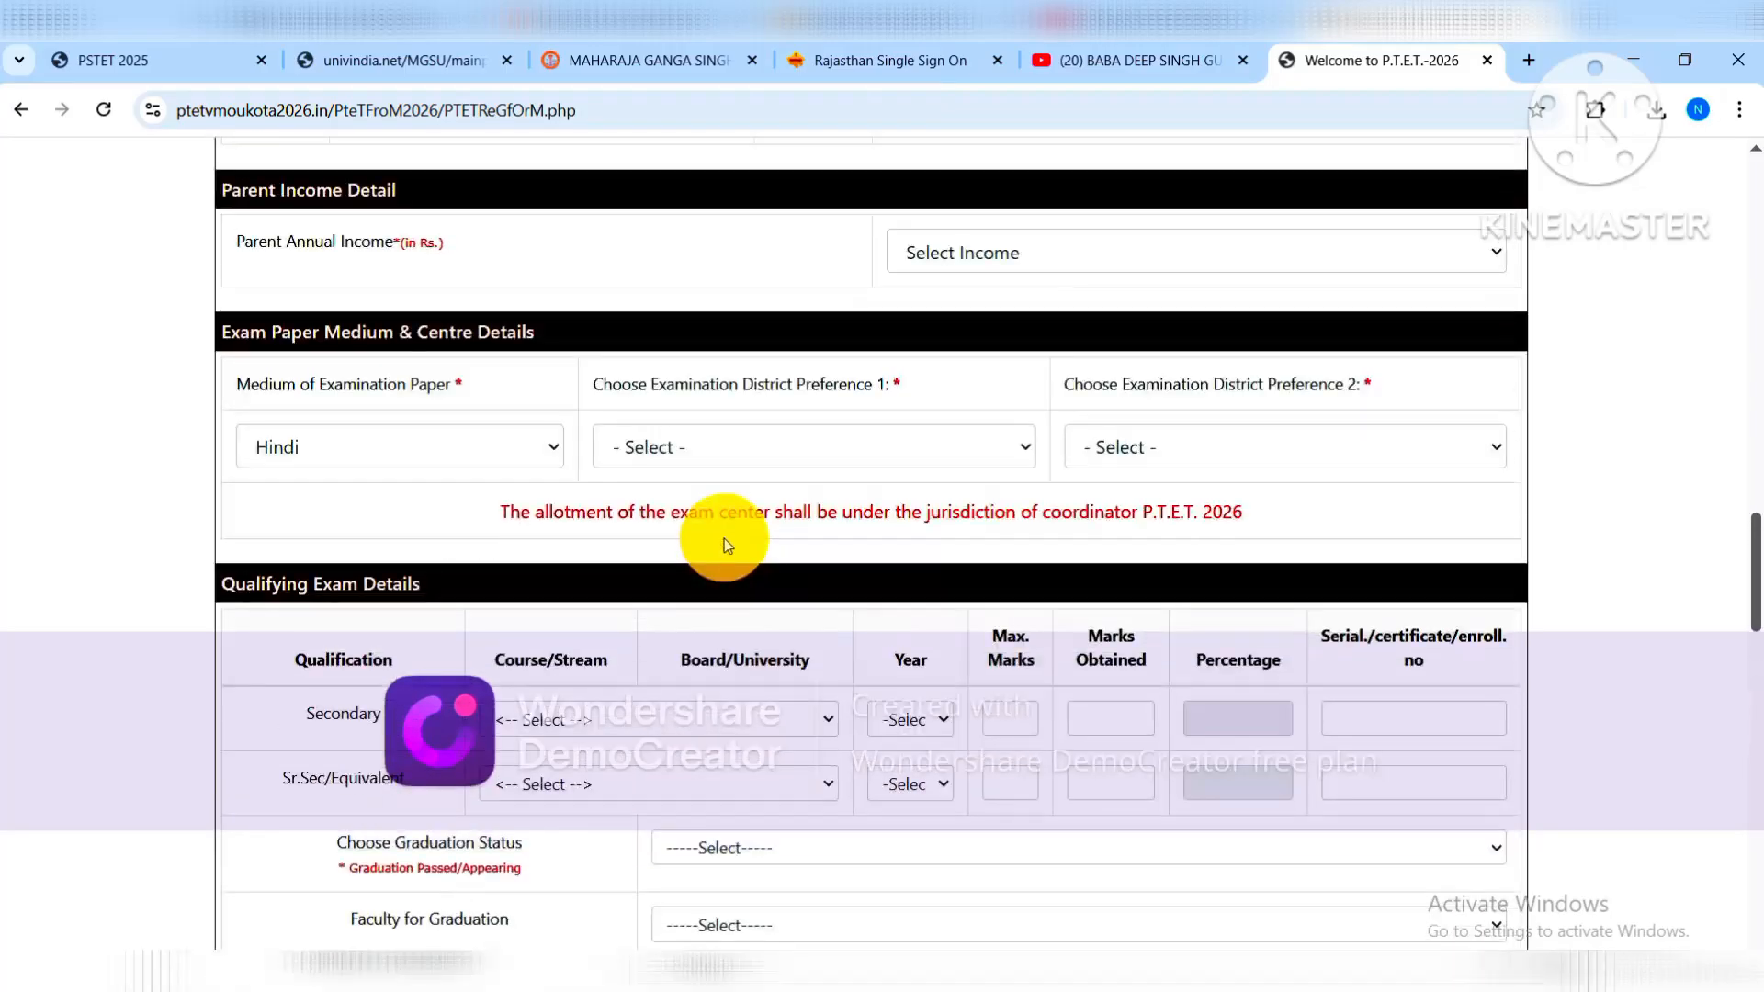
{"action": "left_click", "coordinate": [704, 452]}
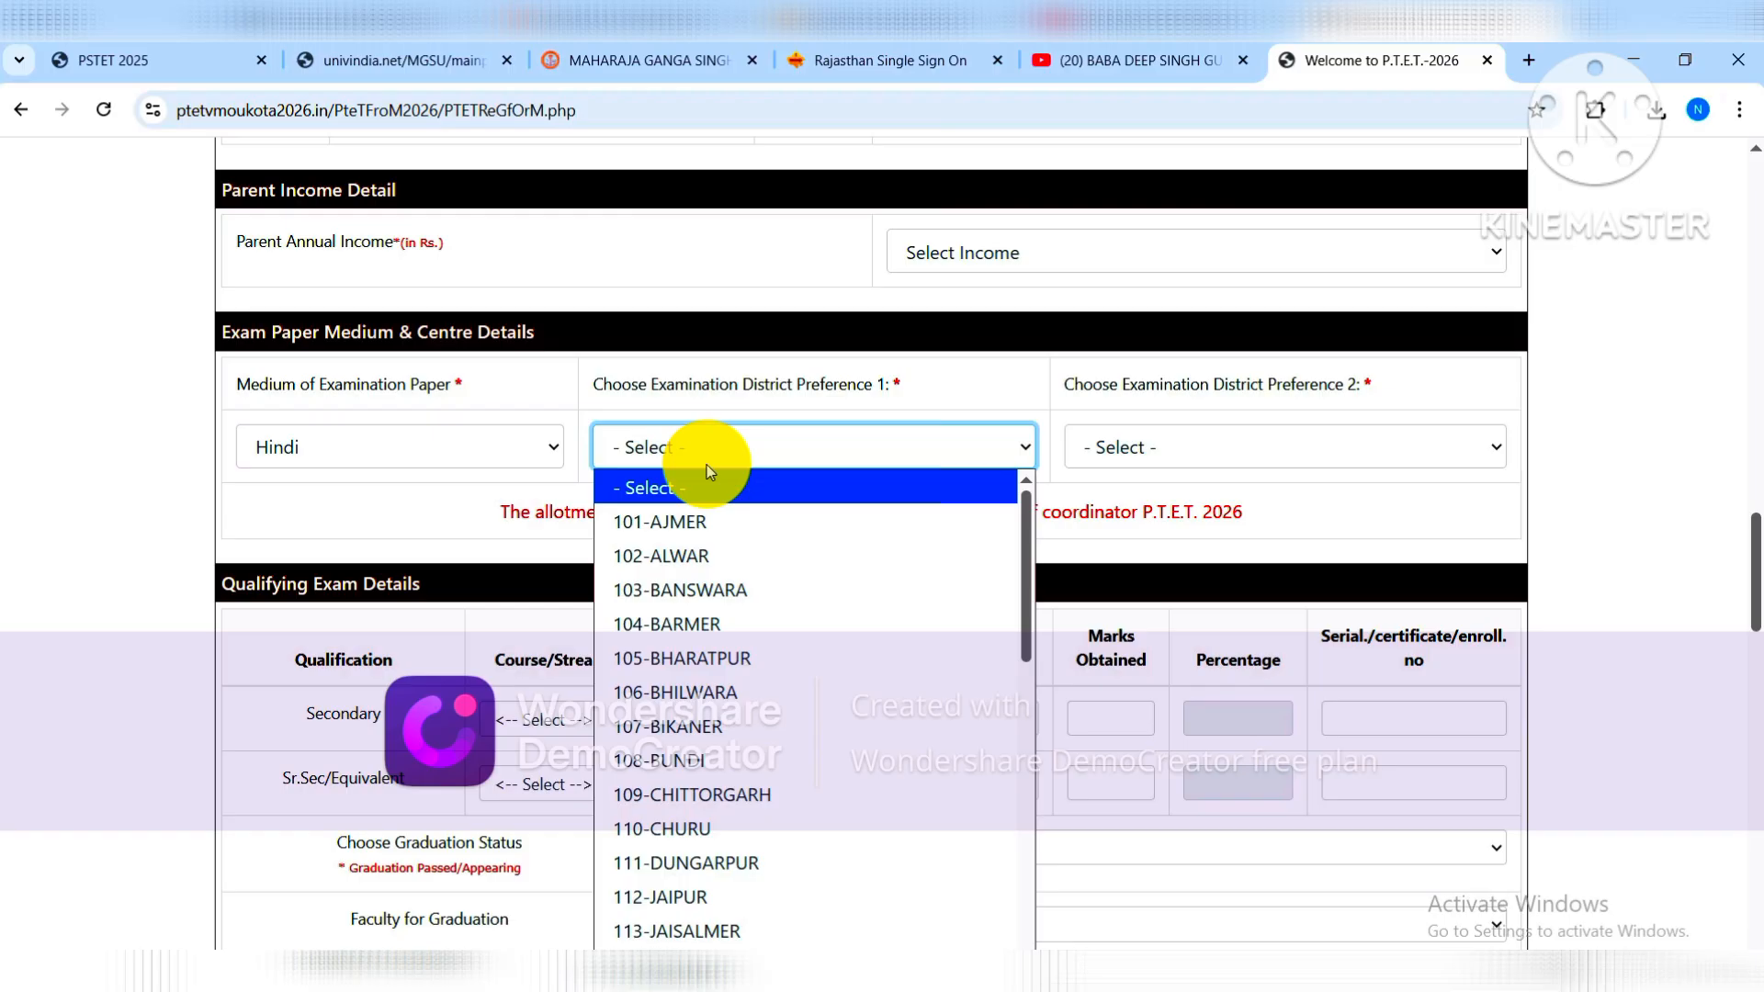
{"action": "scroll", "coordinate": [736, 619], "scroll_direction": "down", "scroll_amount": 4}
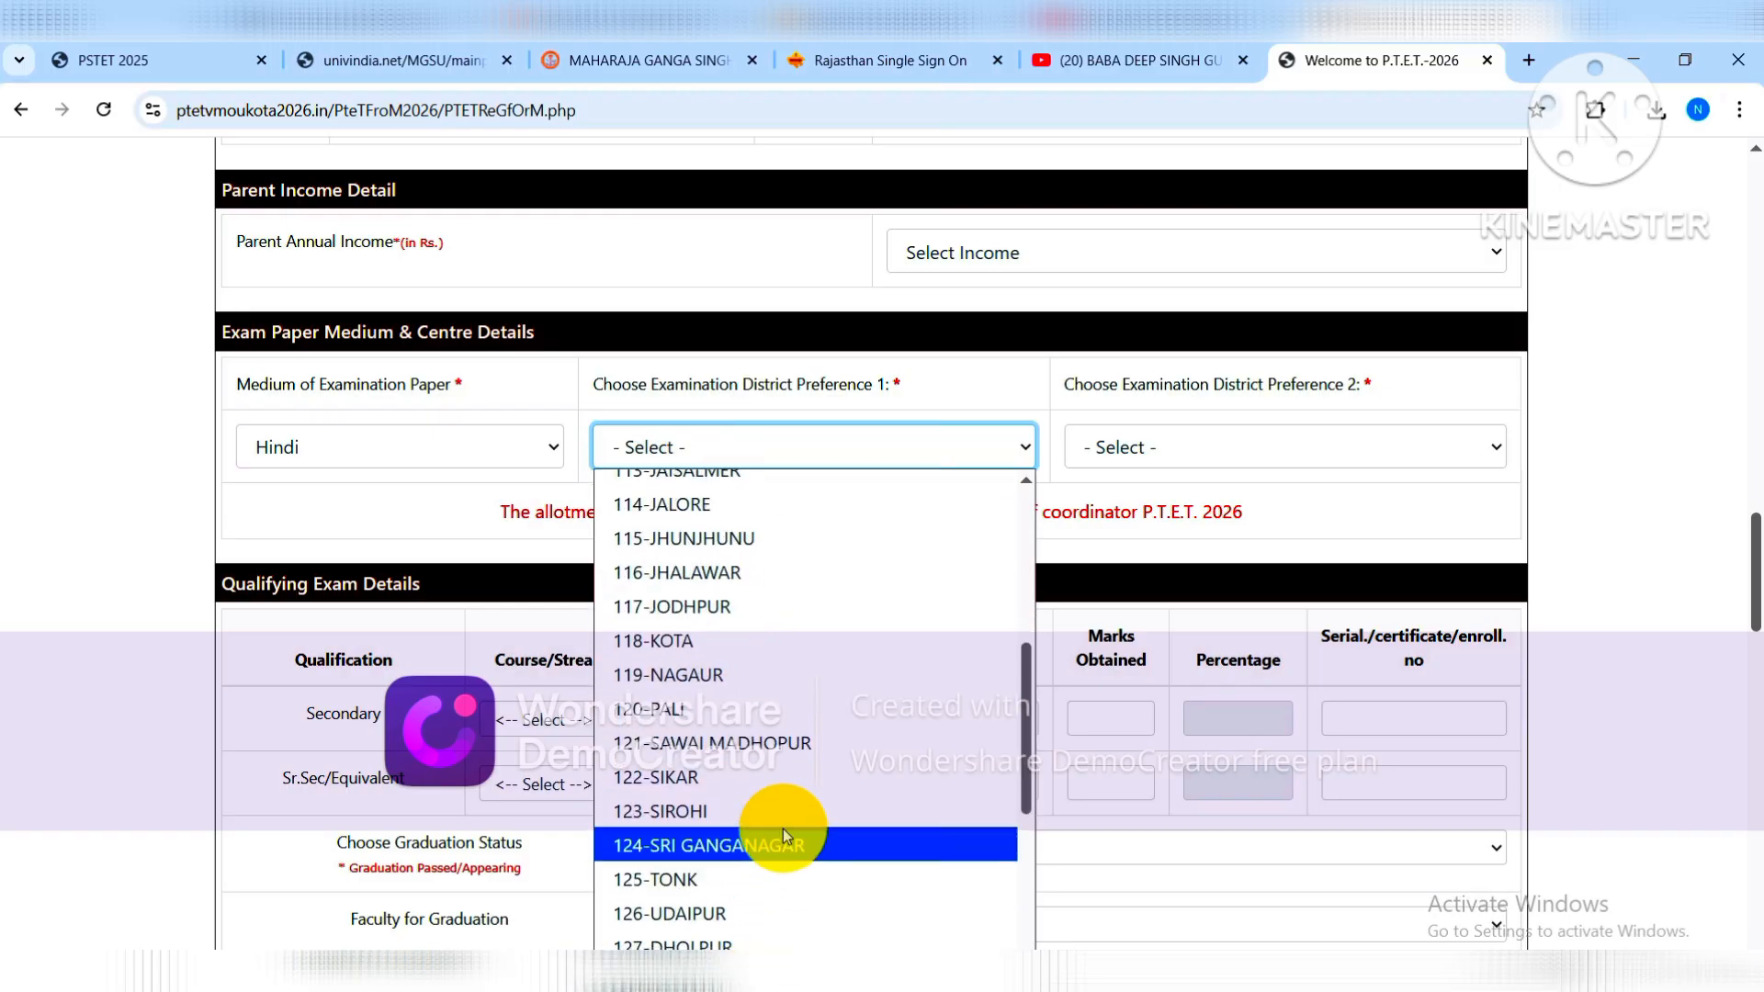
{"action": "left_click", "coordinate": [776, 839]}
Set Examination District Preference 2 to 107-BIKANER.
{"action": "left_click", "coordinate": [1137, 460]}
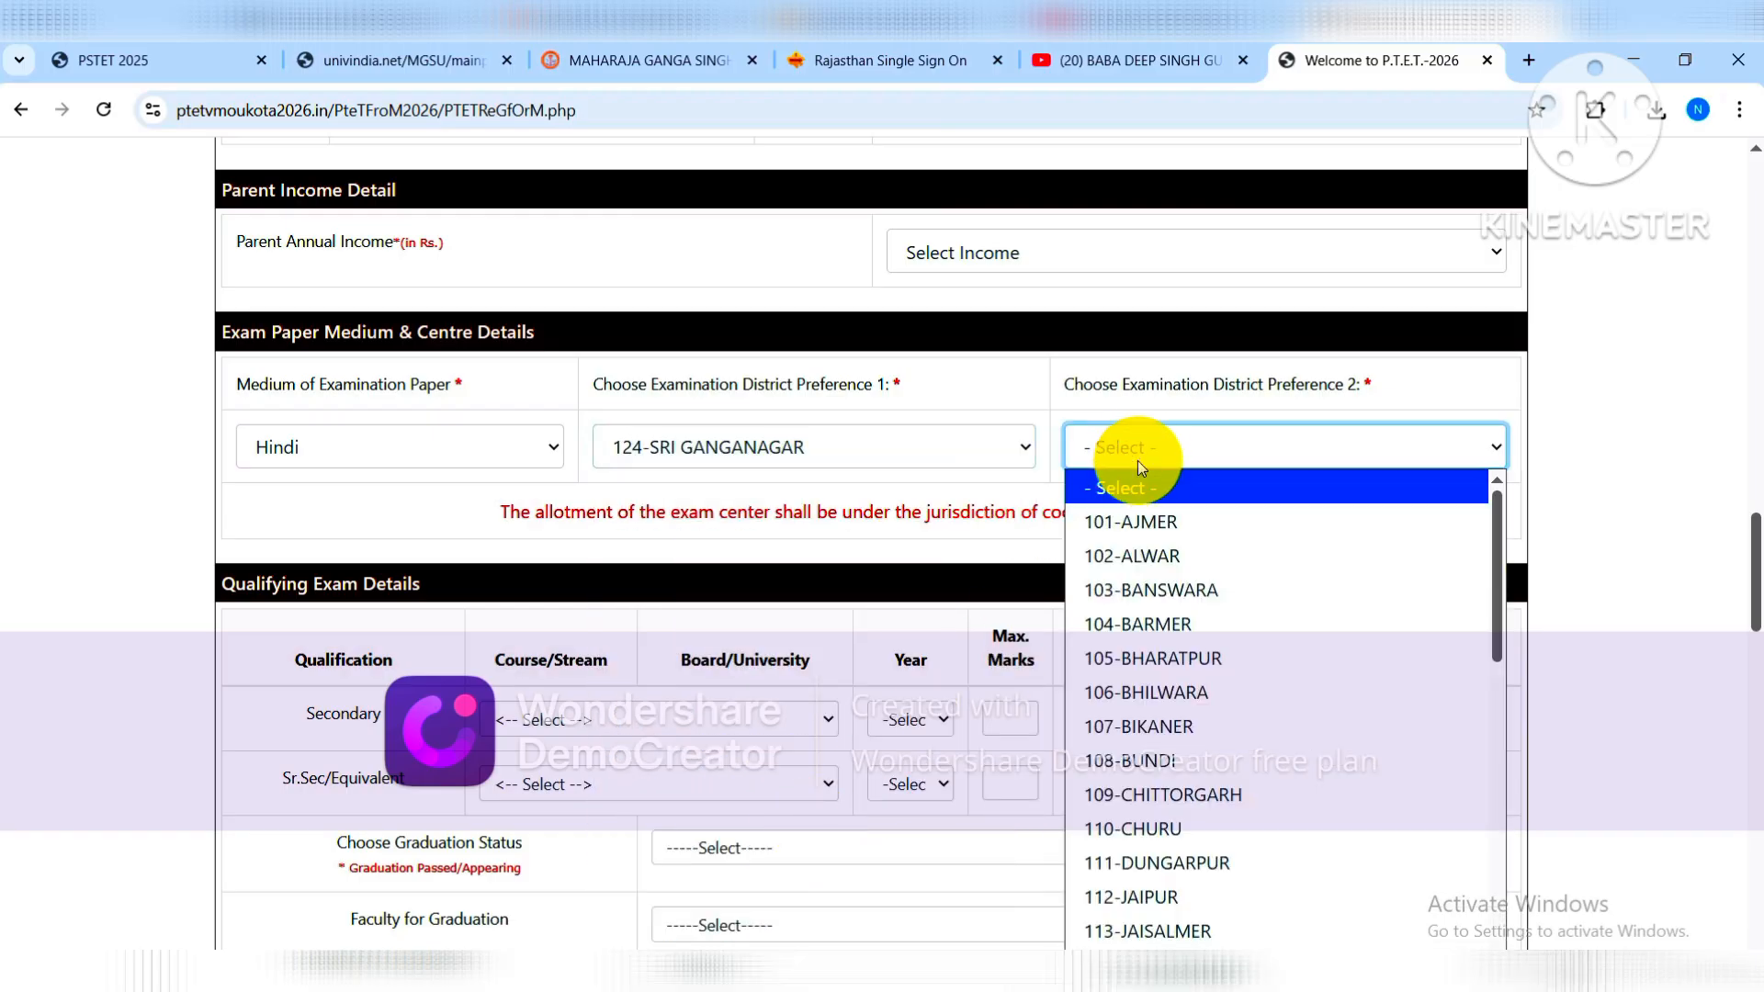
{"action": "scroll", "coordinate": [1139, 599], "scroll_direction": "down", "scroll_amount": 4}
{"action": "scroll", "coordinate": [1171, 634], "scroll_direction": "down", "scroll_amount": 5}
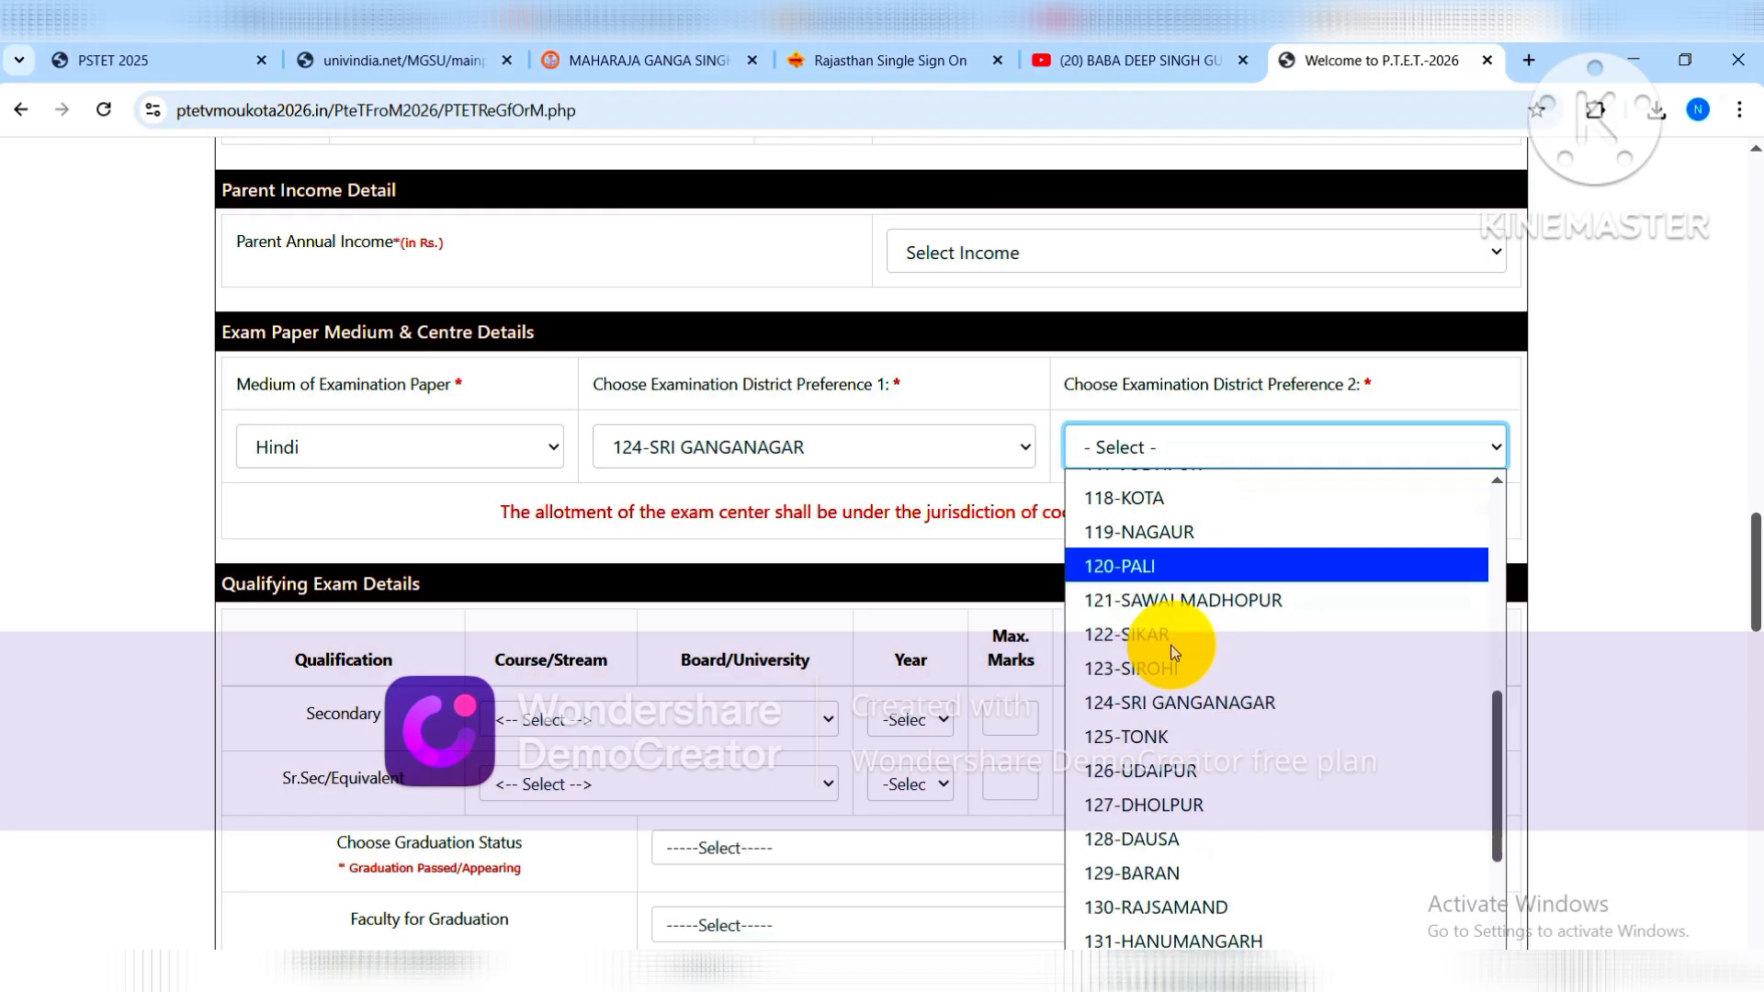
{"action": "scroll", "coordinate": [1176, 607], "scroll_direction": "up", "scroll_amount": 2}
{"action": "scroll", "coordinate": [1157, 578], "scroll_direction": "up", "scroll_amount": 7}
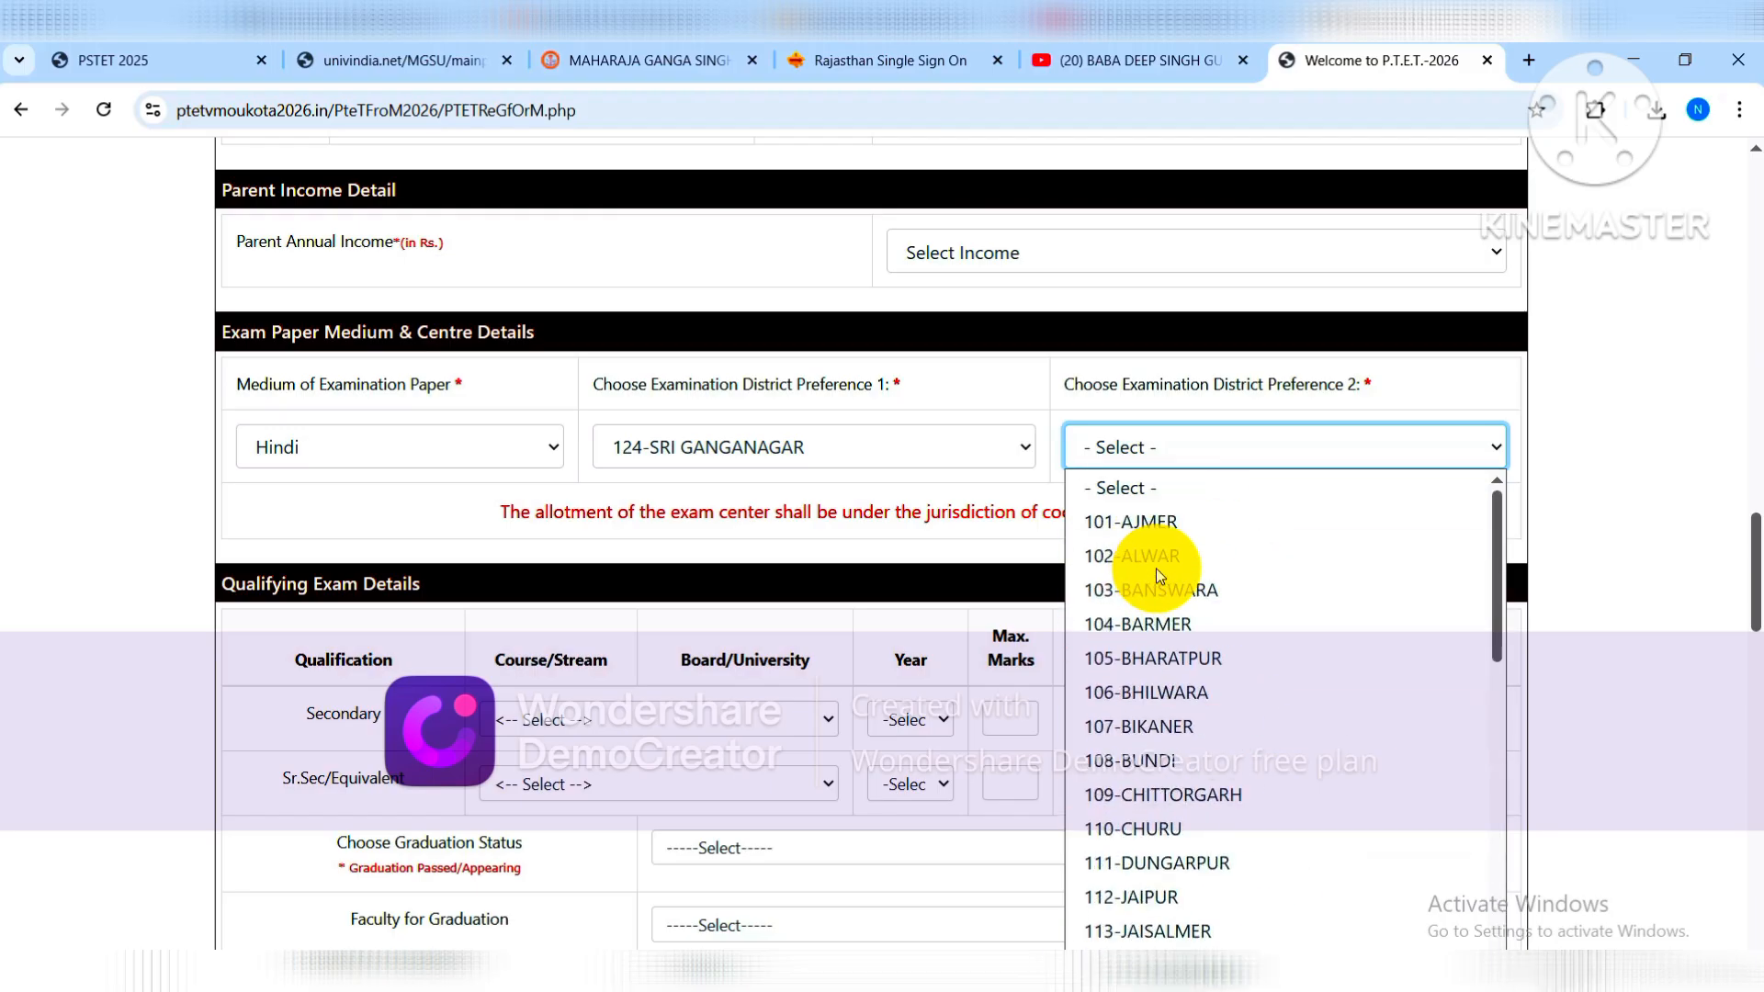
{"action": "left_click", "coordinate": [1166, 725]}
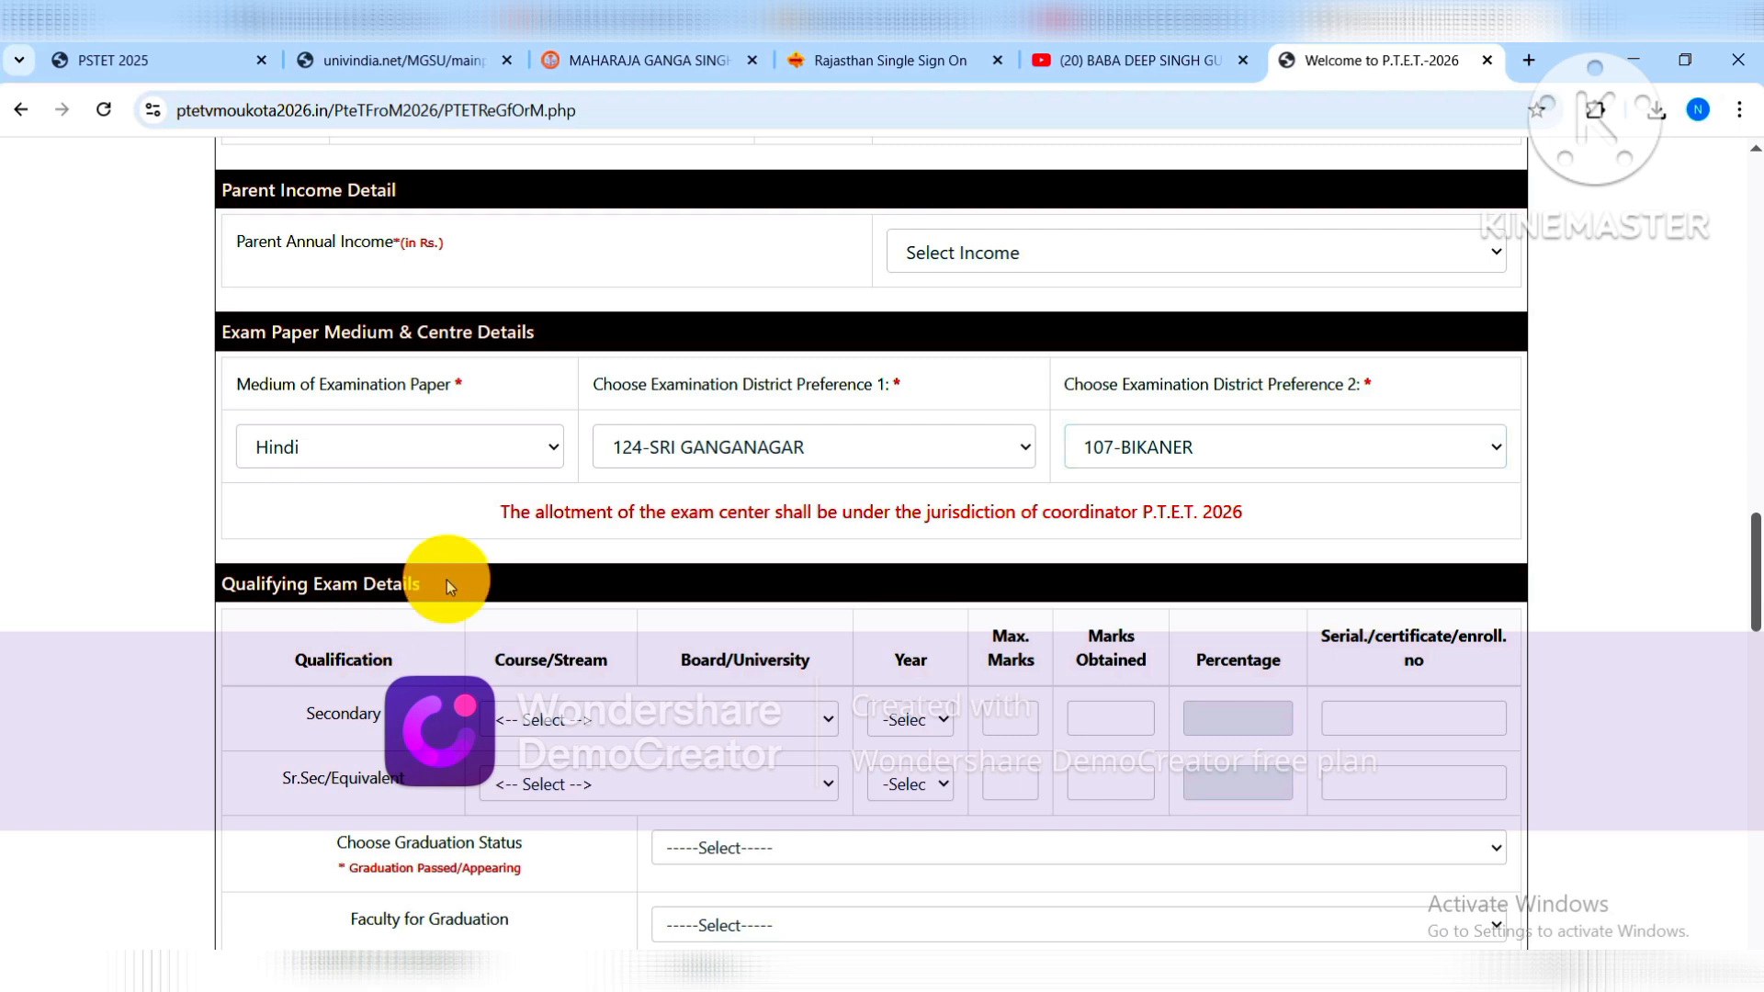
Set the Secondary qualification's board to BOARD OF SECONDARY EDUCATION, RAJASTHAN, AJMER.
{"action": "scroll", "coordinate": [570, 524], "scroll_direction": "down", "scroll_amount": 1}
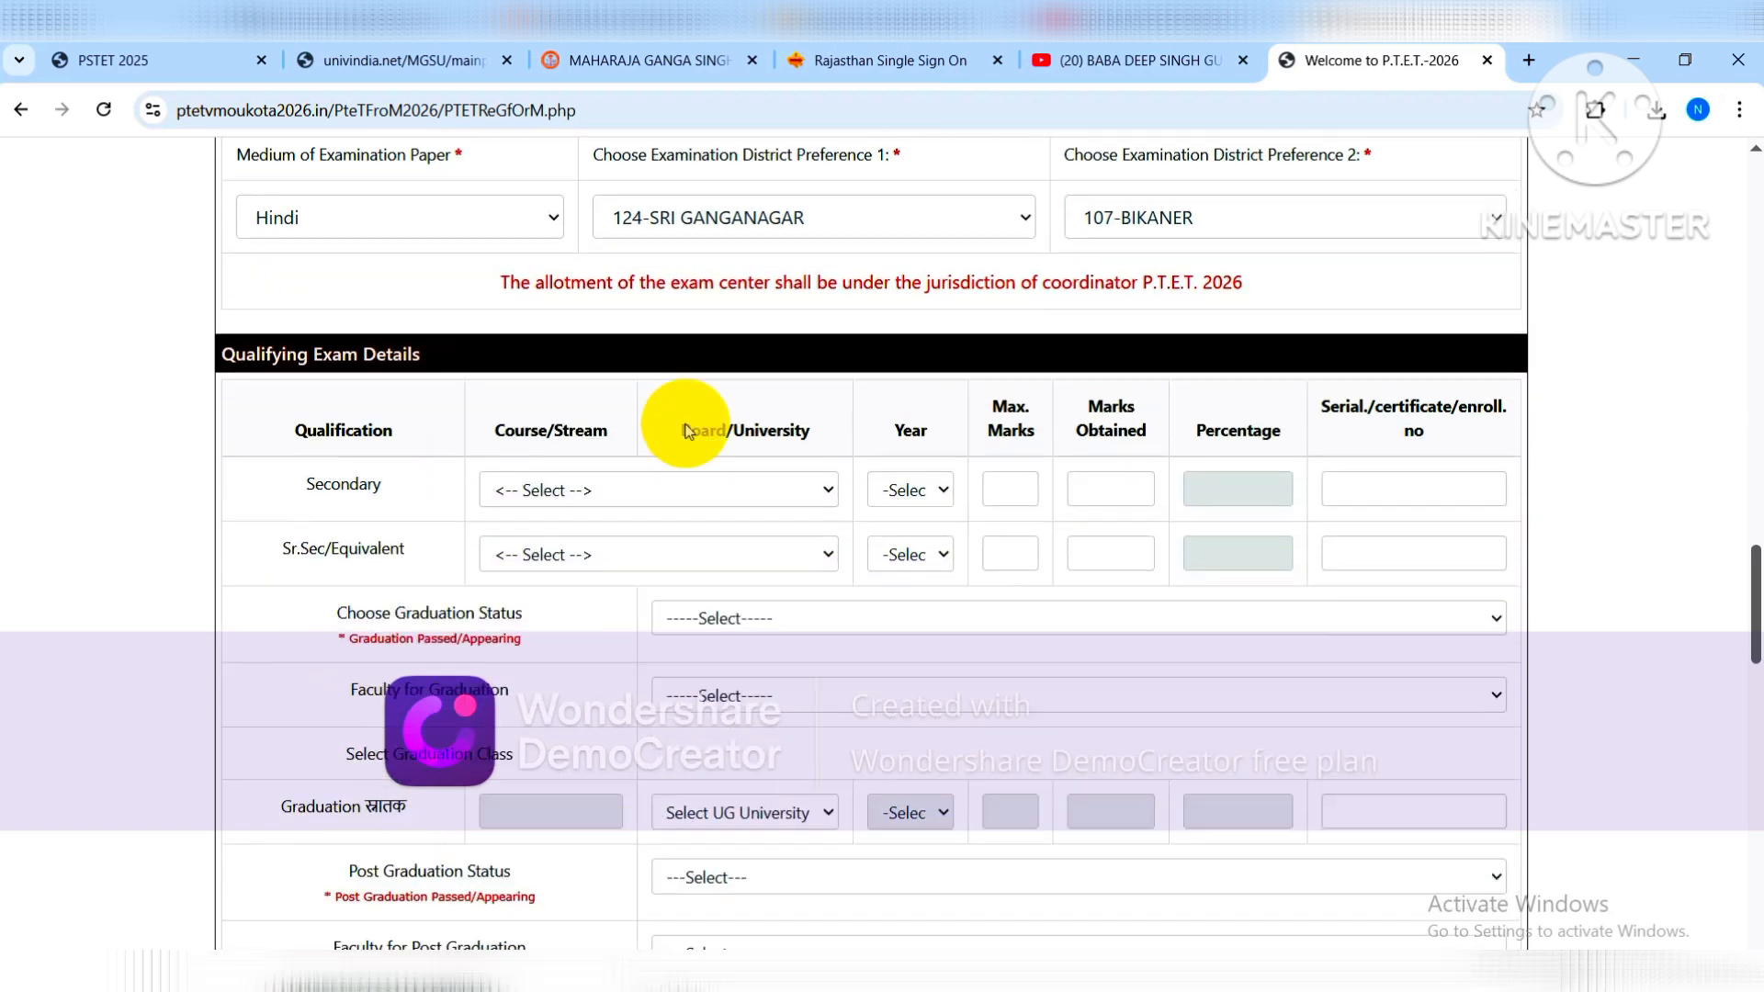
{"action": "scroll", "coordinate": [680, 425], "scroll_direction": "down", "scroll_amount": 1}
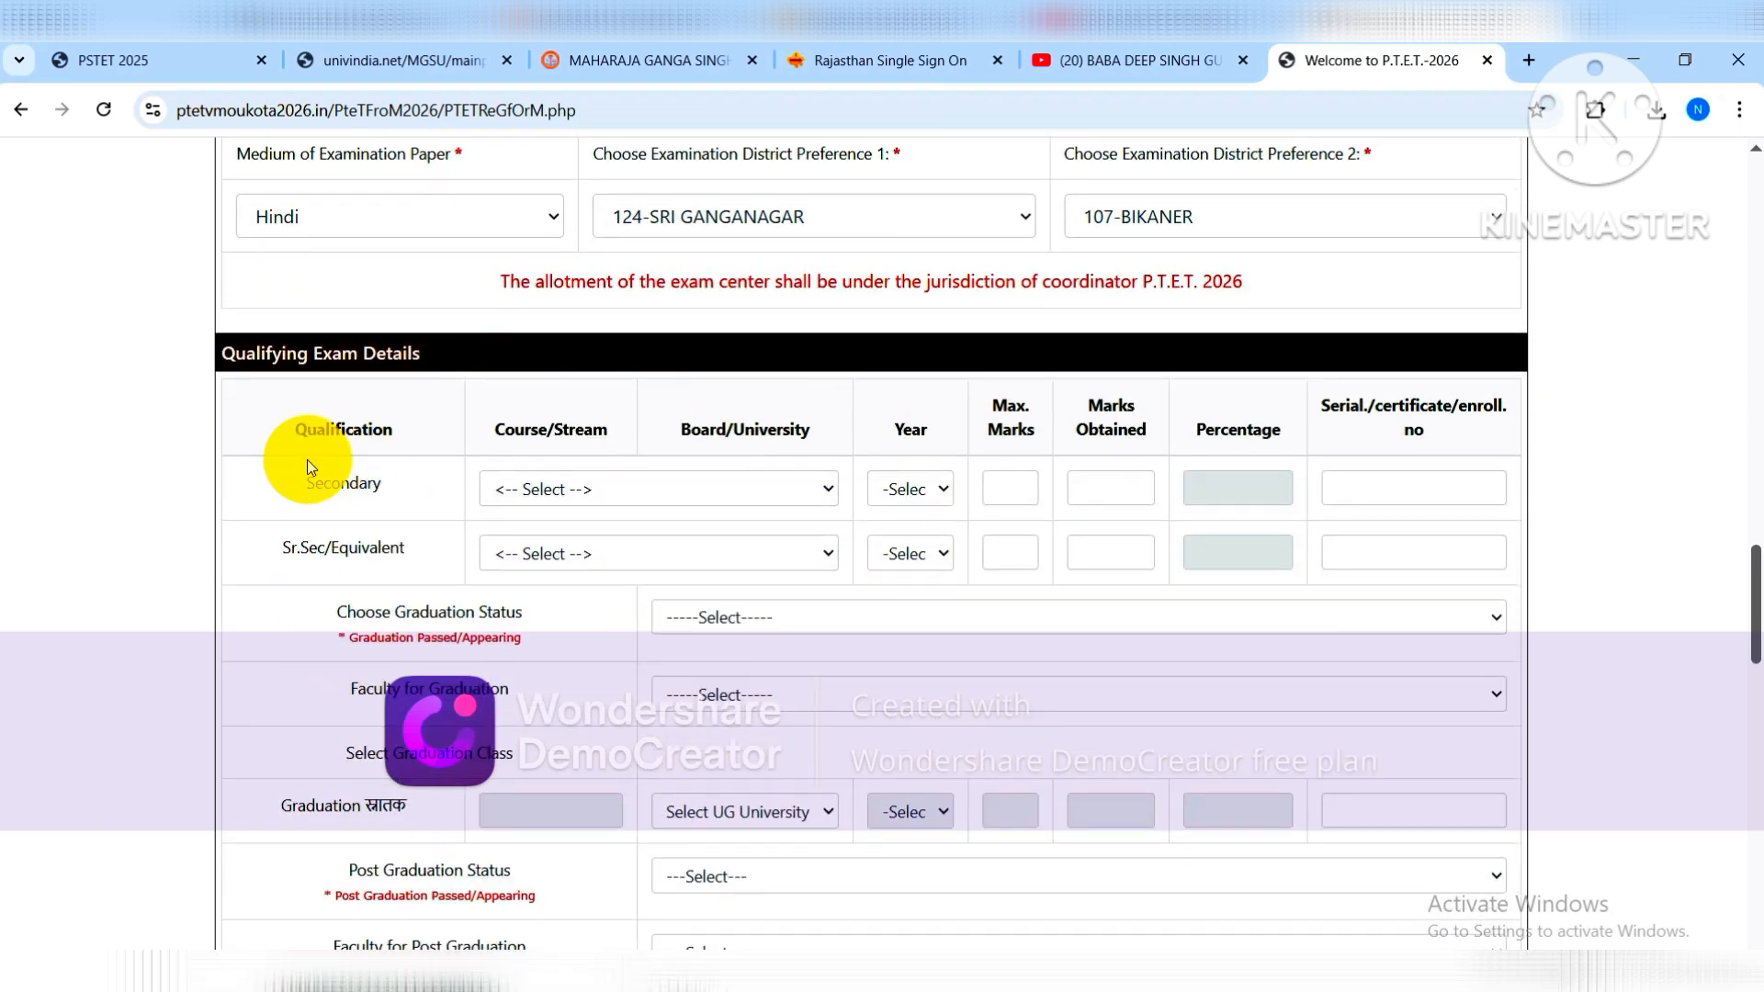
{"action": "left_click", "coordinate": [592, 487]}
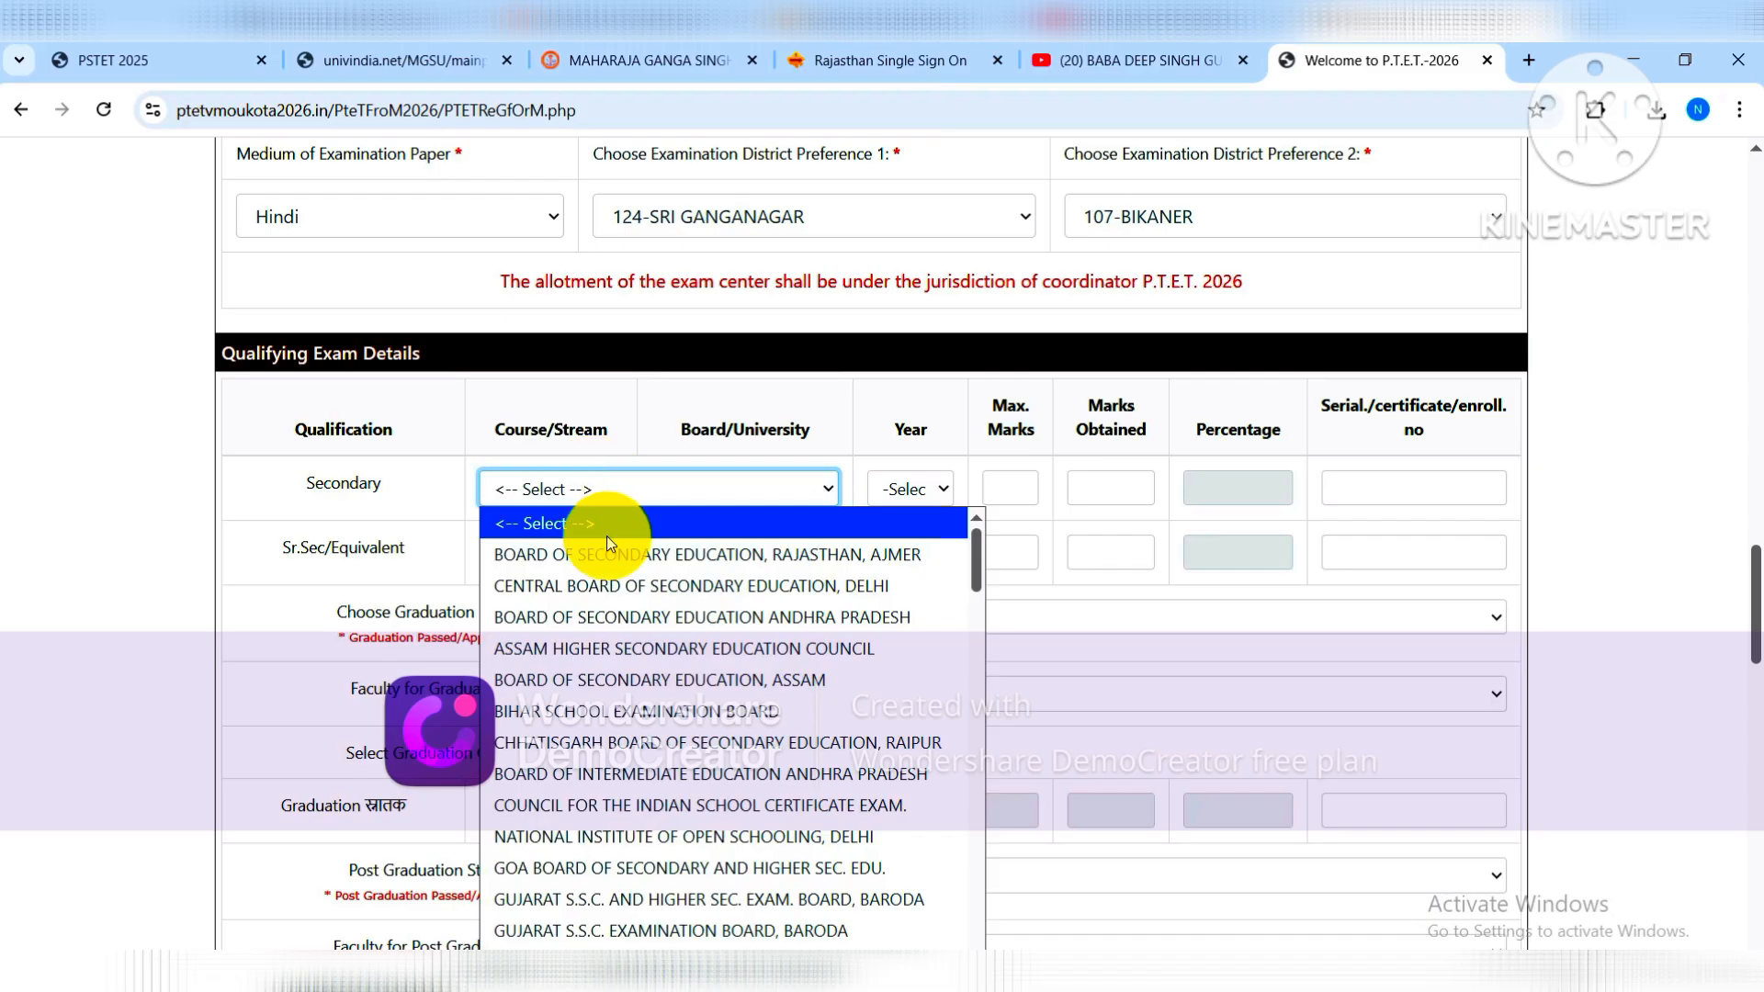
{"action": "scroll", "coordinate": [633, 643], "scroll_direction": "down", "scroll_amount": 20}
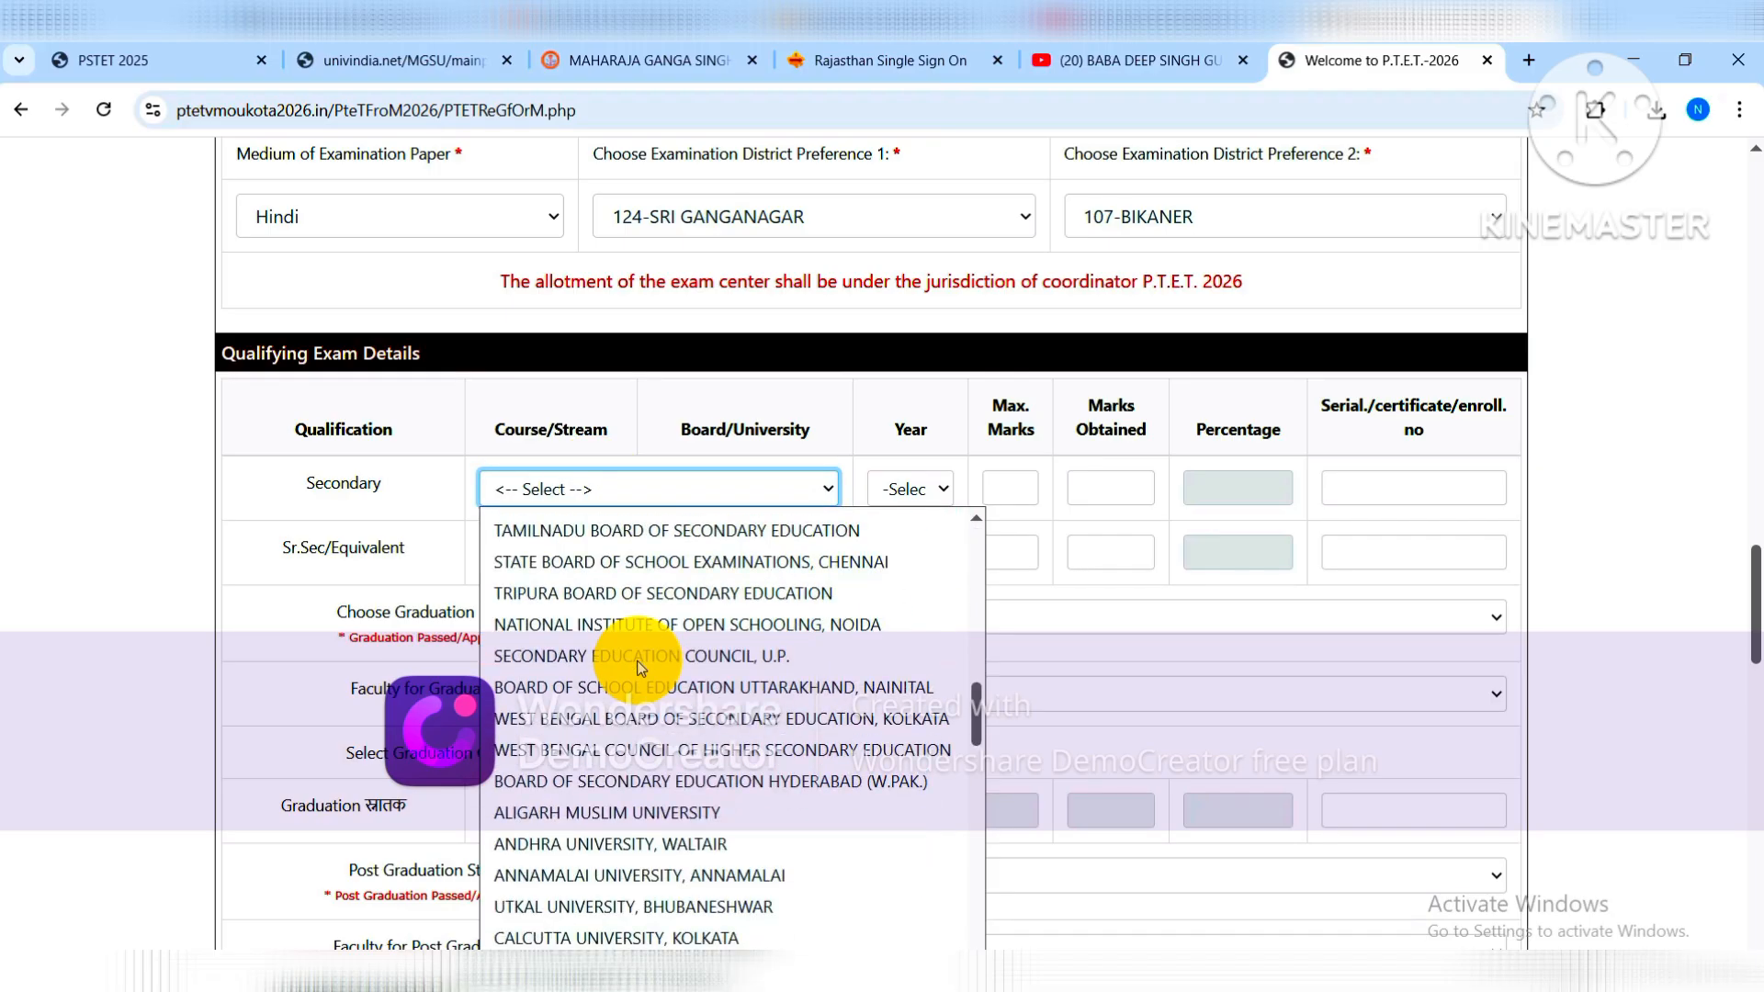
{"action": "scroll", "coordinate": [638, 726], "scroll_direction": "up", "scroll_amount": 20}
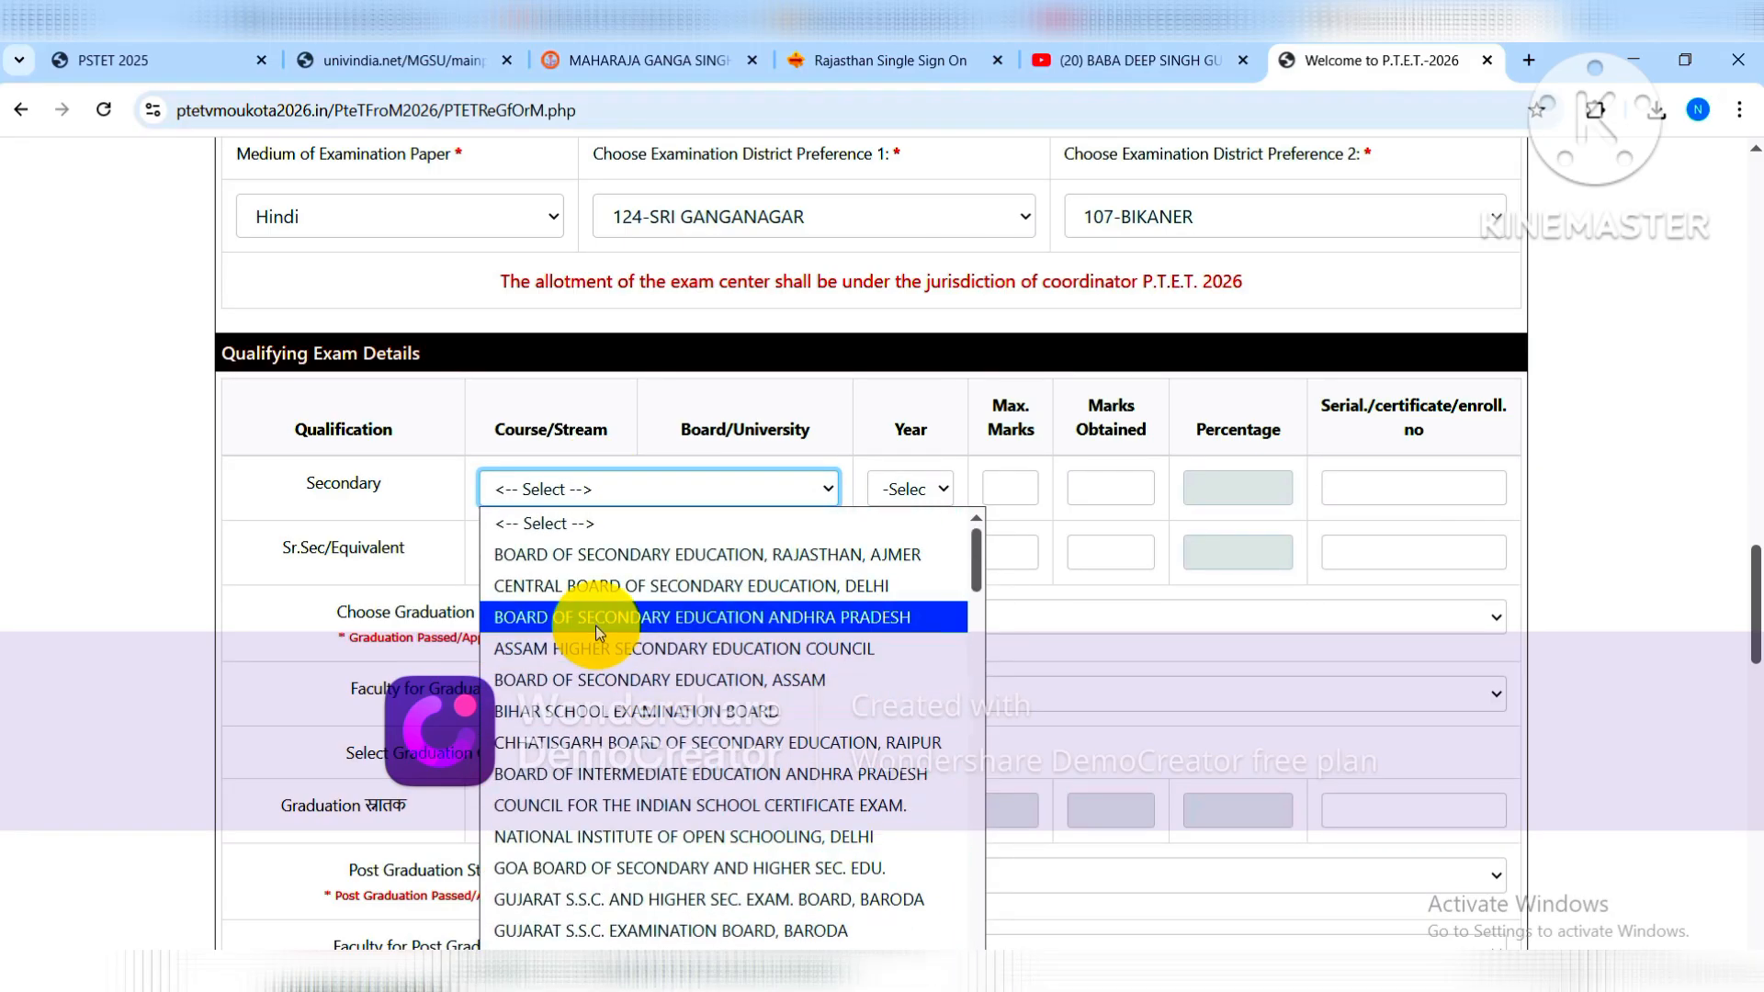
{"action": "left_click", "coordinate": [643, 554]}
Complete the Secondary row with year 2008, maximum marks 600, marks obtained 500 and the certificate number.
{"action": "left_click", "coordinate": [906, 492]}
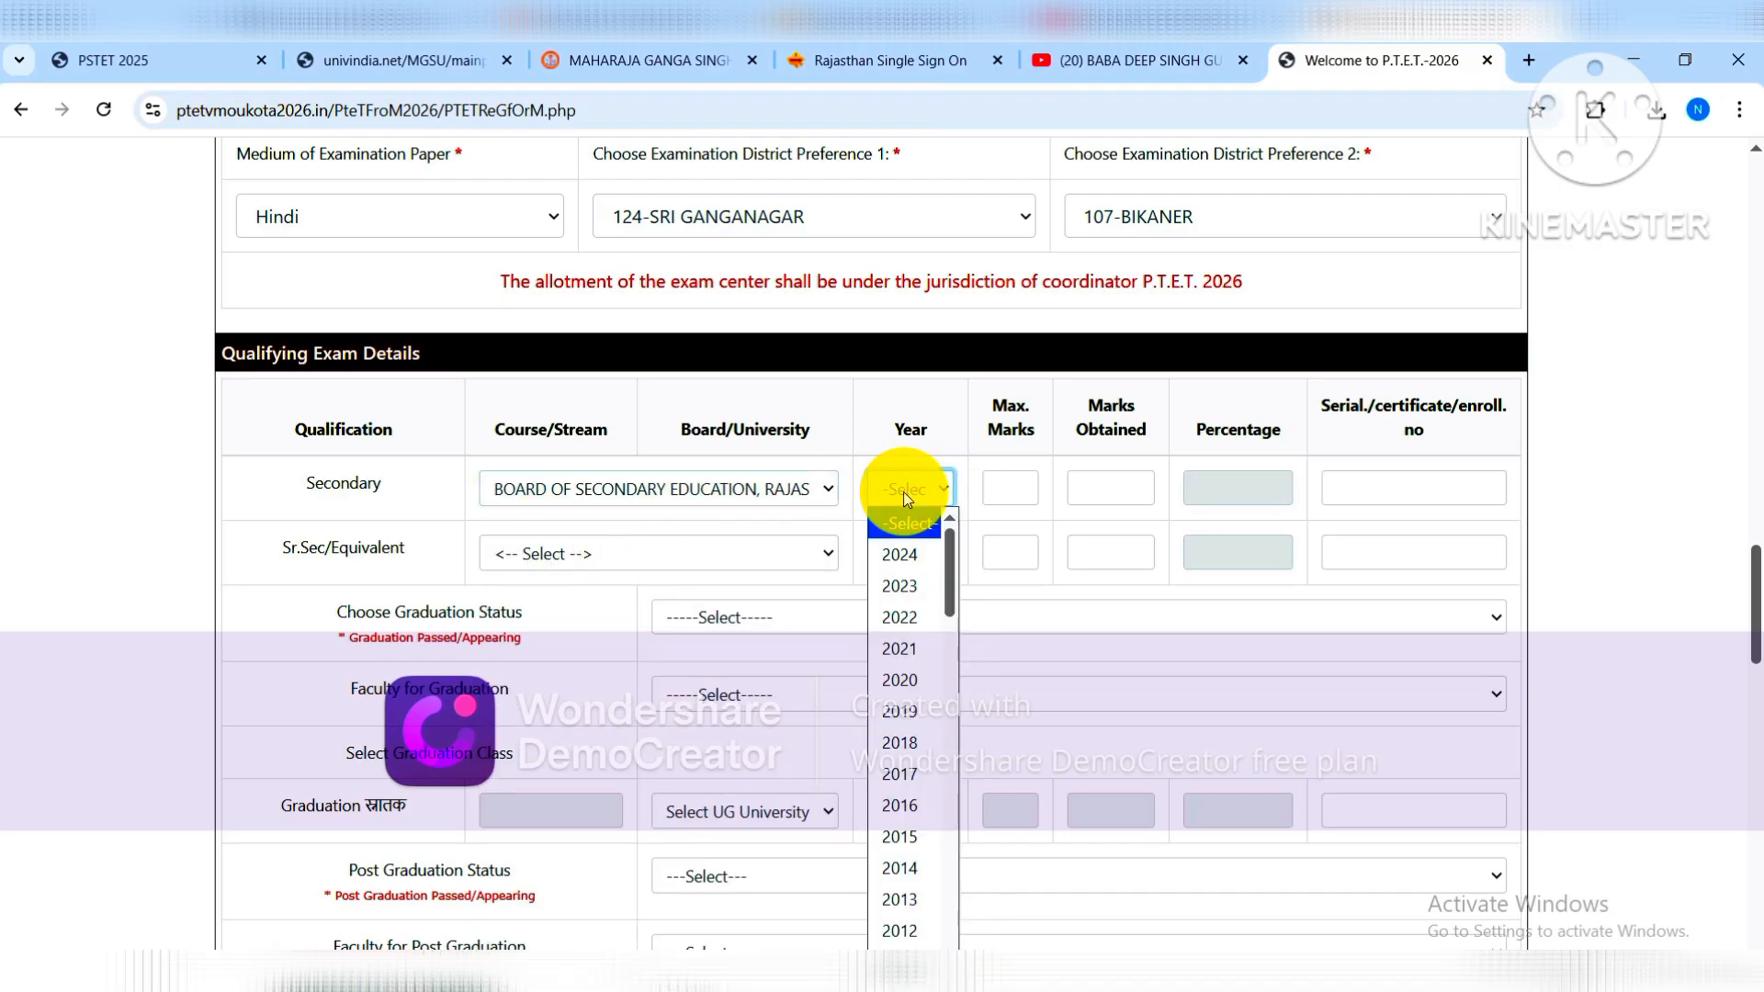
{"action": "scroll", "coordinate": [898, 770], "scroll_direction": "down", "scroll_amount": 3}
{"action": "left_click", "coordinate": [902, 825]}
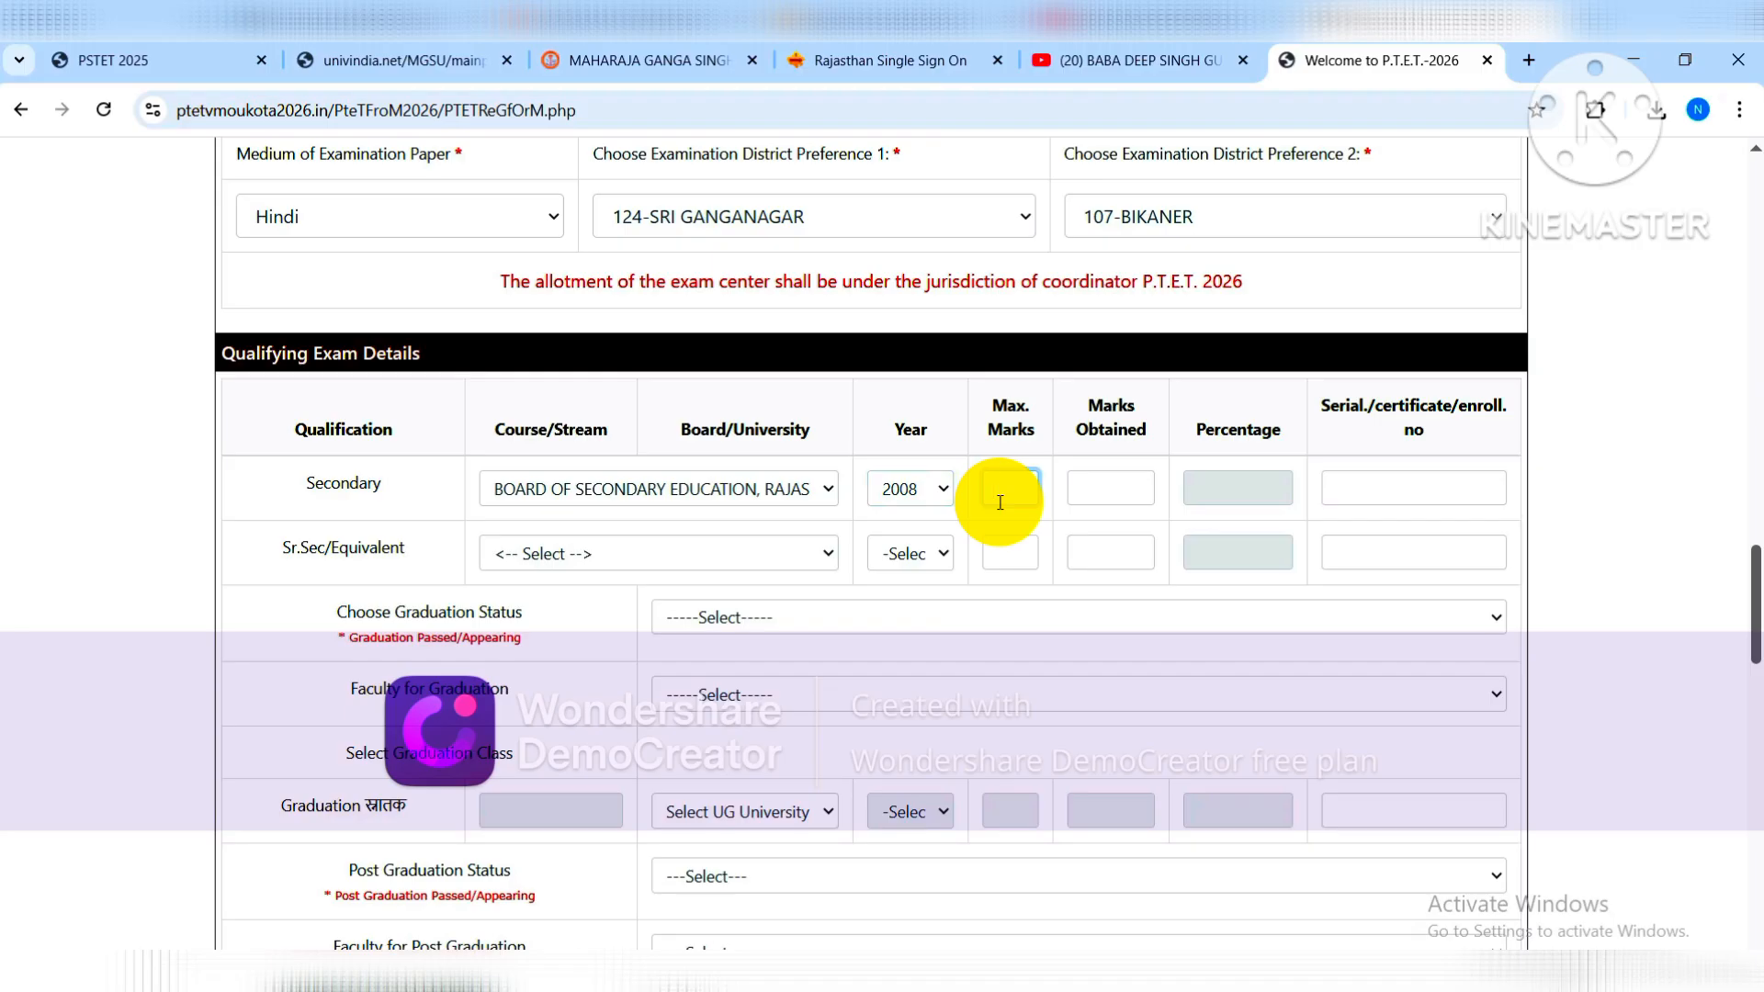
{"action": "left_click", "coordinate": [1106, 490]}
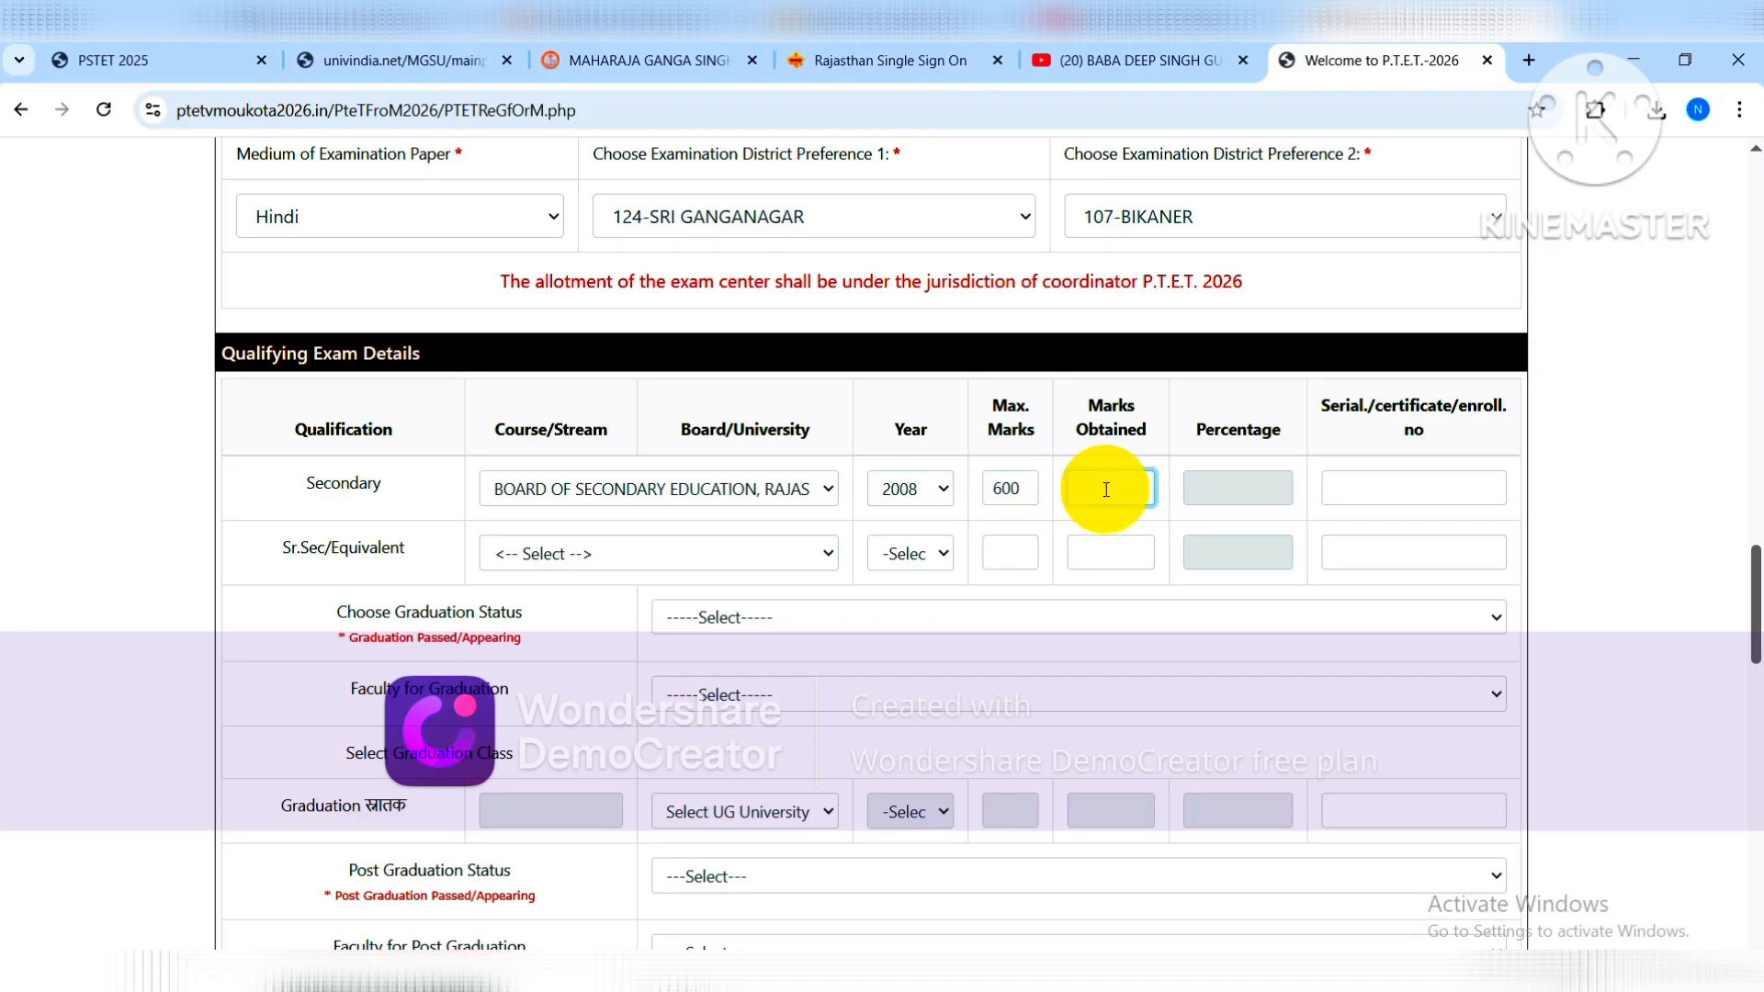
{"action": "left_click", "coordinate": [1182, 514]}
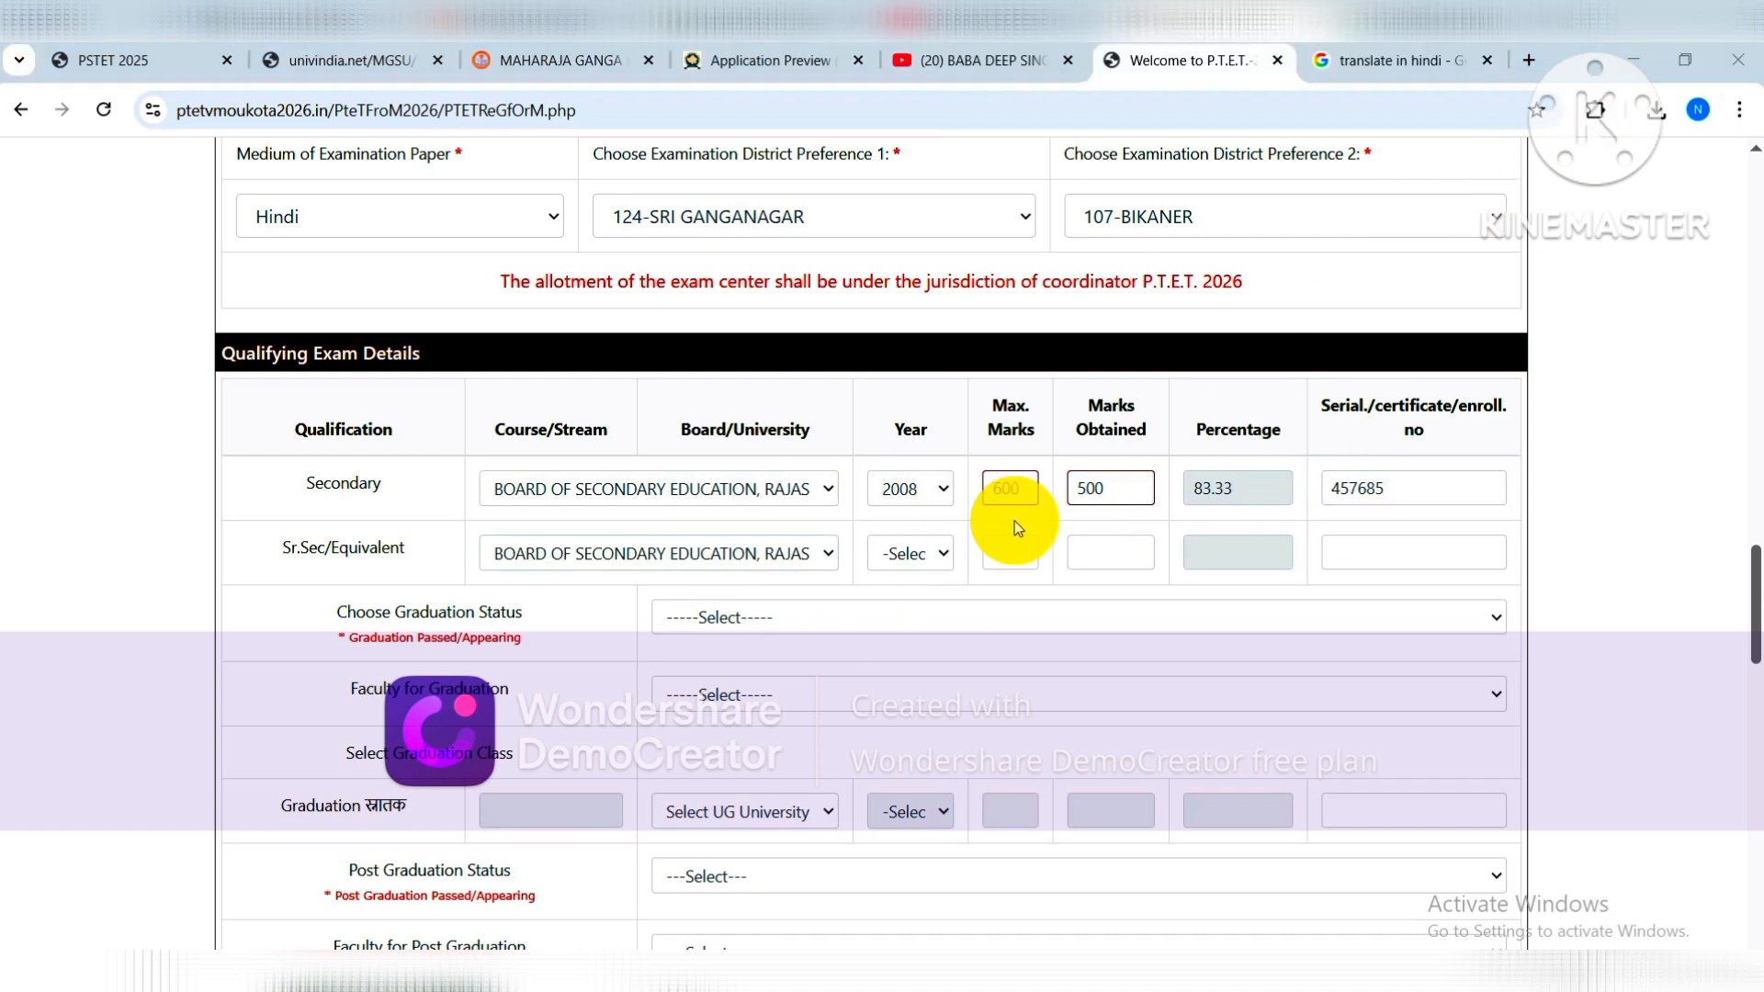
Fill in the Sr.Sec/Equivalent row with year 2010, maximum marks 500, marks obtained 300 and the certificate number.
{"action": "left_click", "coordinate": [912, 554]}
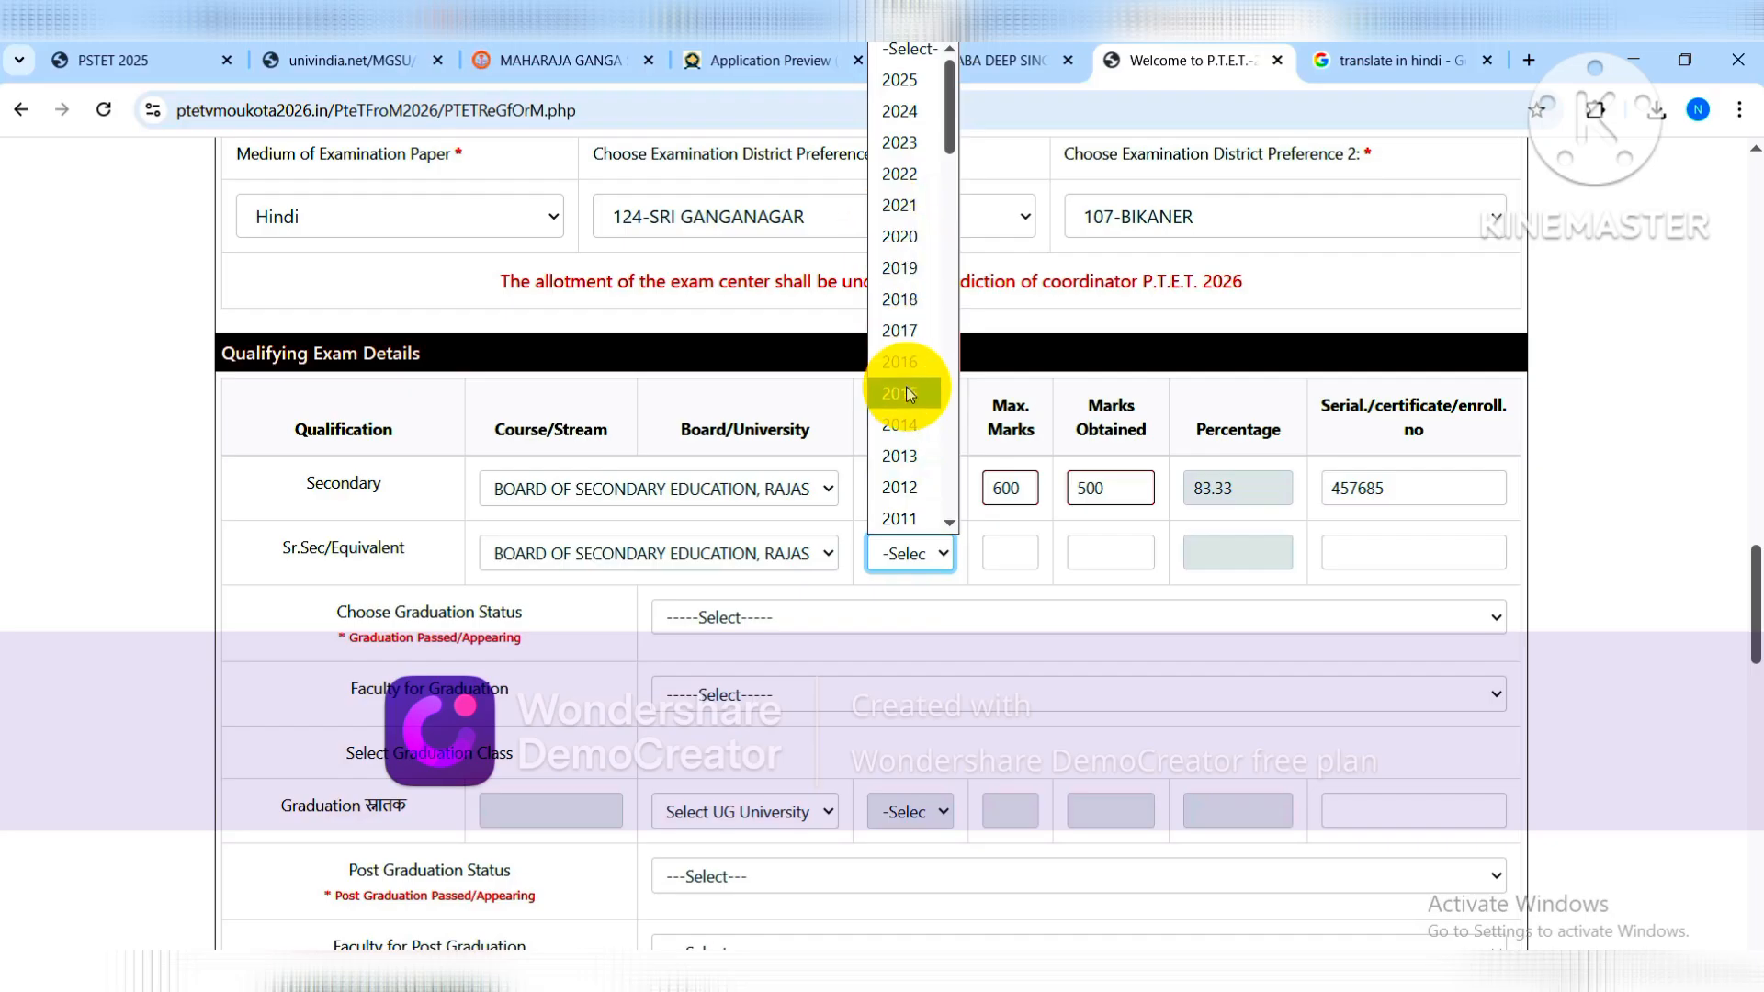
{"action": "scroll", "coordinate": [918, 461], "scroll_direction": "down", "scroll_amount": 3}
{"action": "left_click", "coordinate": [900, 358]}
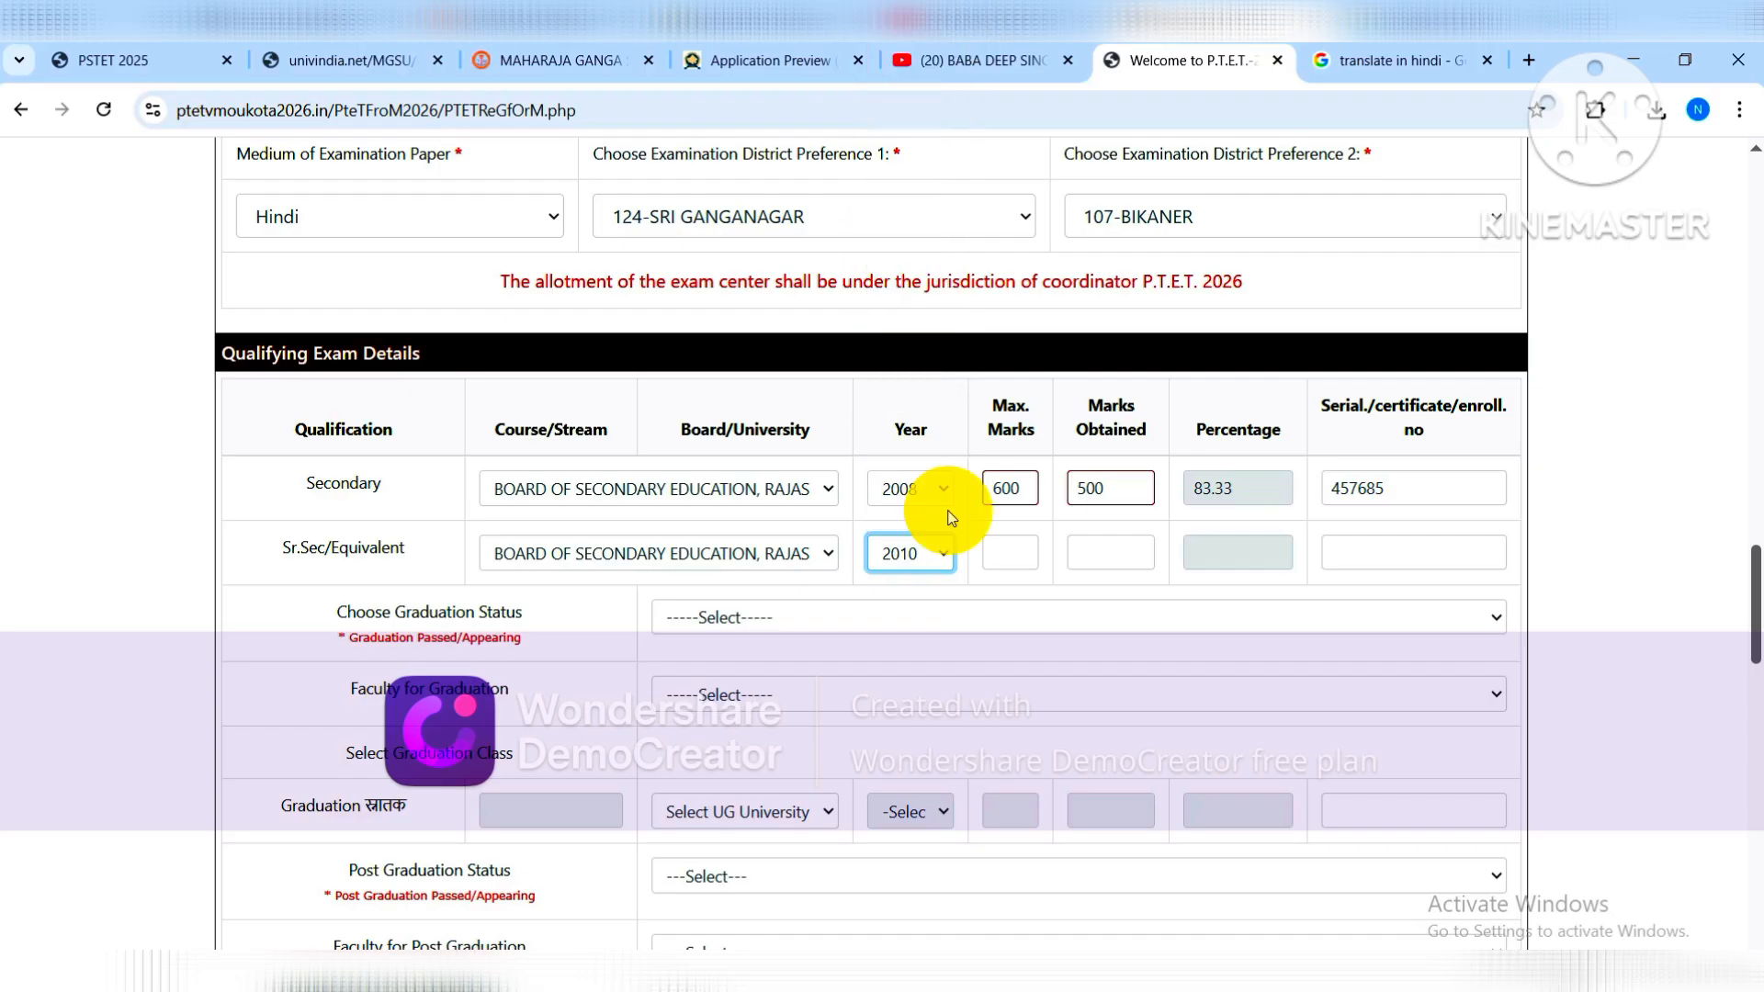
{"action": "left_click", "coordinate": [997, 556]}
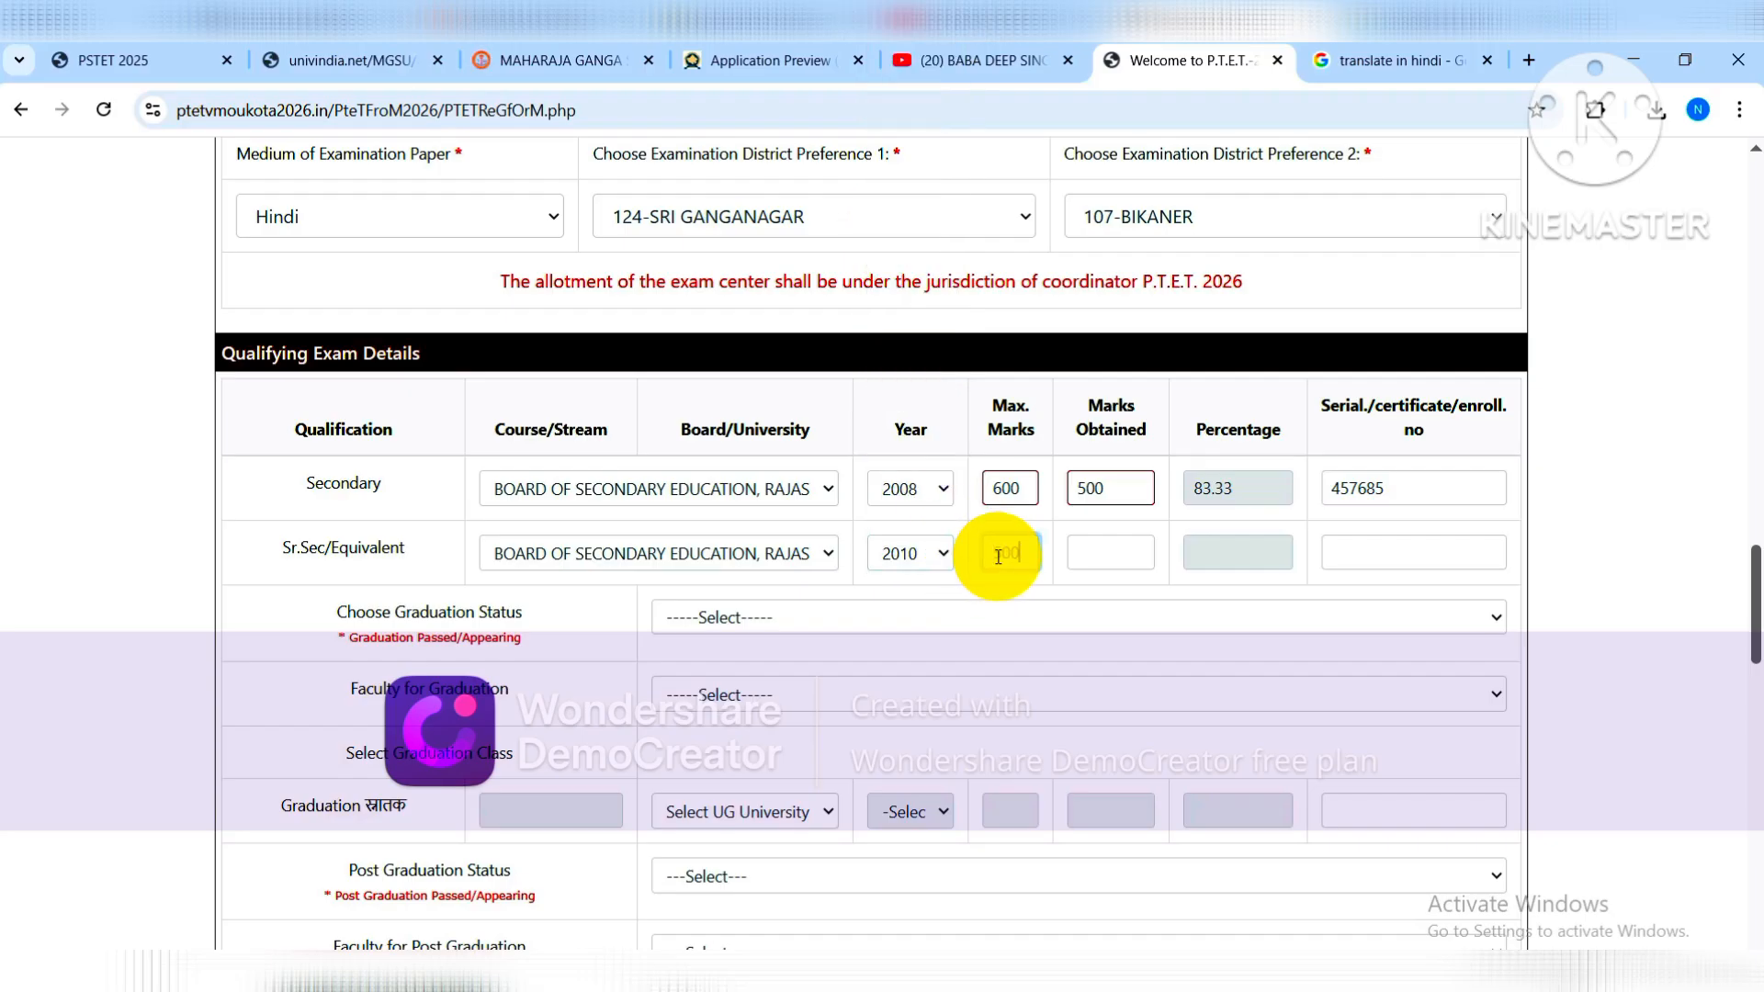
{"action": "type", "text": "500"}
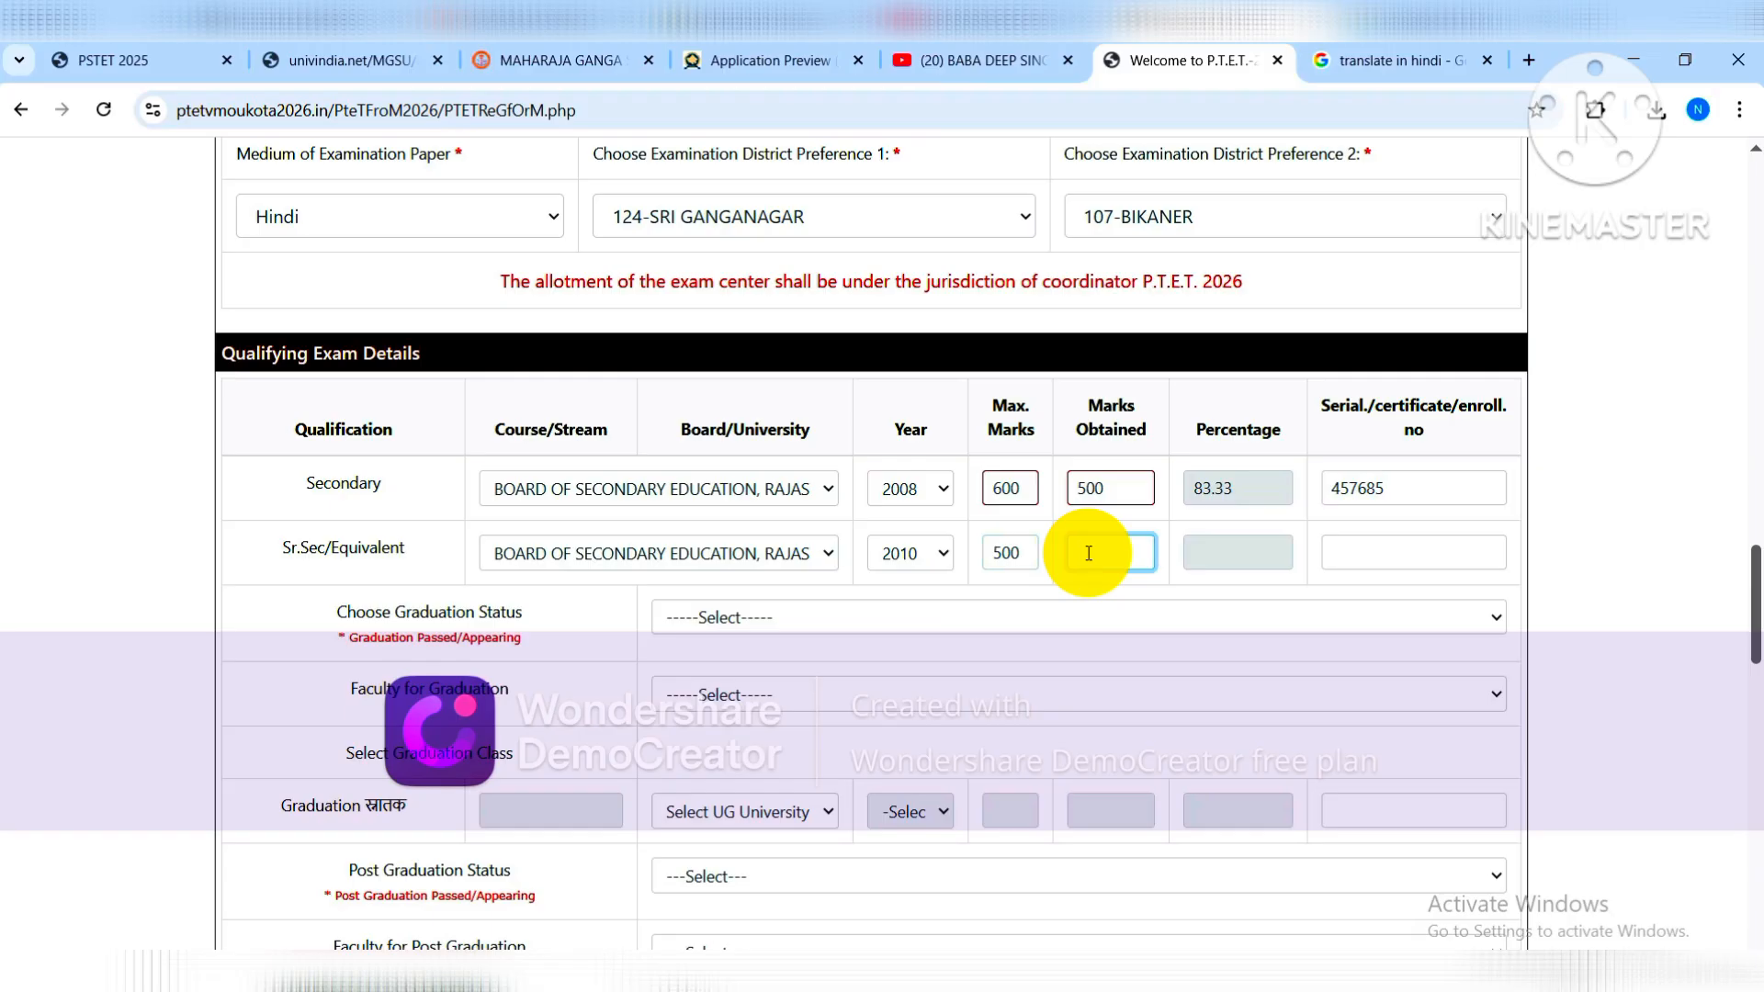
{"action": "left_click", "coordinate": [1087, 553]}
{"action": "type", "text": "300"}
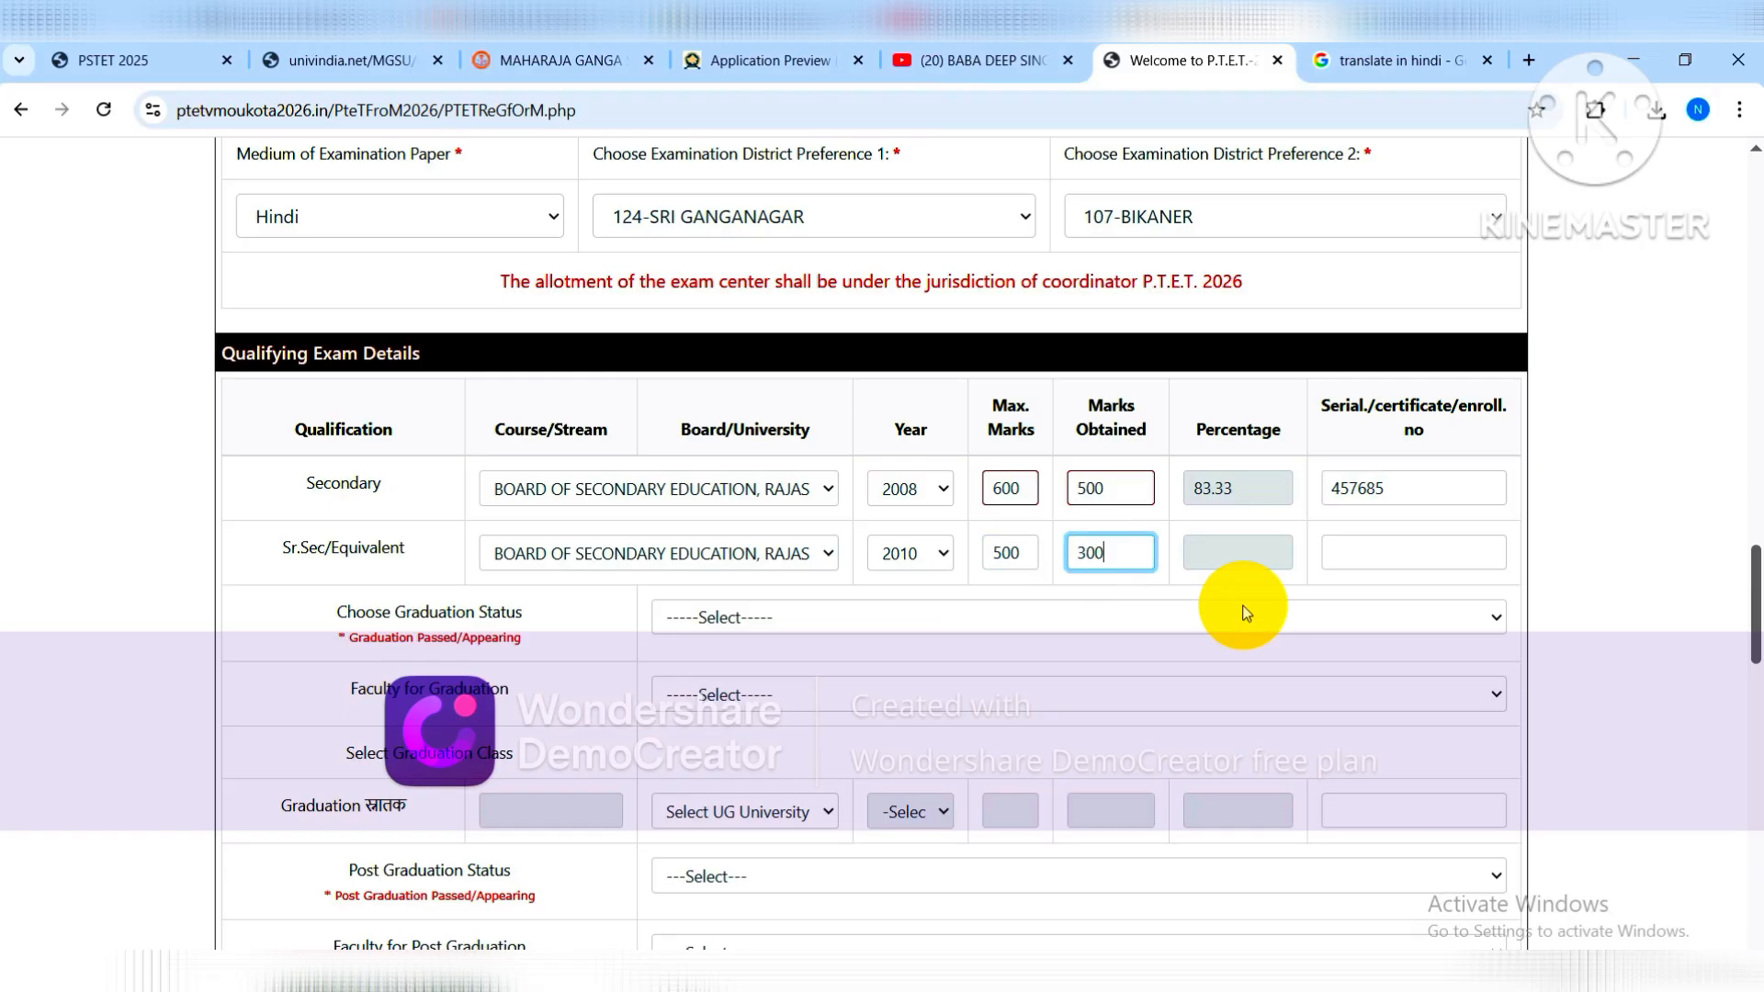
{"action": "left_click", "coordinate": [1244, 613]}
{"action": "left_click", "coordinate": [1368, 561]}
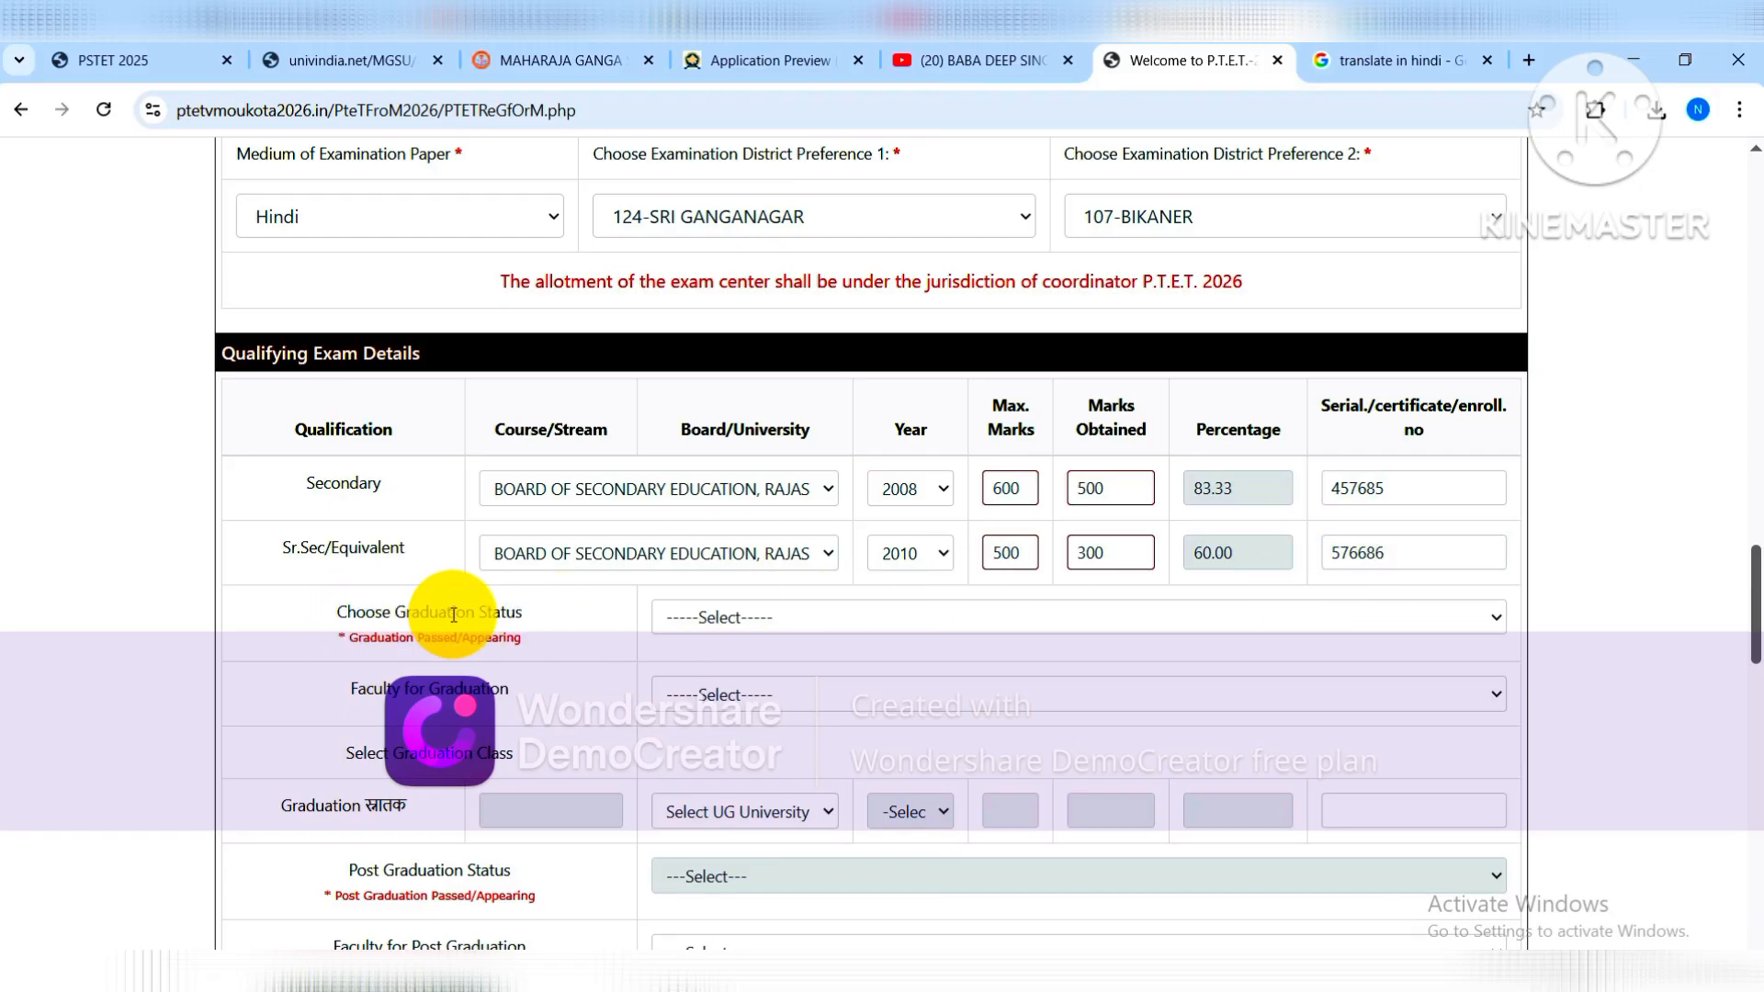
Set the graduation status to Passed, the graduation faculty to Science and the graduation class to B.Sc.
{"action": "left_click", "coordinate": [774, 623]}
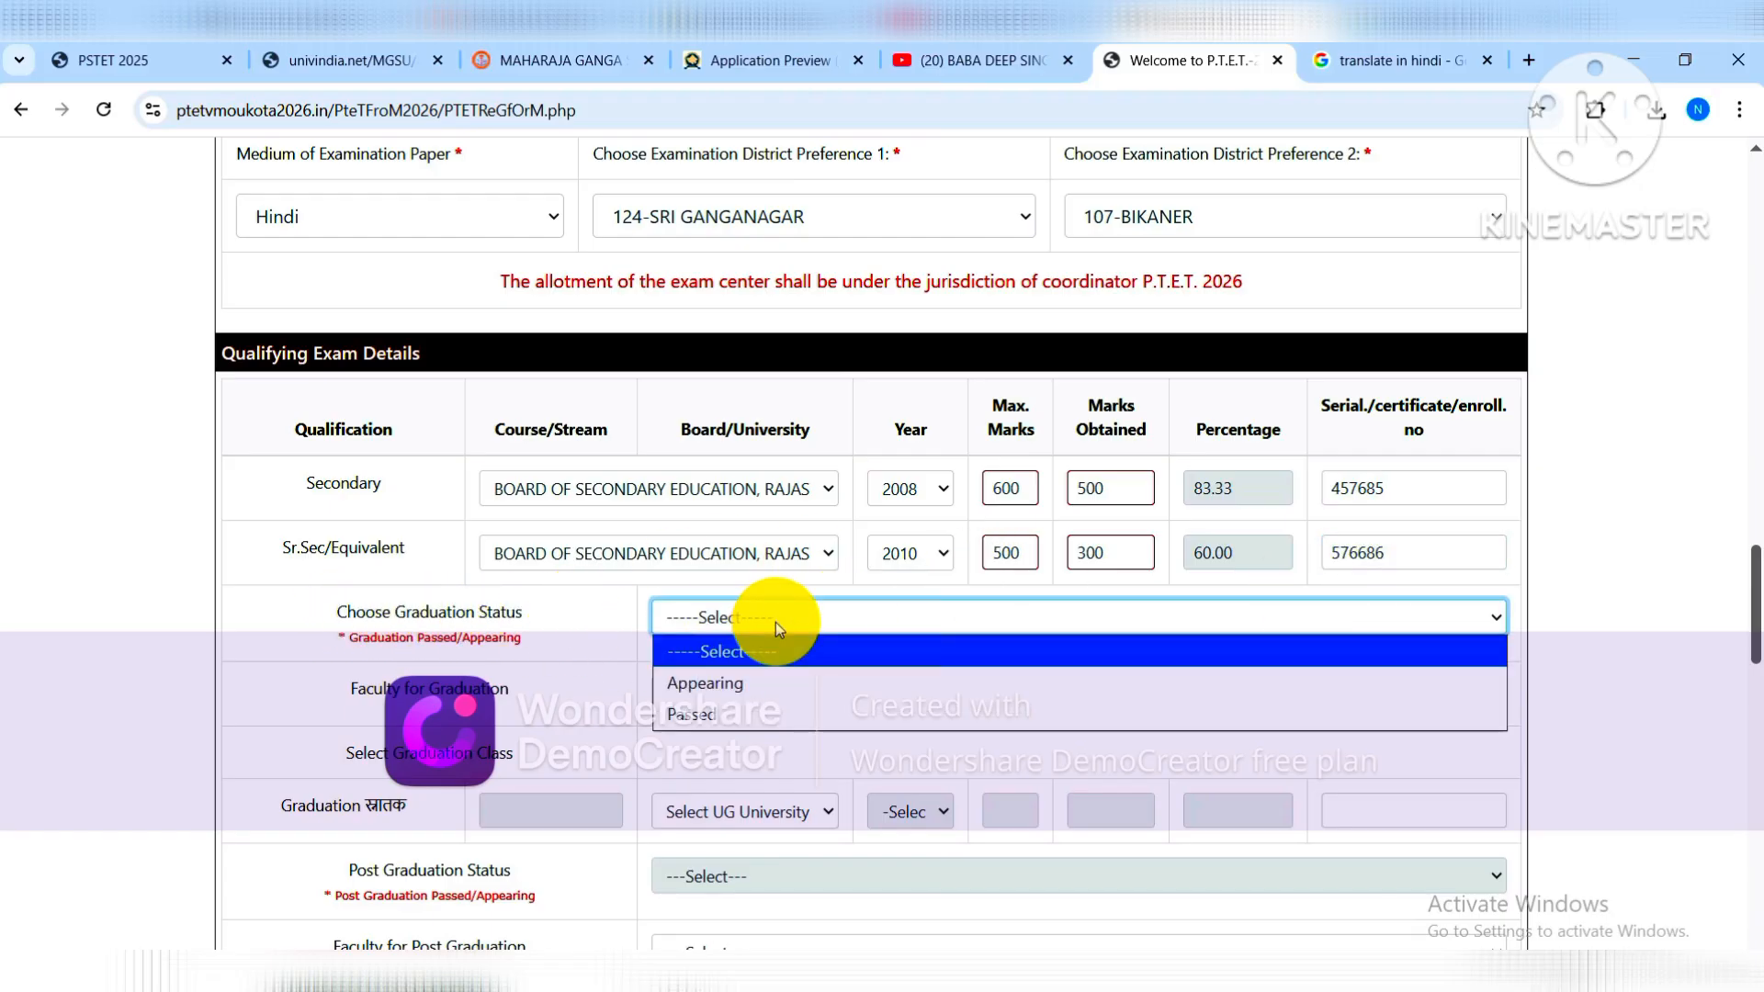
{"action": "left_click", "coordinate": [740, 714]}
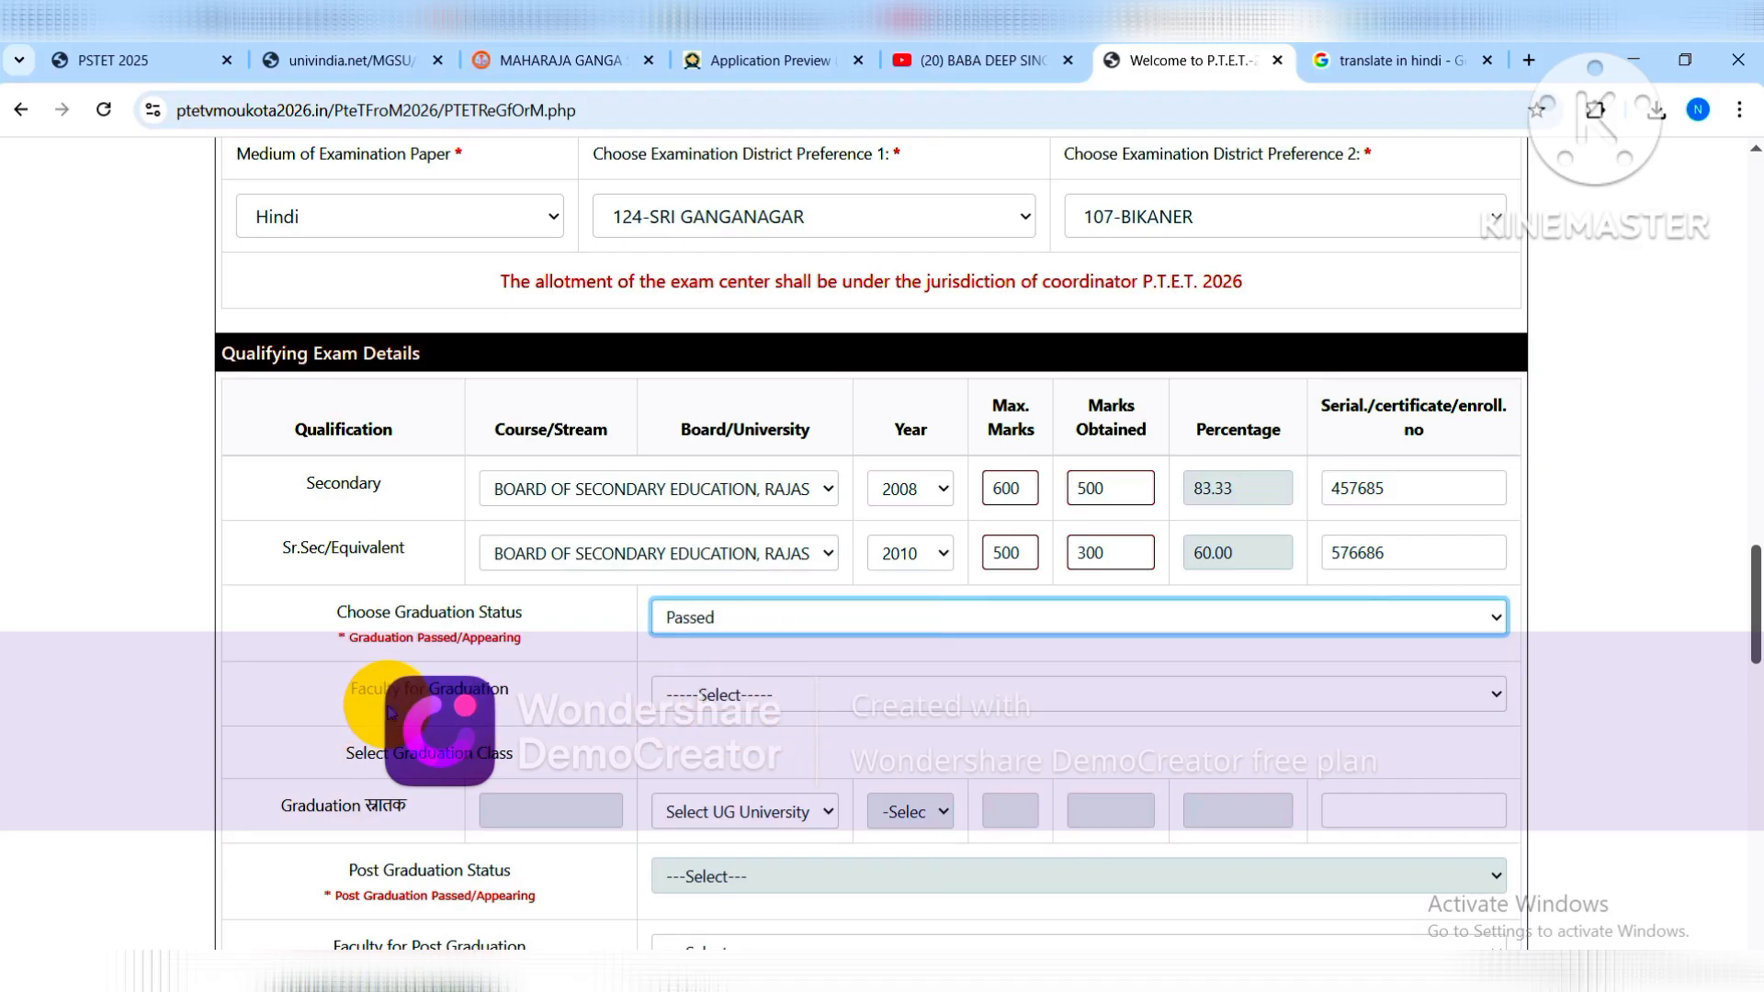
{"action": "left_click", "coordinate": [735, 696]}
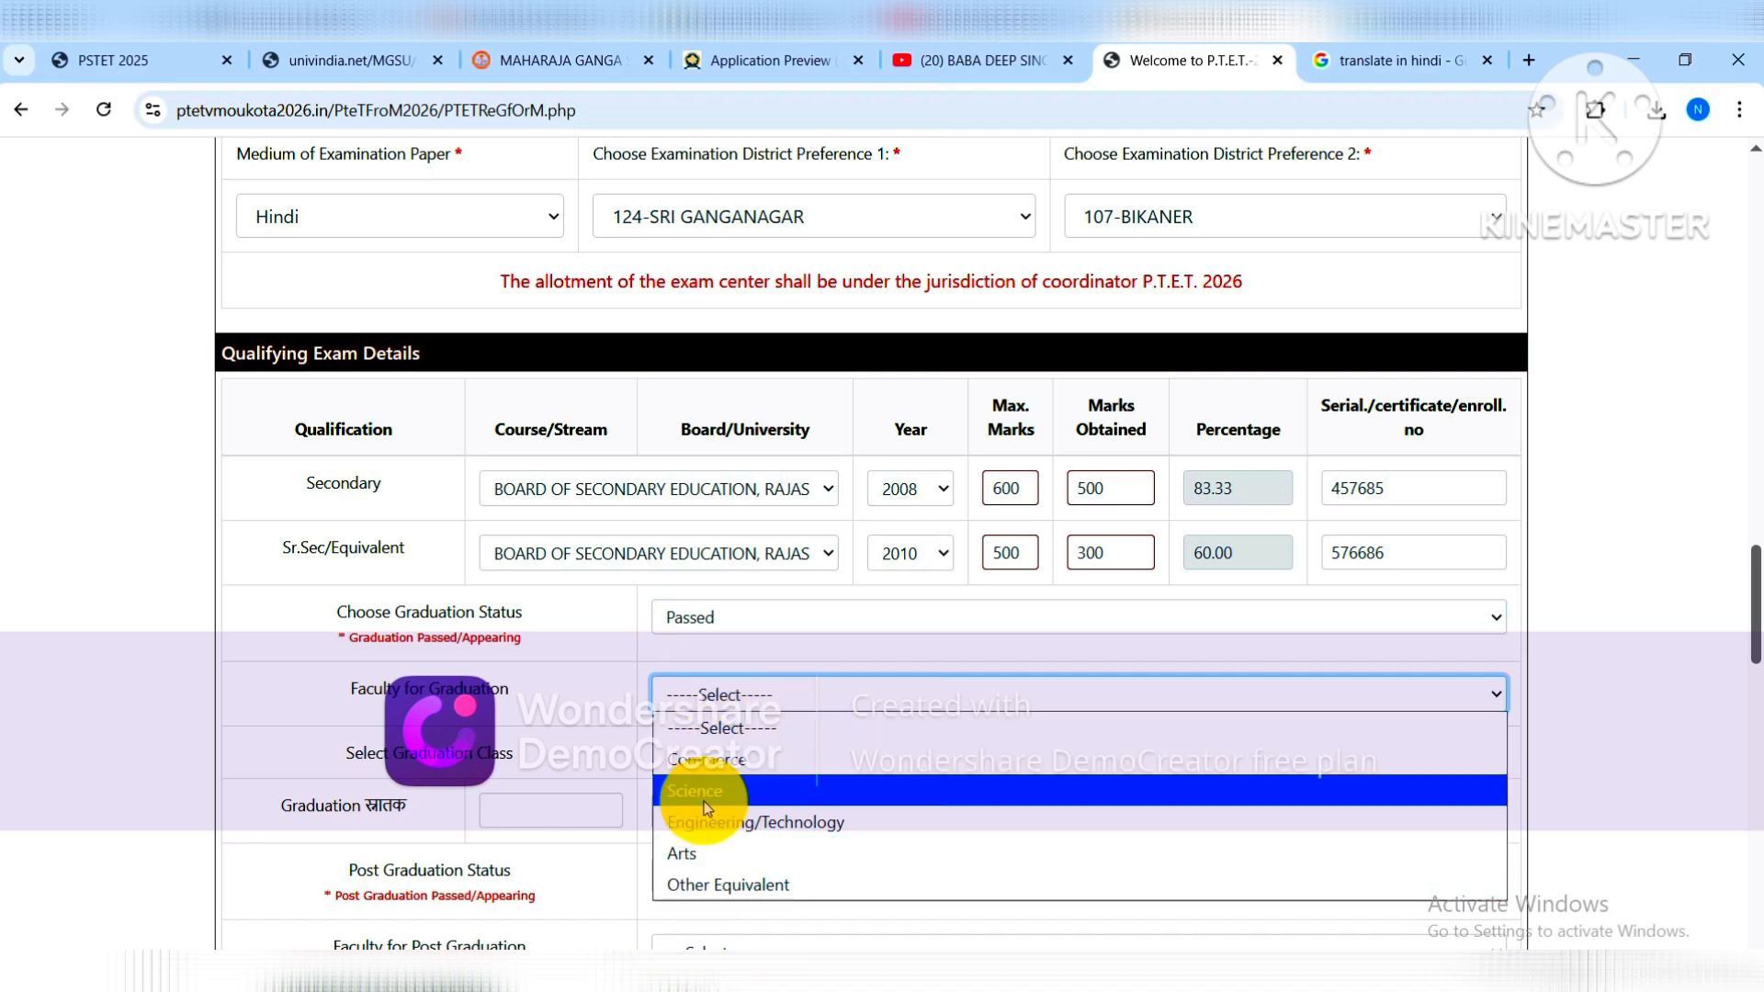
{"action": "left_click", "coordinate": [726, 788]}
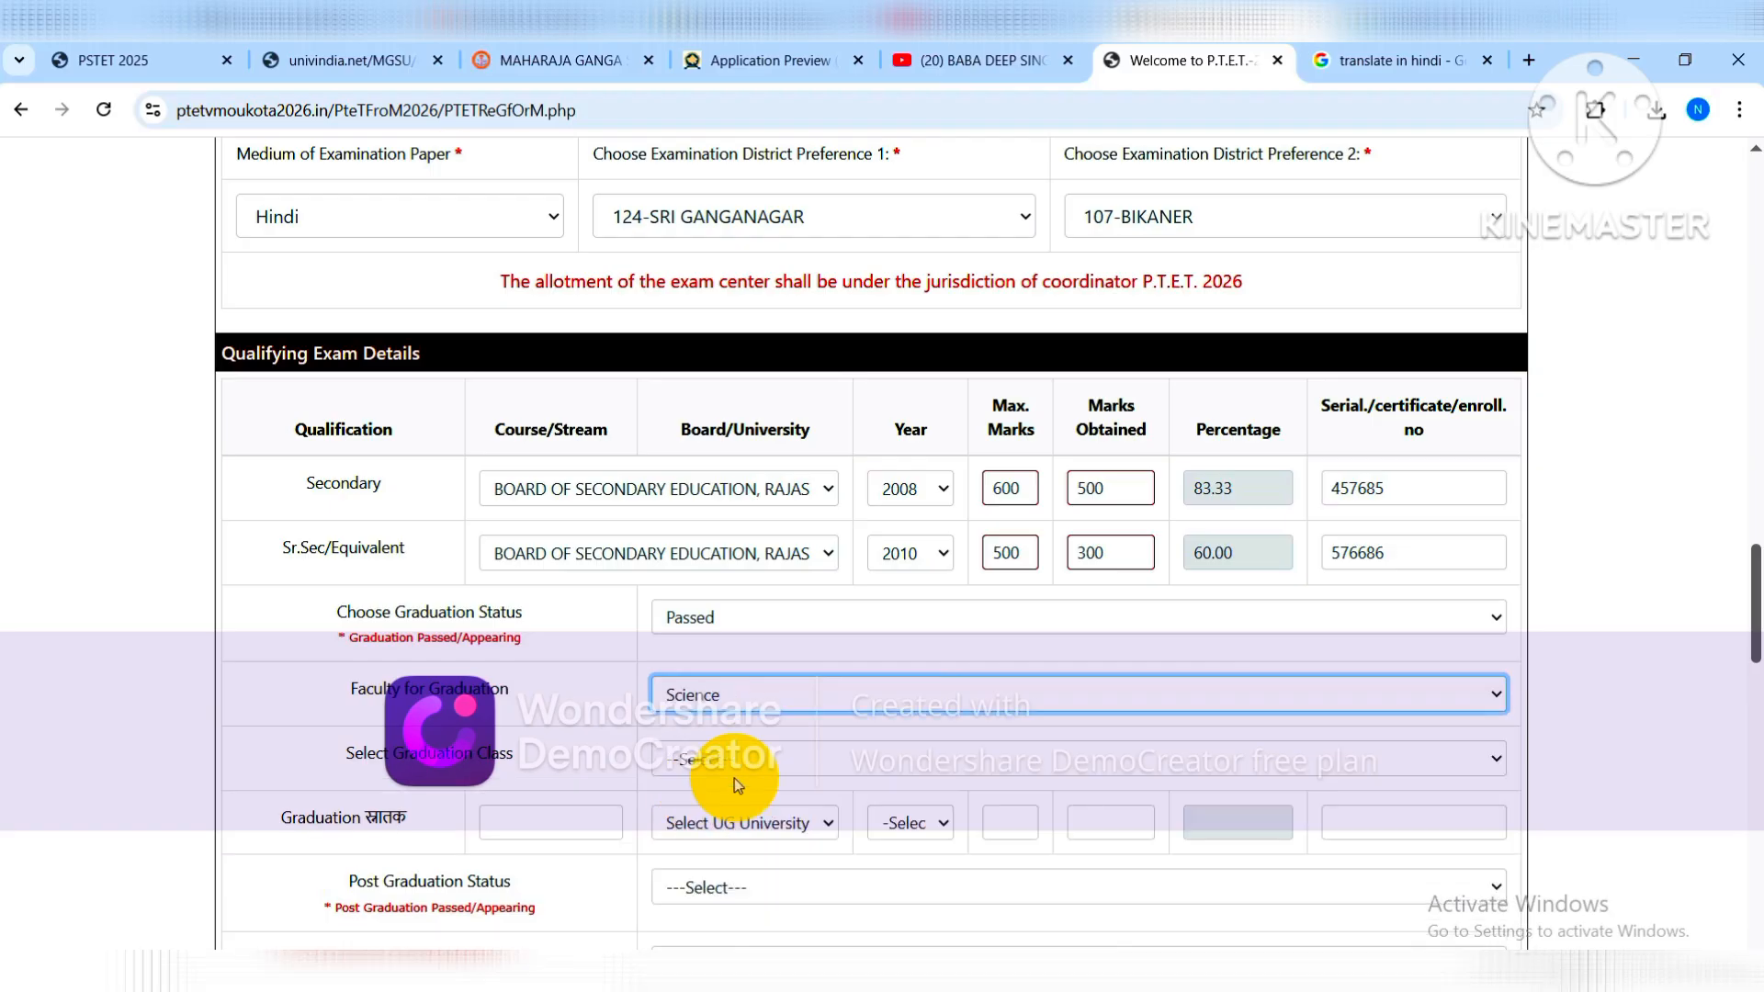
{"action": "scroll", "coordinate": [731, 771], "scroll_direction": "down", "scroll_amount": 1}
{"action": "left_click", "coordinate": [769, 632]}
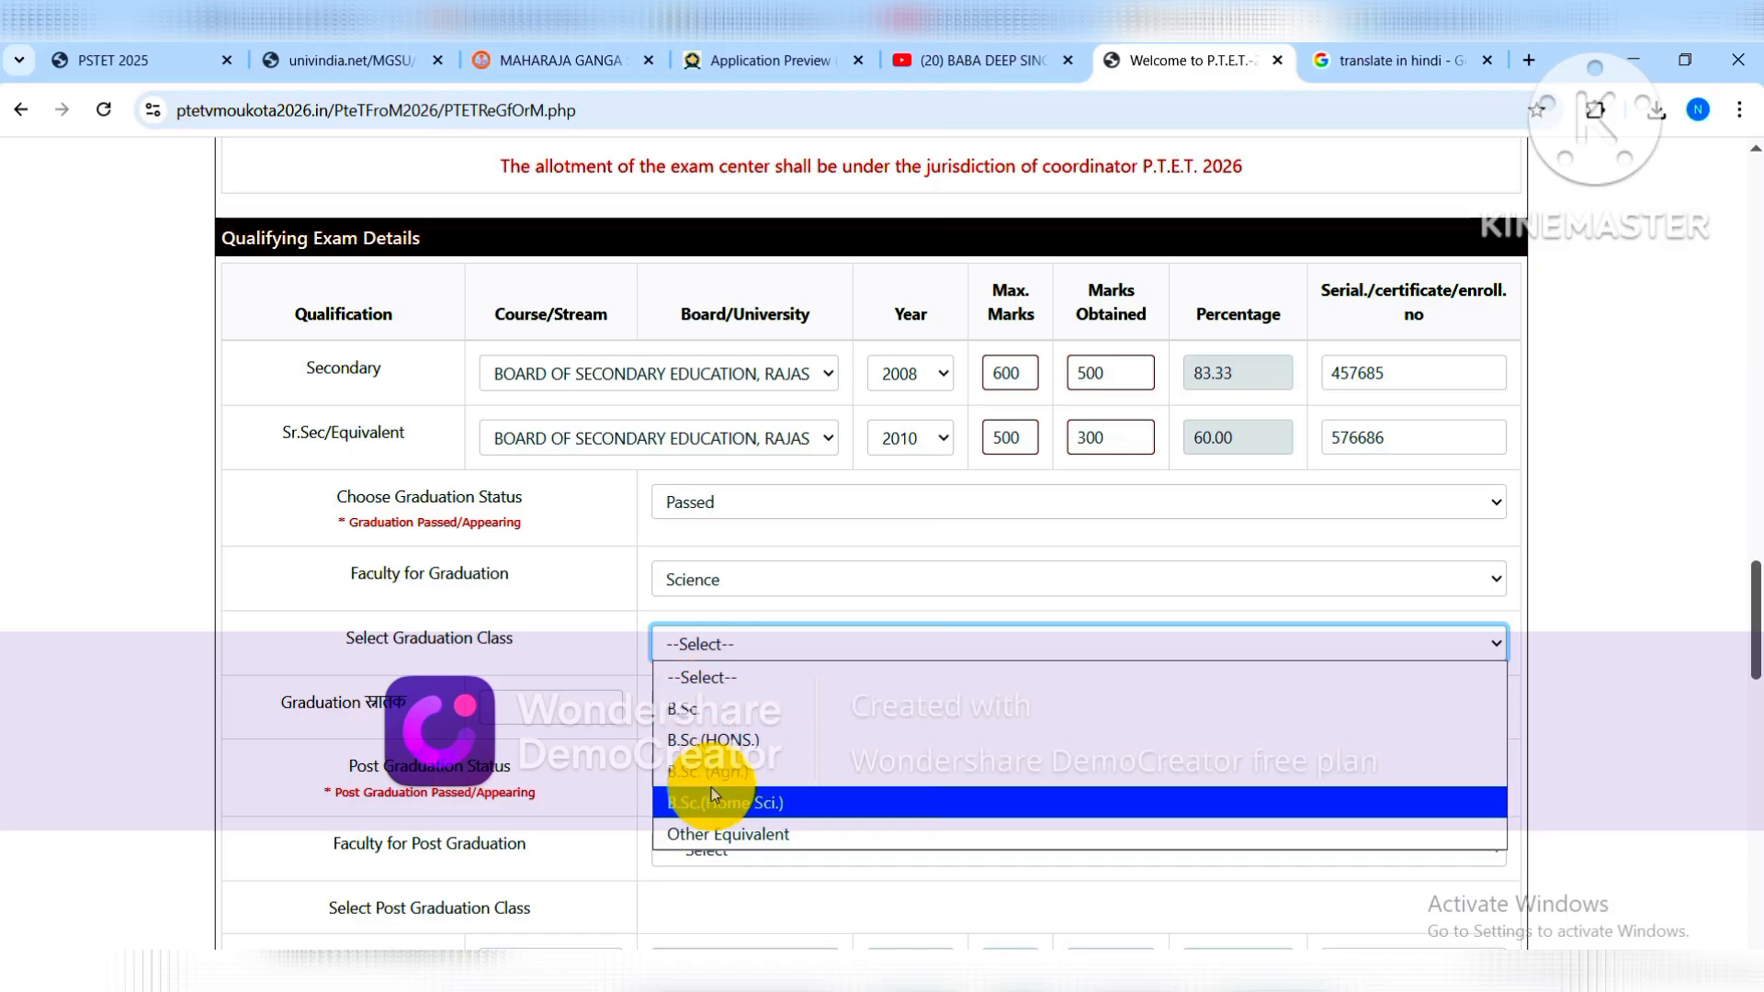
{"action": "left_click", "coordinate": [693, 710]}
Examine the Graduation row's course, UG university options, year, marks and certificate number fields.
{"action": "scroll", "coordinate": [808, 665], "scroll_direction": "down", "scroll_amount": 1}
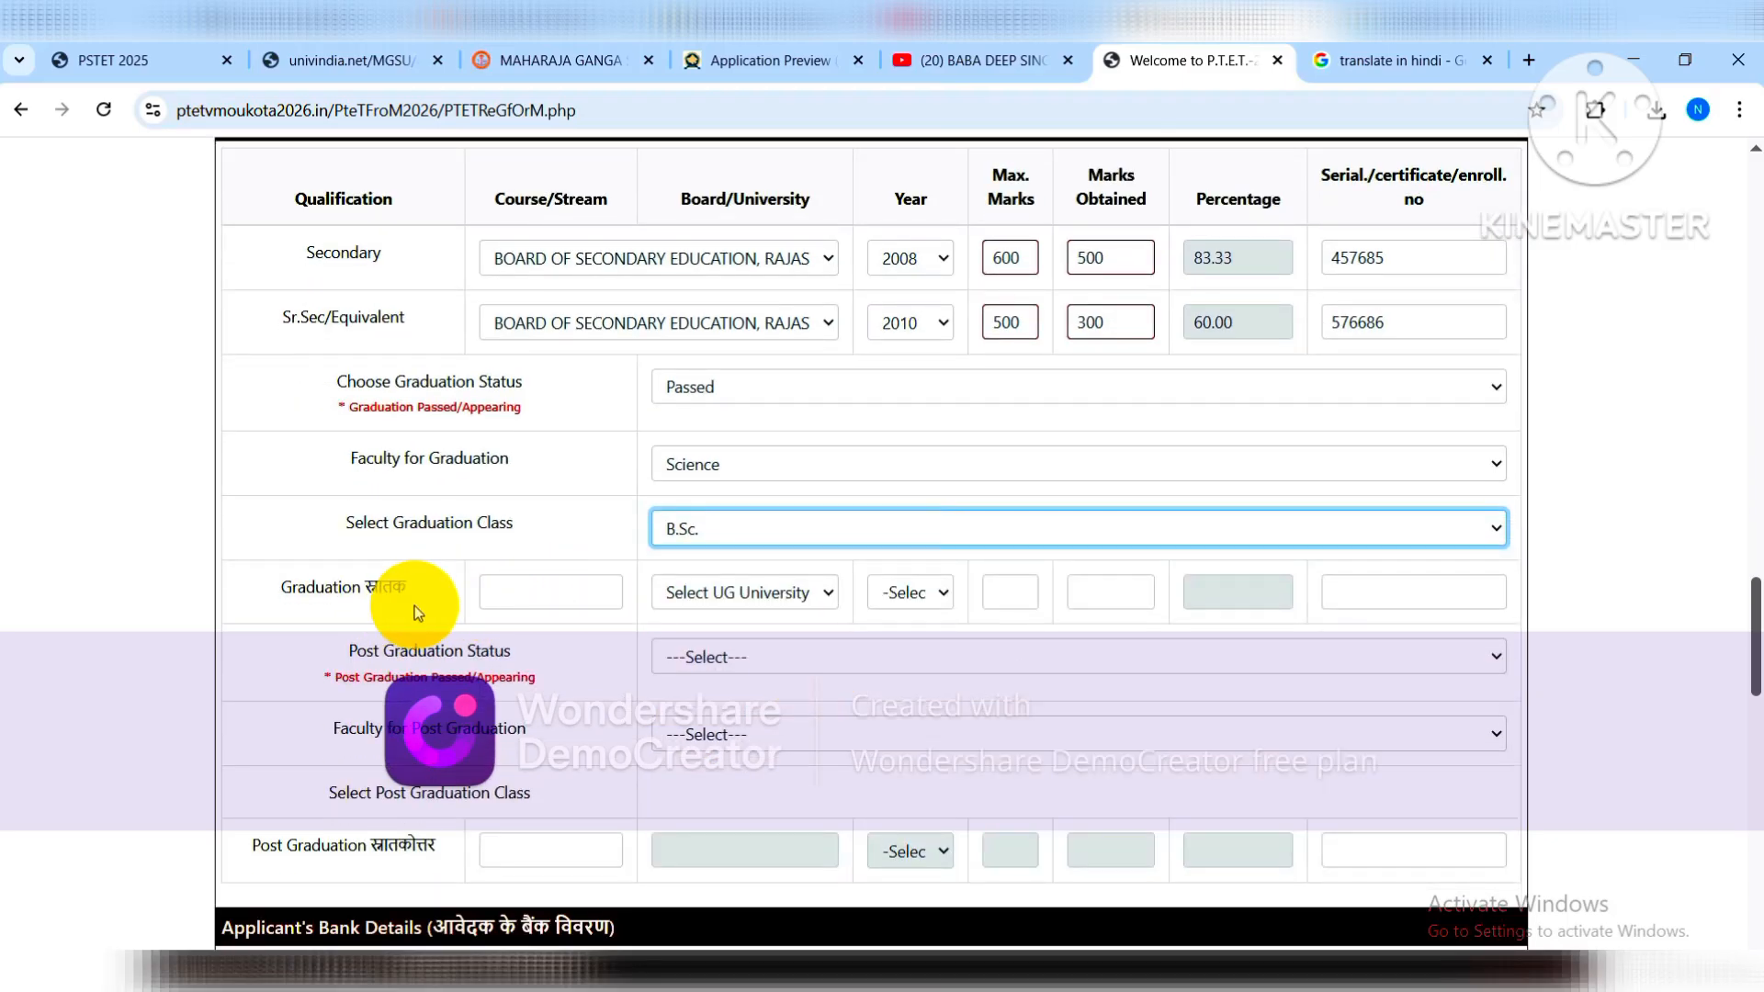
{"action": "left_click", "coordinate": [547, 591]}
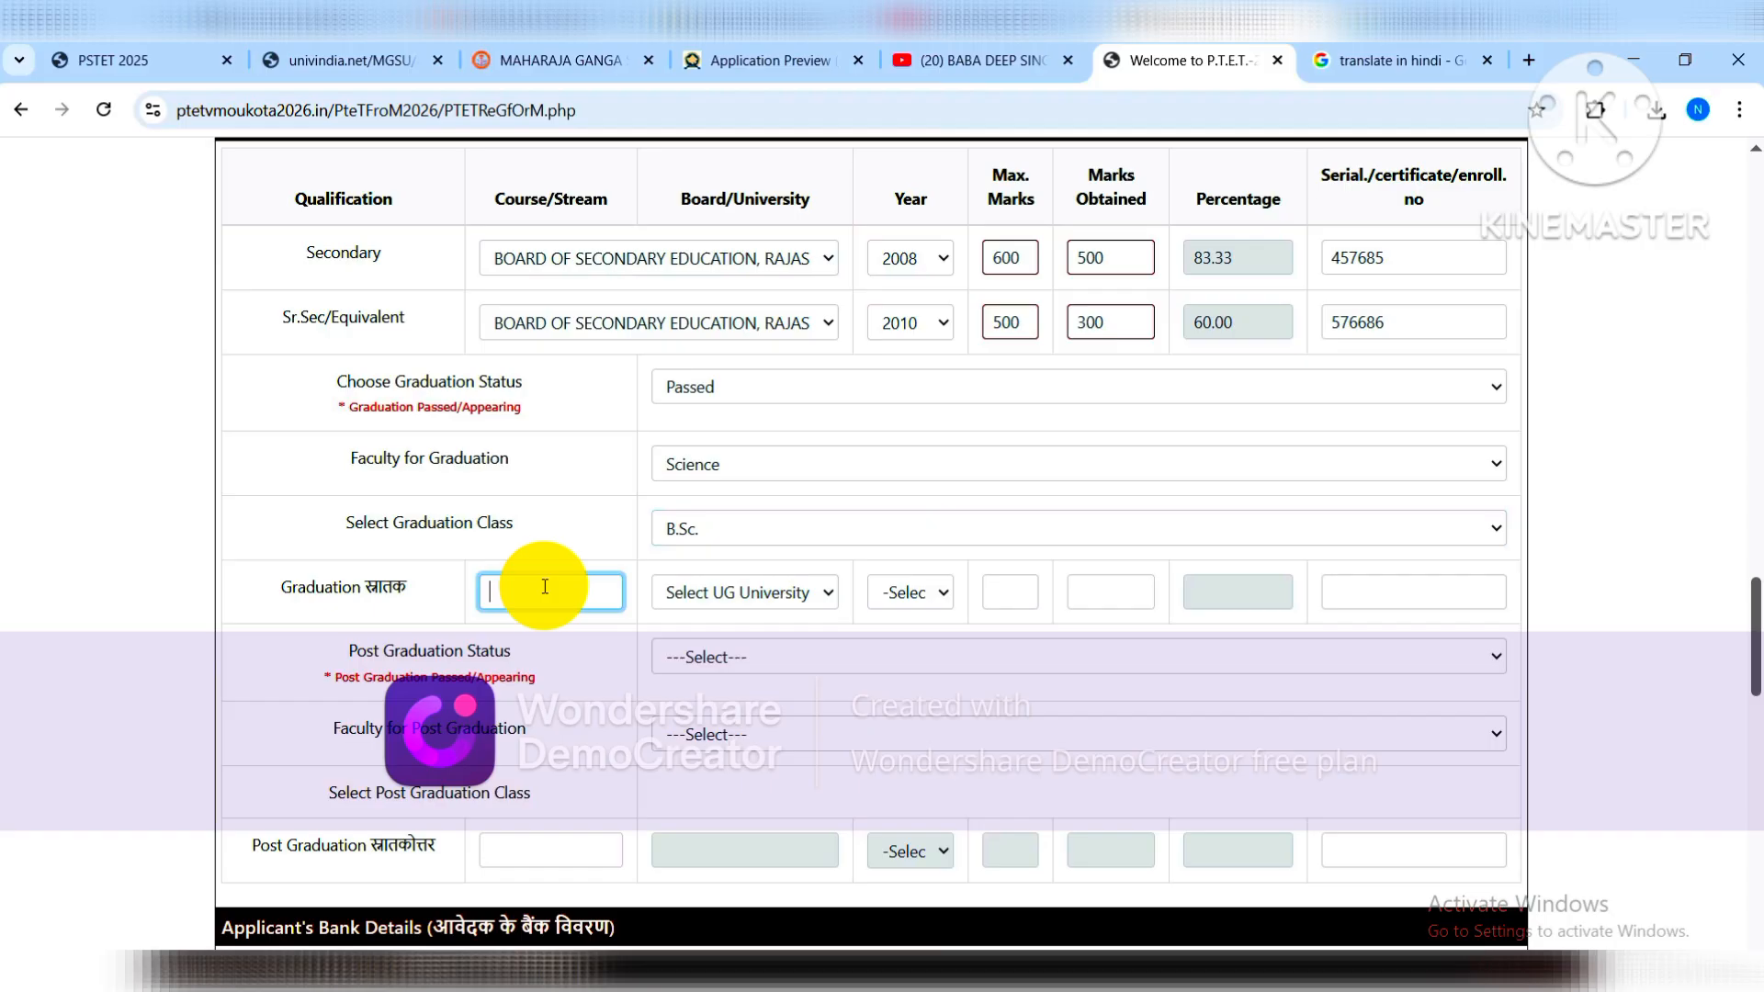
{"action": "left_click", "coordinate": [823, 594]}
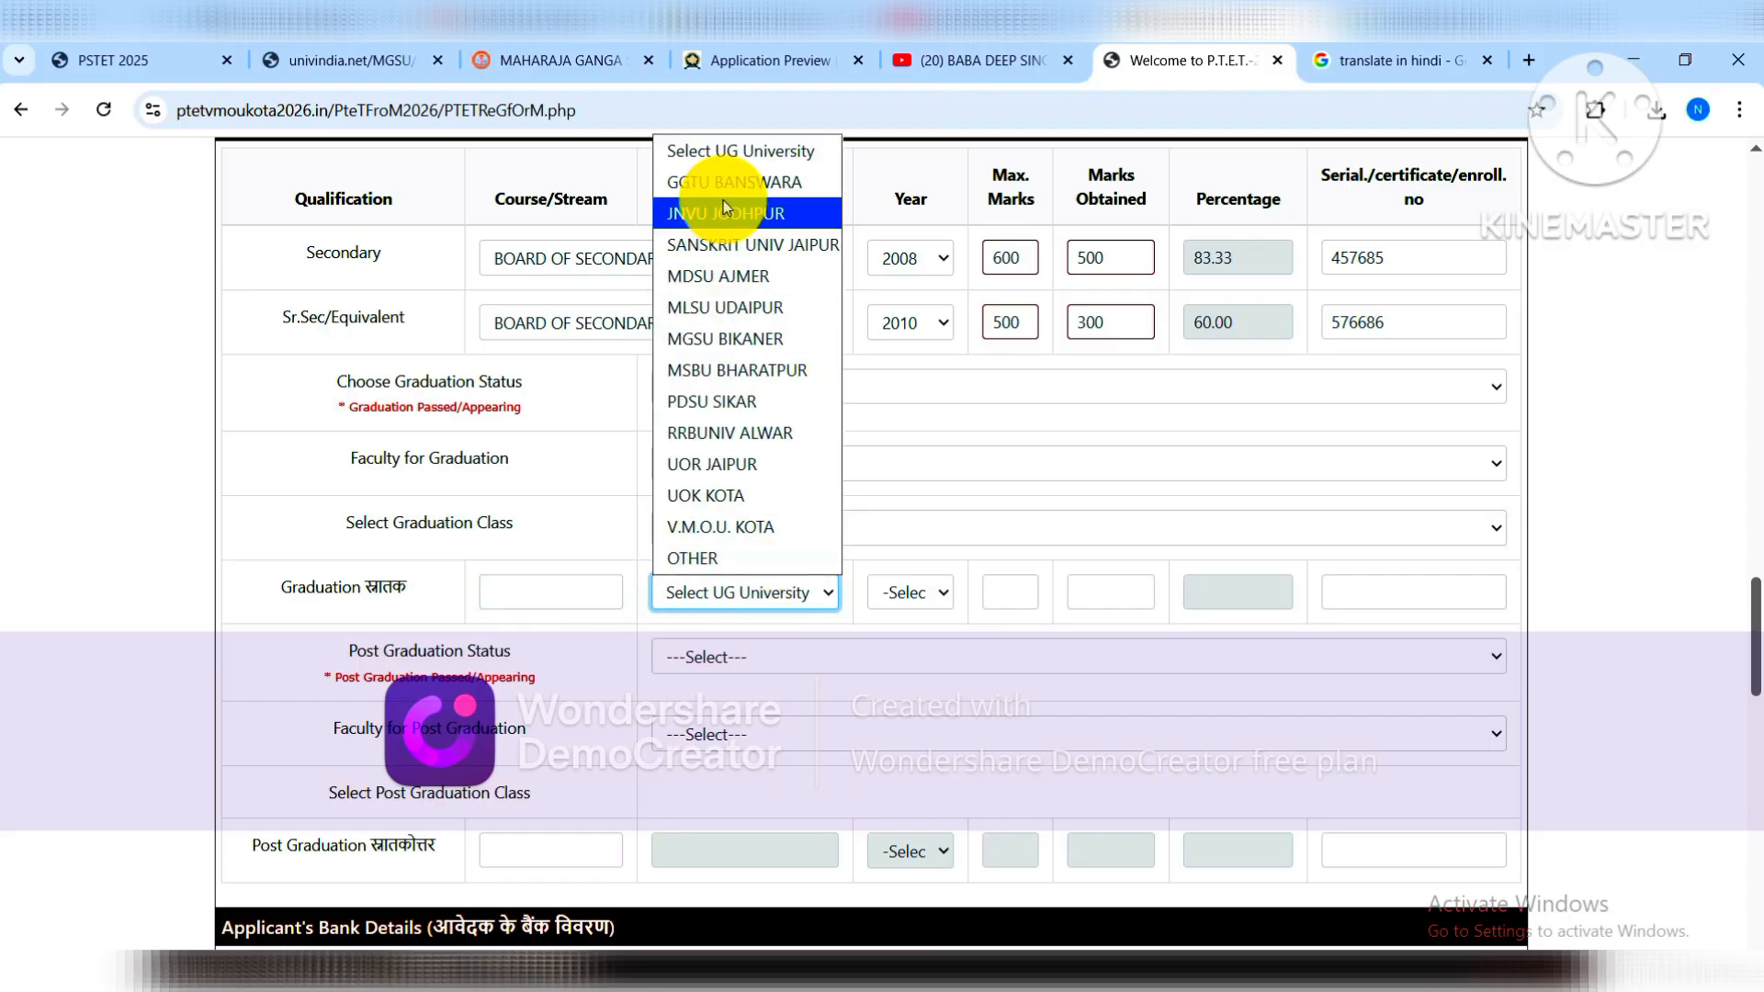
{"action": "left_click", "coordinate": [724, 156]}
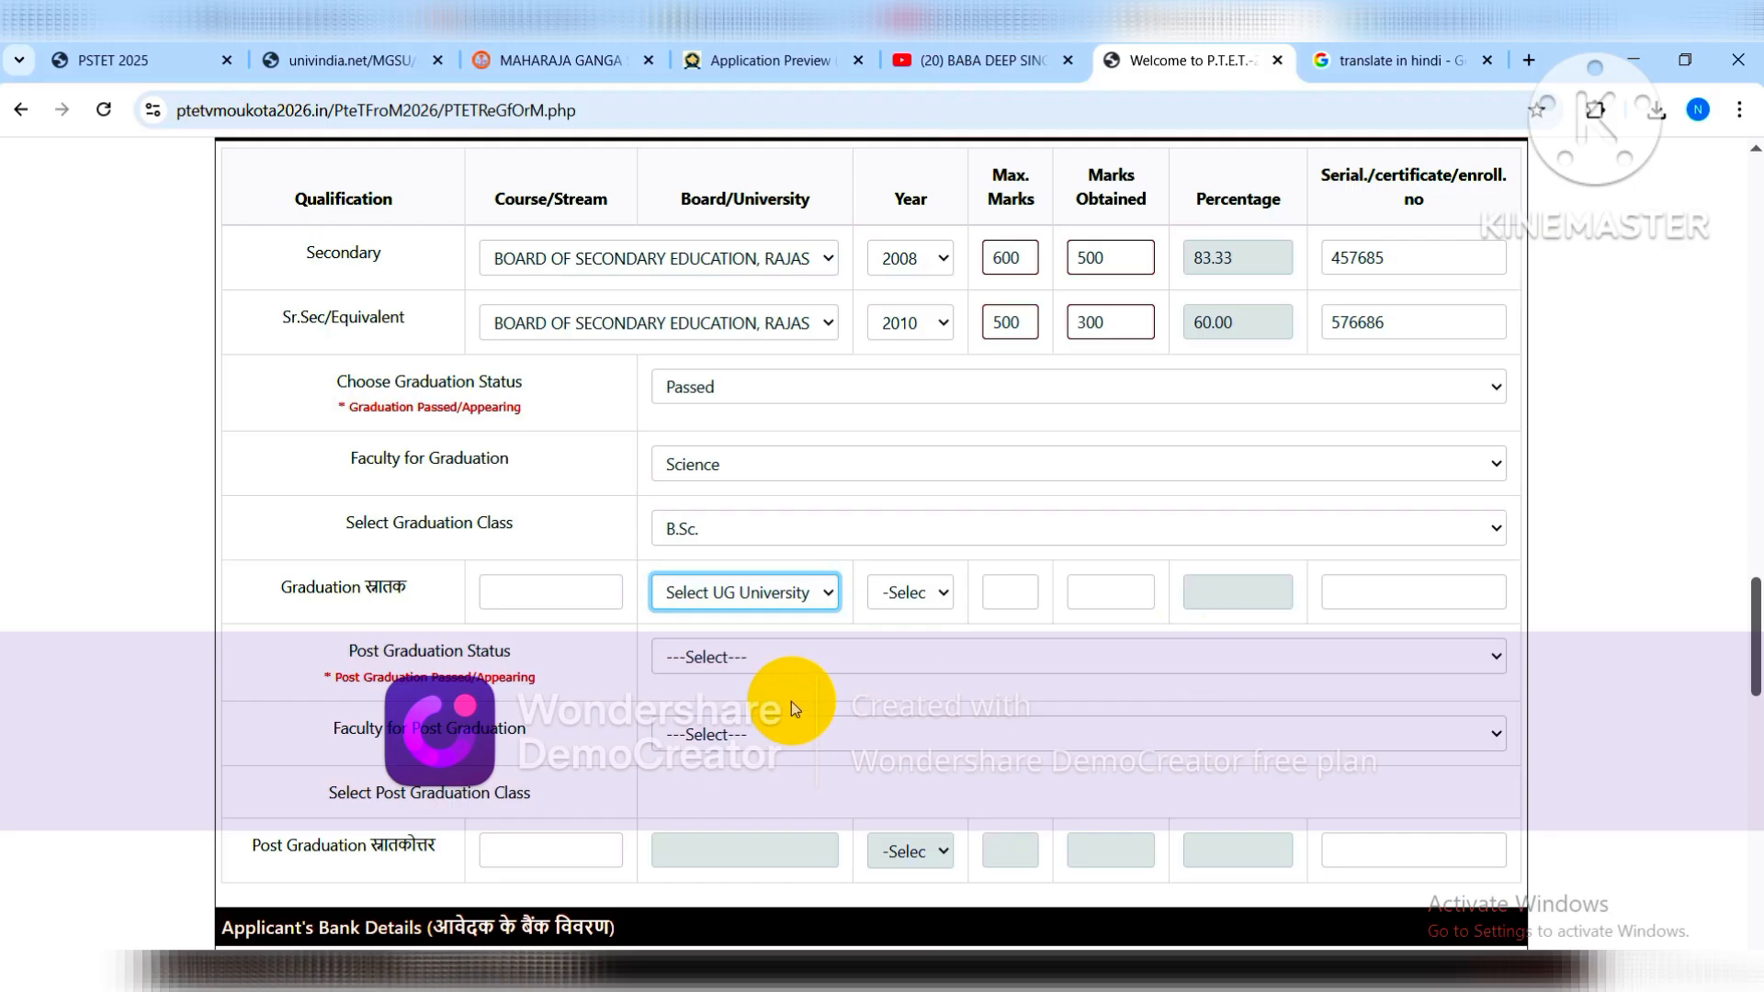
{"action": "left_click", "coordinate": [704, 599]}
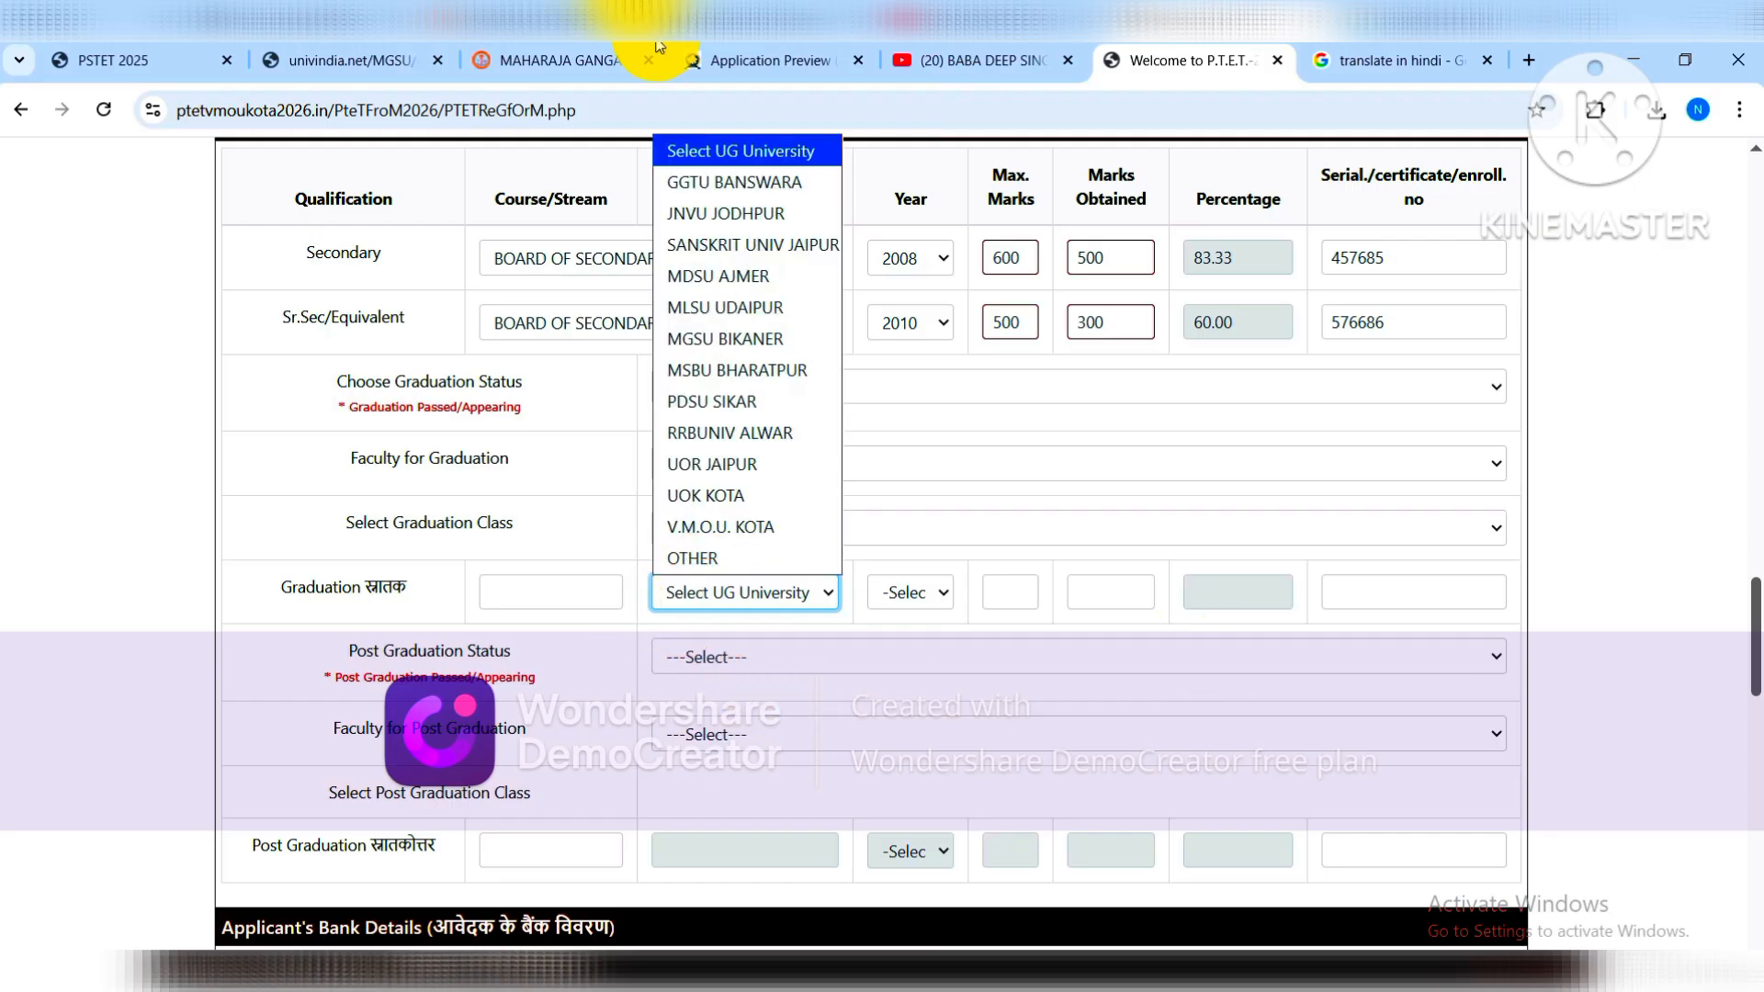
{"action": "left_click", "coordinate": [576, 594]}
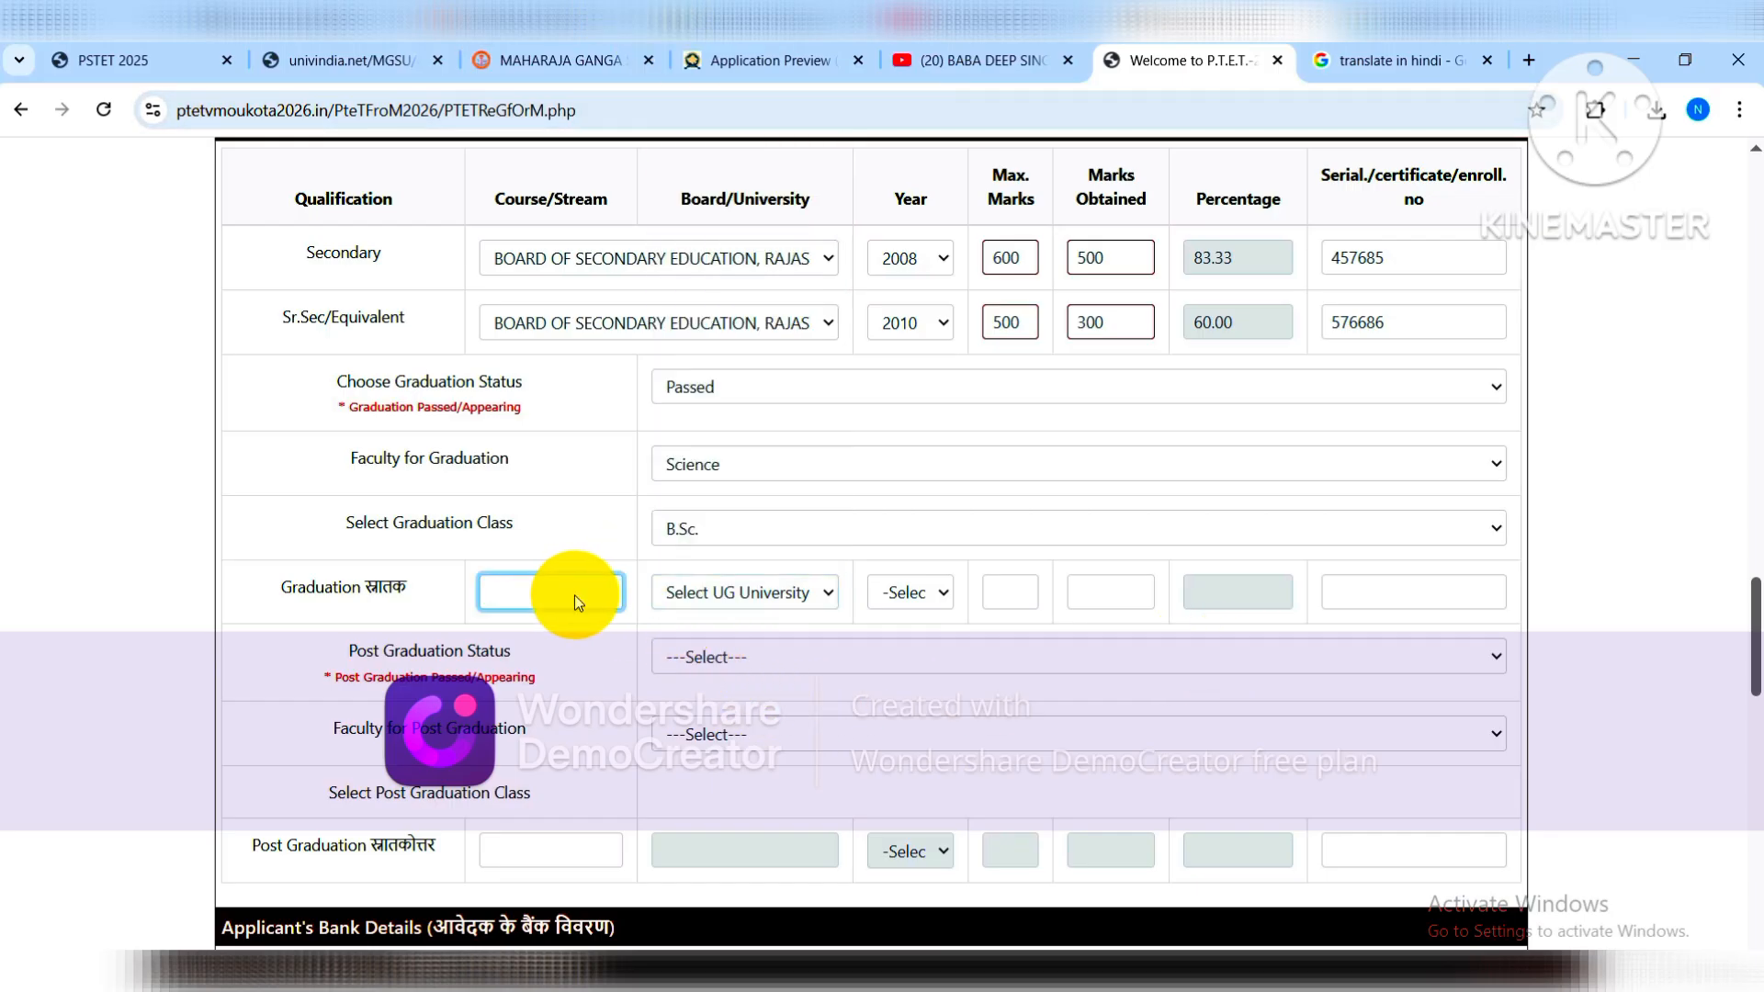
{"action": "left_click", "coordinate": [755, 594]}
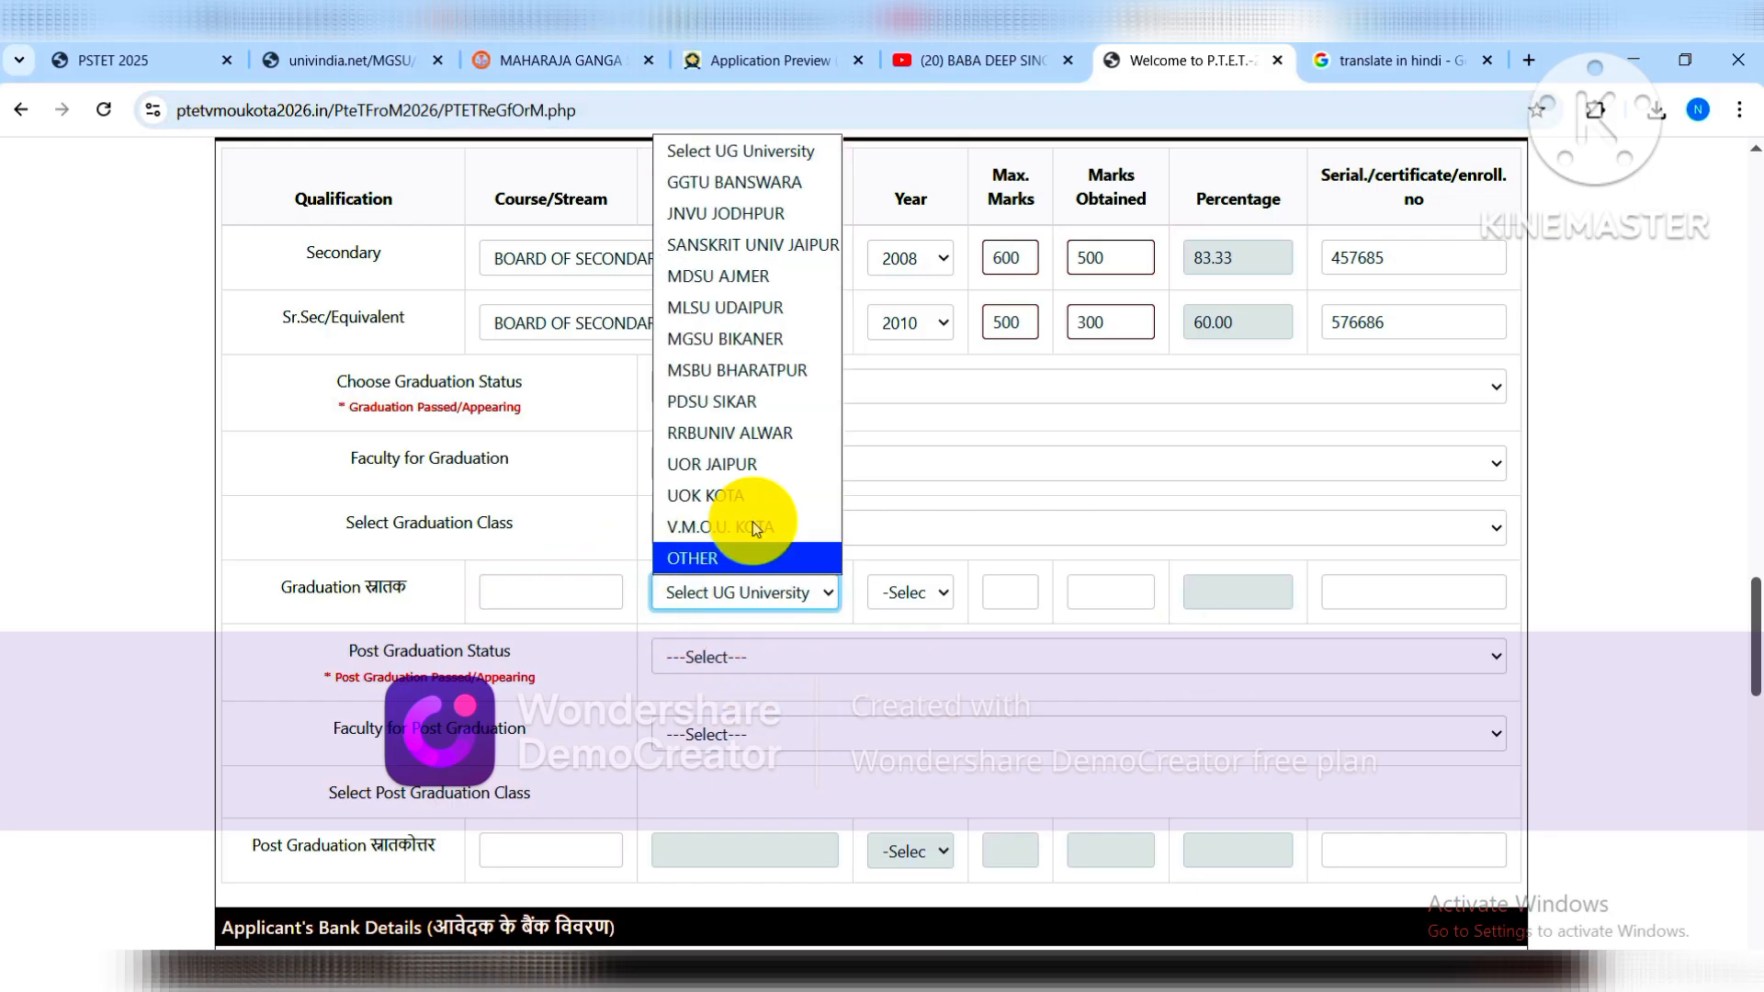
{"action": "left_click", "coordinate": [894, 603]}
{"action": "left_click", "coordinate": [1010, 595]}
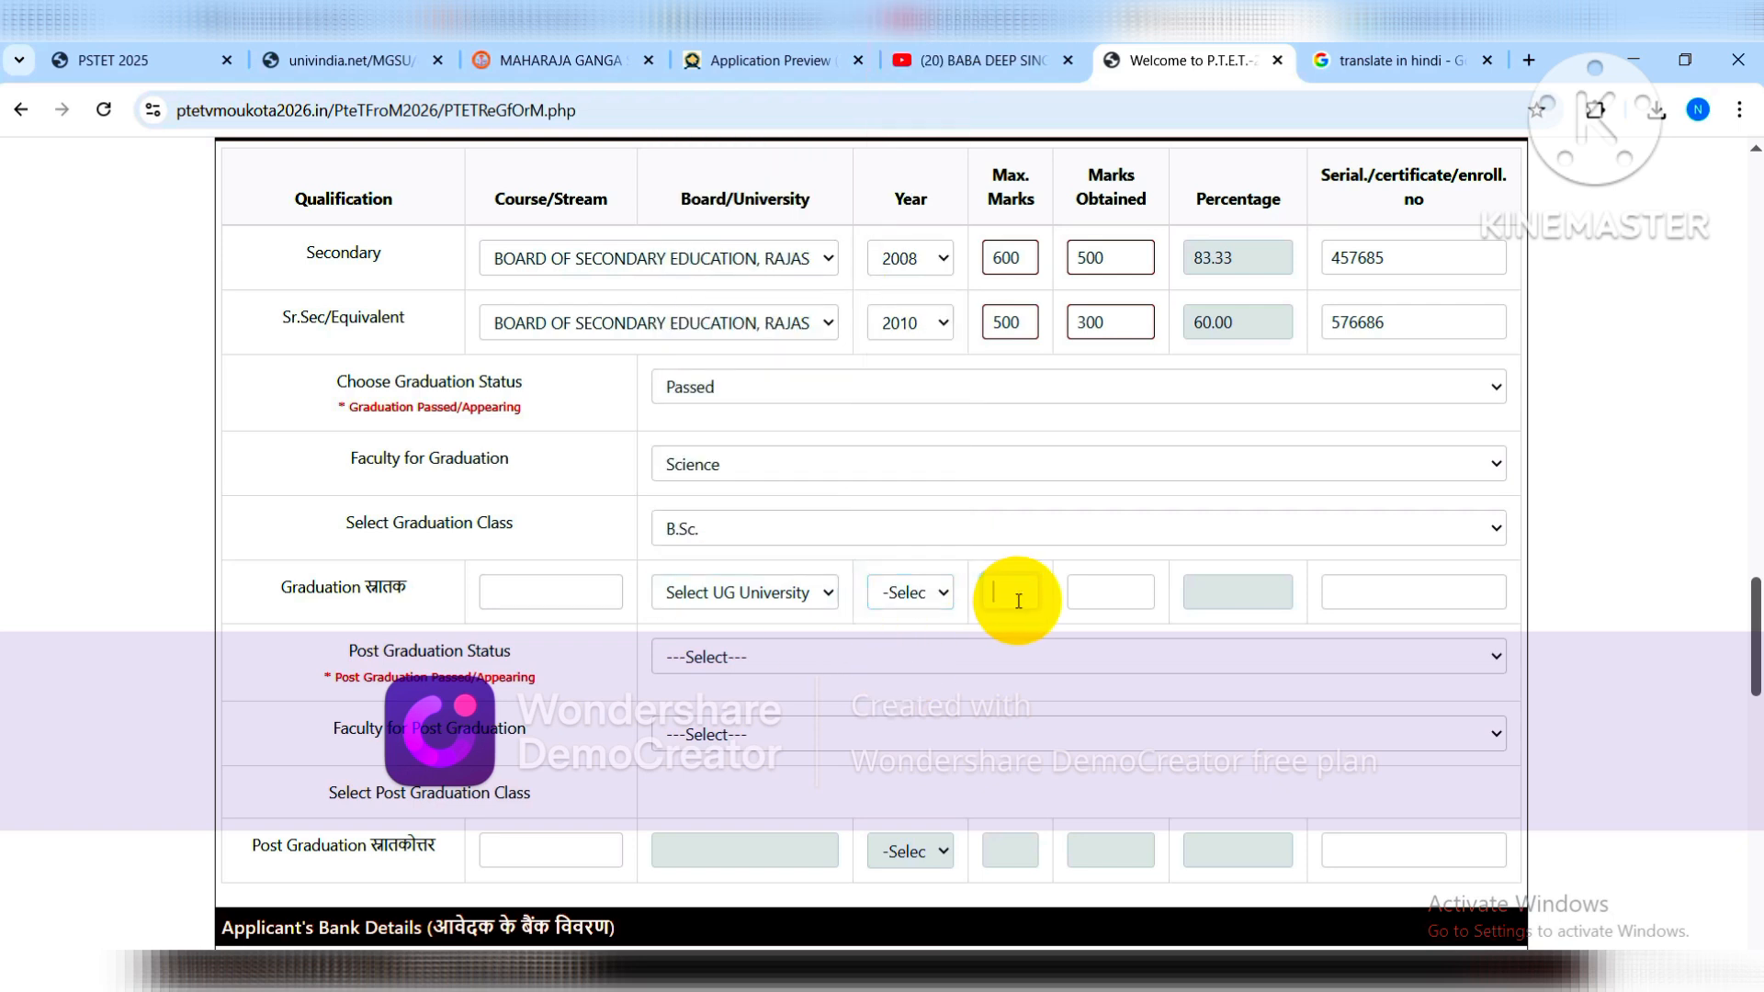
{"action": "left_click", "coordinate": [1099, 603]}
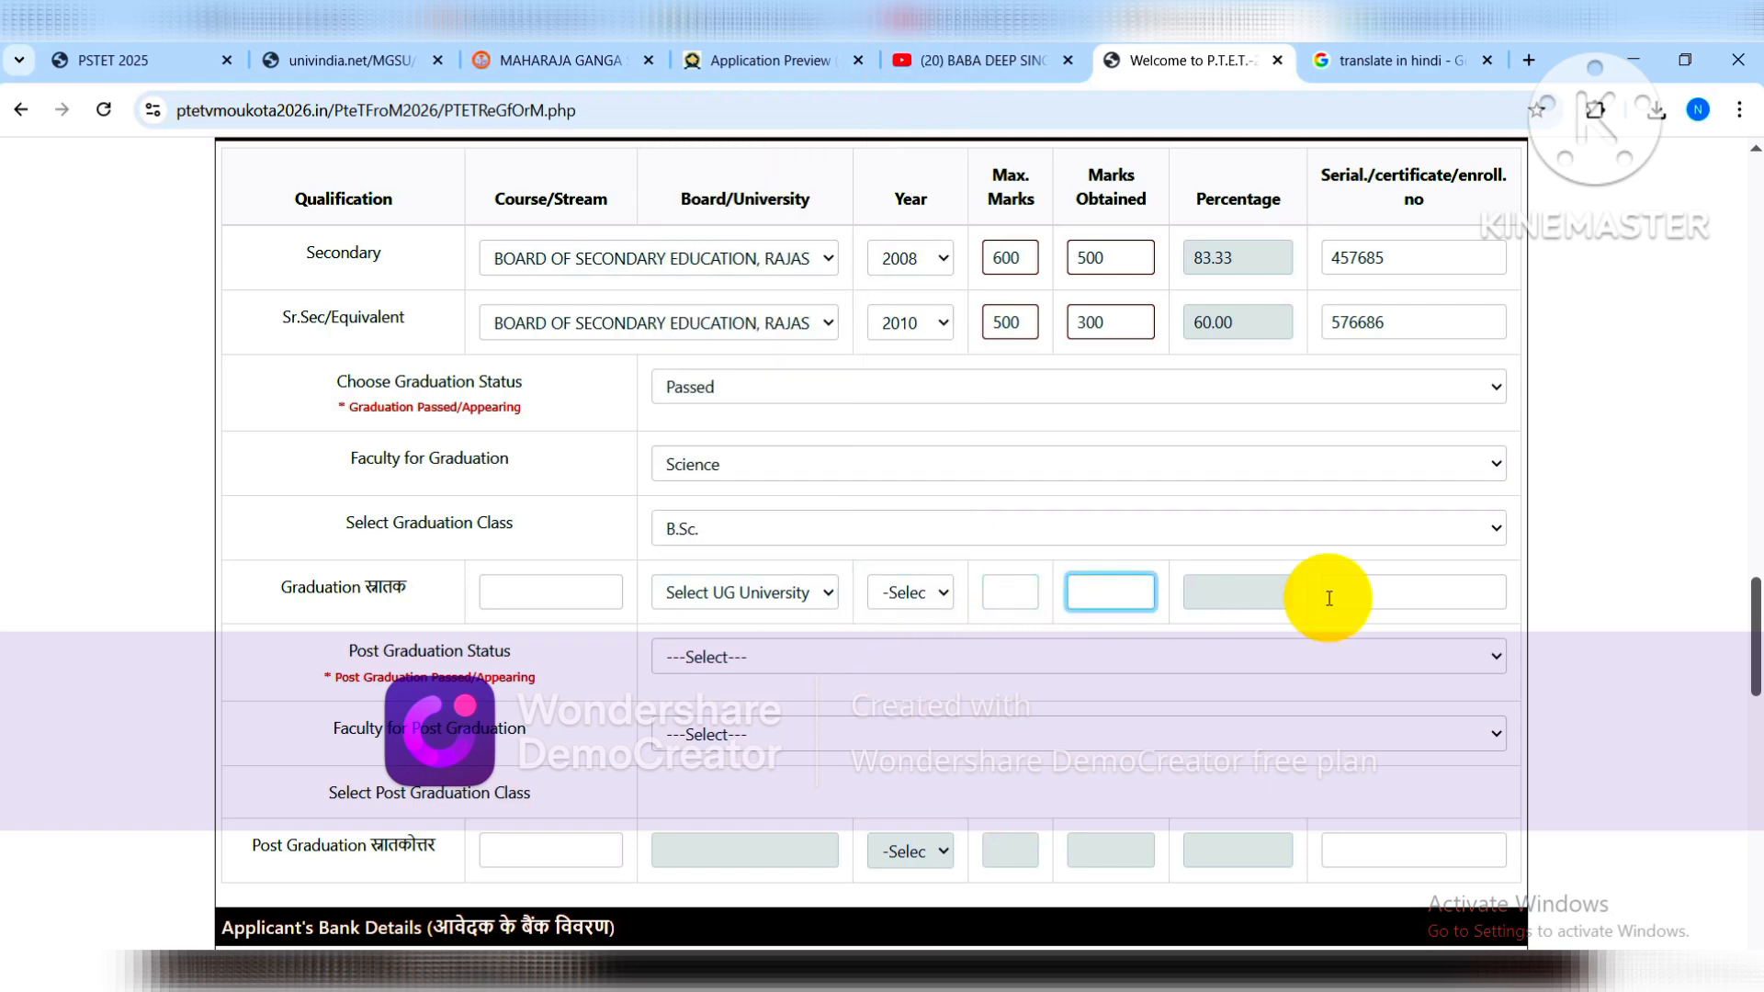
{"action": "left_click", "coordinate": [1077, 258]}
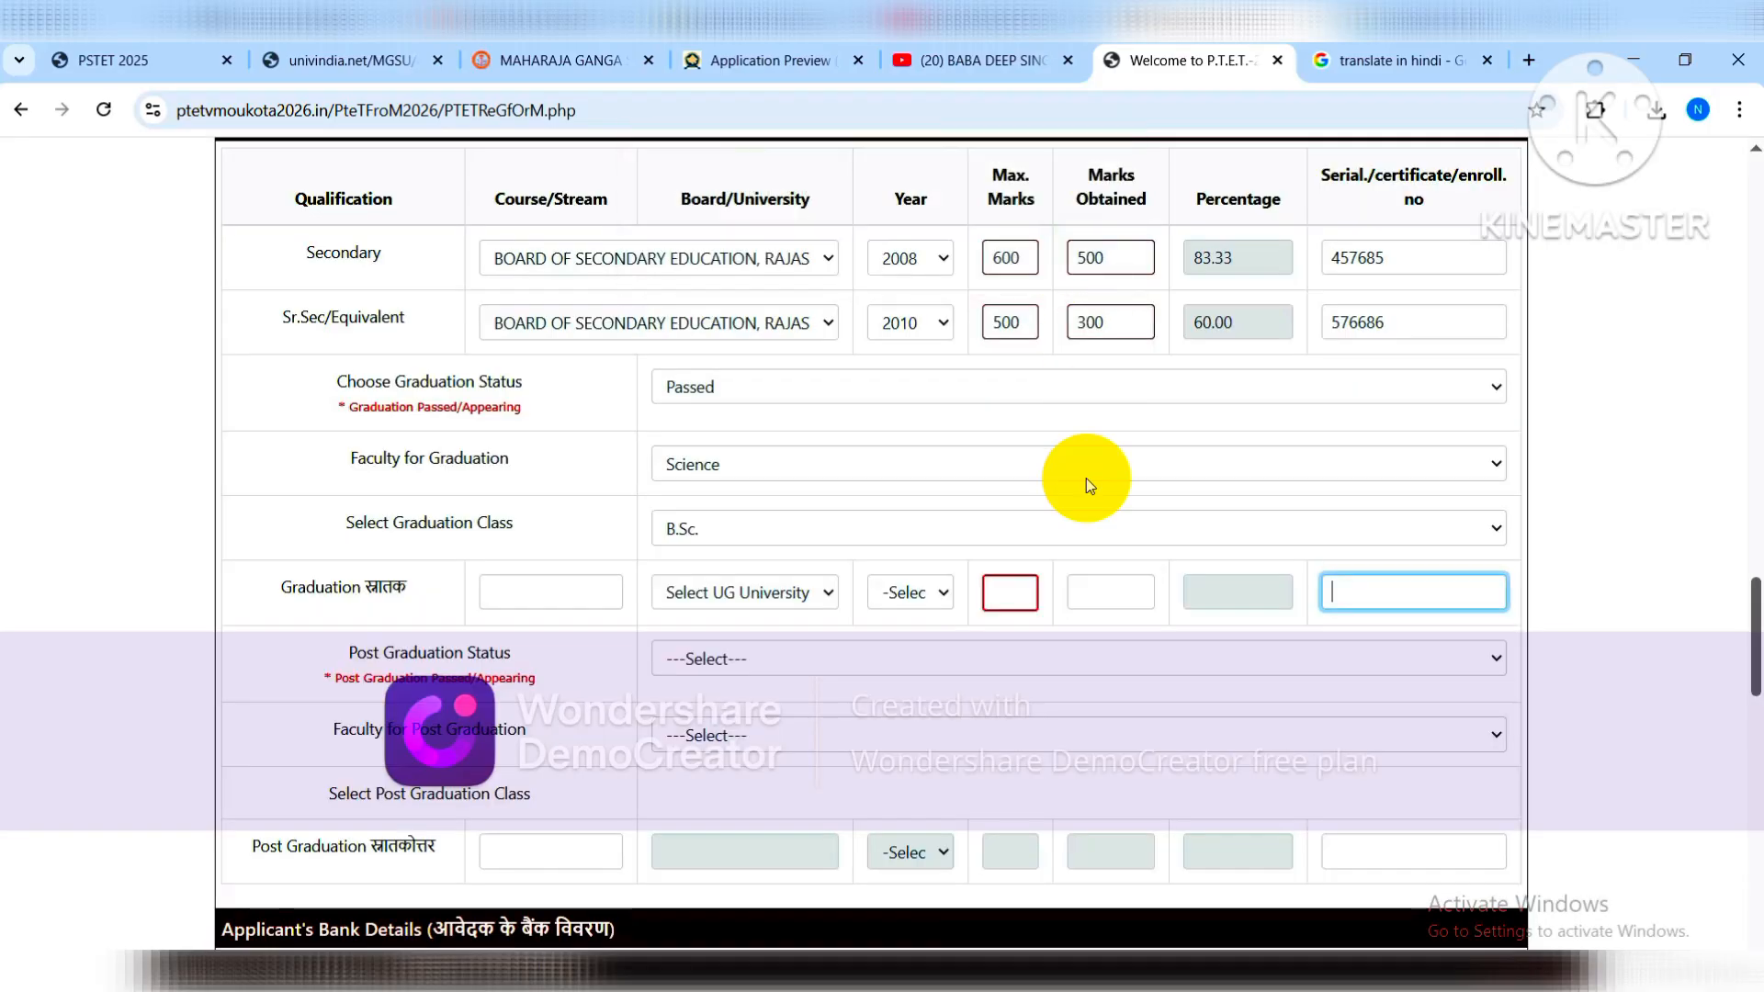
Set the post-graduation status to Not Applicable.
{"action": "left_click", "coordinate": [781, 657]}
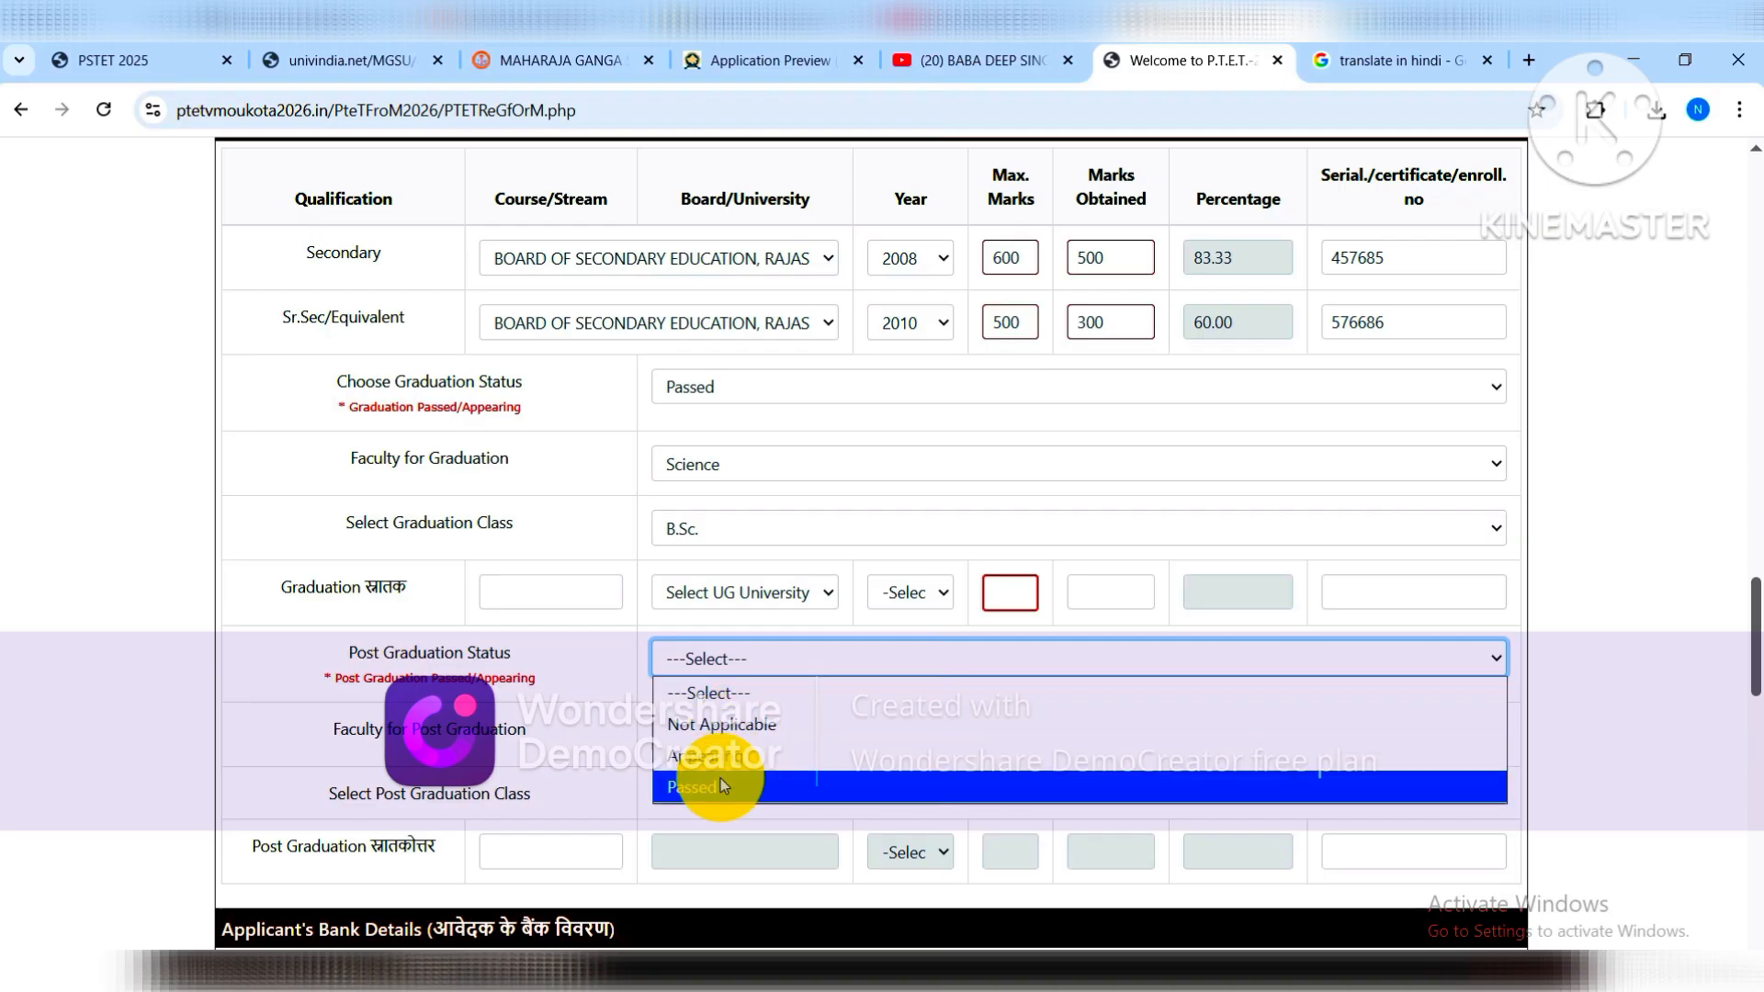
{"action": "left_click", "coordinate": [718, 724]}
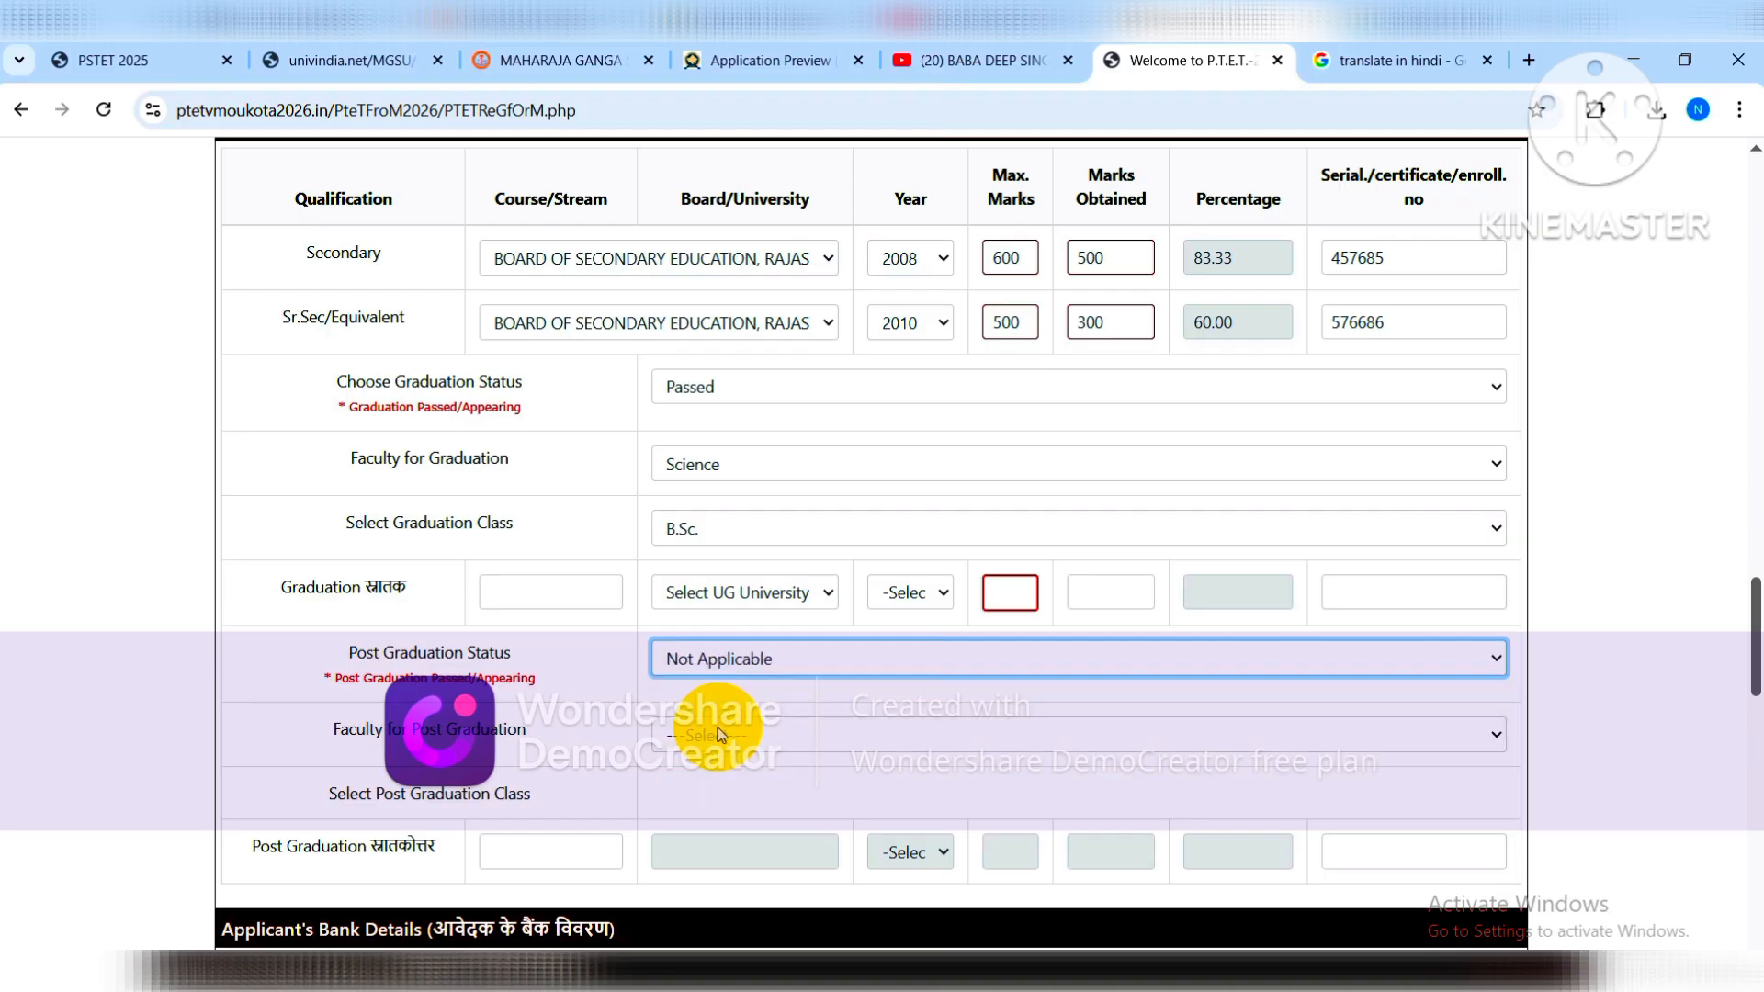
Examine the bank details section: account type, holder name, IFSC code, account number fields and the passbook or cheque upload requirements.
{"action": "scroll", "coordinate": [774, 657], "scroll_direction": "down", "scroll_amount": 3}
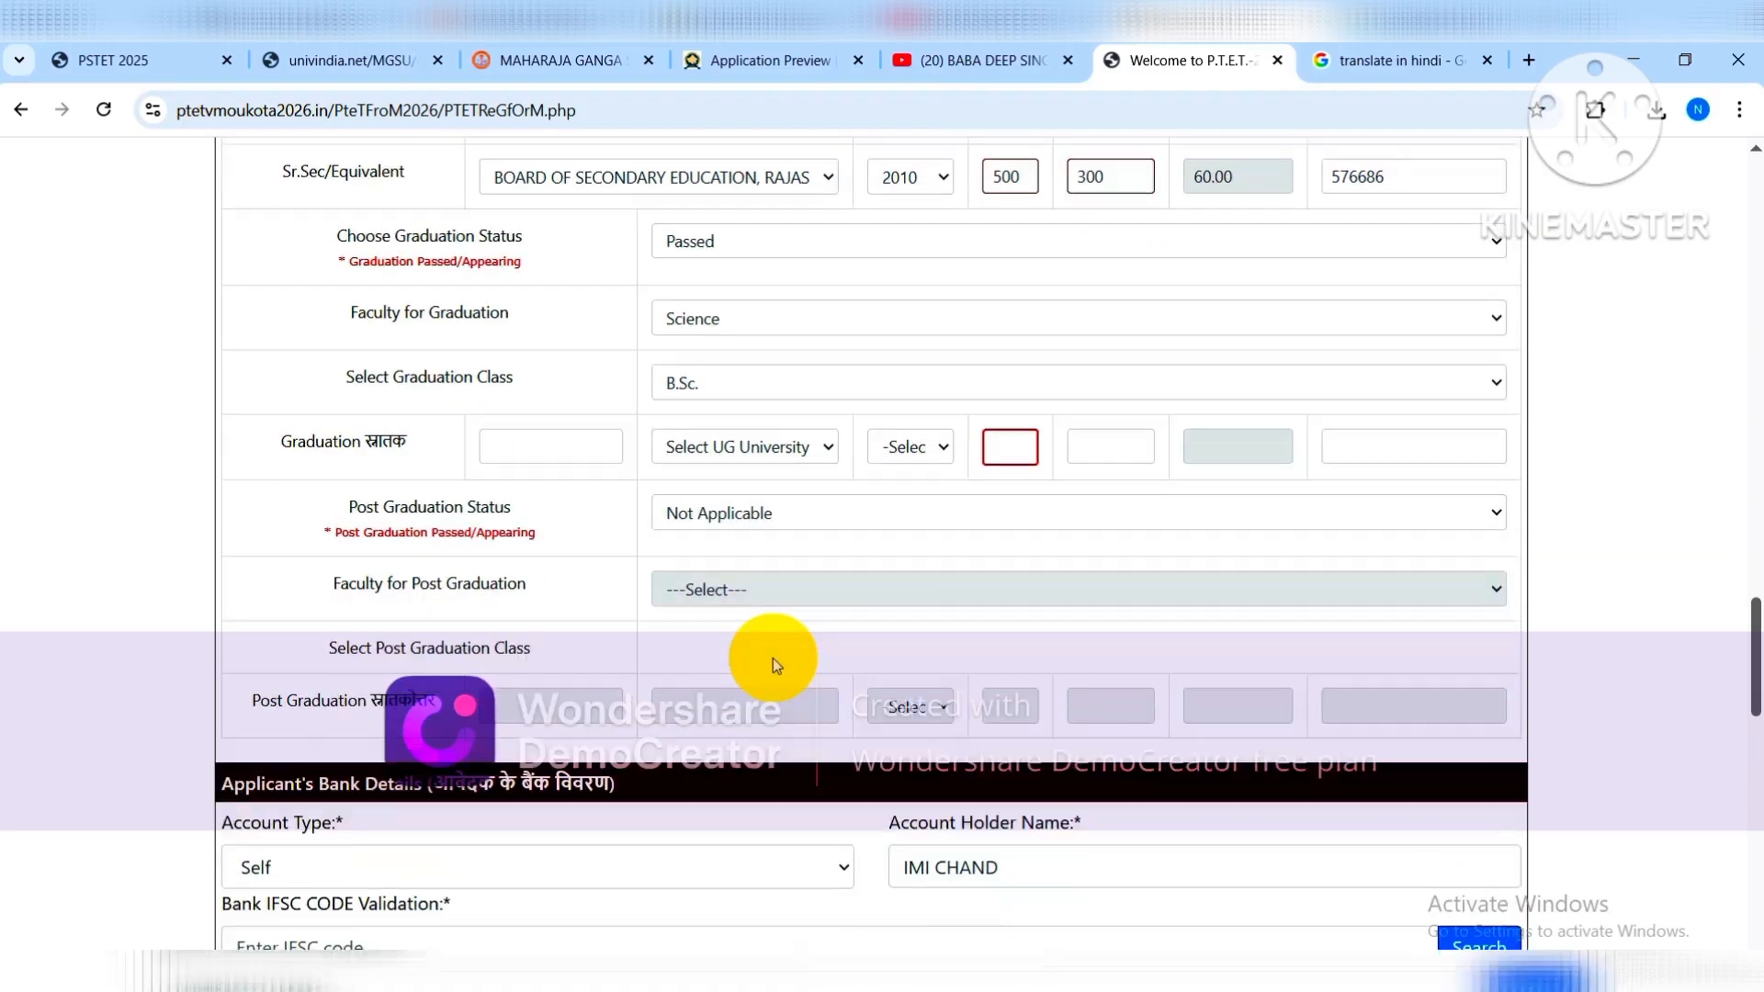
{"action": "scroll", "coordinate": [753, 504], "scroll_direction": "down", "scroll_amount": 1}
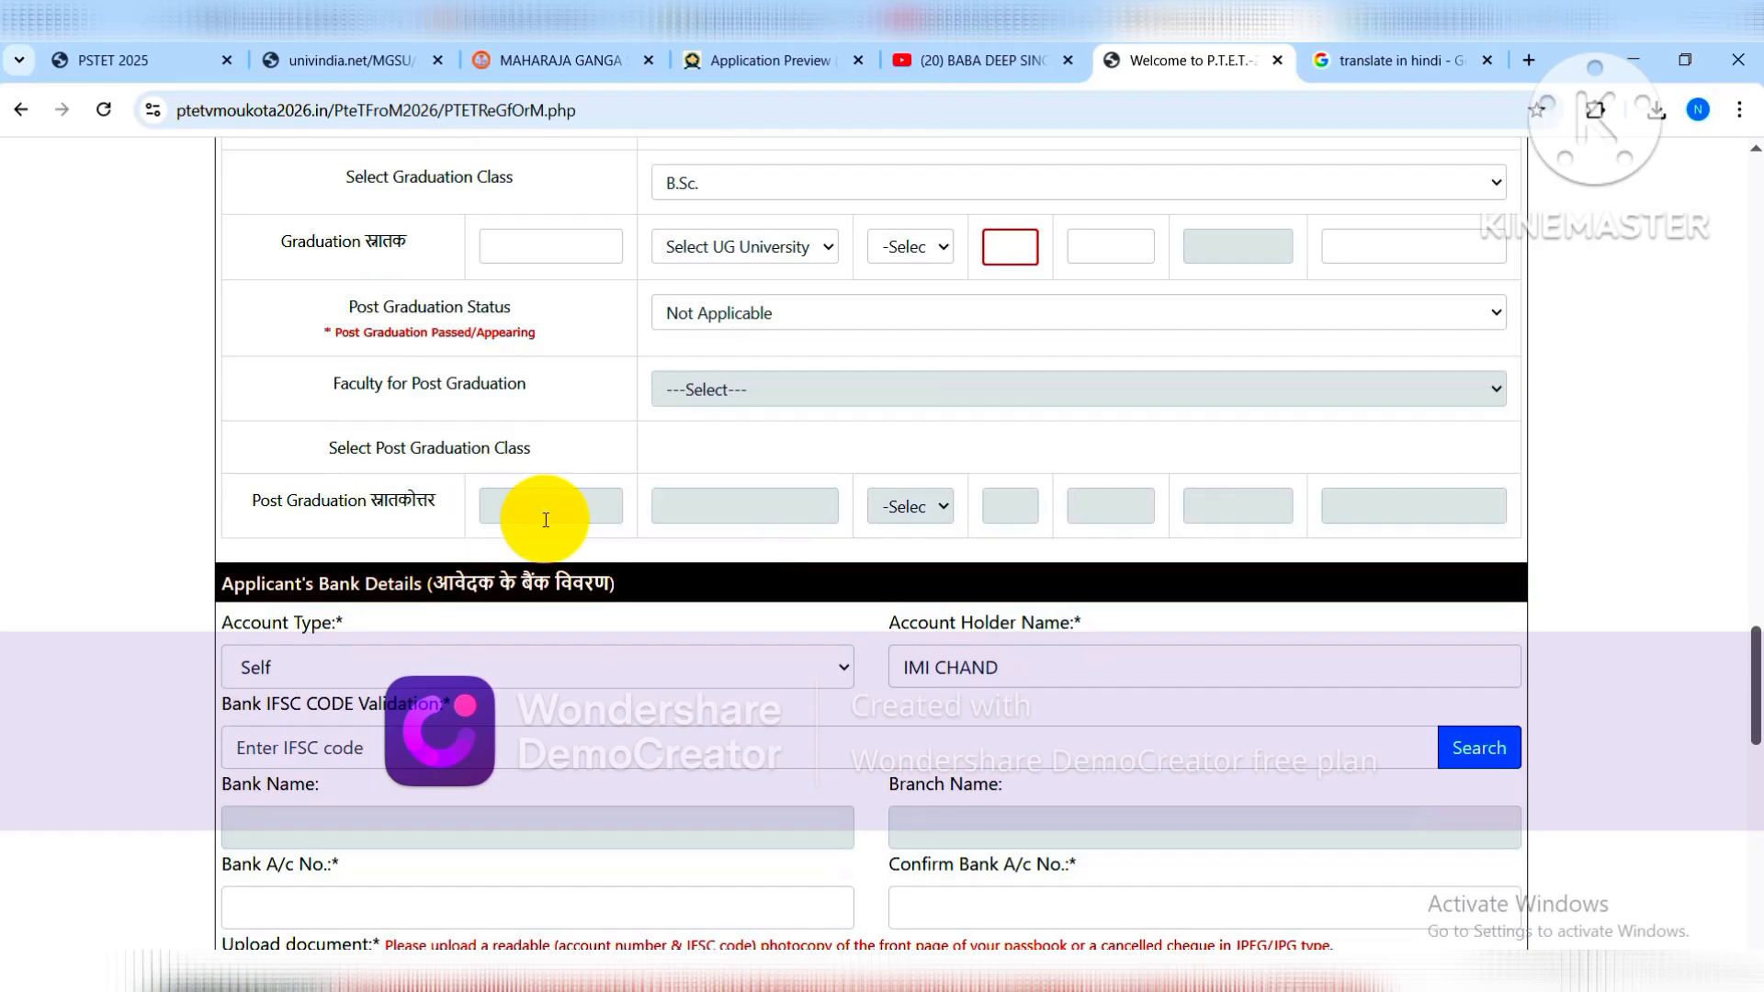
{"action": "scroll", "coordinate": [857, 461], "scroll_direction": "down", "scroll_amount": 2}
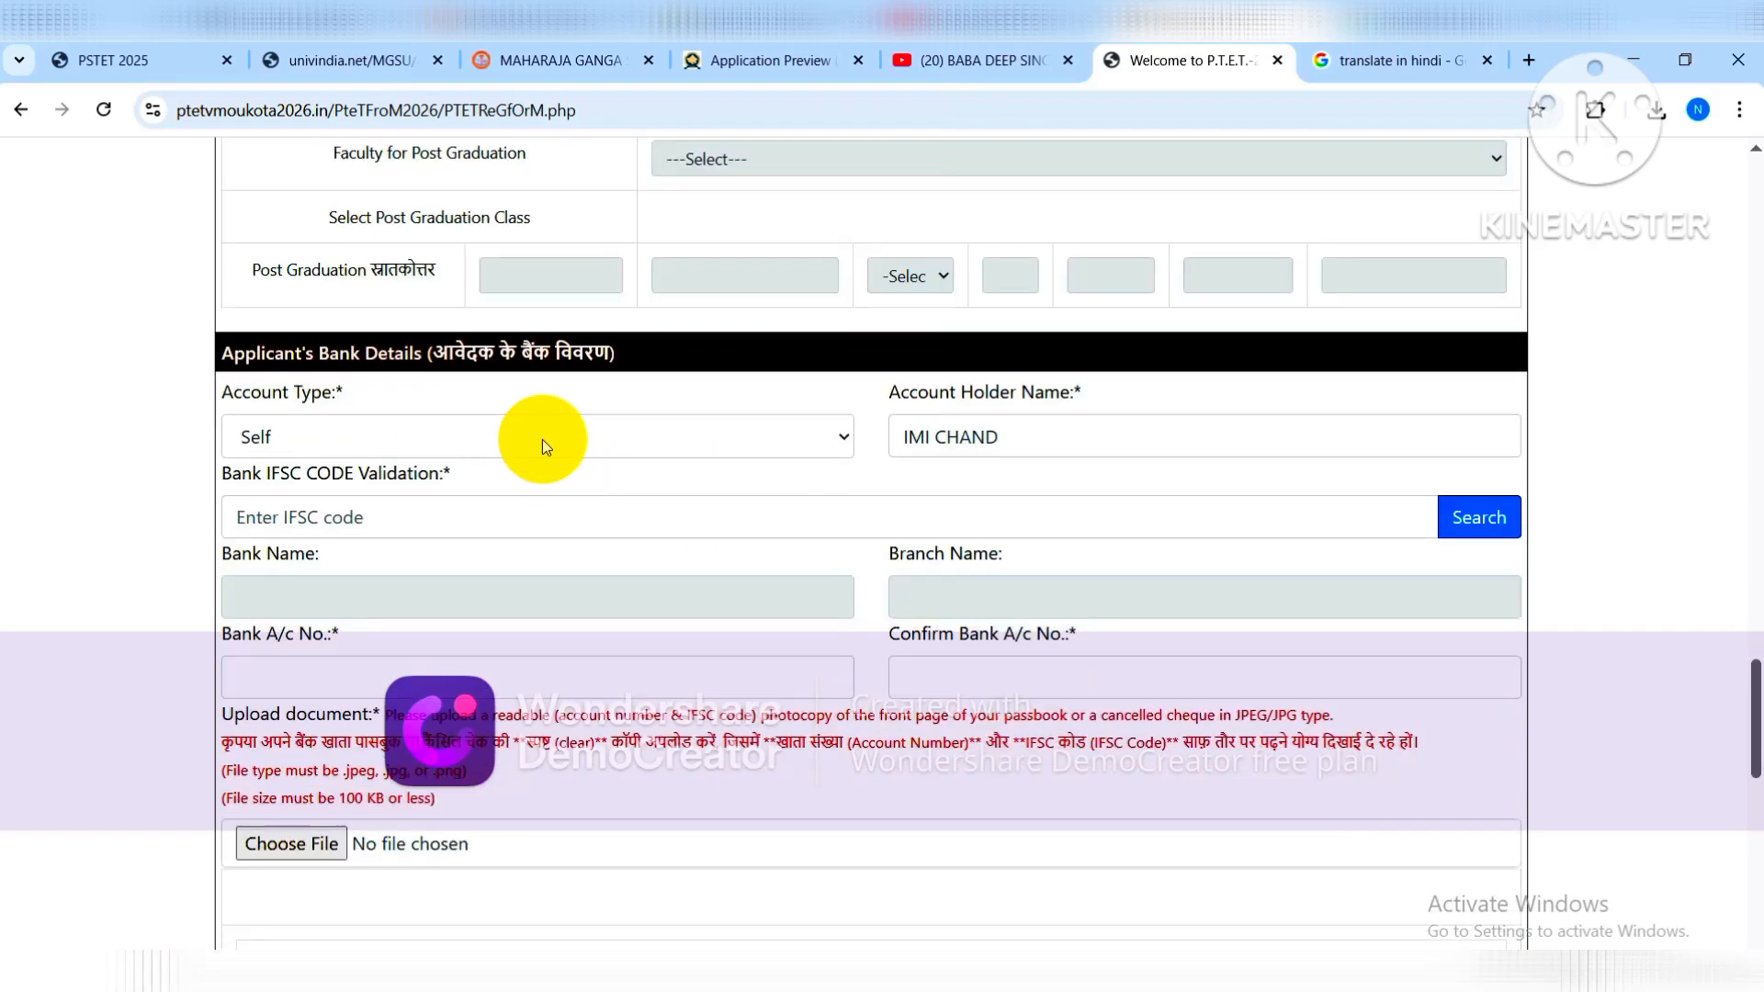
{"action": "left_click", "coordinate": [542, 437]}
{"action": "left_click", "coordinate": [542, 437]}
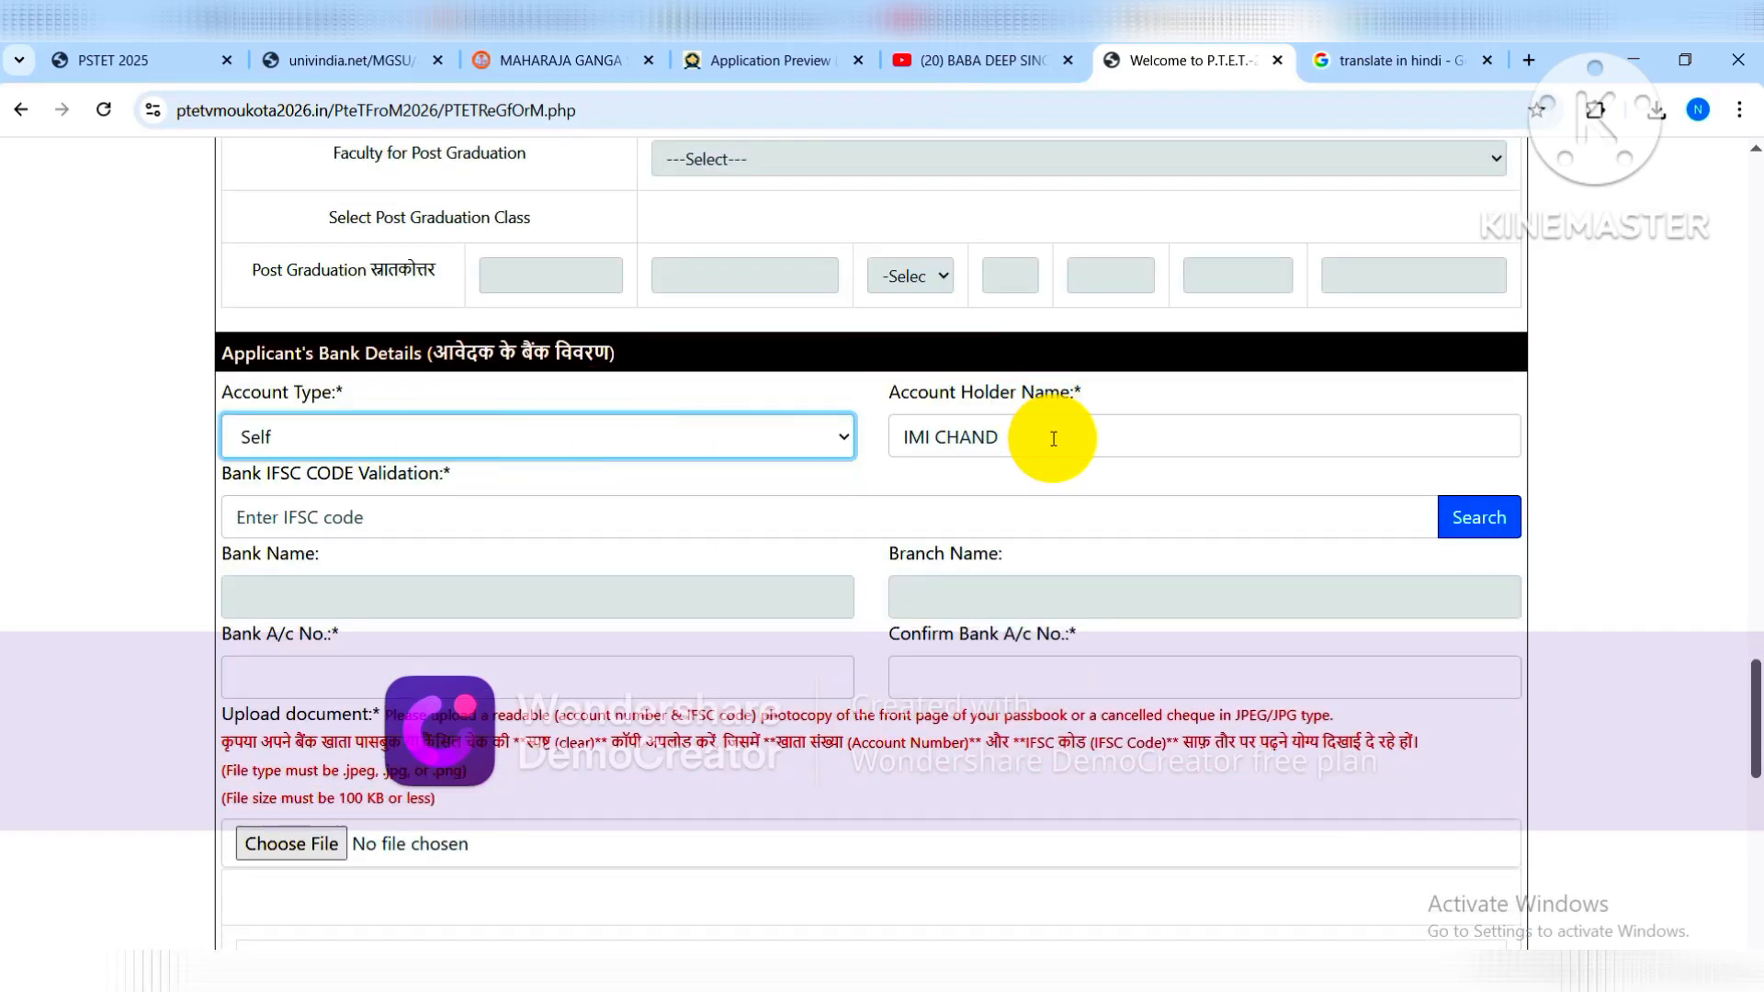
{"action": "left_click", "coordinate": [754, 516]}
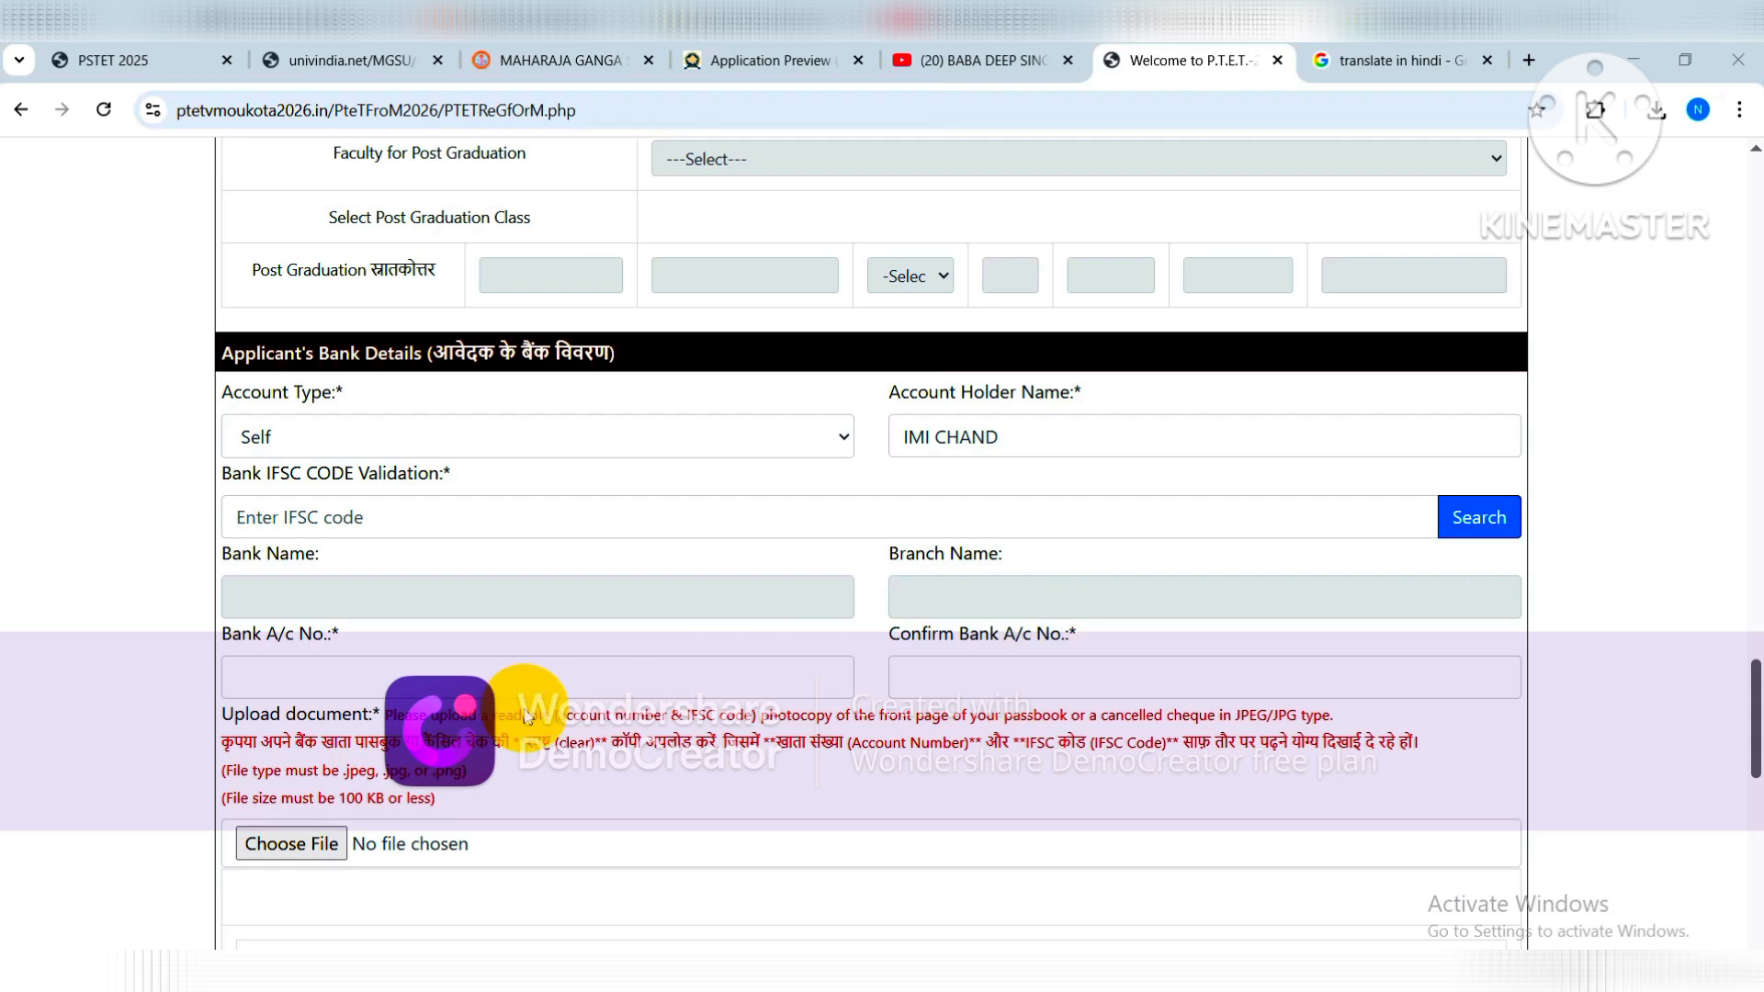
{"action": "scroll", "coordinate": [1120, 701], "scroll_direction": "down", "scroll_amount": 1}
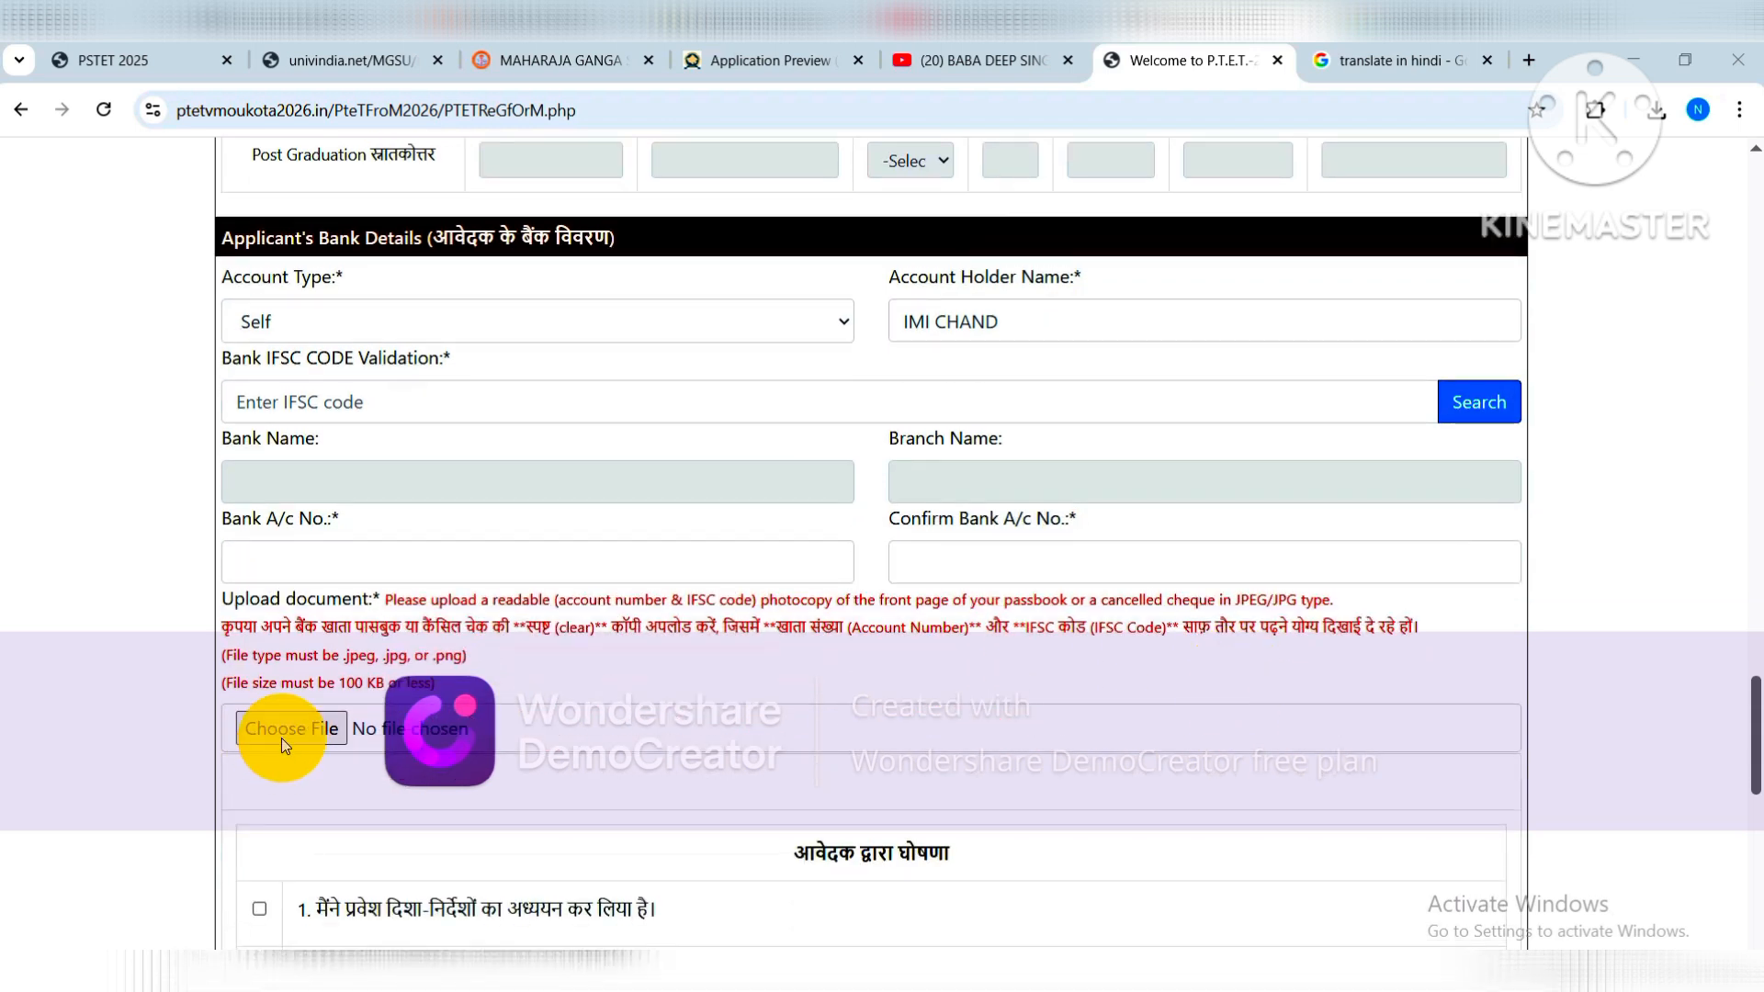
{"action": "scroll", "coordinate": [248, 696], "scroll_direction": "down", "scroll_amount": 1}
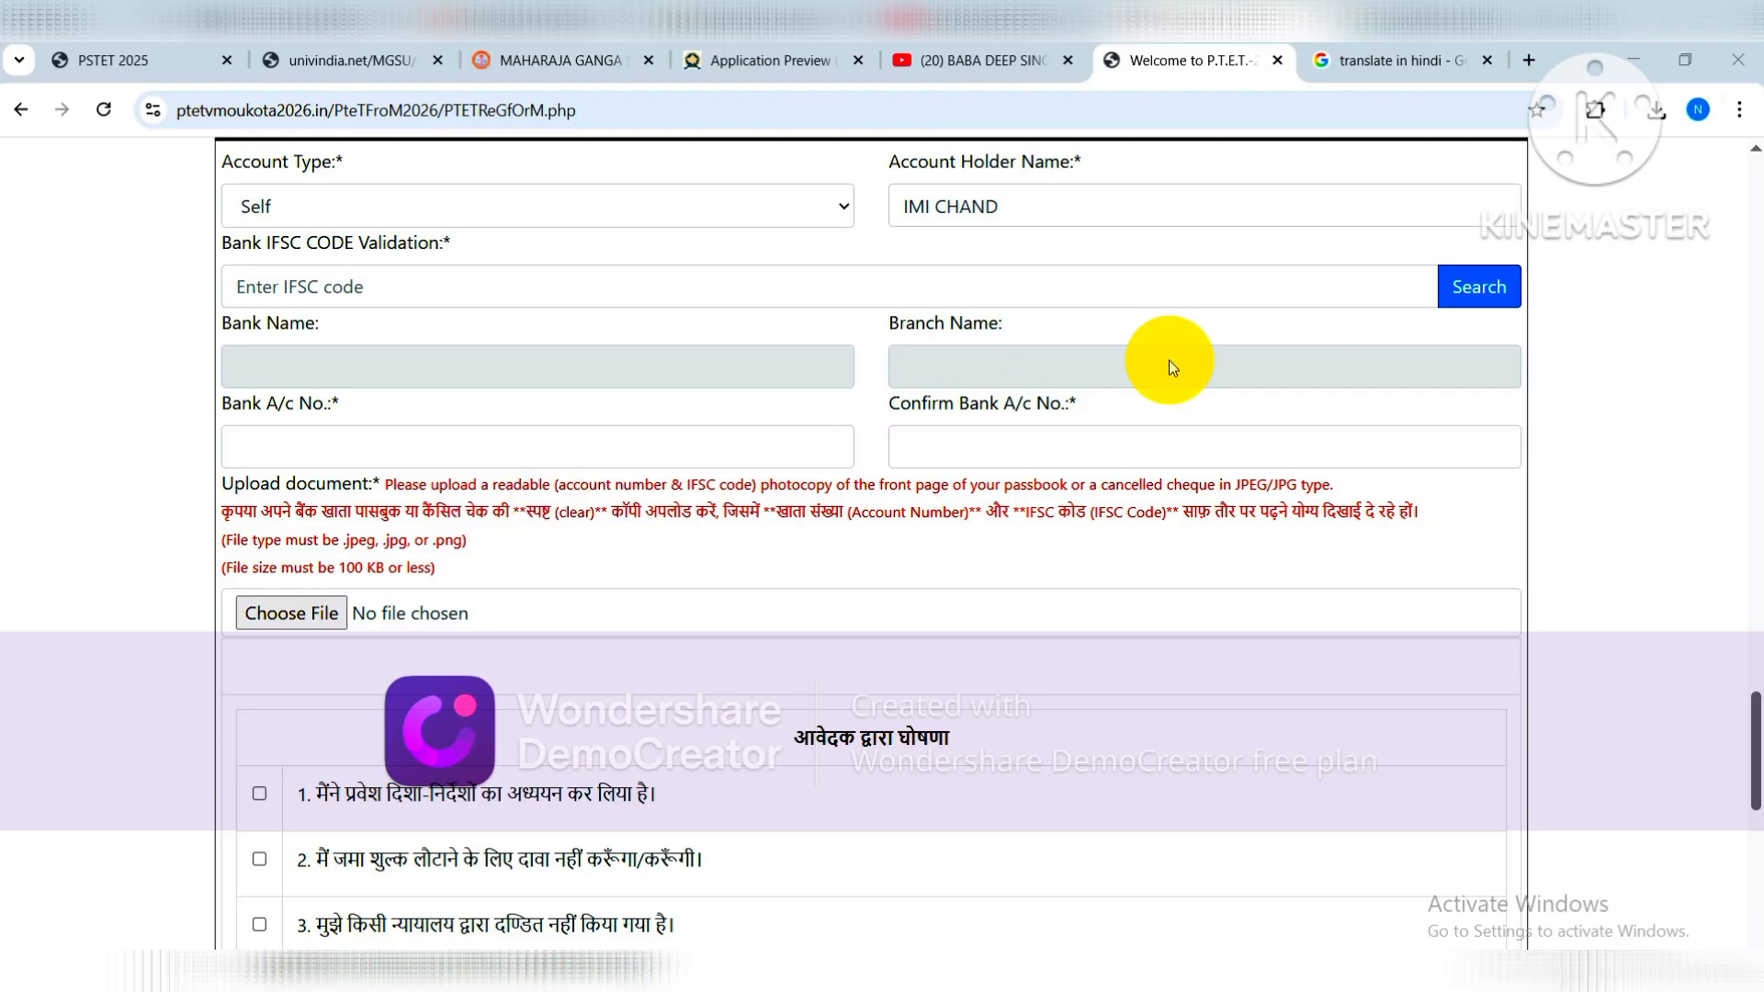
{"action": "scroll", "coordinate": [777, 700], "scroll_direction": "down", "scroll_amount": 1}
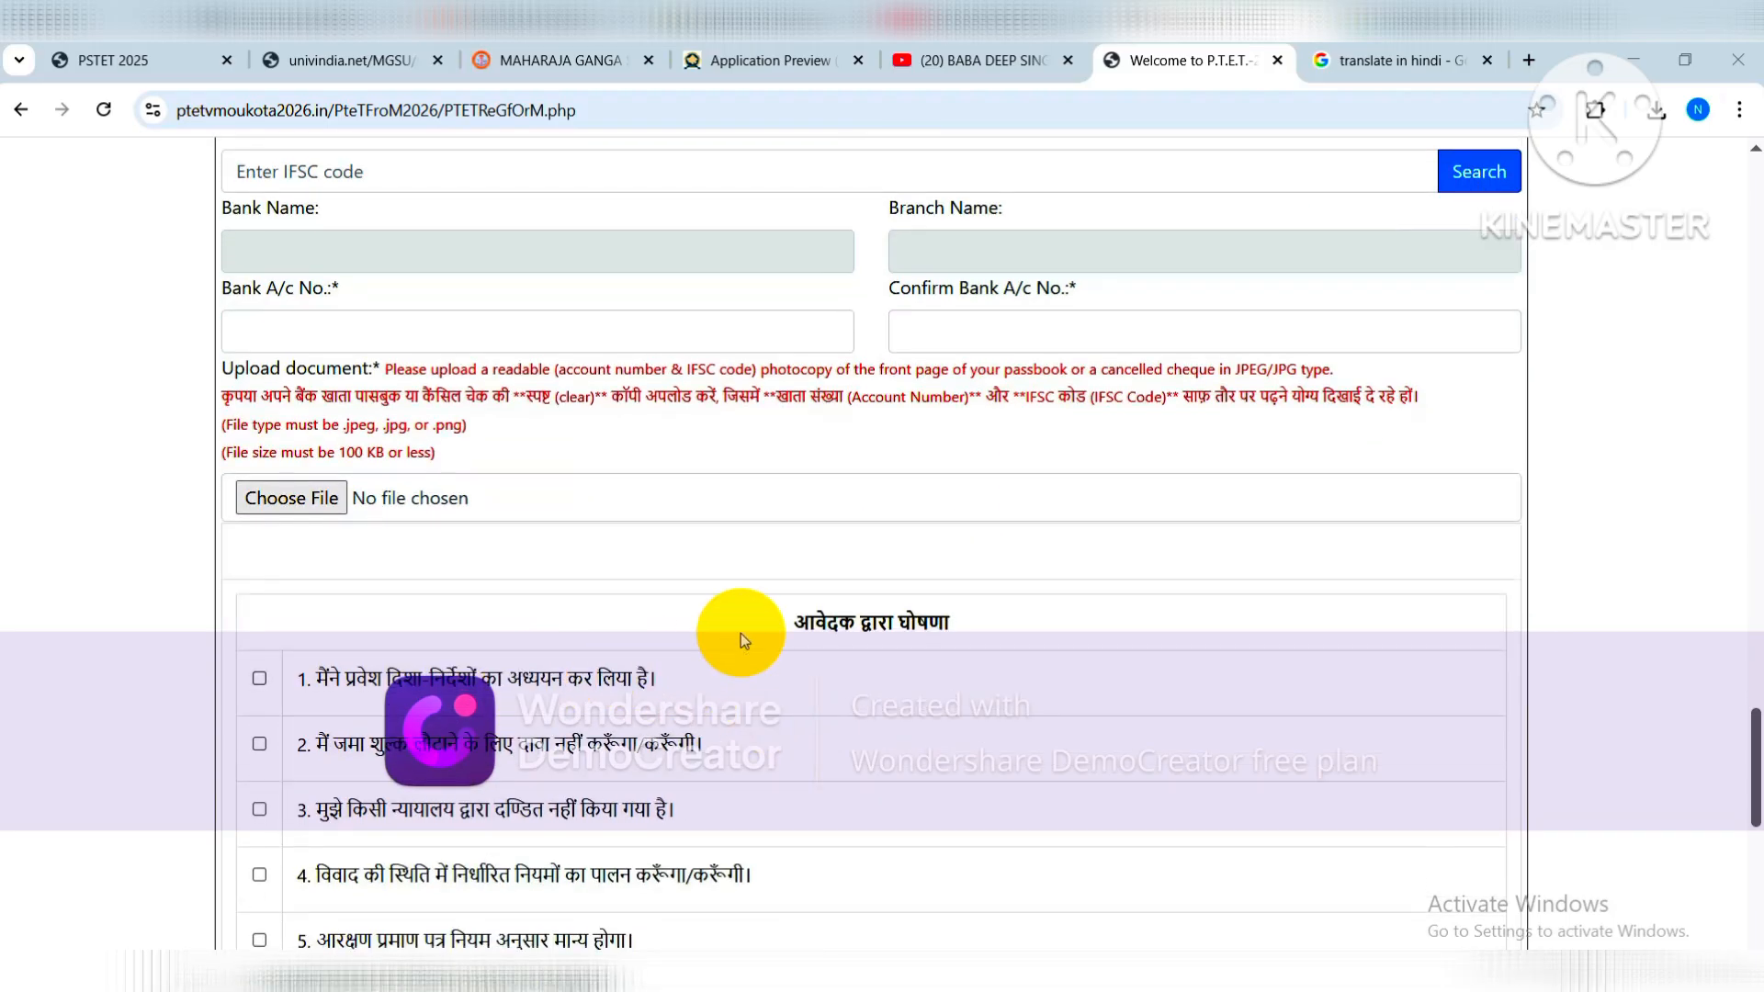
Read through the applicant's 16 declaration statements to the end of the form.
{"action": "scroll", "coordinate": [976, 605], "scroll_direction": "down", "scroll_amount": 3}
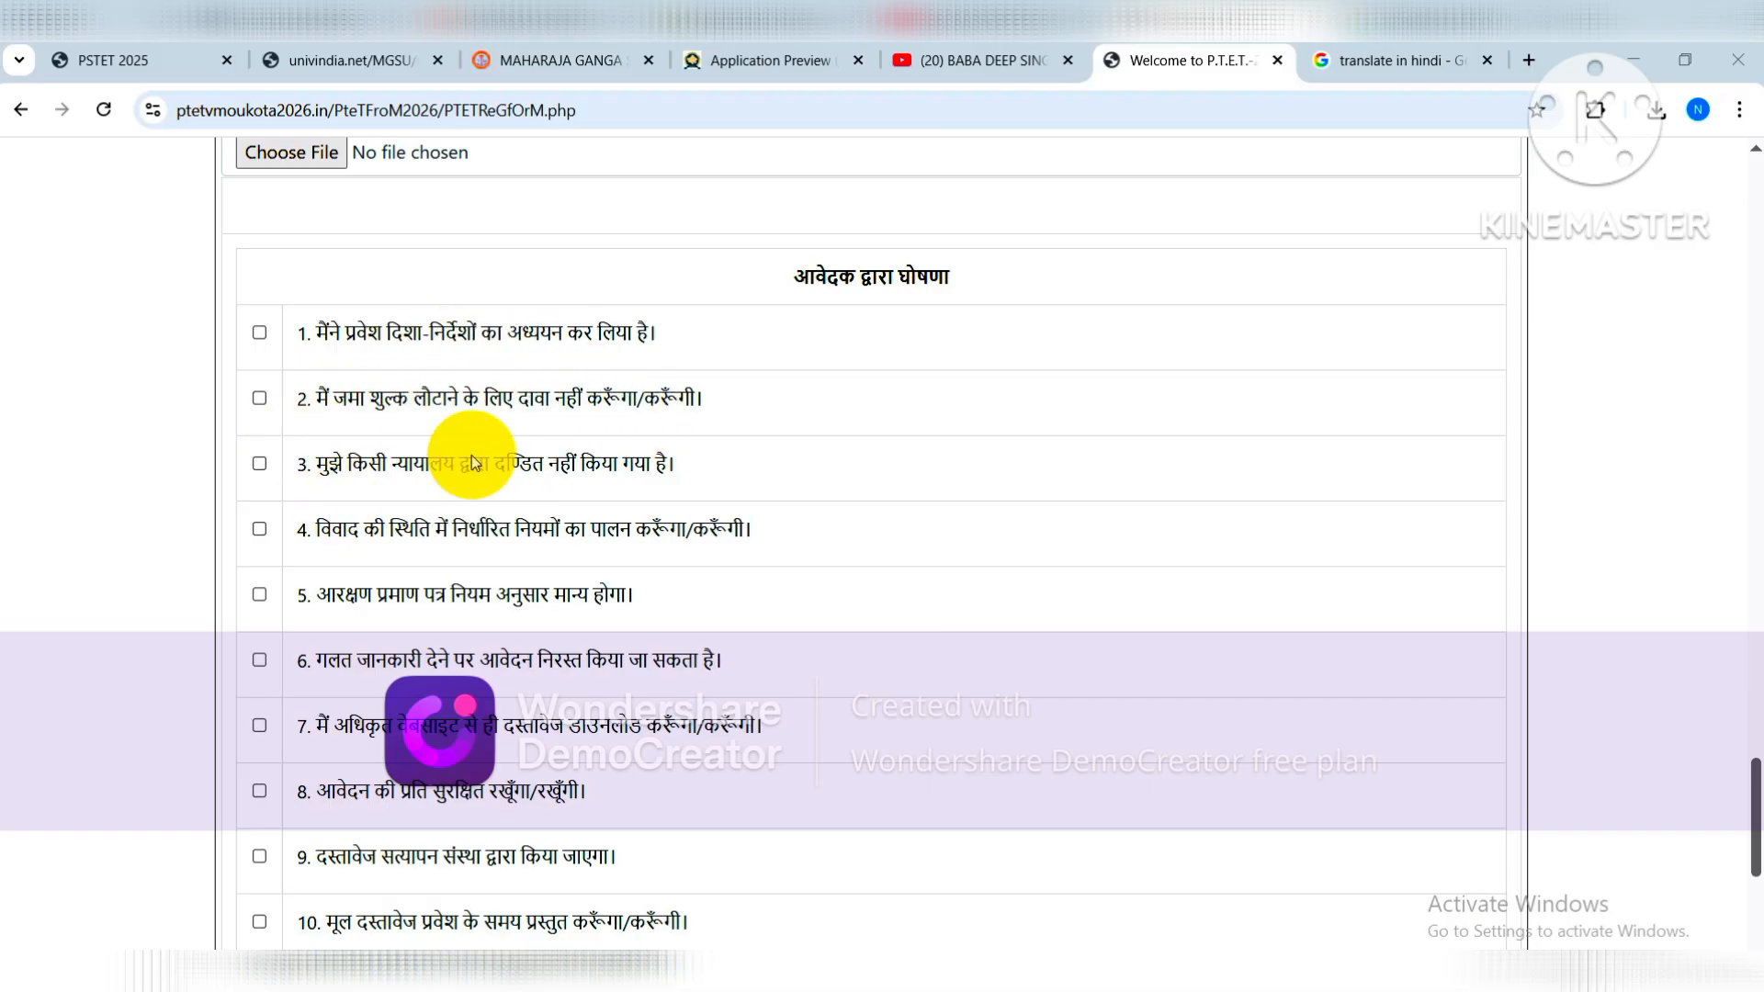
{"action": "scroll", "coordinate": [432, 464], "scroll_direction": "down", "scroll_amount": 3}
{"action": "scroll", "coordinate": [415, 473], "scroll_direction": "down", "scroll_amount": 1}
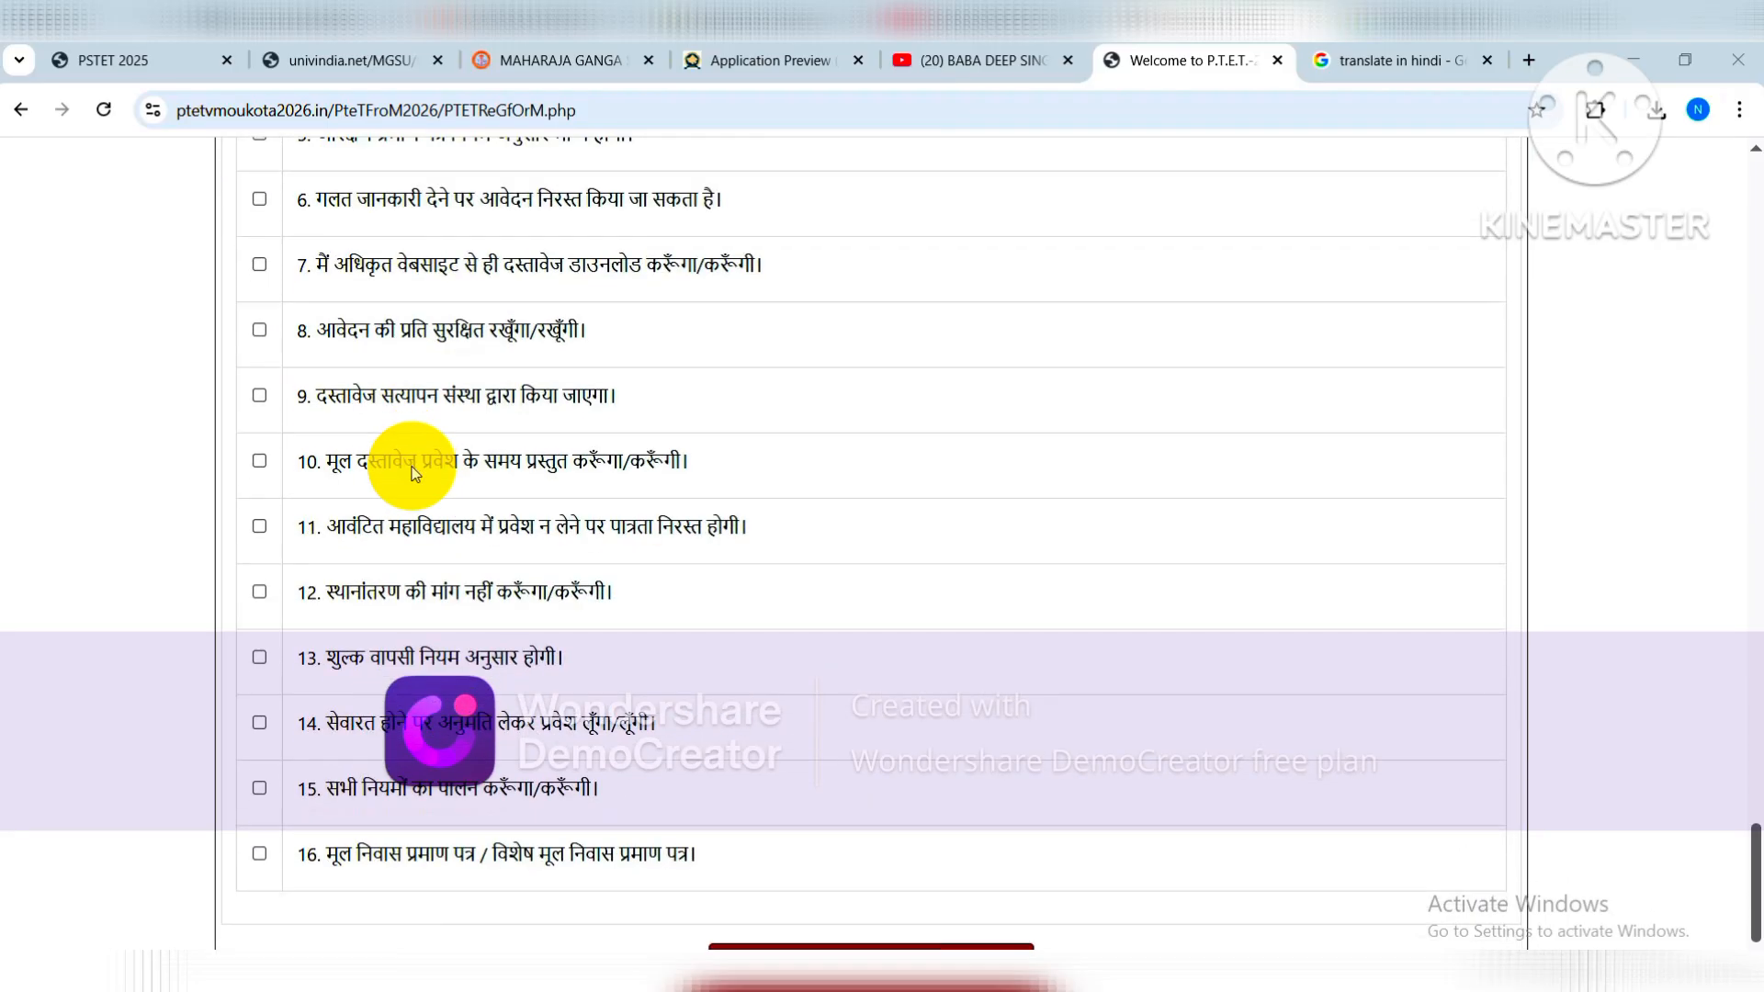
{"action": "scroll", "coordinate": [427, 523], "scroll_direction": "down", "scroll_amount": 1}
{"action": "scroll", "coordinate": [997, 551], "scroll_direction": "up", "scroll_amount": 3}
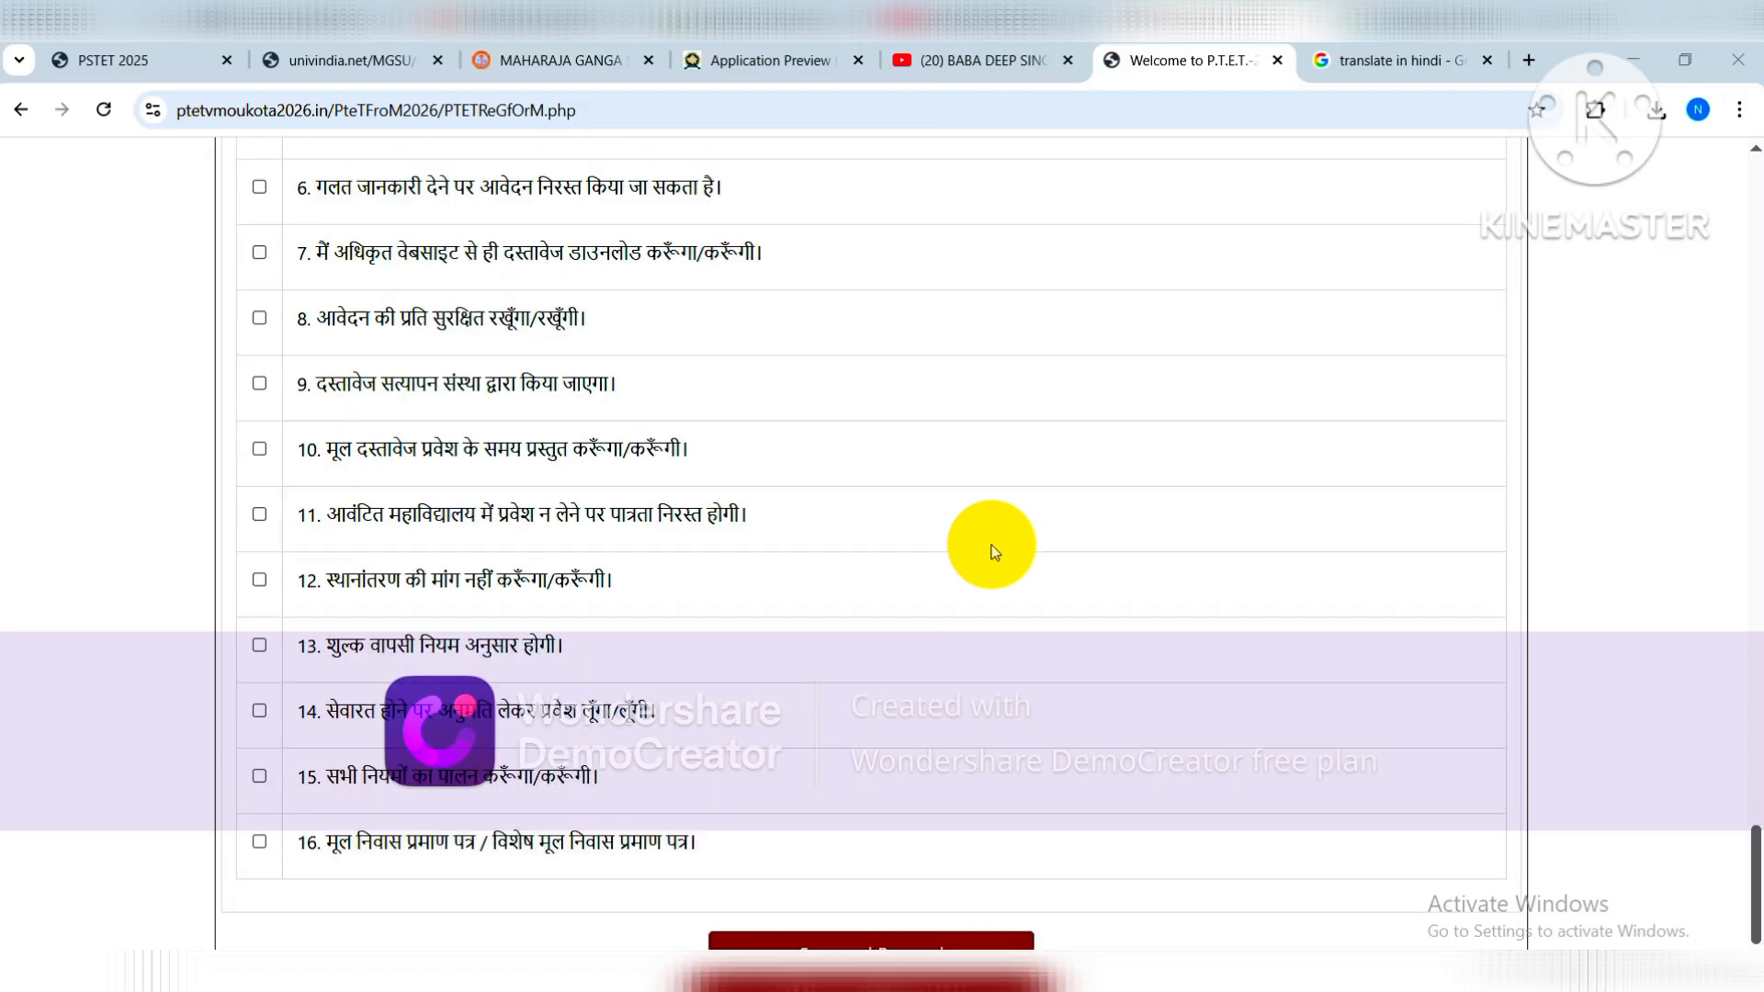
{"action": "scroll", "coordinate": [552, 661], "scroll_direction": "down", "scroll_amount": 3}
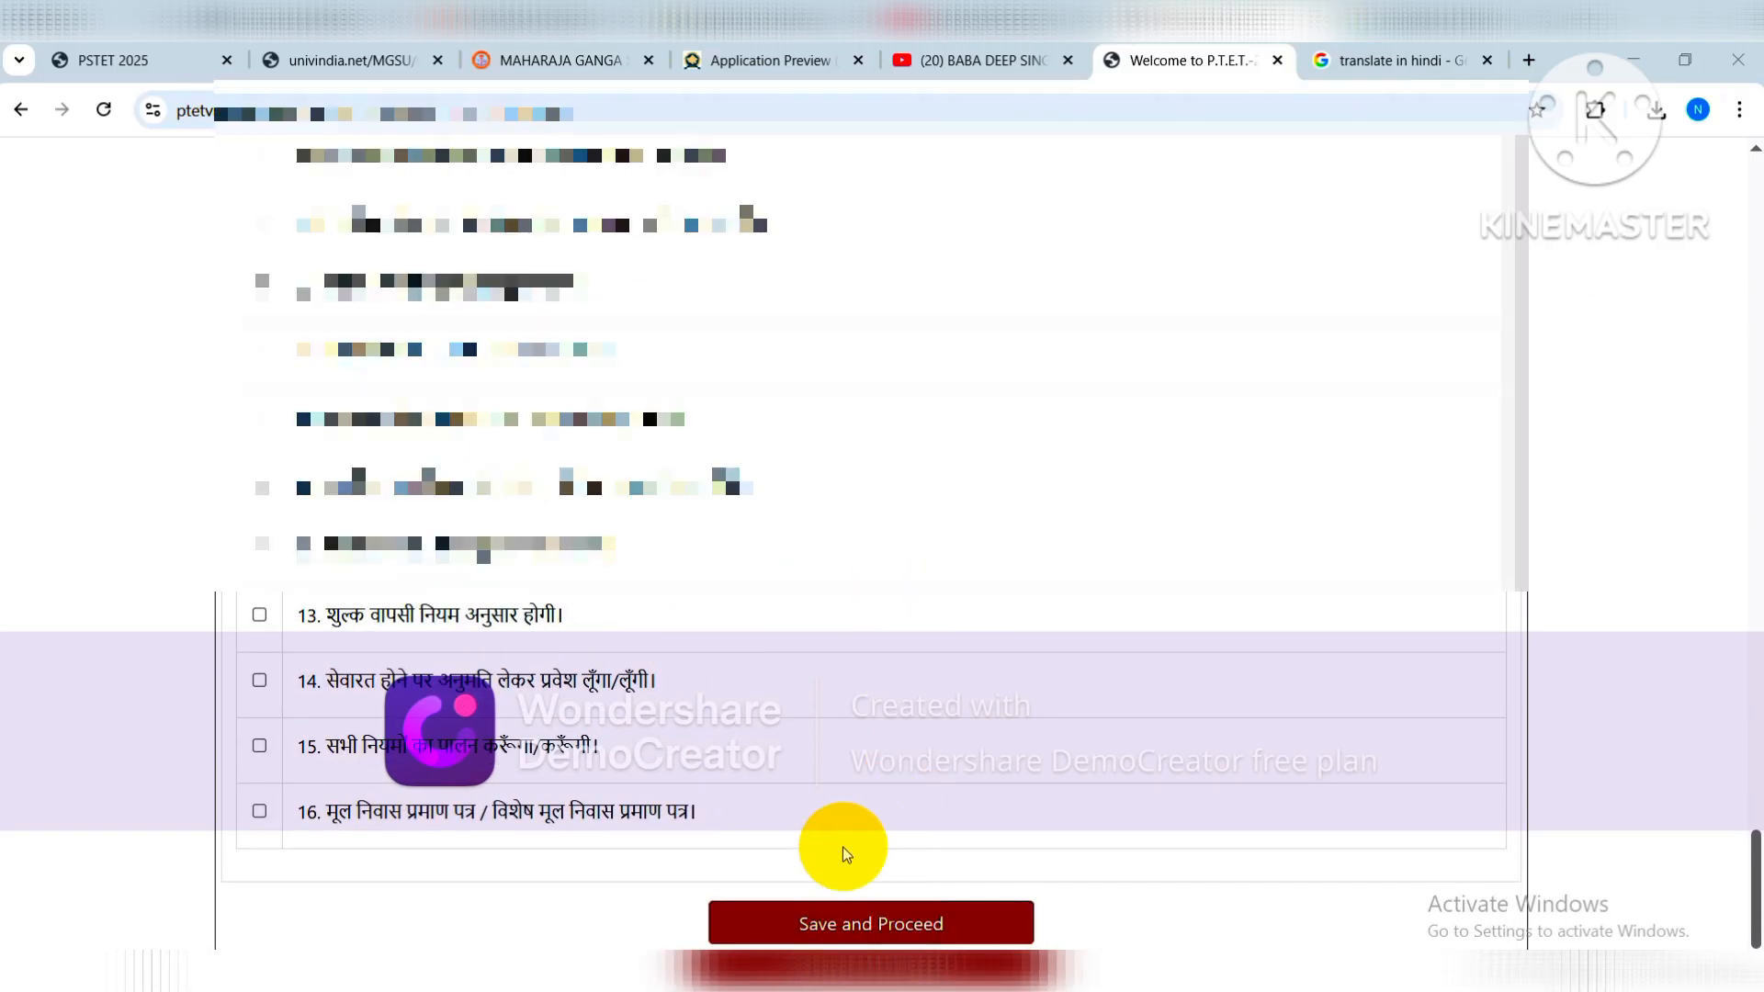
Set the parent annual income to 0-200000 in the Parent Income Detail section.
{"action": "scroll", "coordinate": [841, 846], "scroll_direction": "up", "scroll_amount": 4}
{"action": "scroll", "coordinate": [840, 799], "scroll_direction": "up", "scroll_amount": 15}
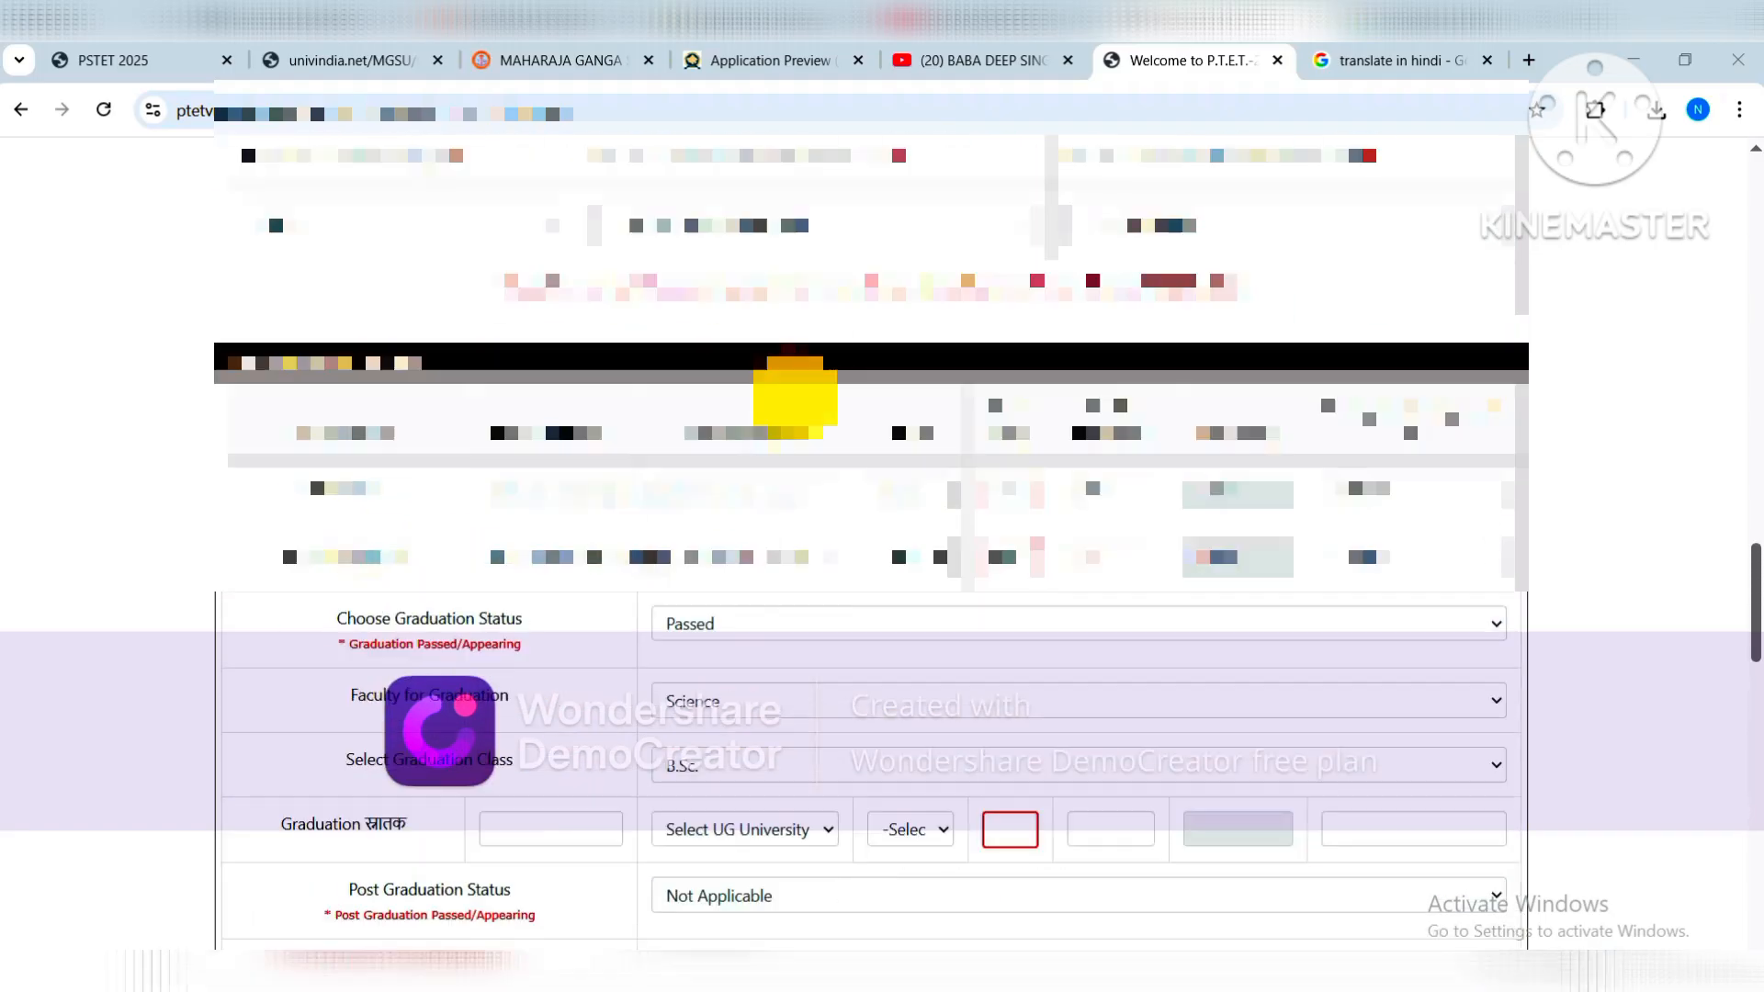
{"action": "scroll", "coordinate": [797, 384], "scroll_direction": "up", "scroll_amount": 4}
{"action": "scroll", "coordinate": [790, 386], "scroll_direction": "down", "scroll_amount": 15}
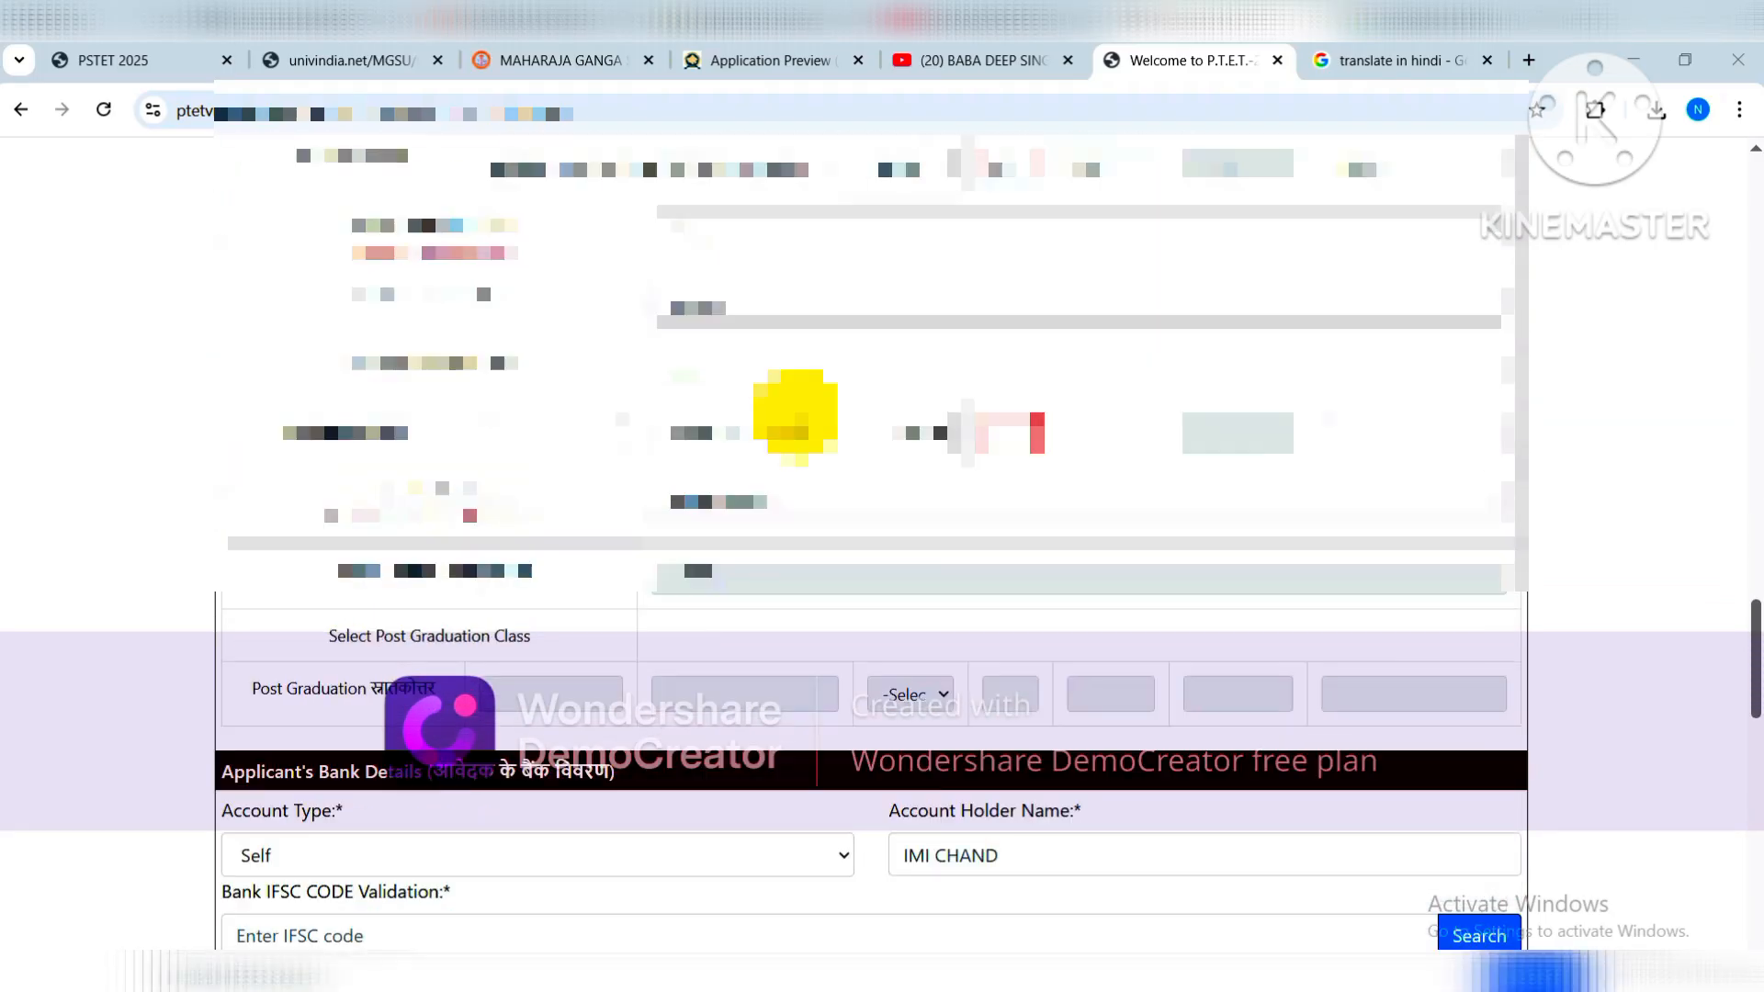
{"action": "scroll", "coordinate": [801, 486], "scroll_direction": "down", "scroll_amount": 10}
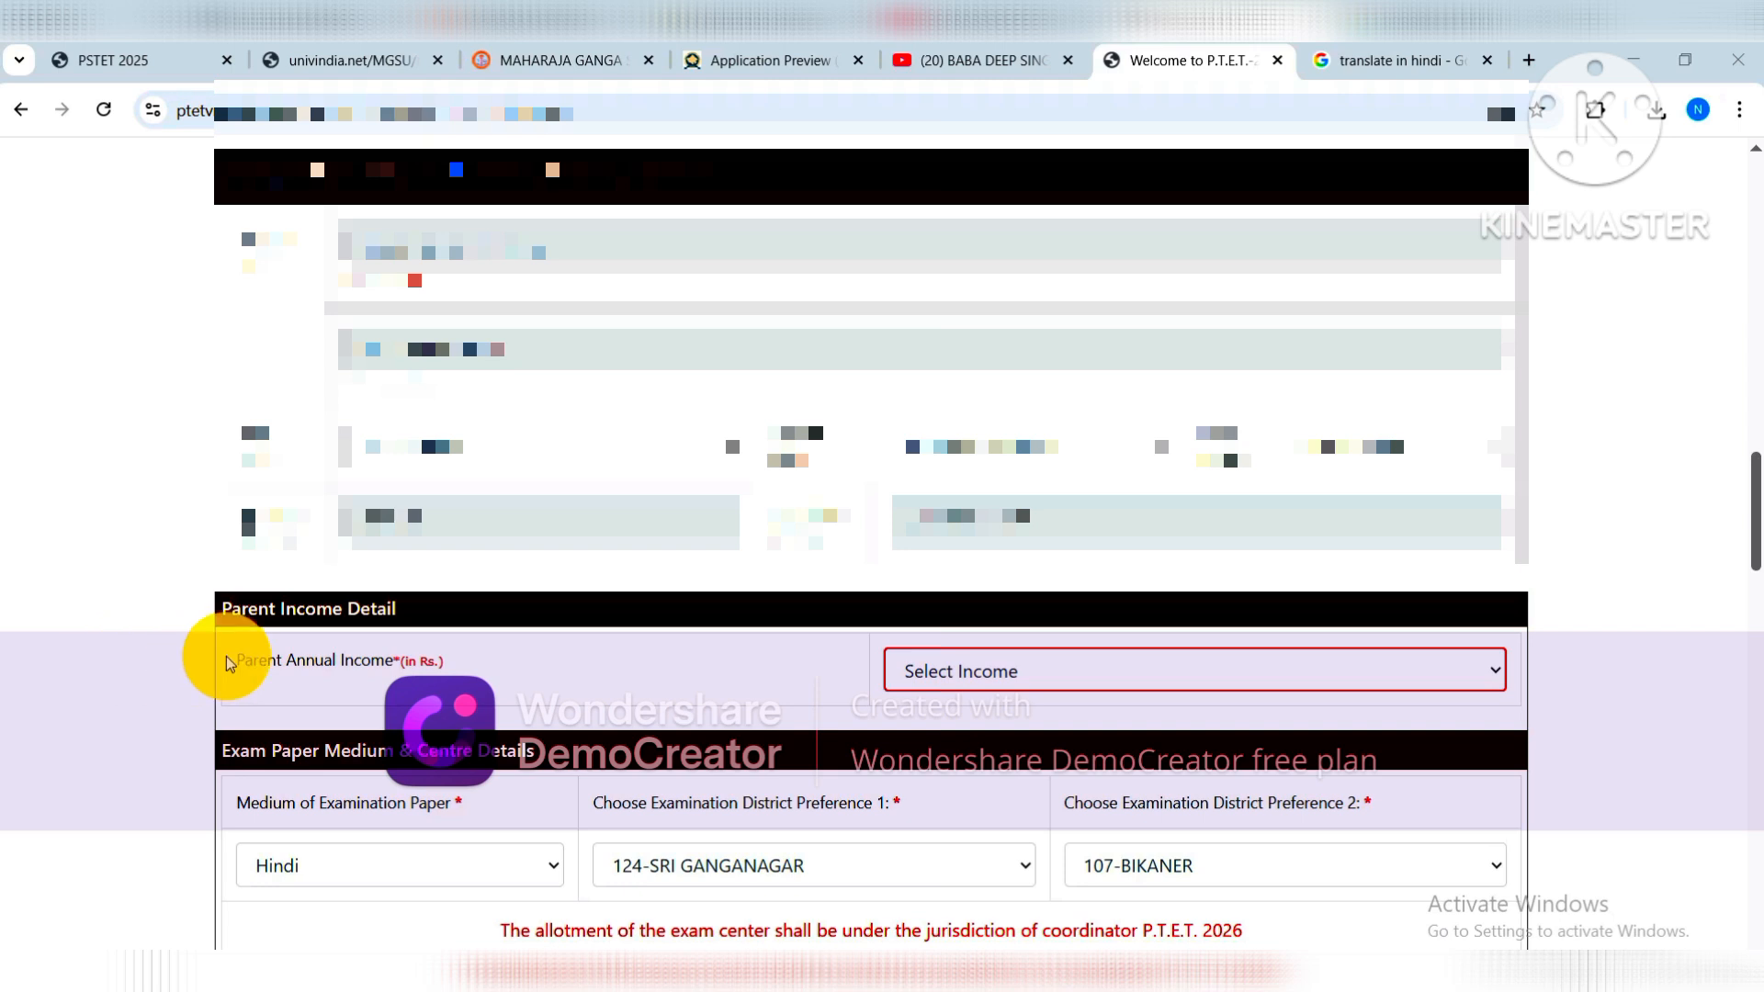
{"action": "left_click_drag", "start_coordinate": [226, 662], "coordinate": [504, 669]}
{"action": "left_click", "coordinate": [907, 671]}
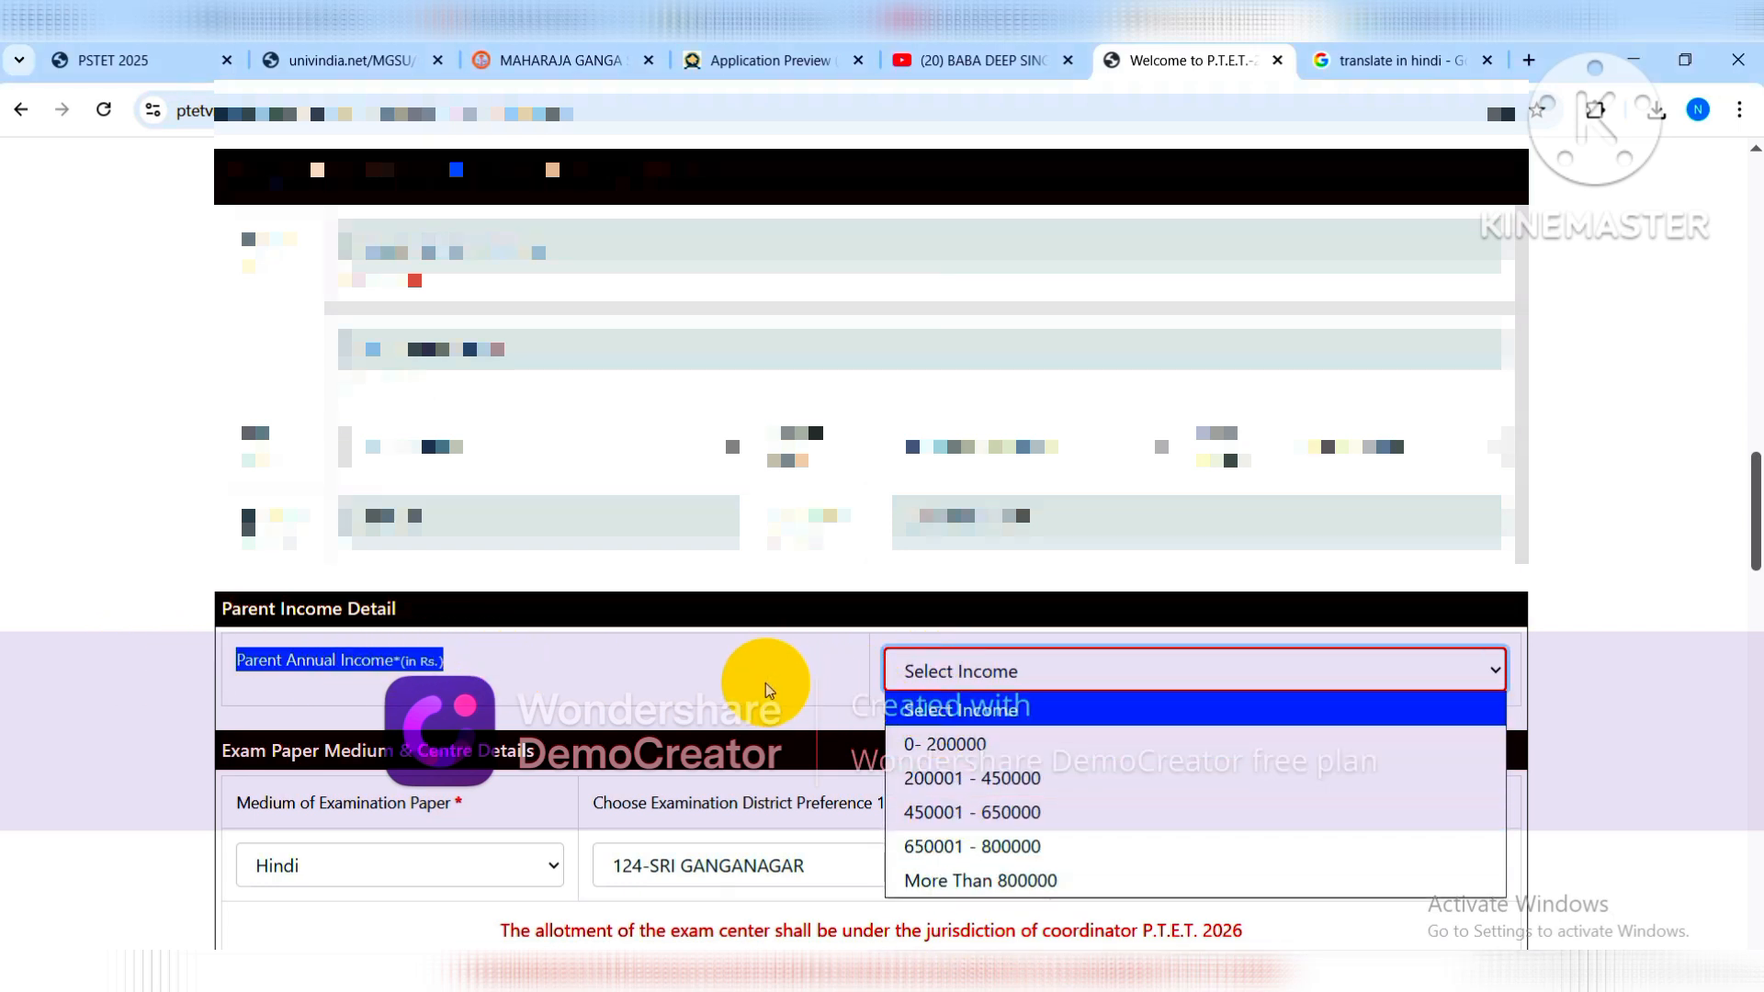
{"action": "left_click", "coordinate": [723, 695]}
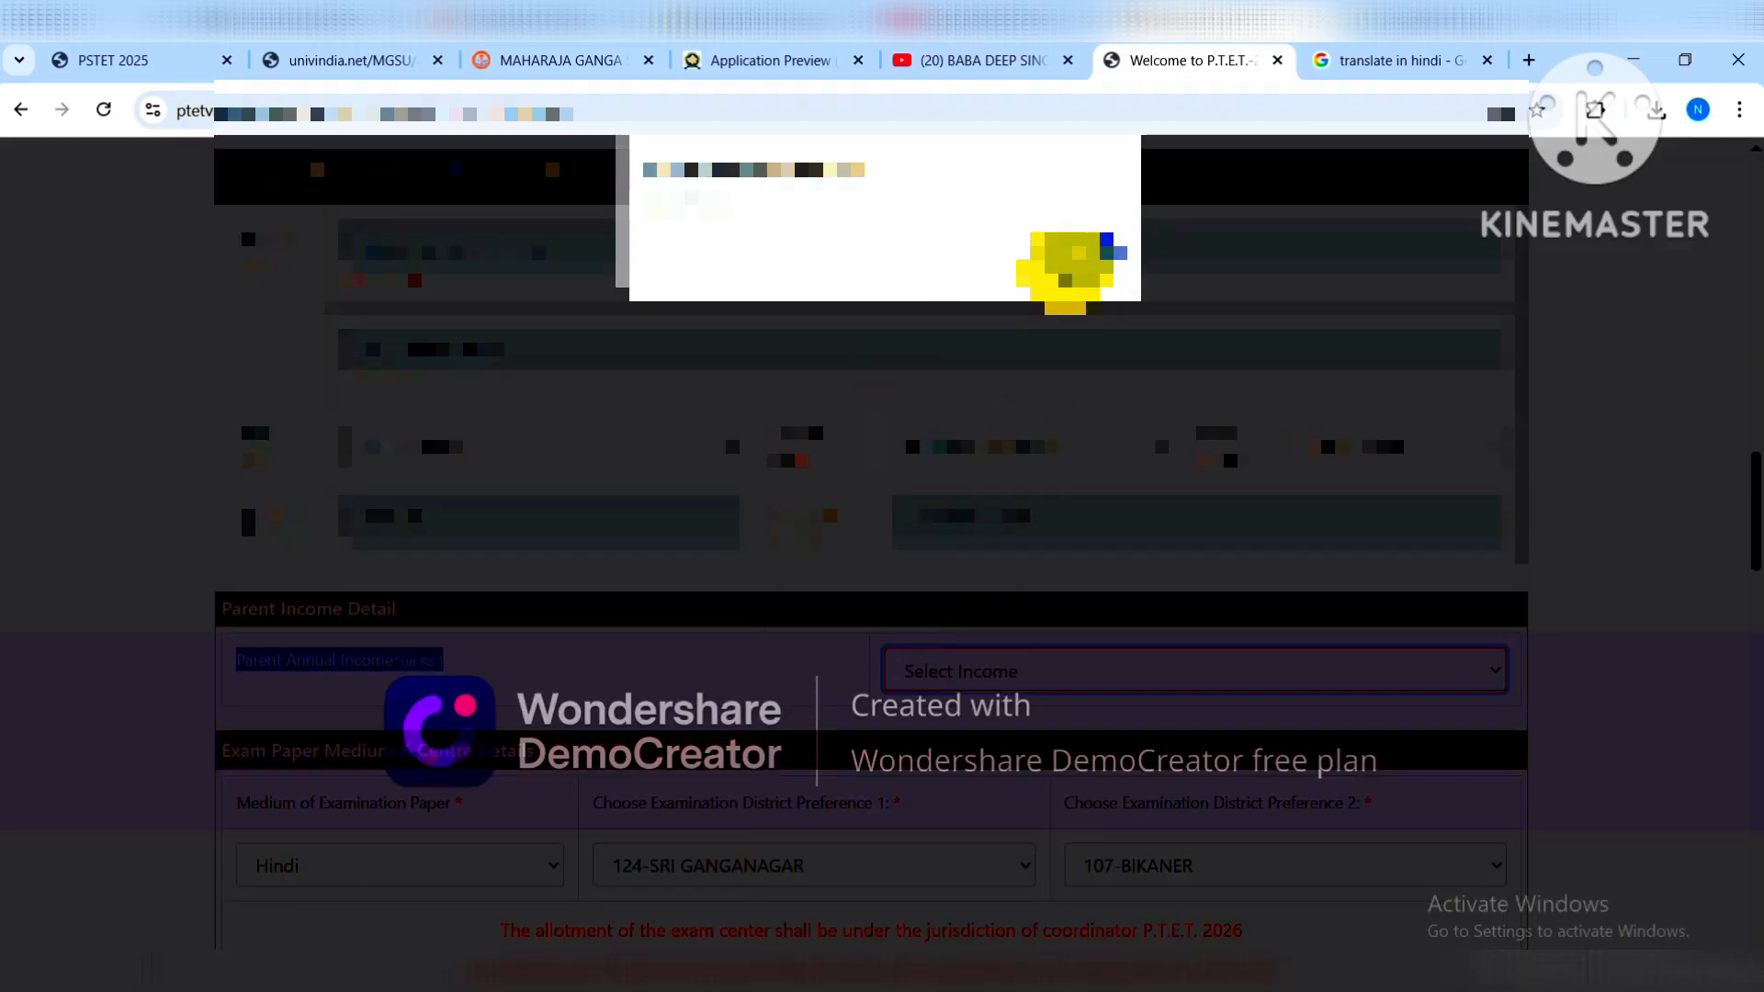
{"action": "left_click", "coordinate": [1076, 256]}
{"action": "left_click", "coordinate": [960, 679]}
{"action": "left_click", "coordinate": [982, 740]}
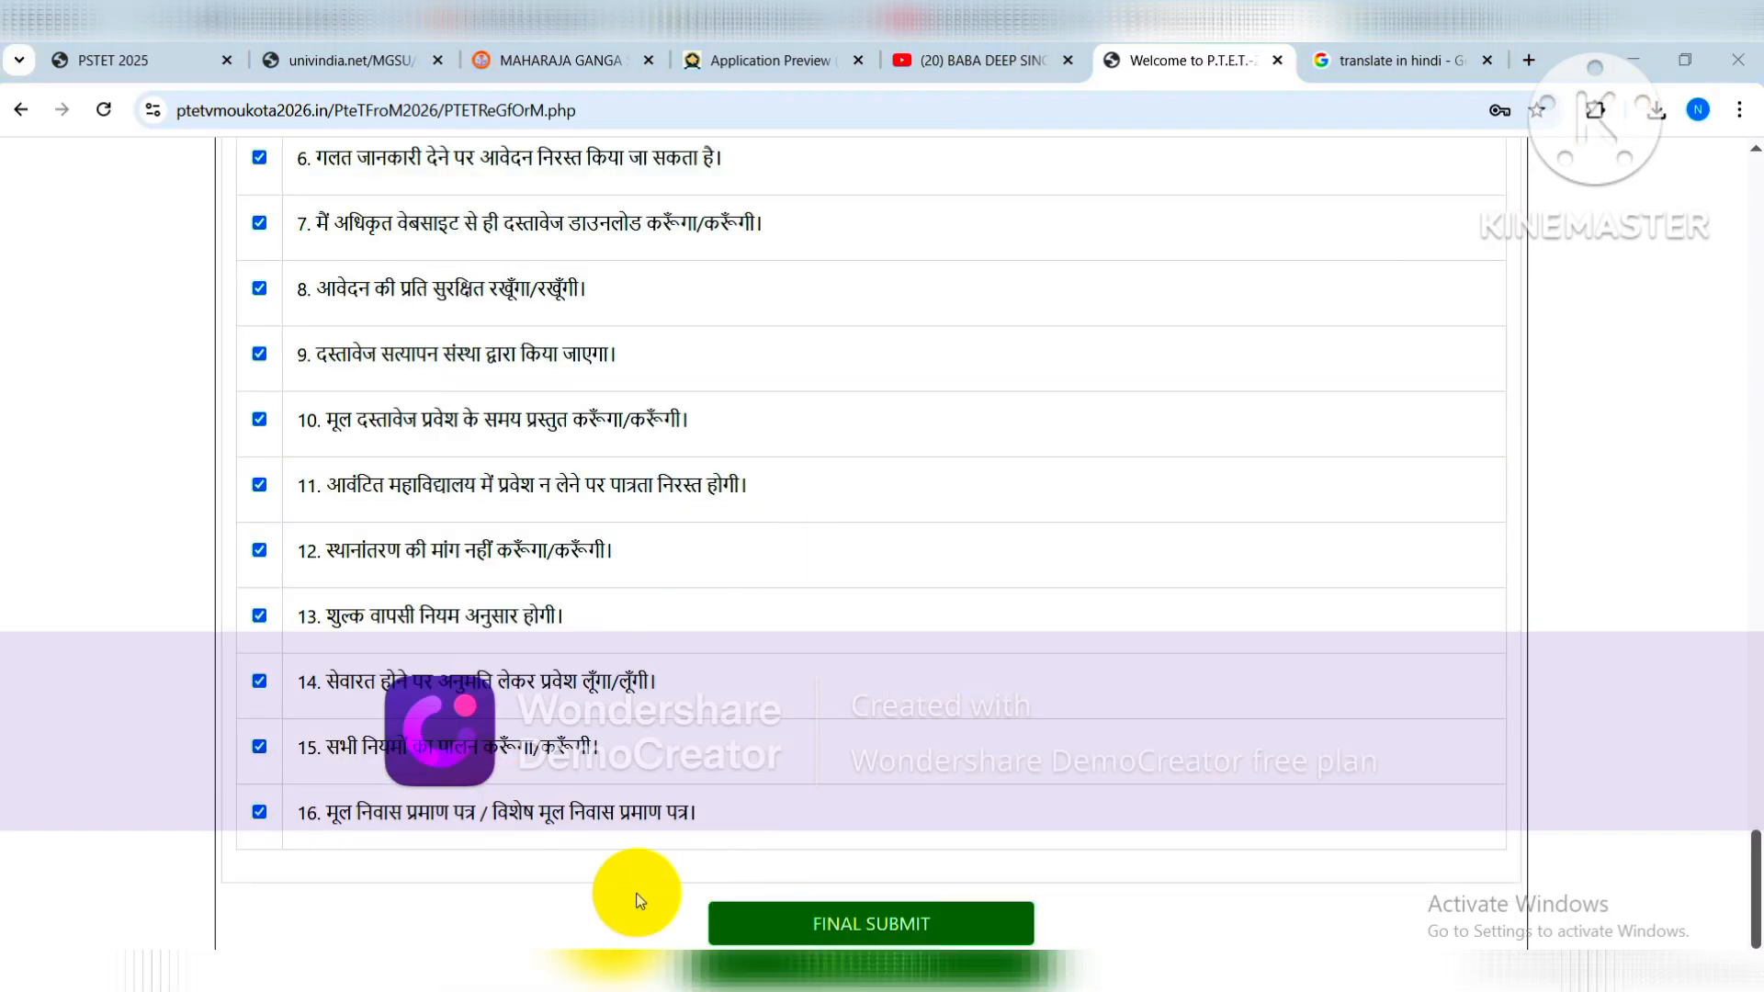
Final-submit the completed application and proceed to its payment invoice.
{"action": "left_click", "coordinate": [839, 936]}
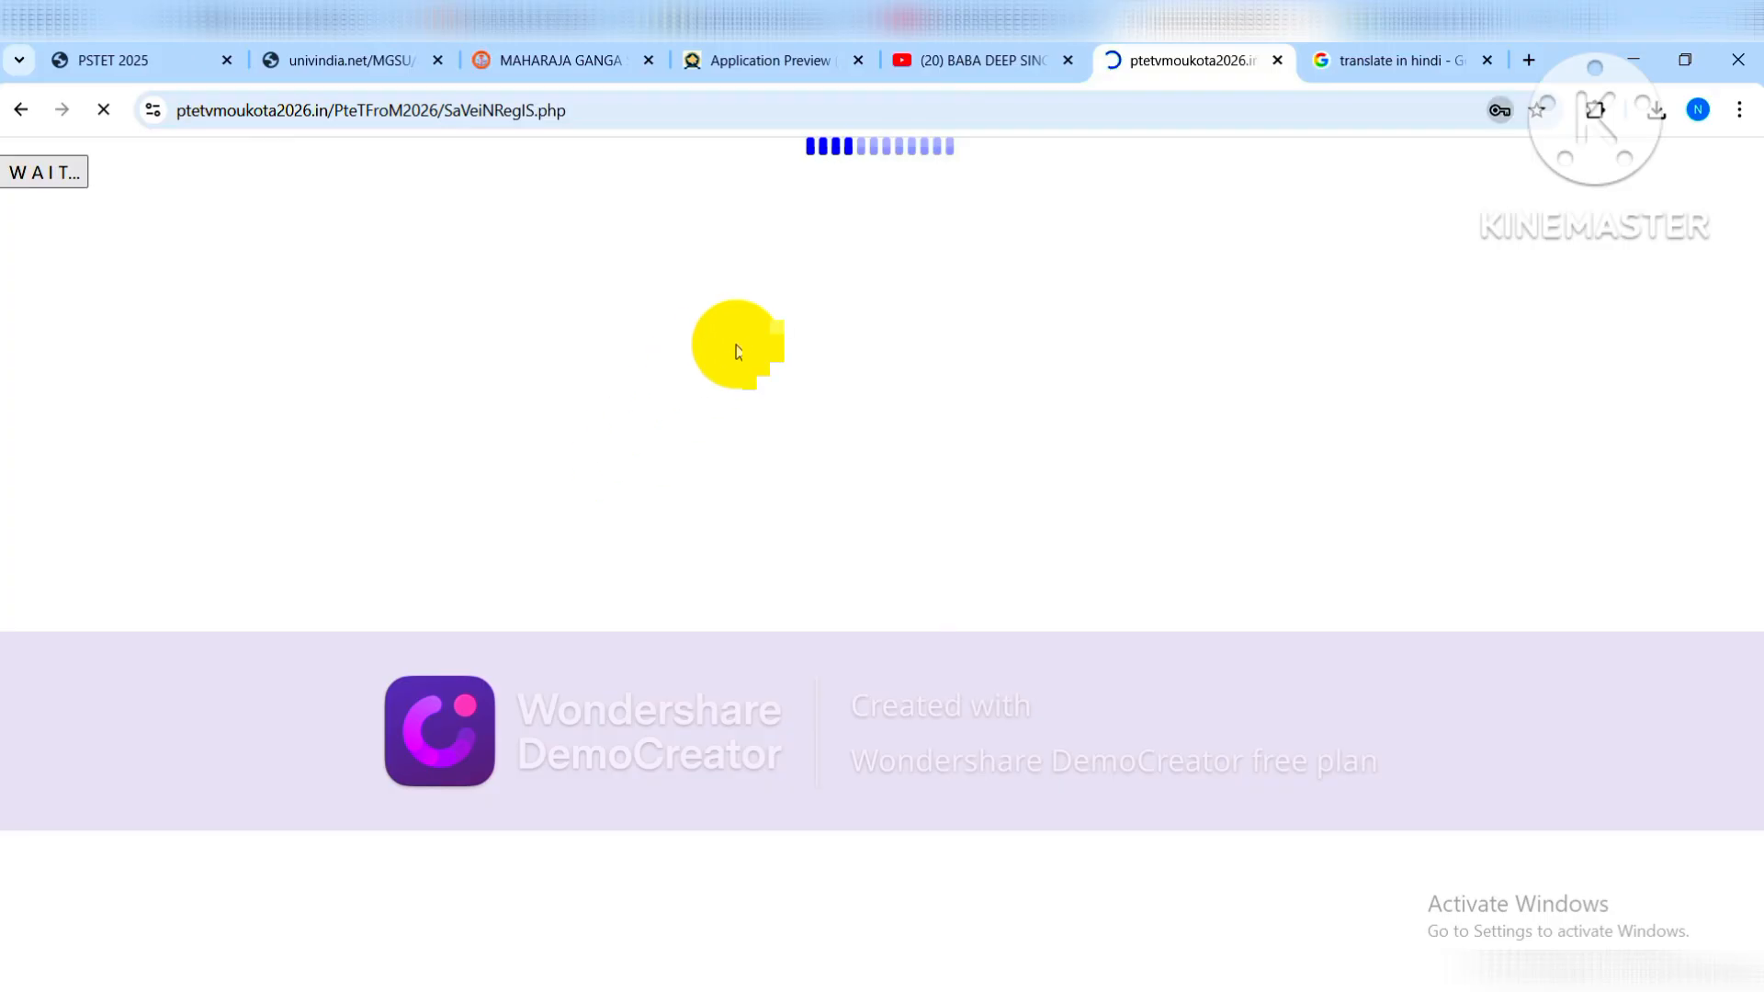
{"action": "left_click", "coordinate": [1507, 469]}
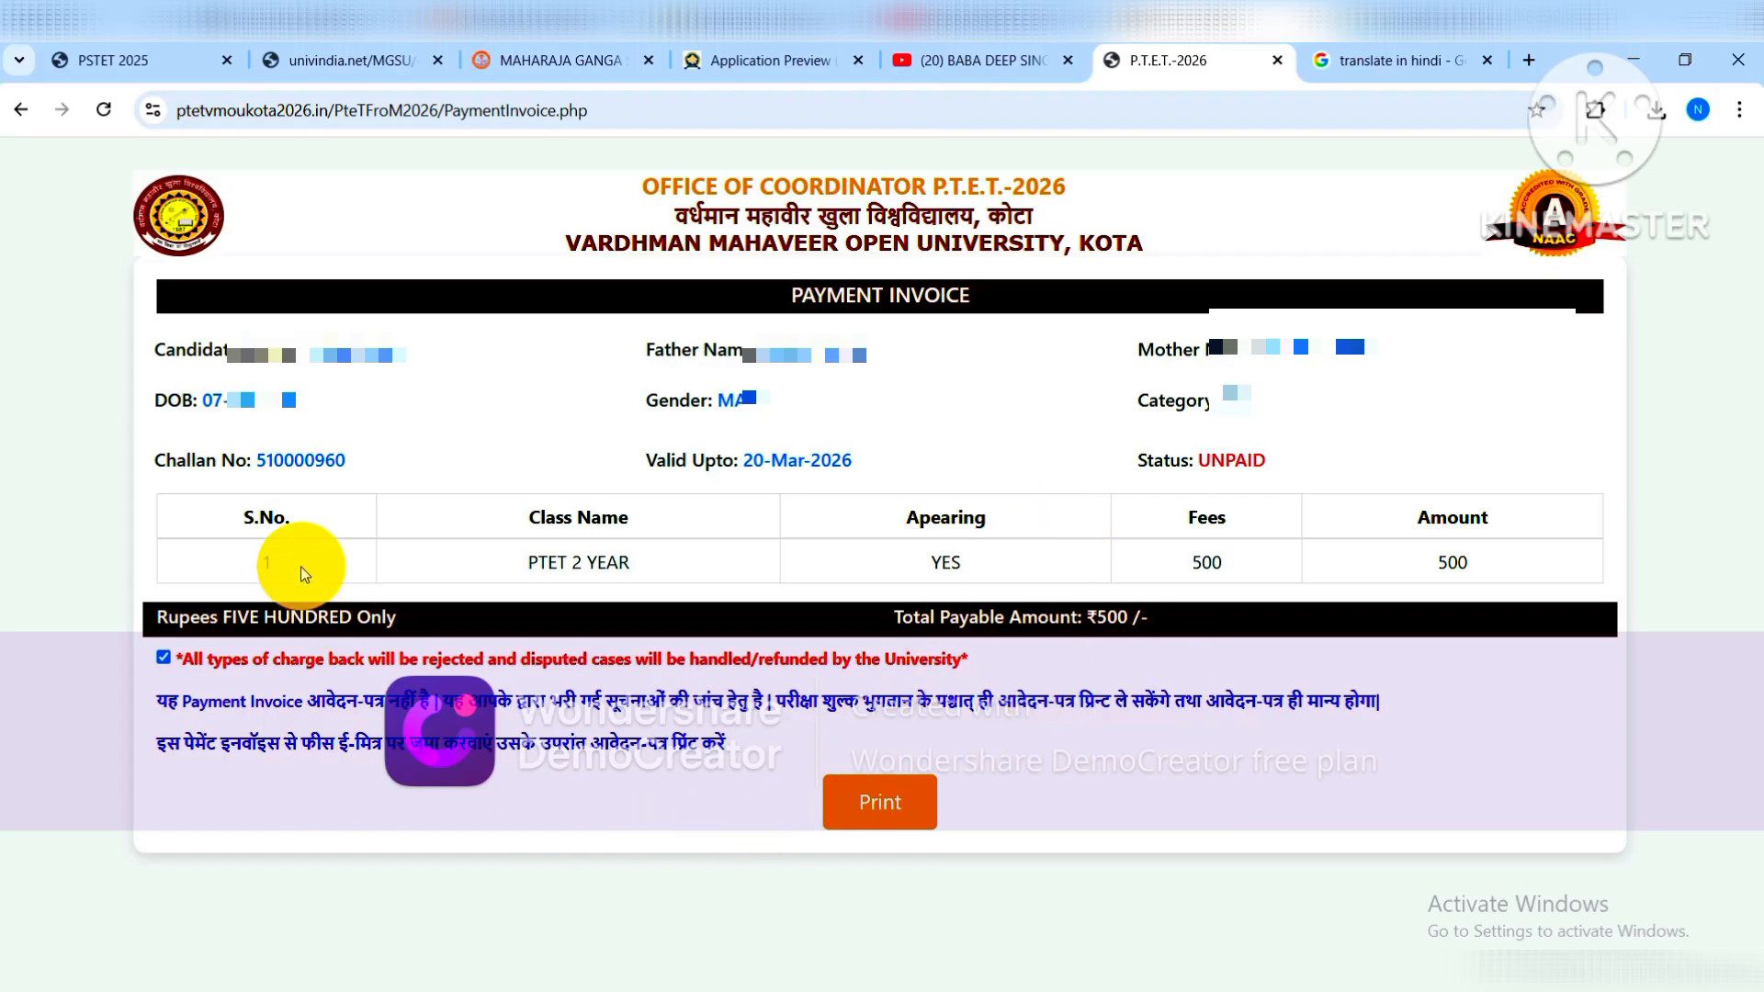
Examine the challan number, date of birth and candidate name on the payment invoice.
{"action": "left_click_drag", "start_coordinate": [147, 461], "coordinate": [365, 460]}
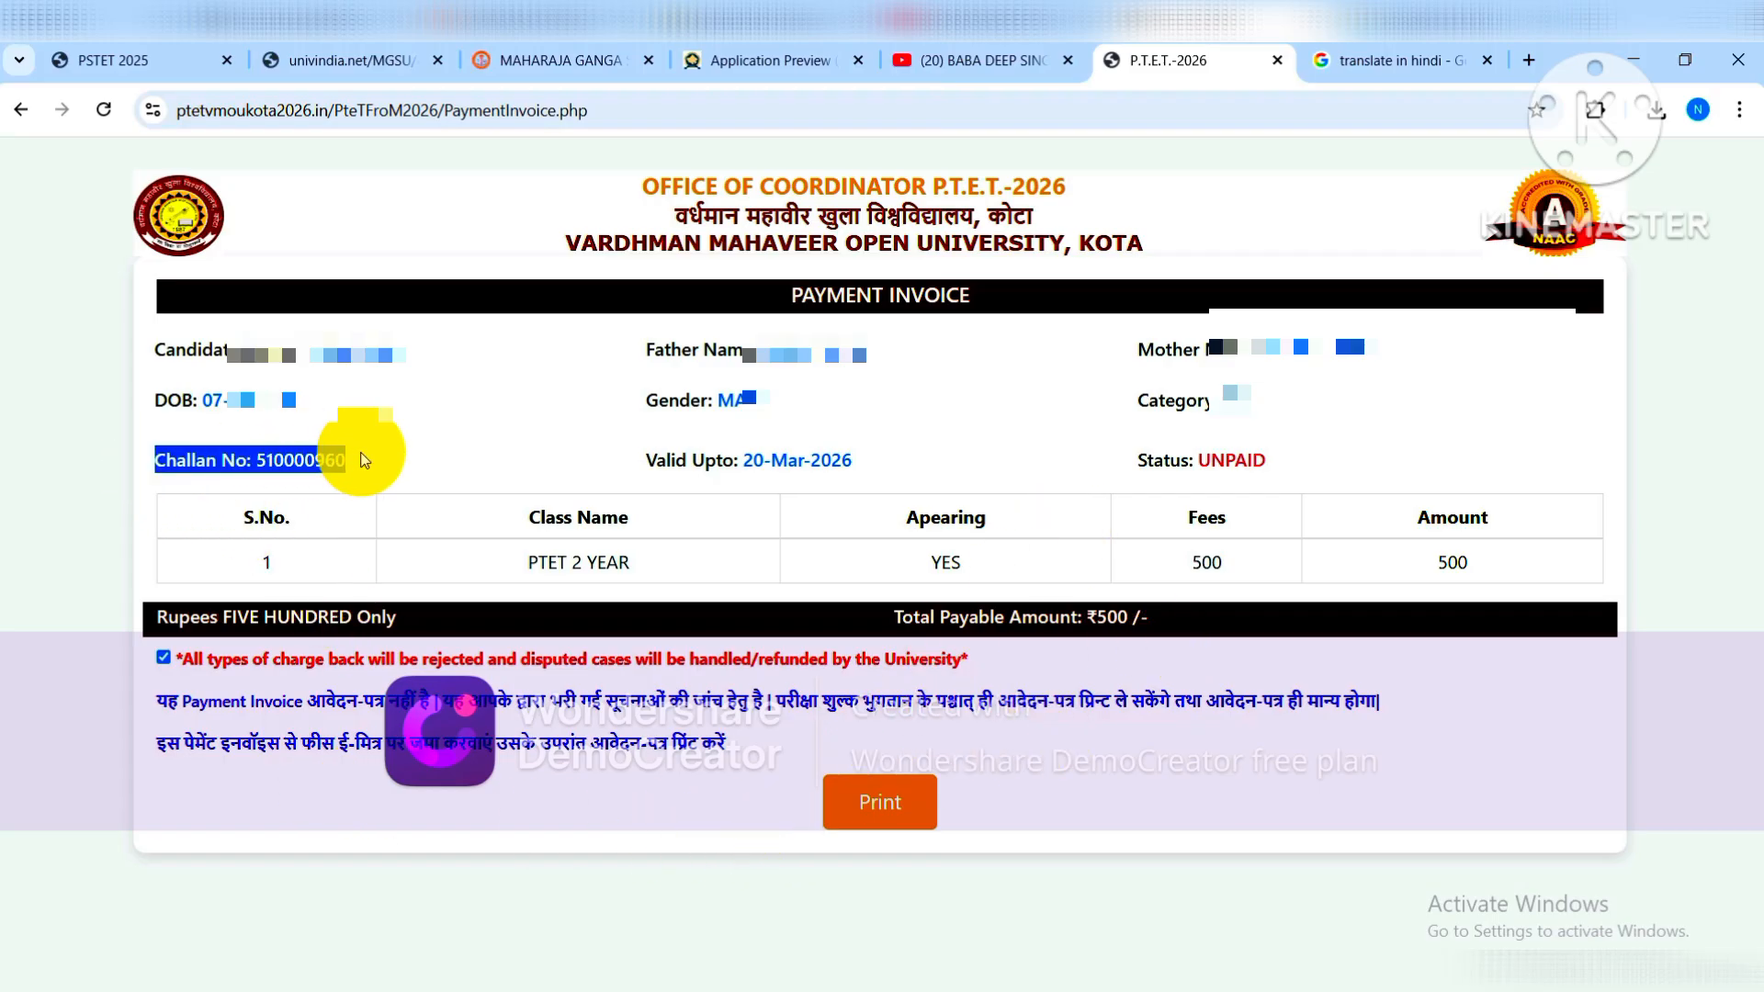
{"action": "left_click_drag", "start_coordinate": [150, 395], "coordinate": [283, 400]}
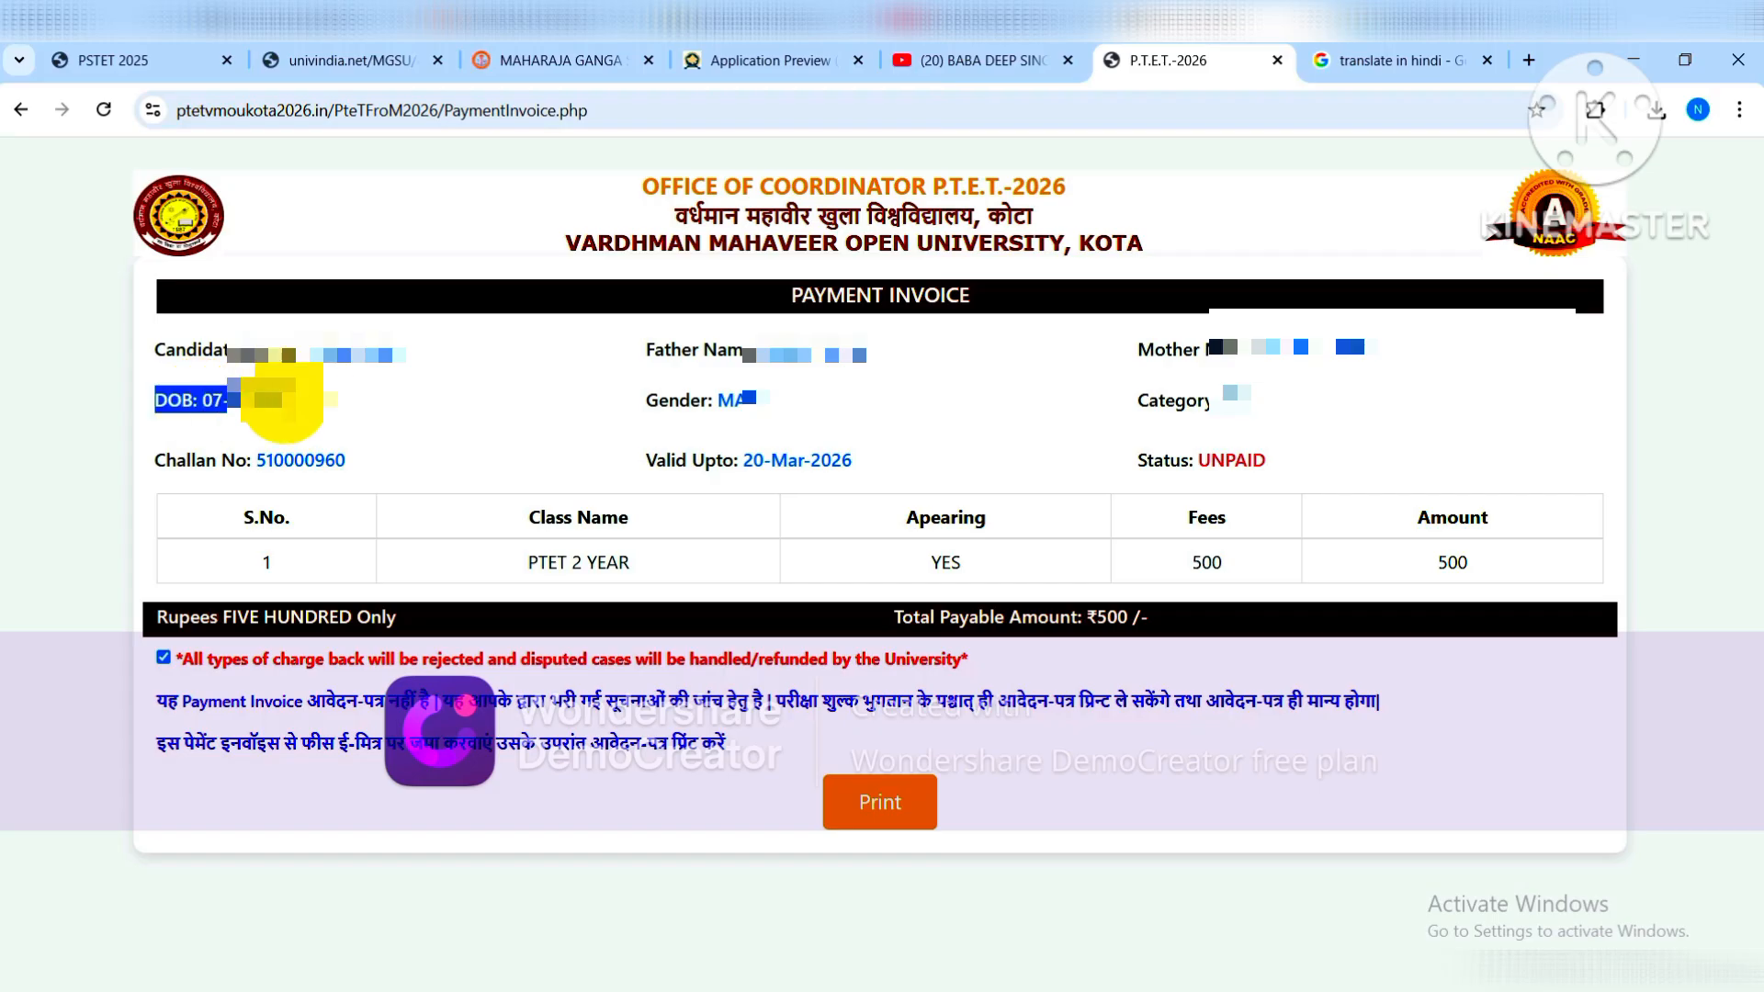
{"action": "left_click", "coordinate": [265, 352]}
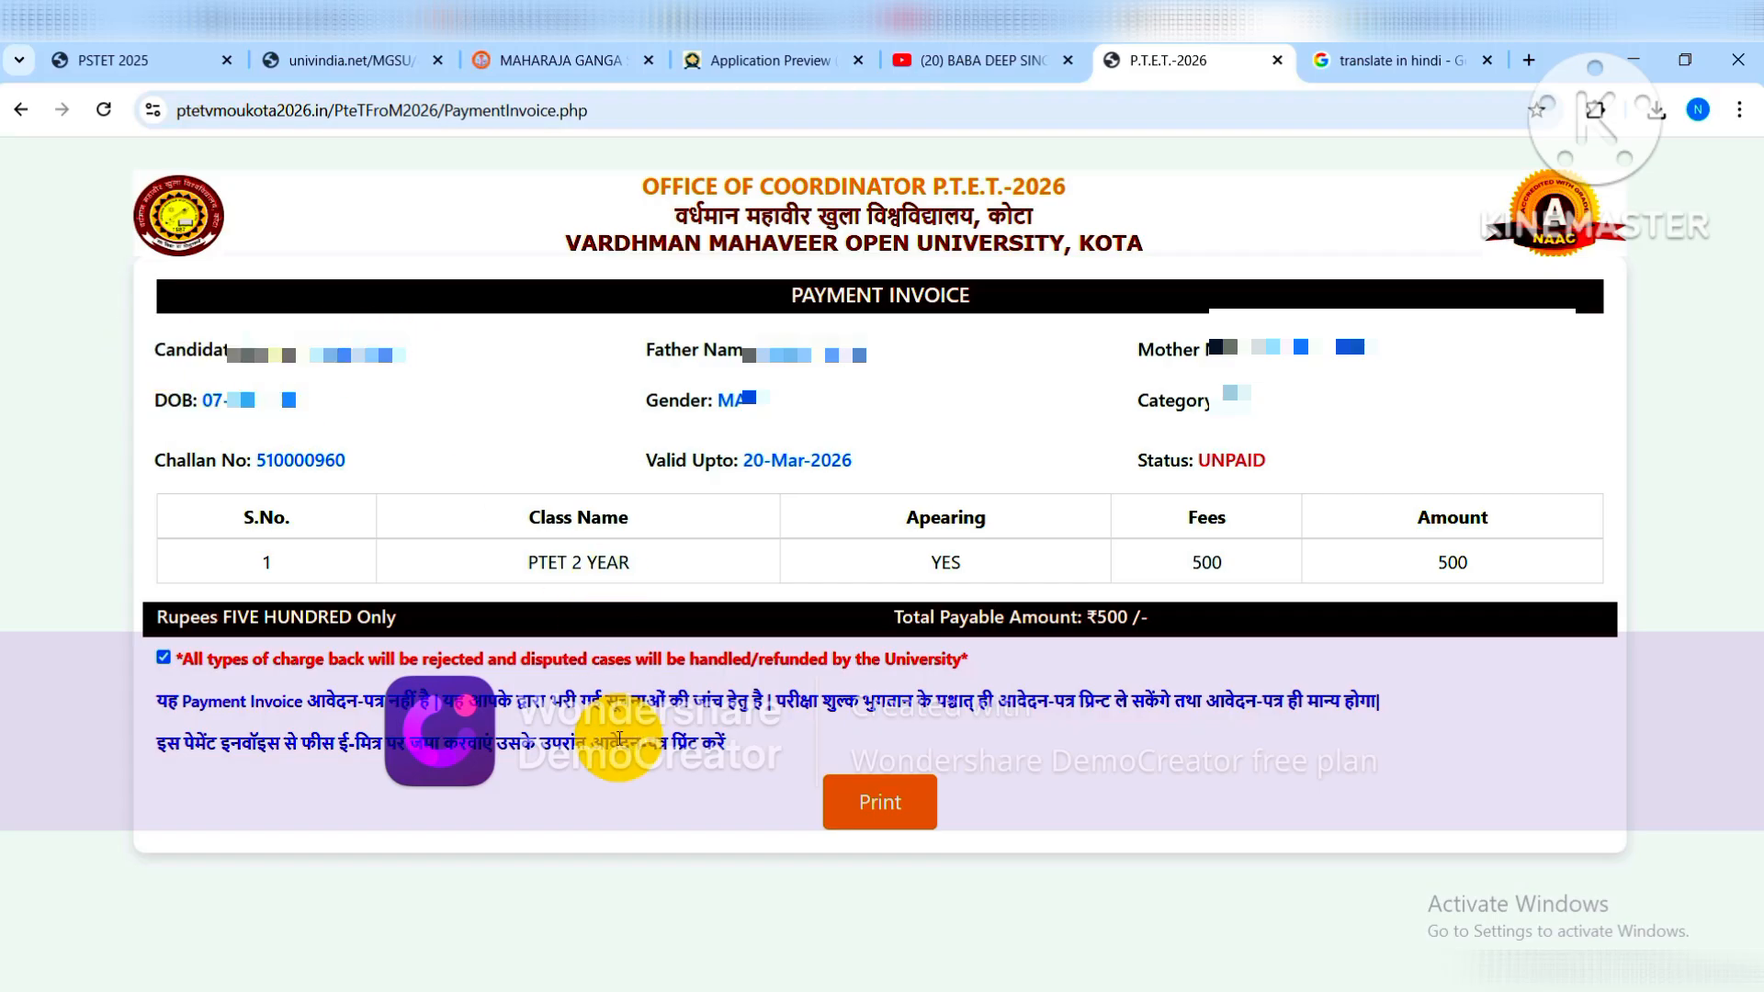